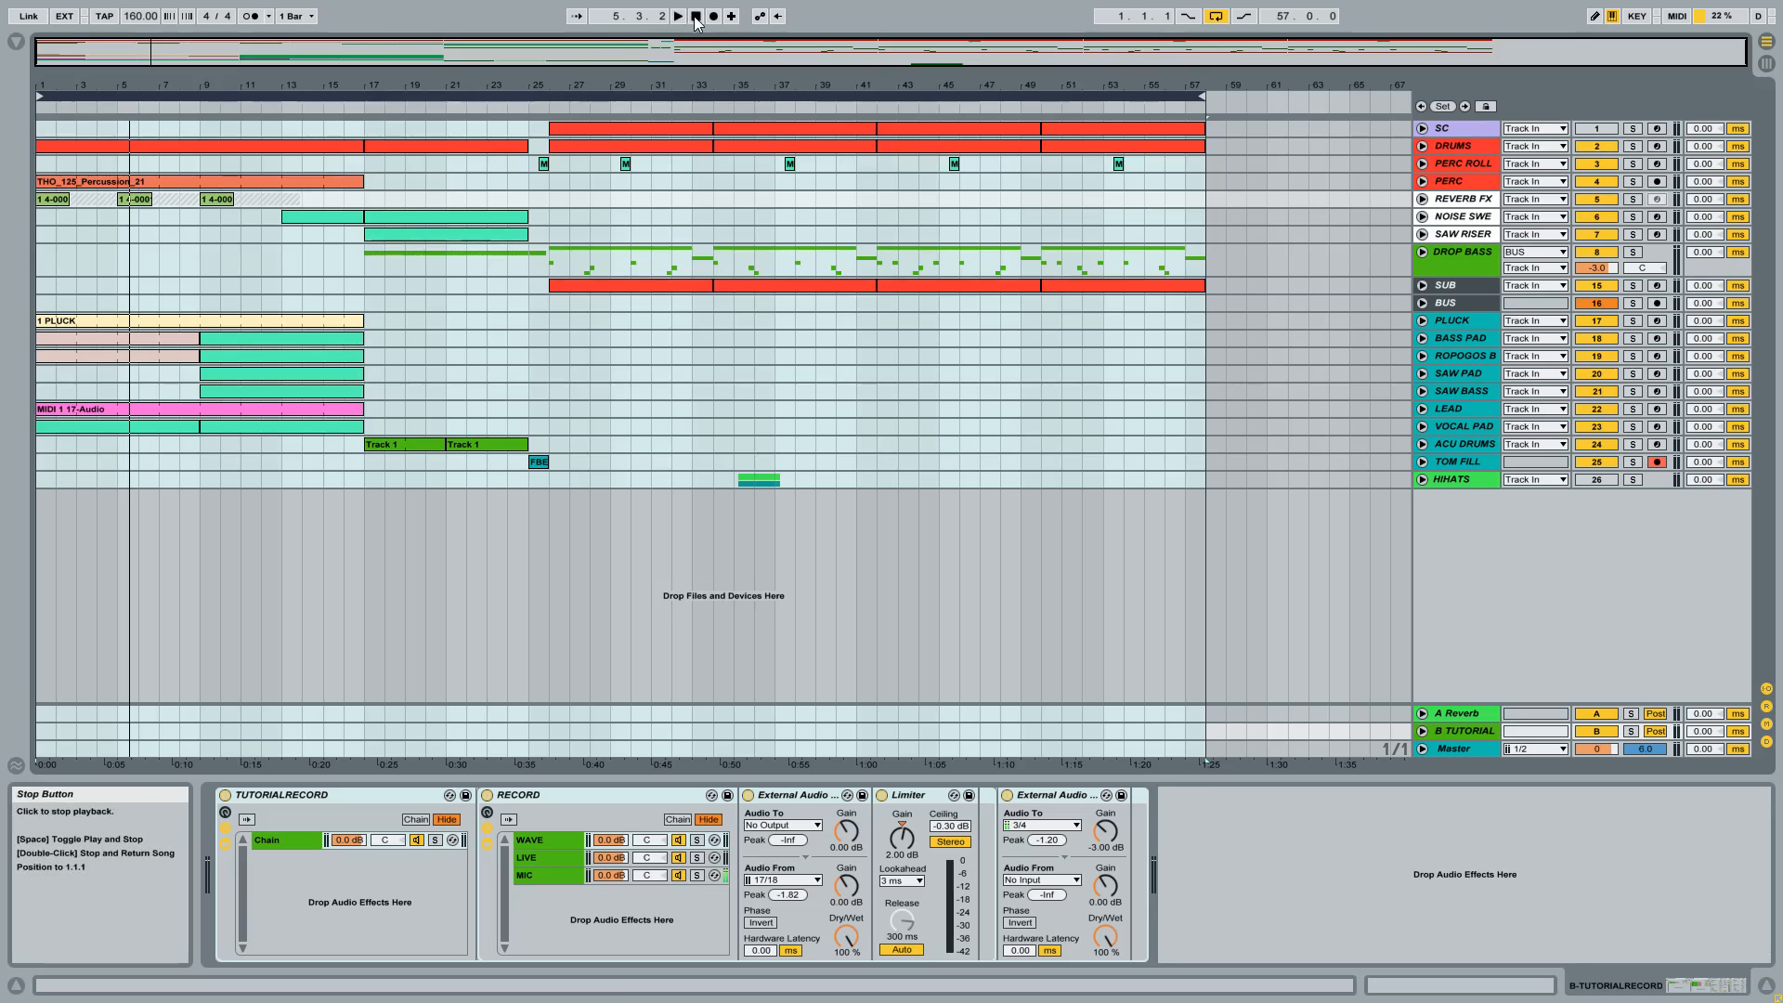
Play the whole arrangement from the beginning.
{"action": "double_click", "coordinate": [695, 18]}
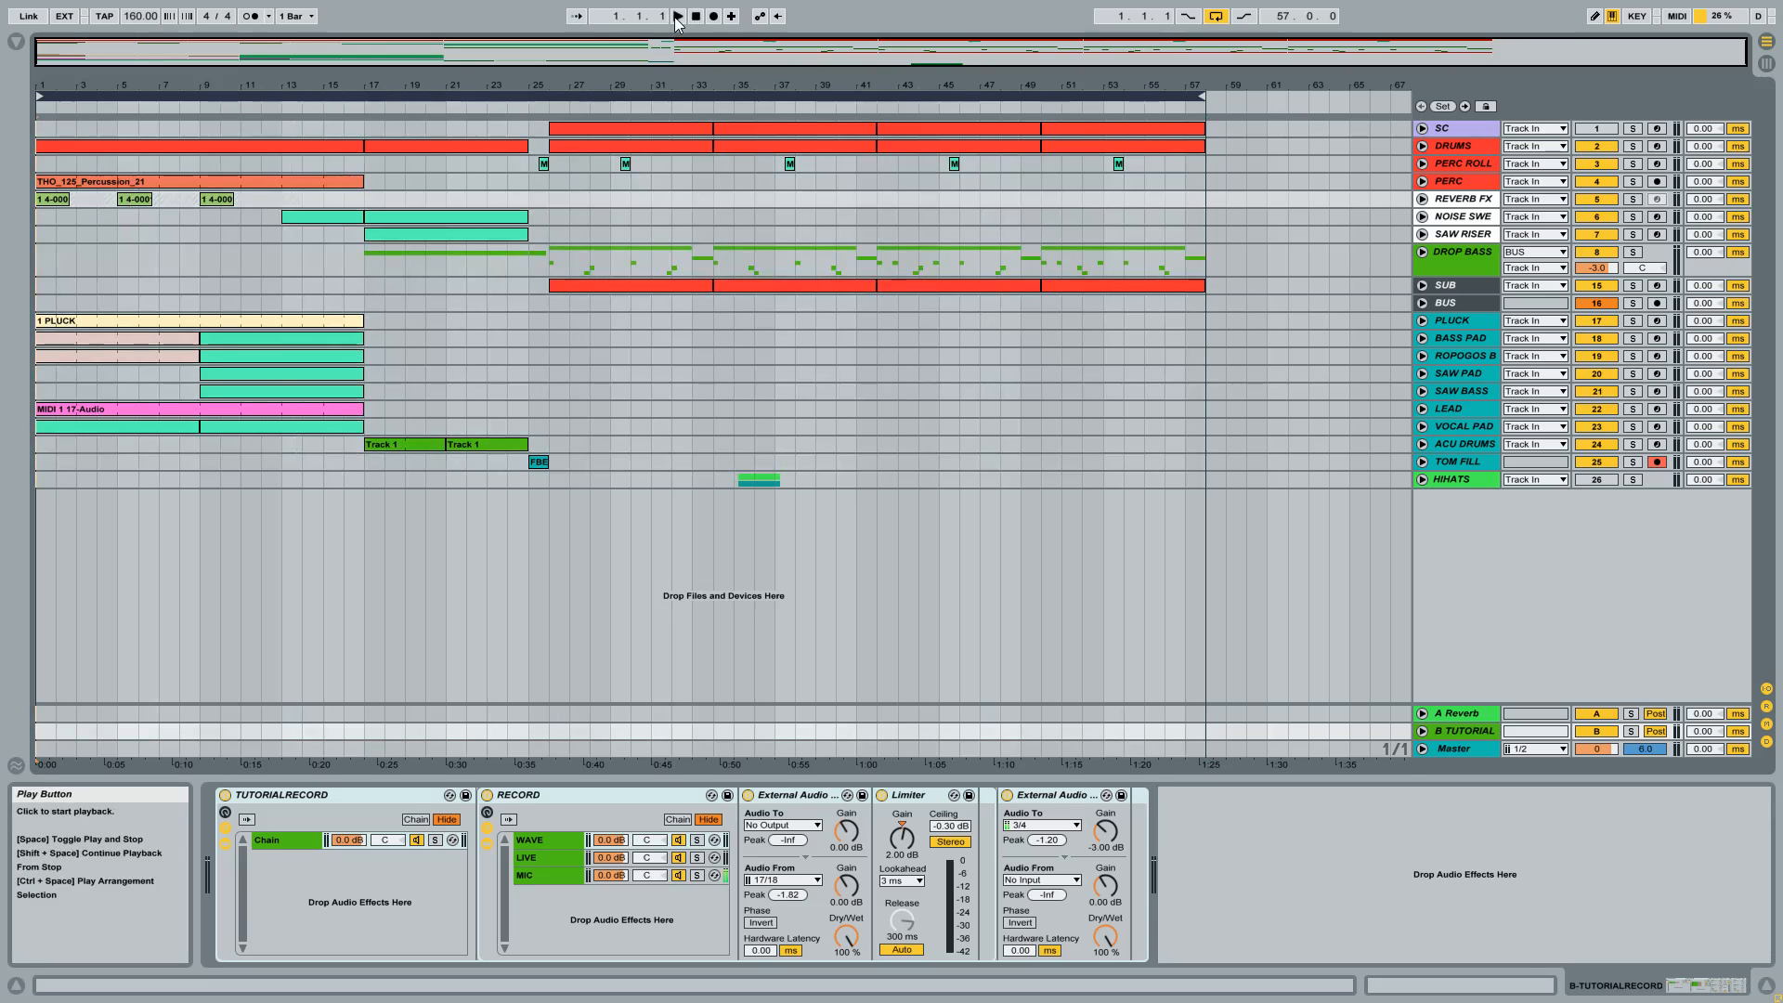
{"action": "left_click", "coordinate": [677, 17]}
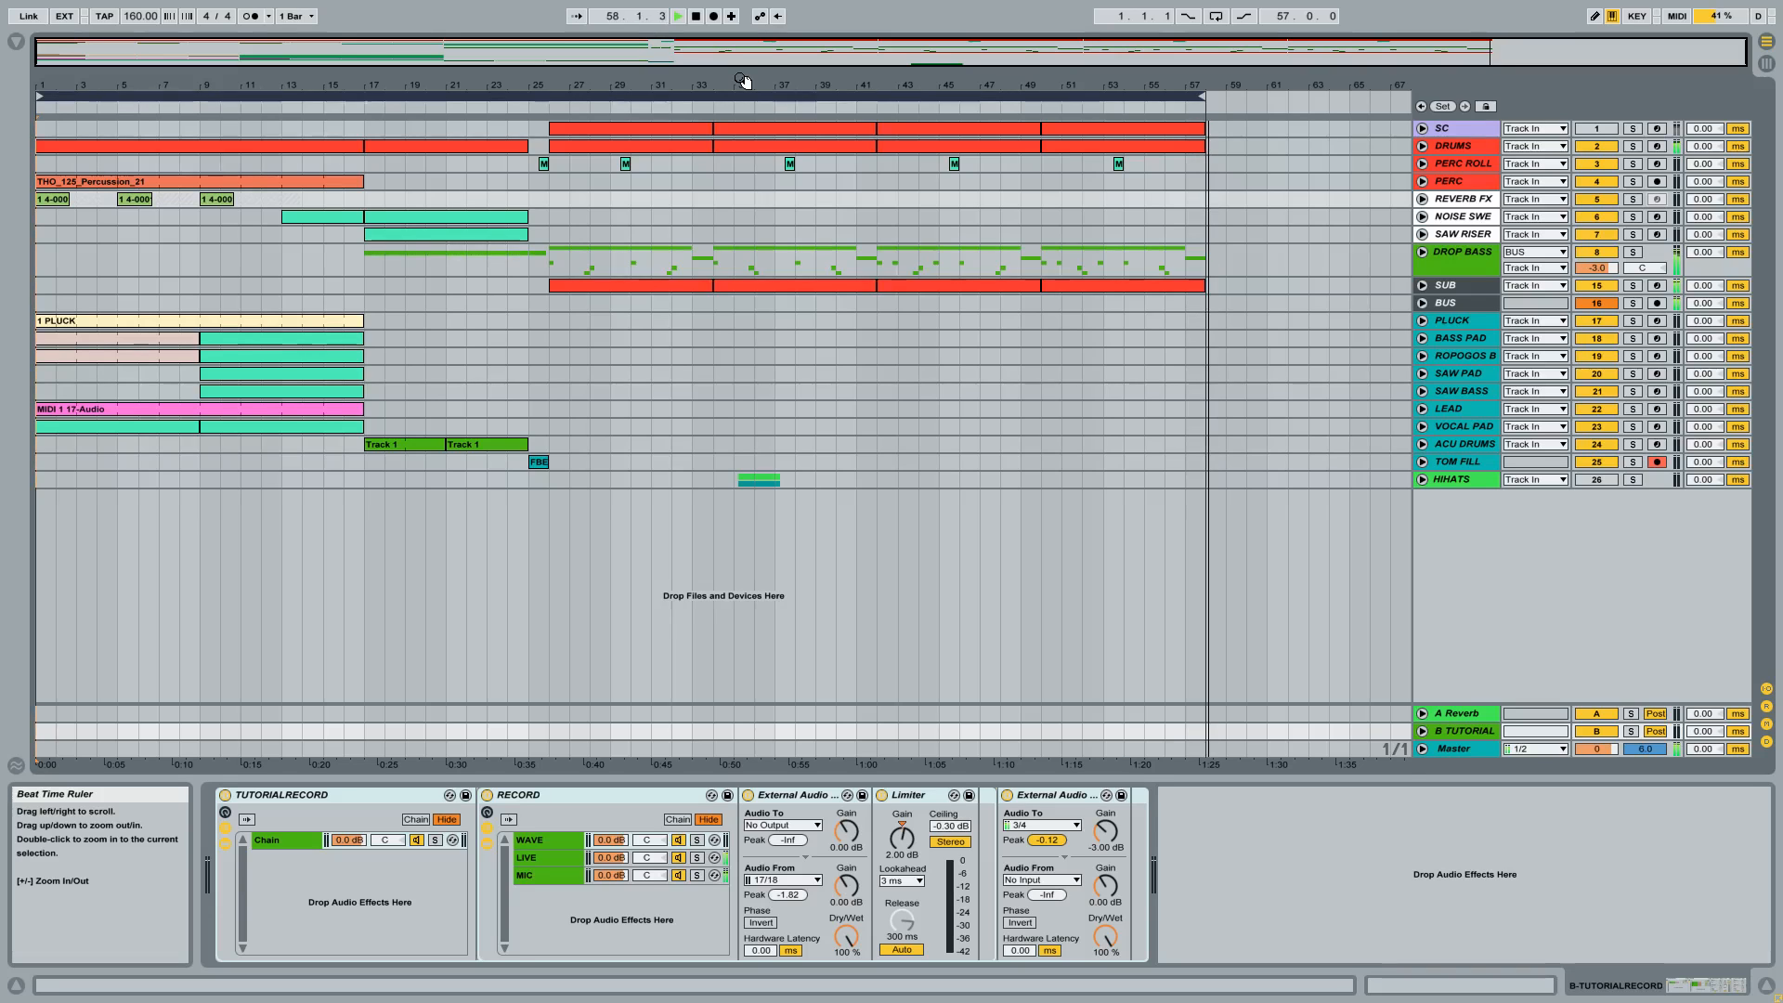
Unfold the DROP BASS group and solo it.
{"action": "left_click", "coordinate": [555, 264]}
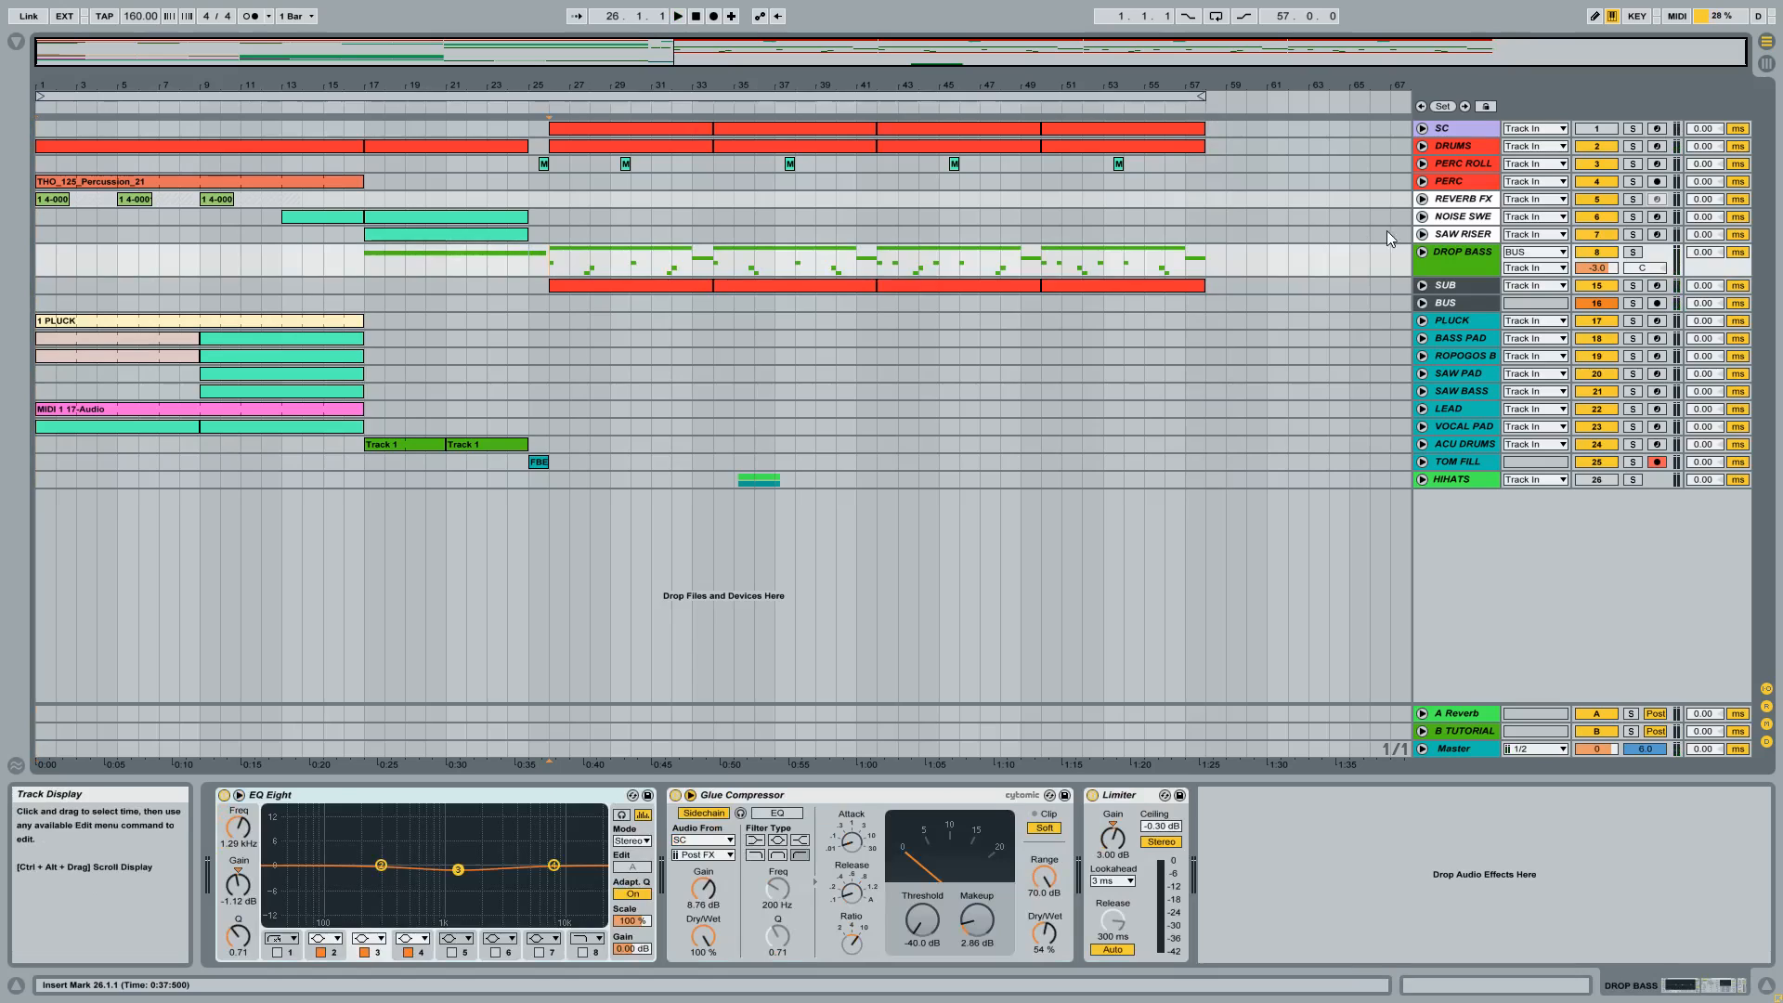
{"action": "left_click", "coordinate": [1423, 252]}
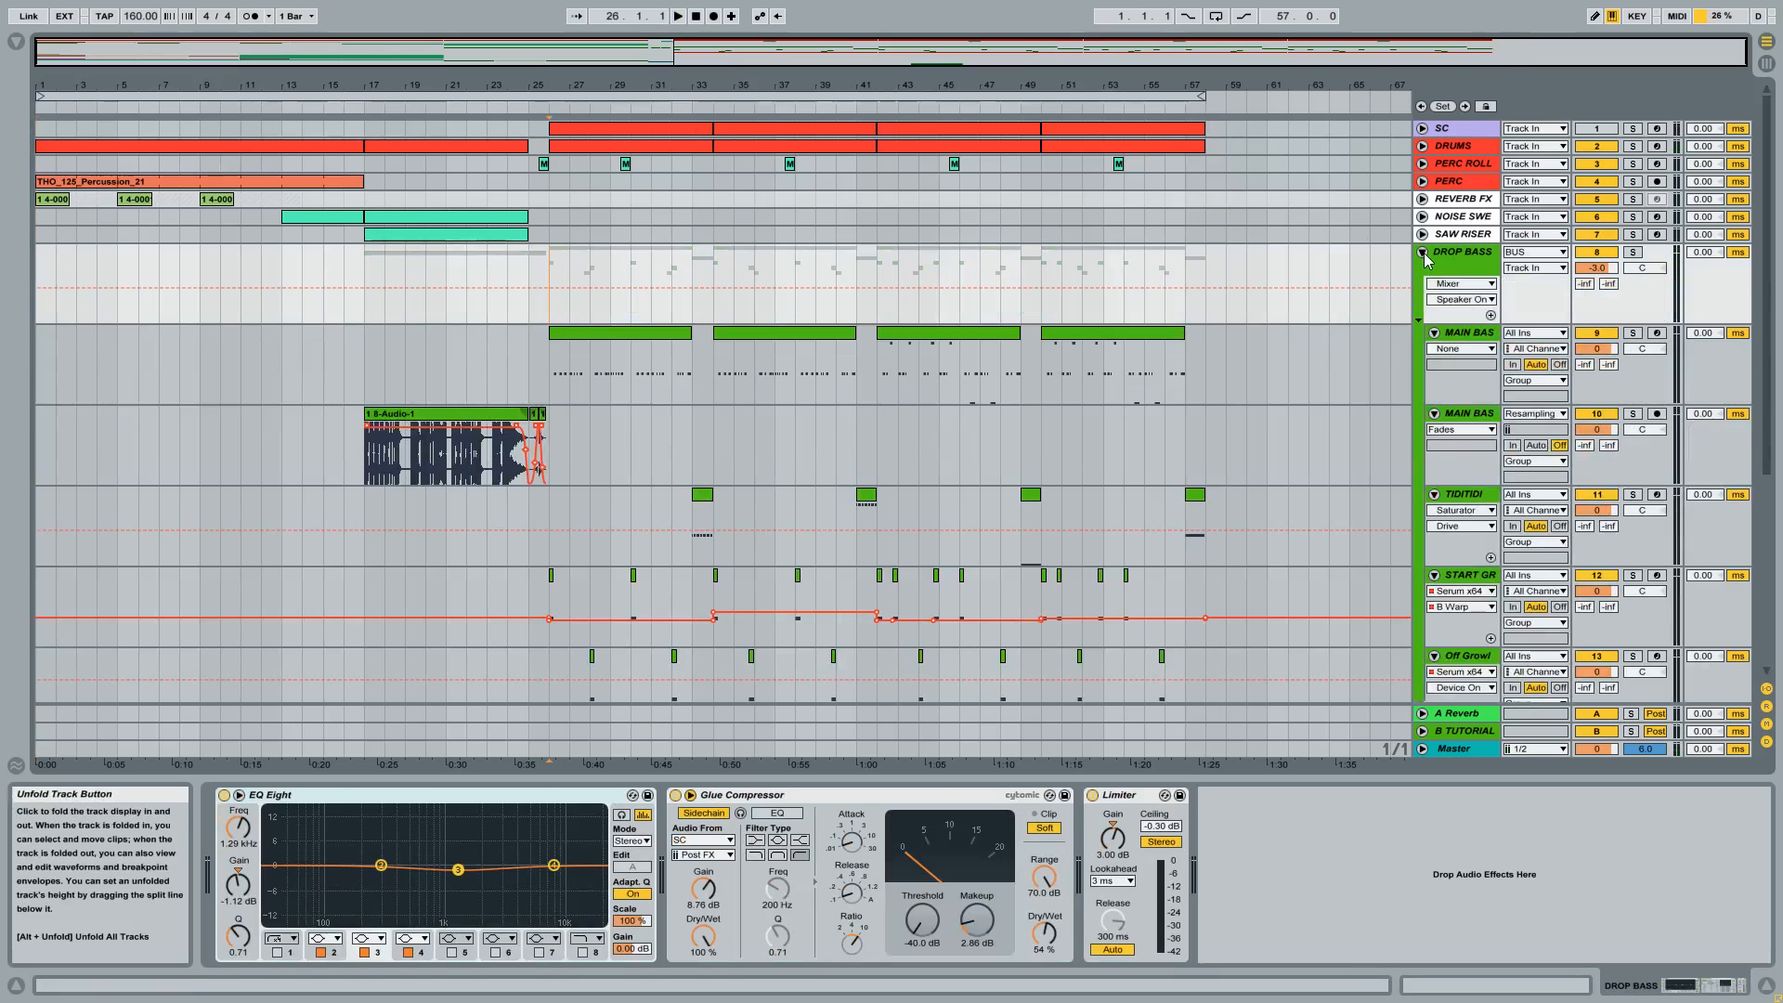
{"action": "left_click", "coordinate": [1633, 253]}
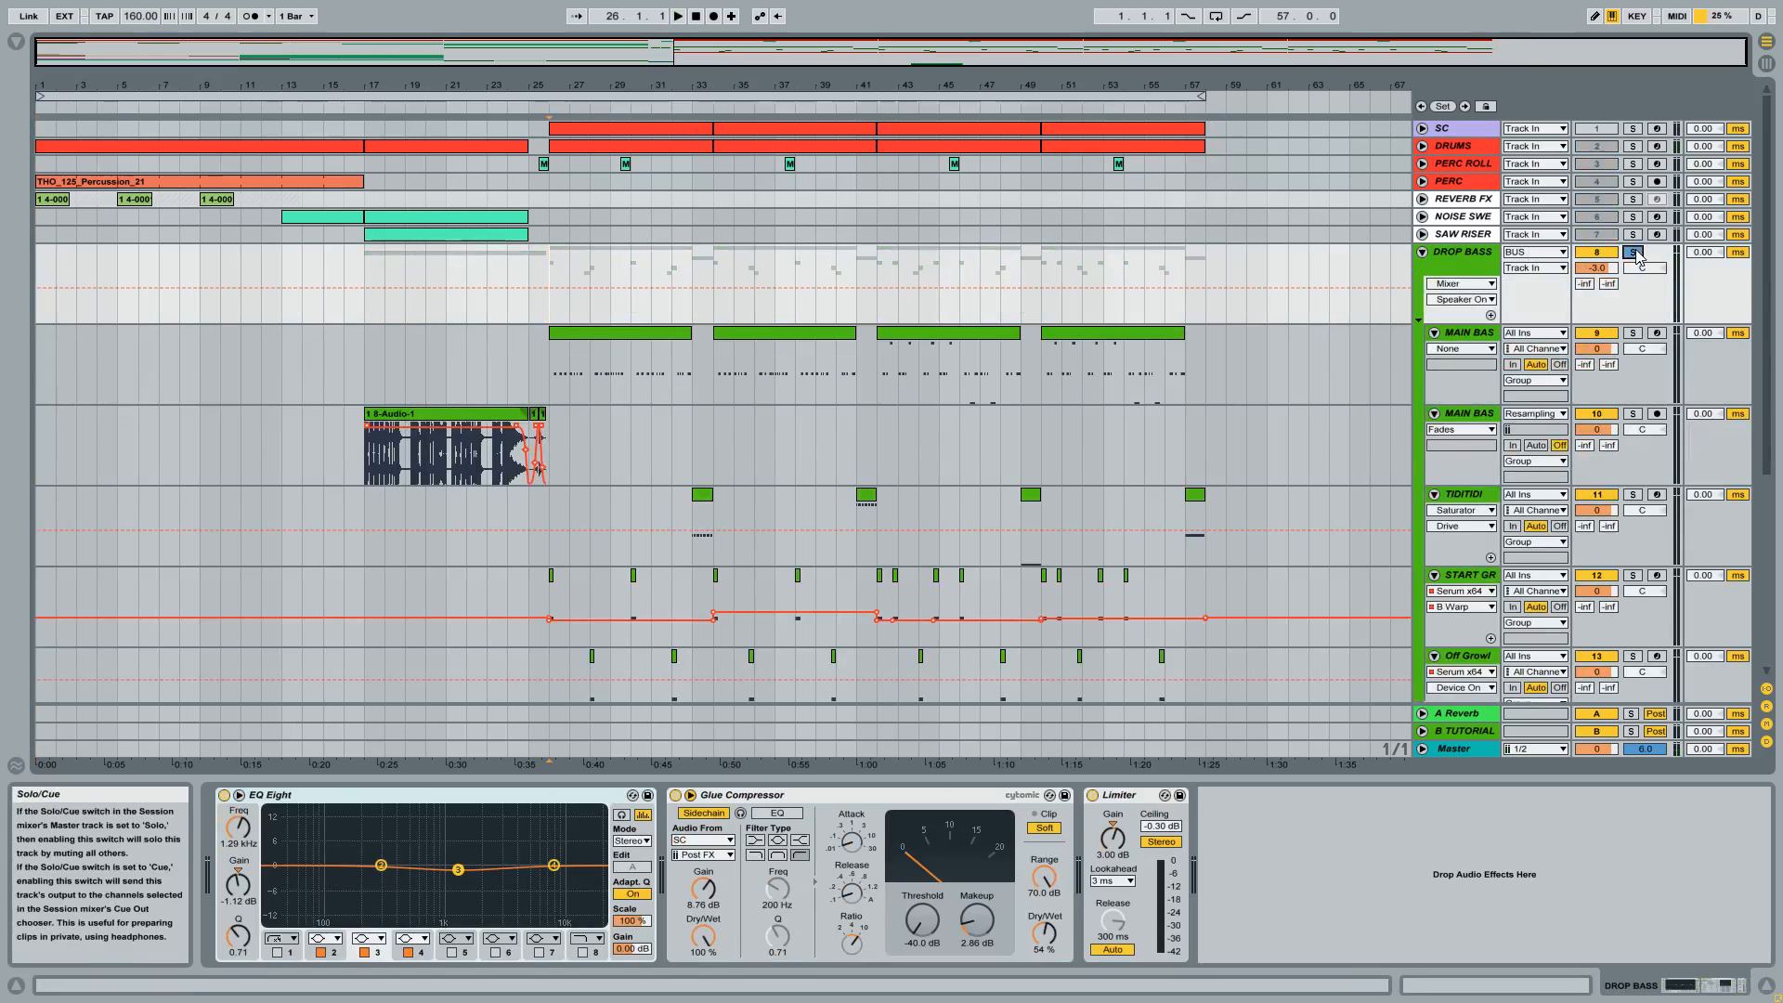
Solo the MAIN BASS track inside the DROP BASS group and play its first clip from bar 26.
{"action": "left_click", "coordinate": [604, 343]}
{"action": "left_click", "coordinate": [600, 340]}
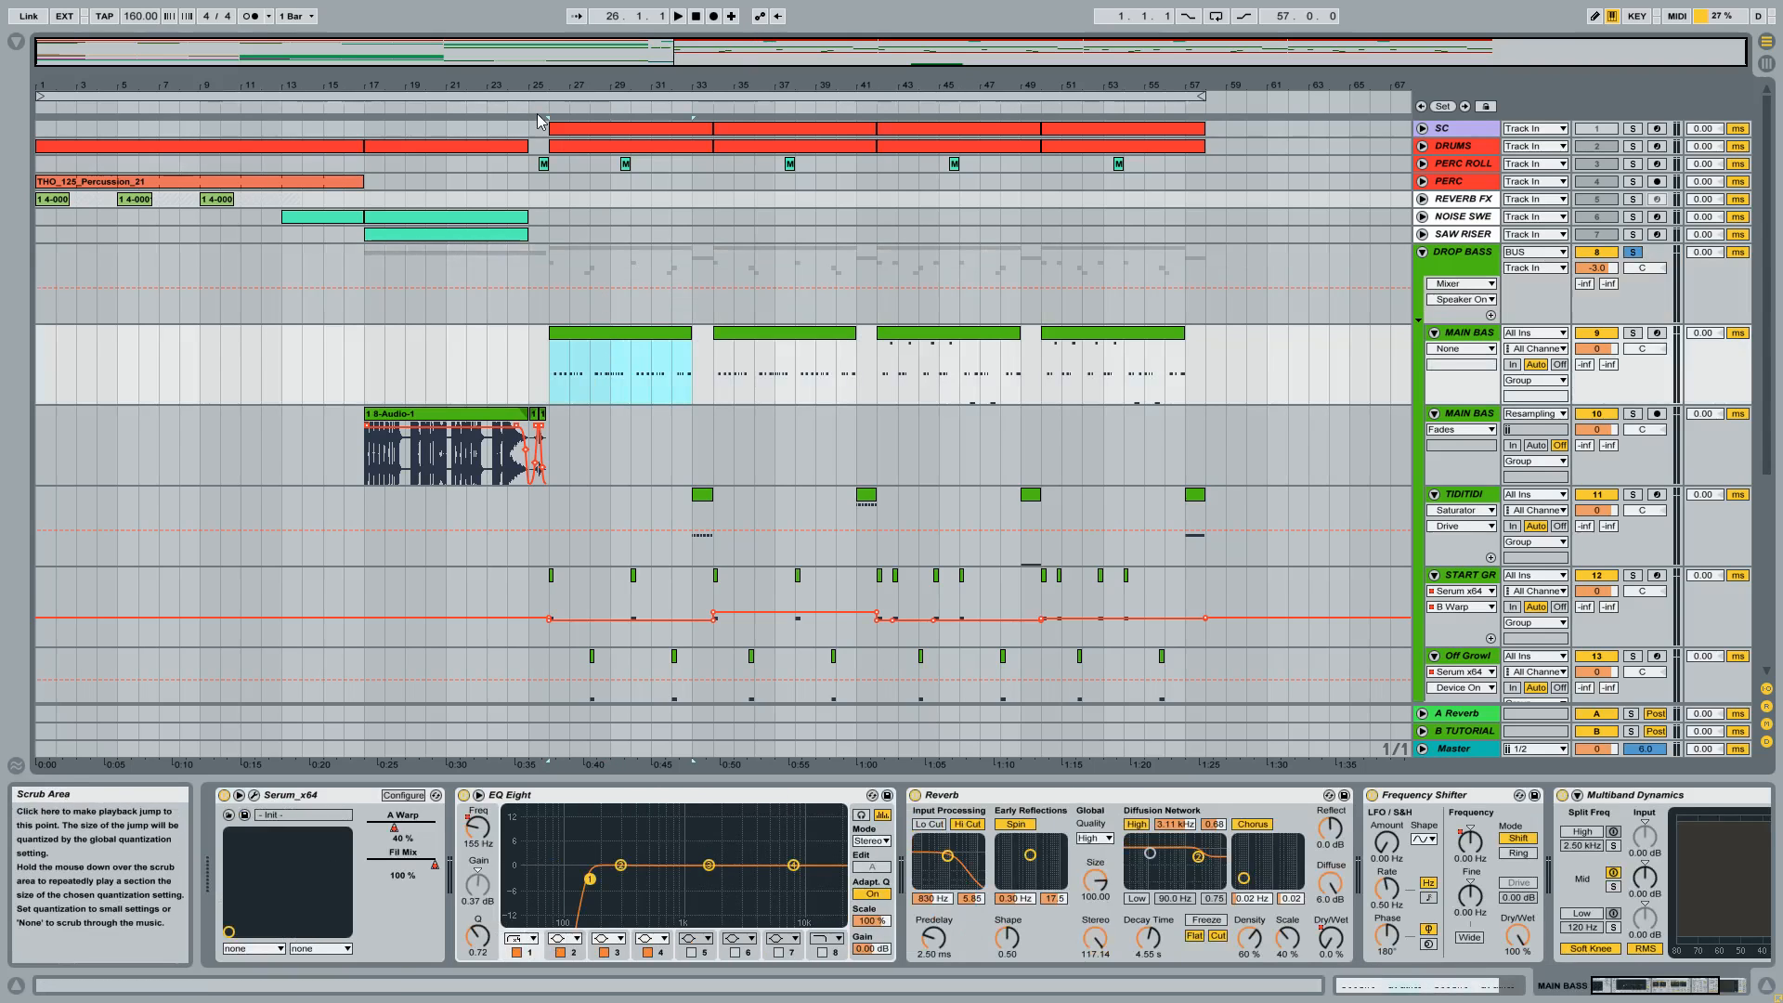
{"action": "left_click_drag", "start_coordinate": [554, 82], "coordinate": [555, 130]}
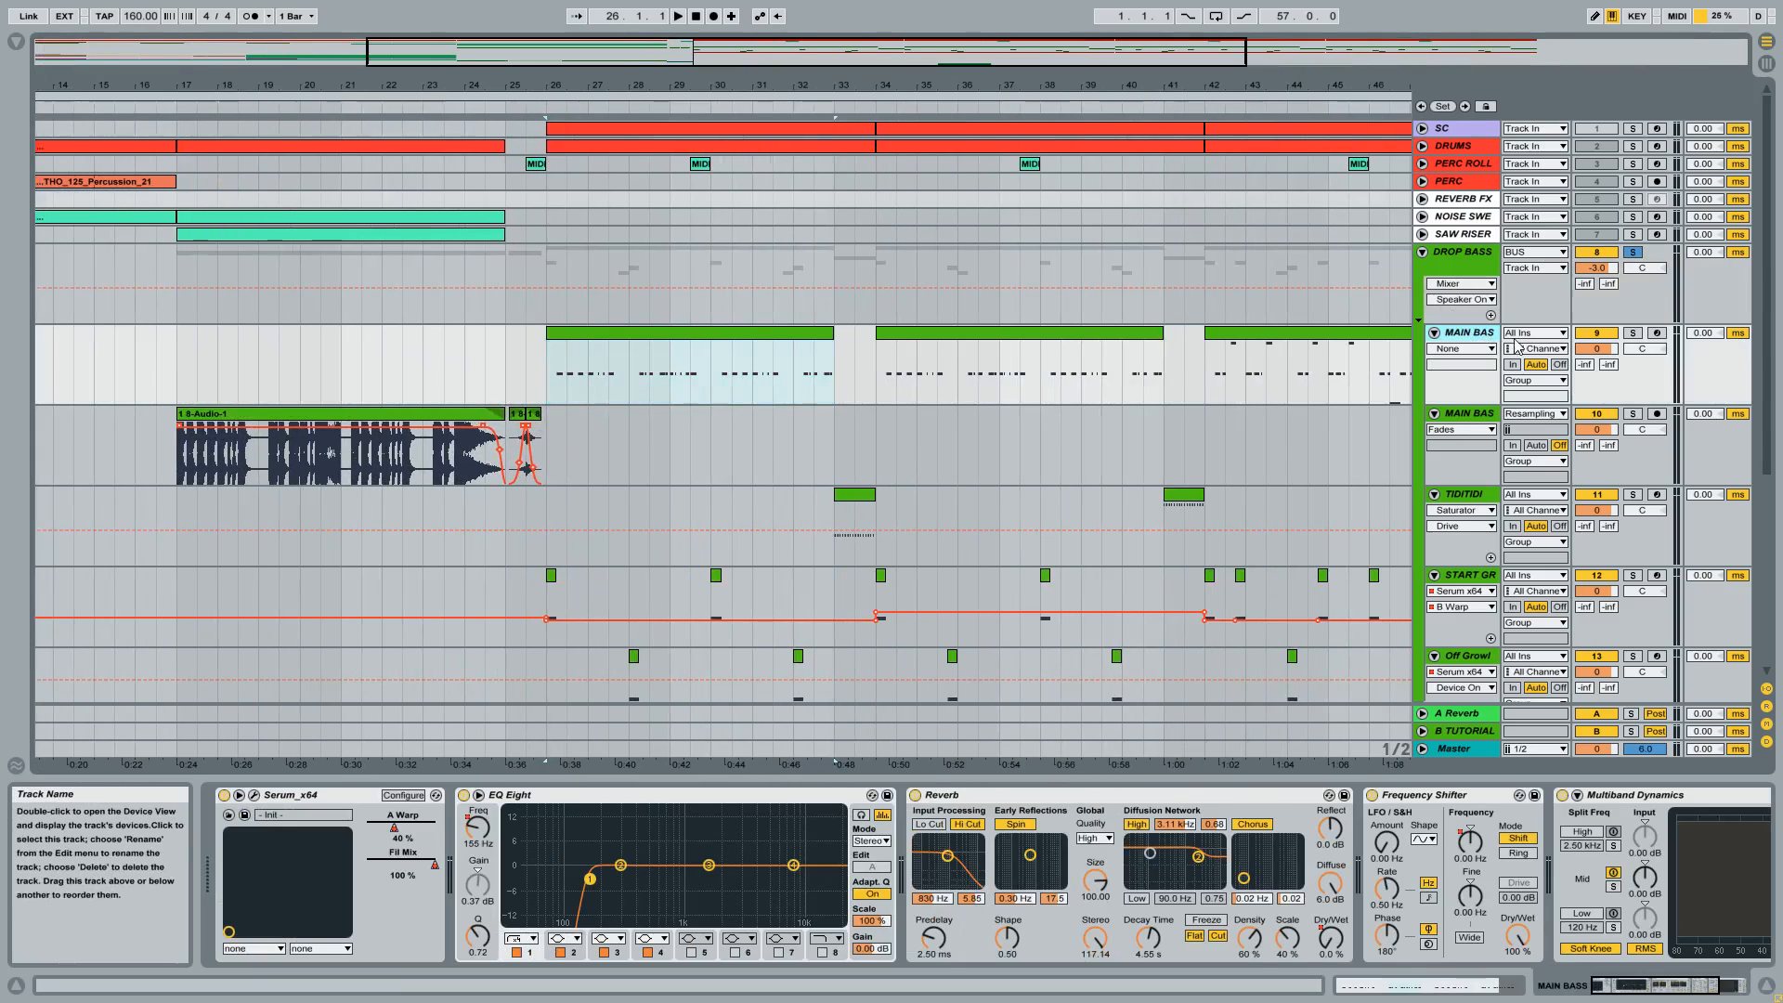
{"action": "left_click", "coordinate": [1633, 334]}
{"action": "left_click", "coordinate": [724, 336]}
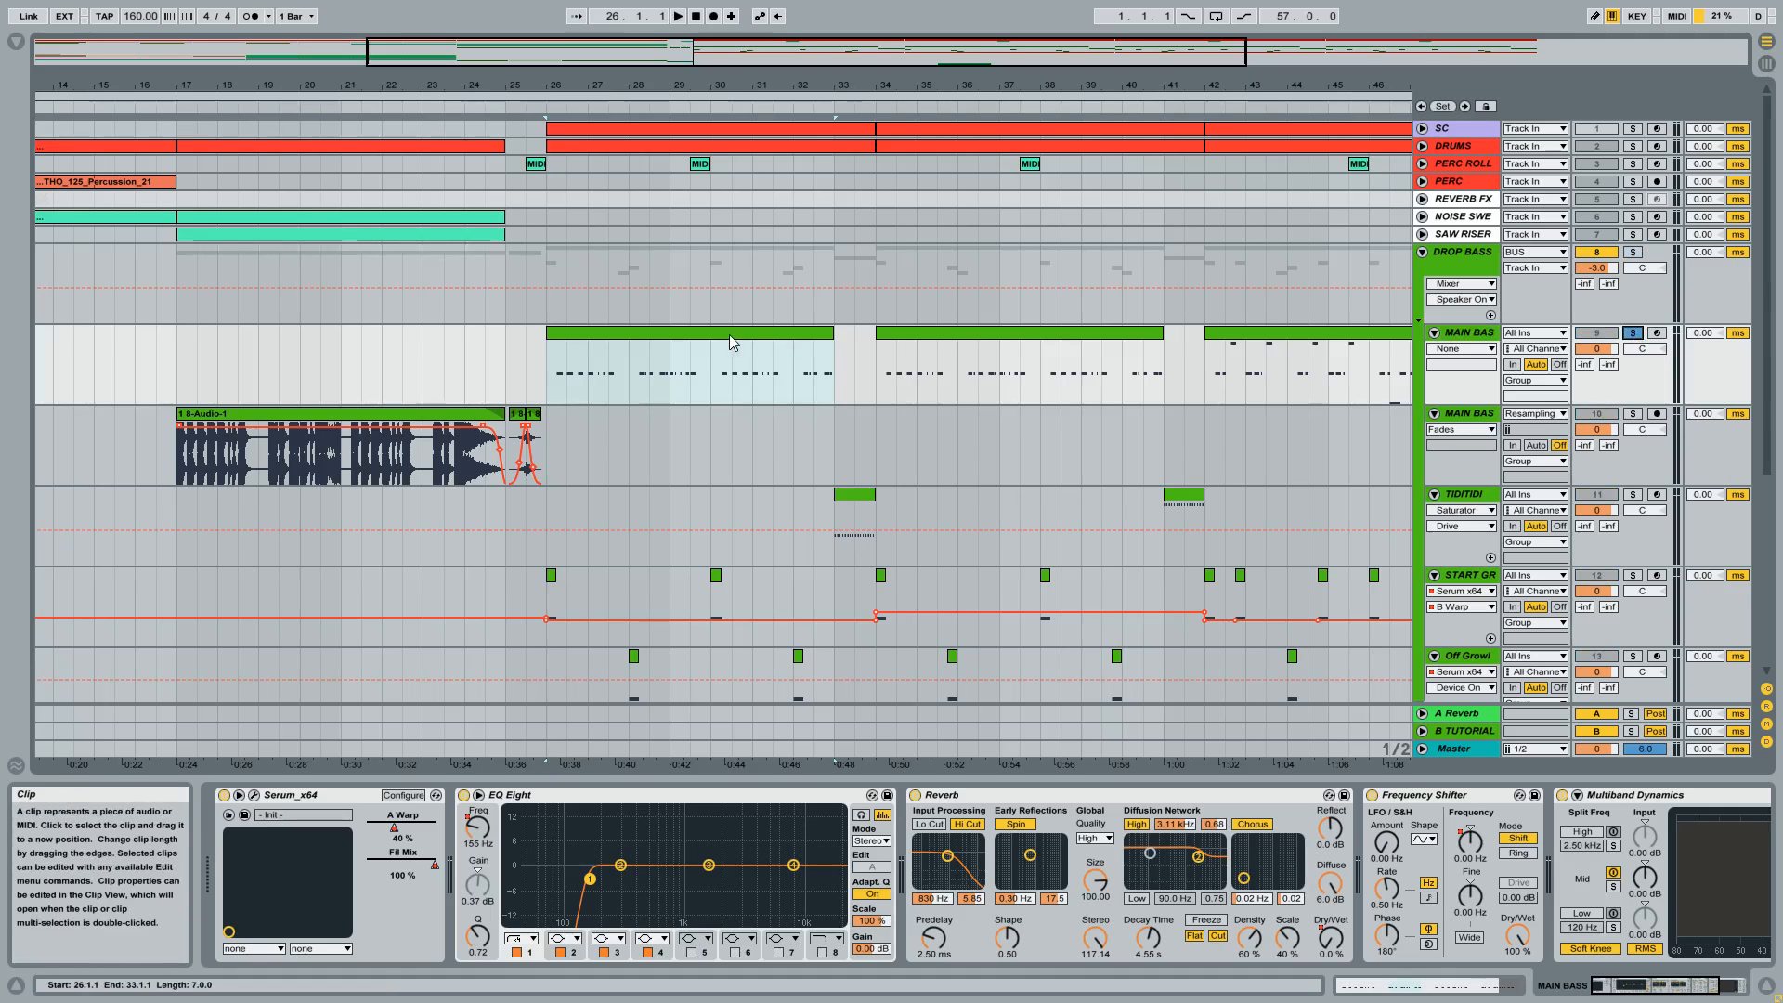
{"action": "key", "text": "space"}
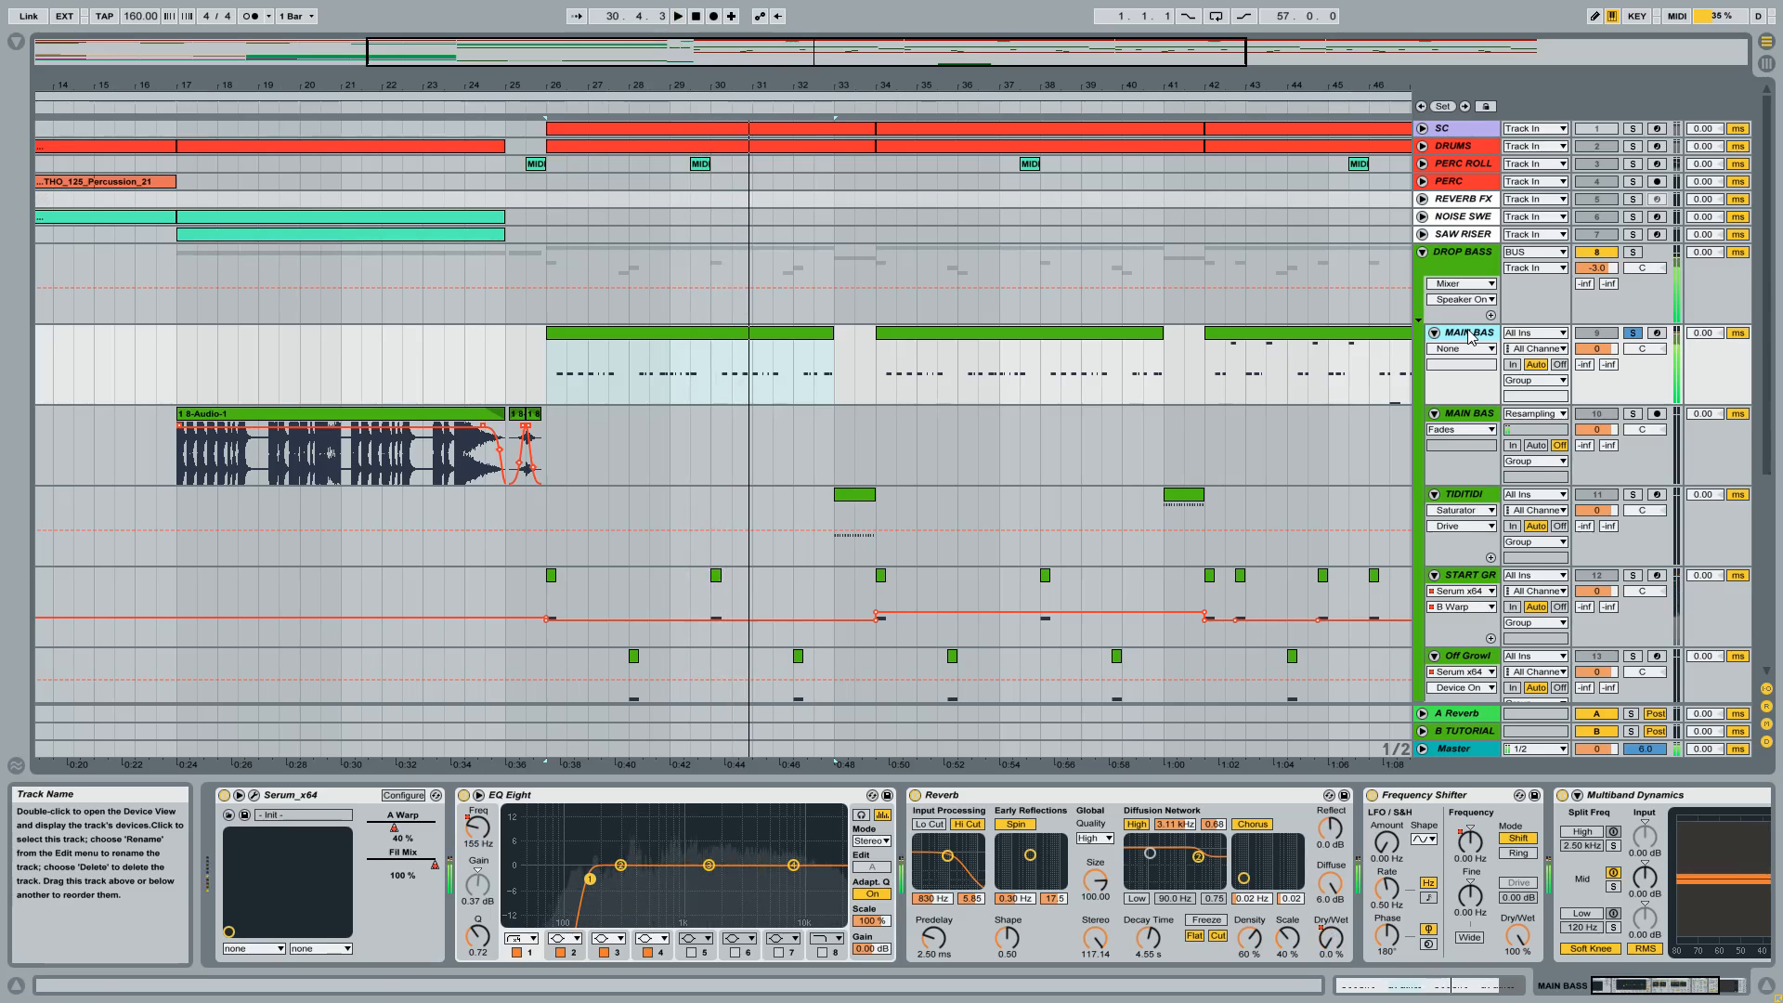
{"action": "key", "text": "space"}
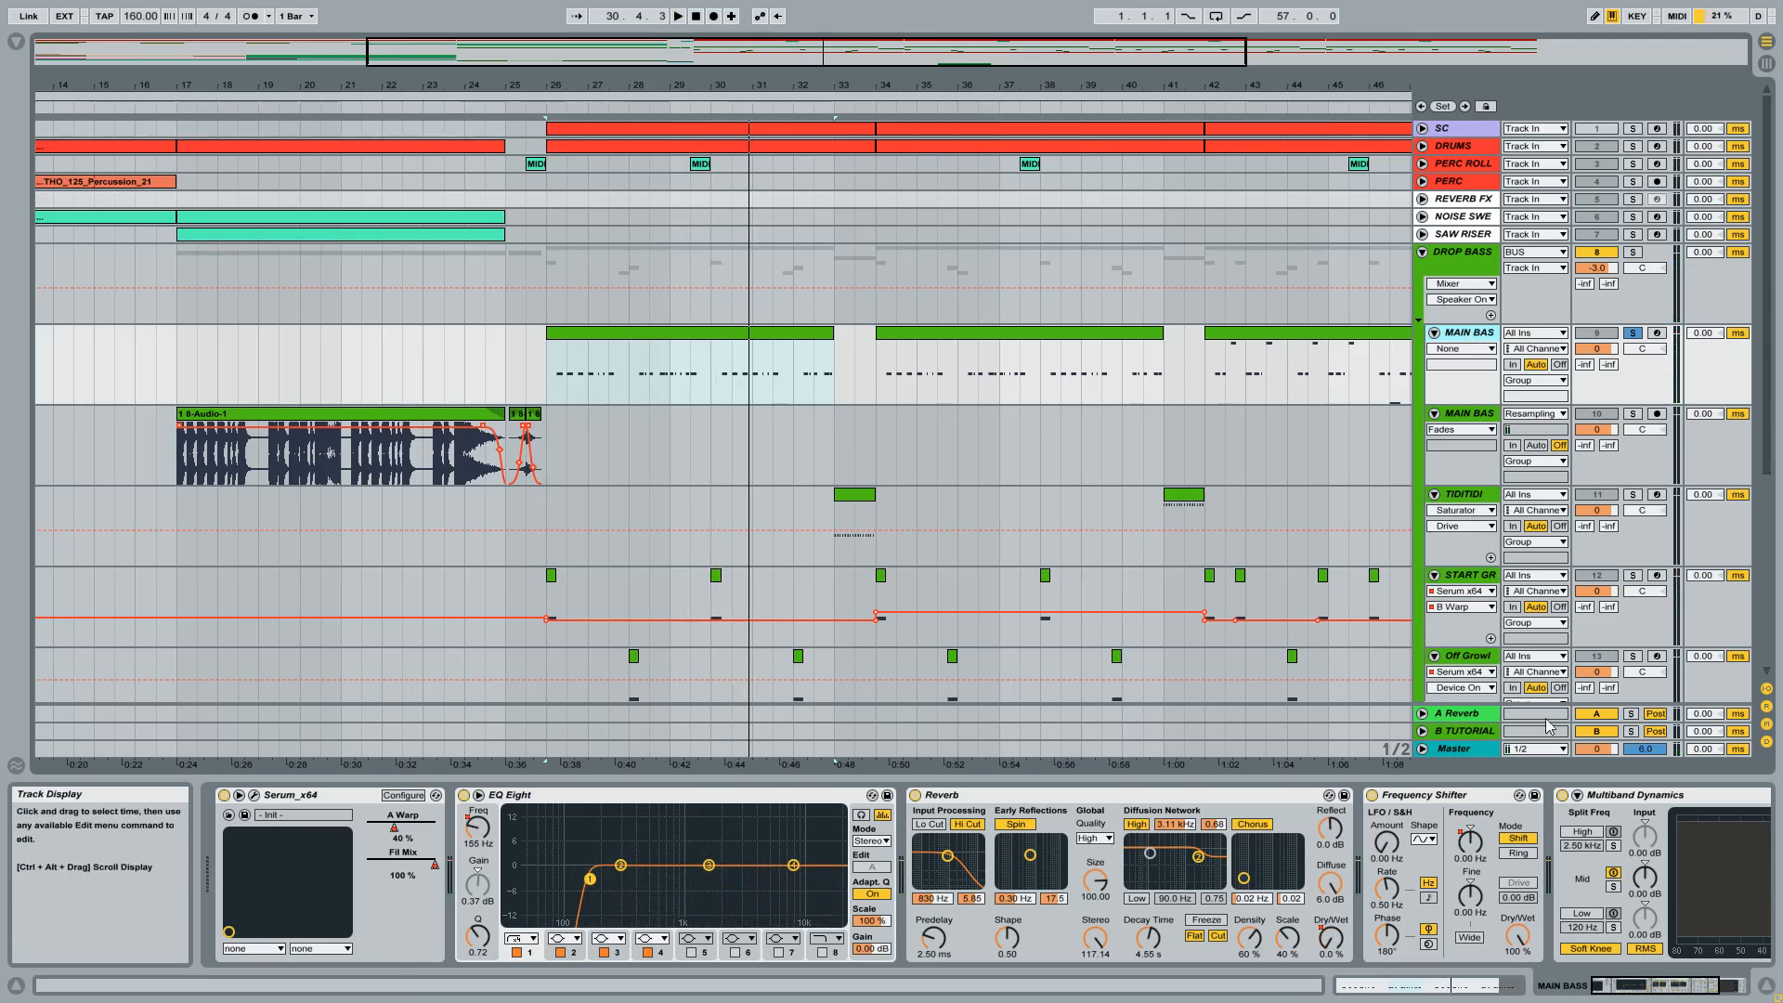
Examine the MAIN BASS device chain with its EQ Eight and play the bass briefly from bar 26.
{"action": "left_click", "coordinate": [1716, 987]}
{"action": "left_click_drag", "start_coordinate": [1716, 987], "coordinate": [1679, 987]}
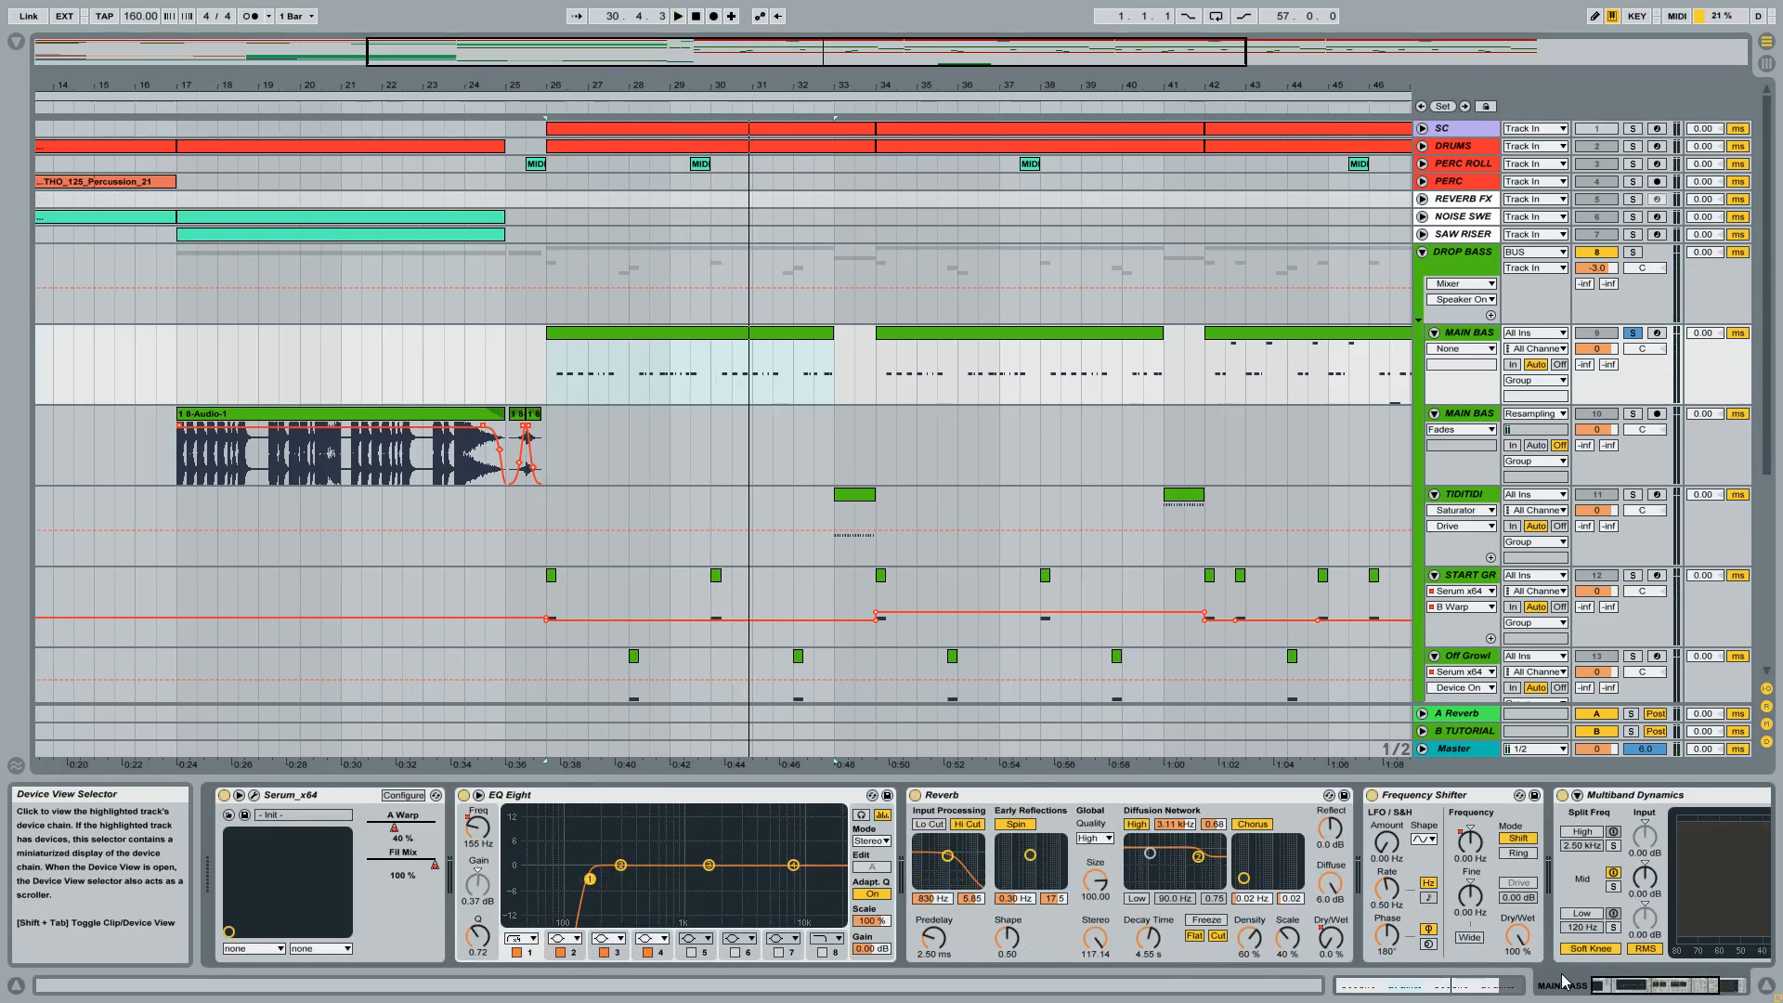
{"action": "left_click", "coordinate": [829, 797]}
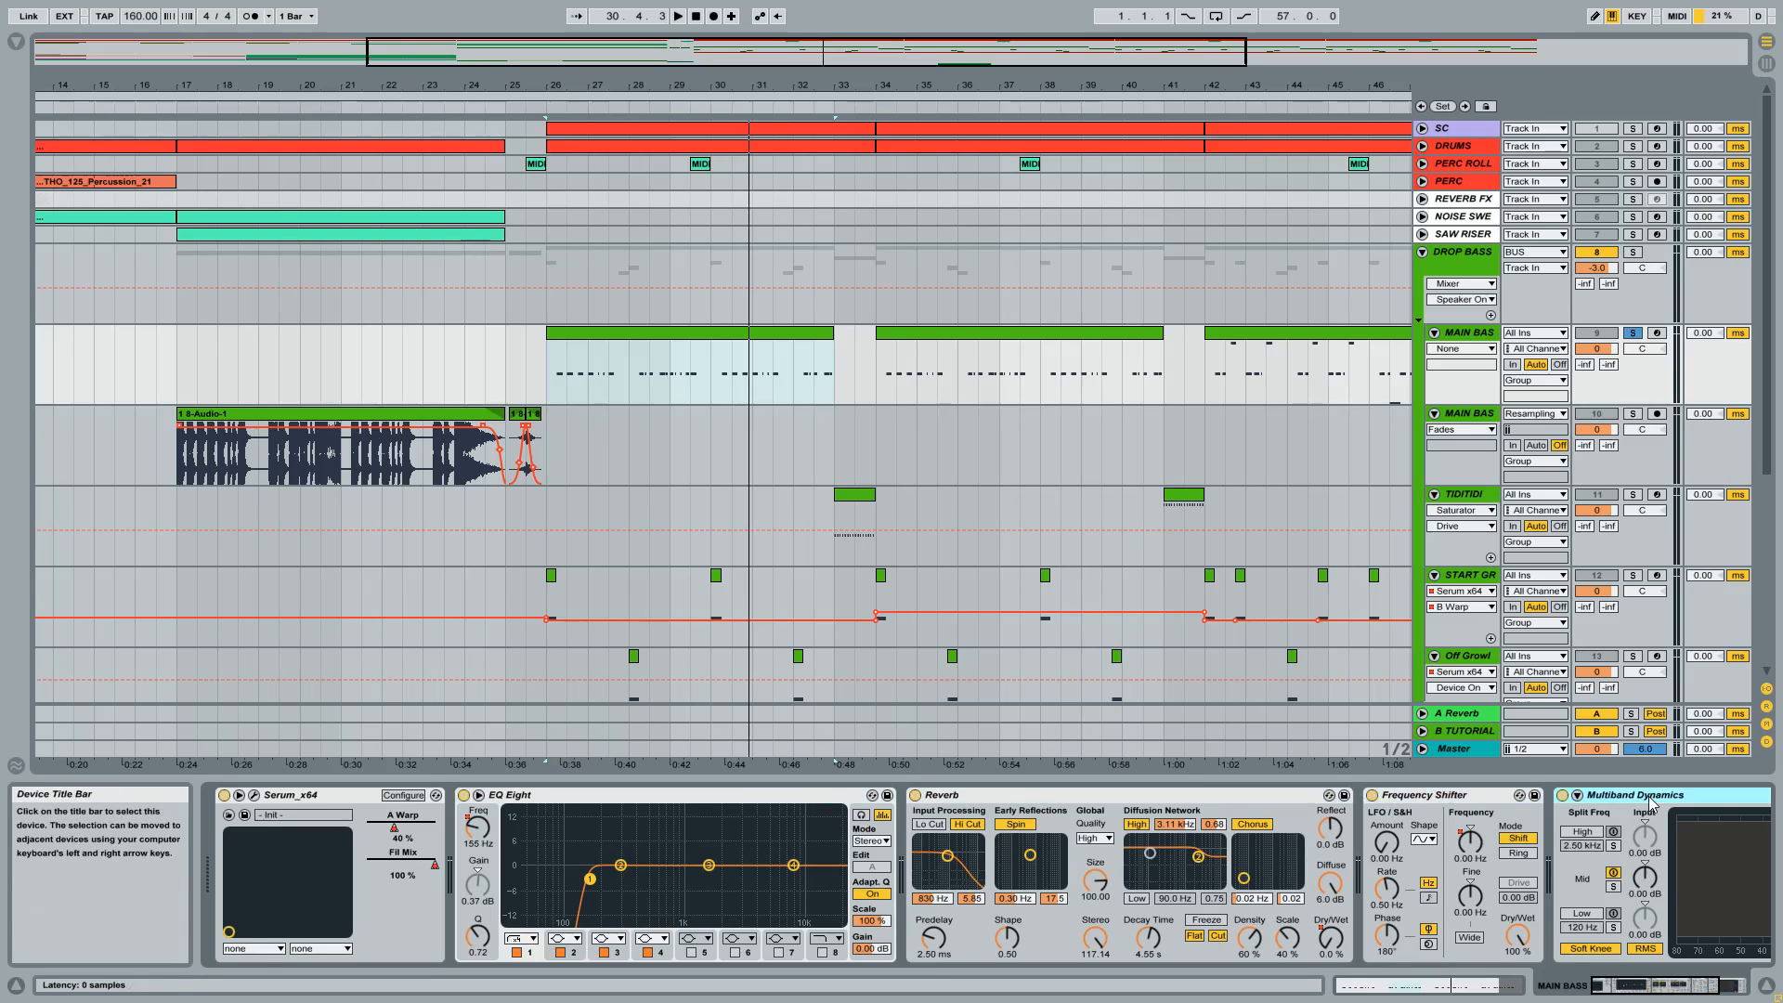
{"action": "left_click", "coordinate": [609, 795]}
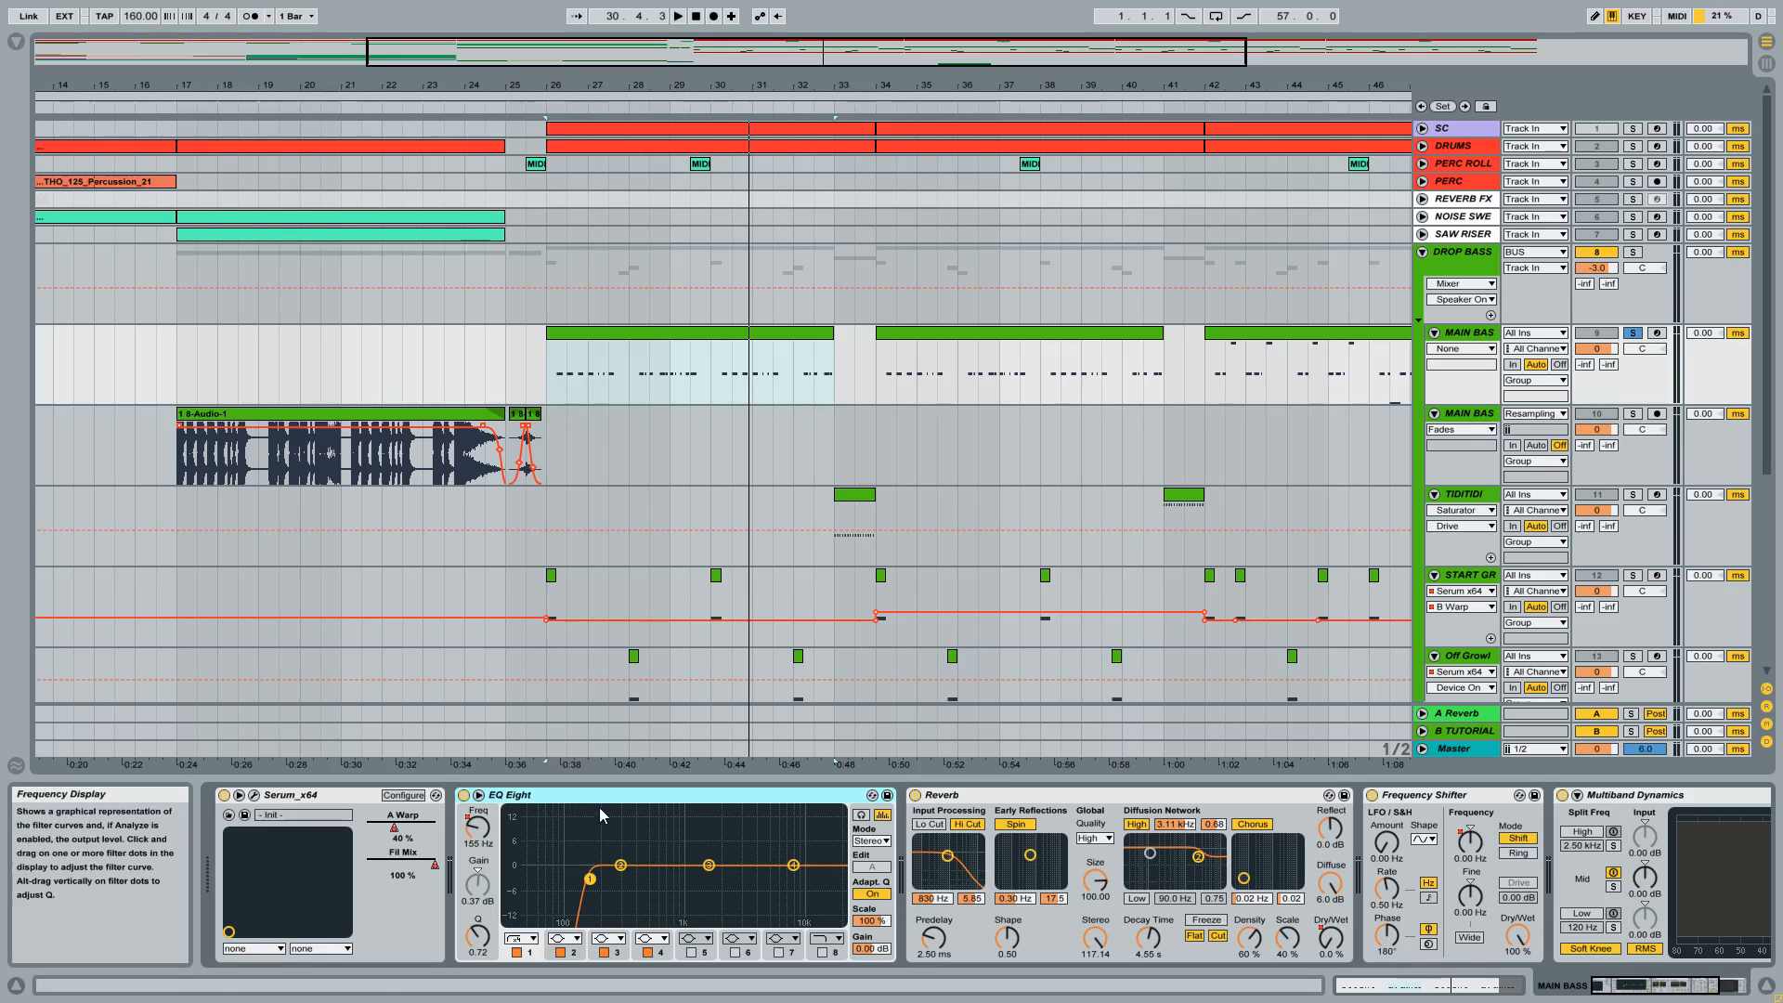
{"action": "key", "text": "space"}
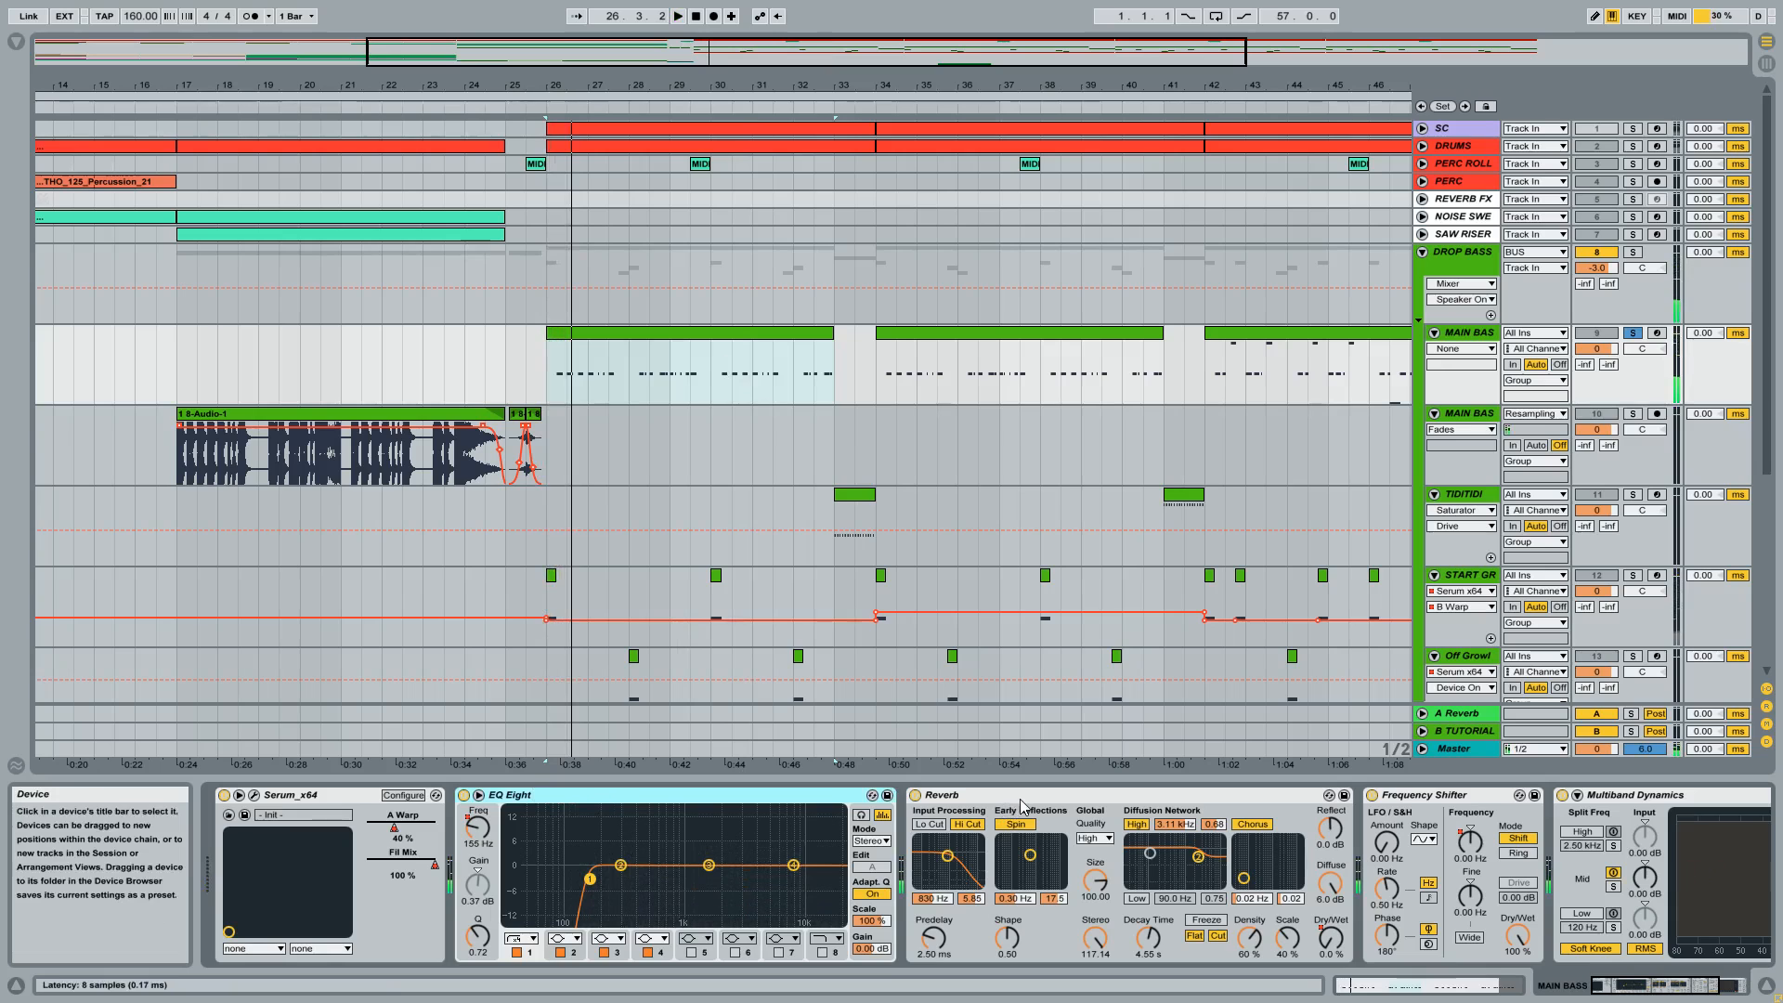
Unfold the SUB track, solo it and play its first clip from bar 26.
{"action": "scroll", "coordinate": [1439, 543], "scroll_direction": "down", "scroll_amount": 6}
{"action": "scroll", "coordinate": [1439, 544], "scroll_direction": "down", "scroll_amount": 1}
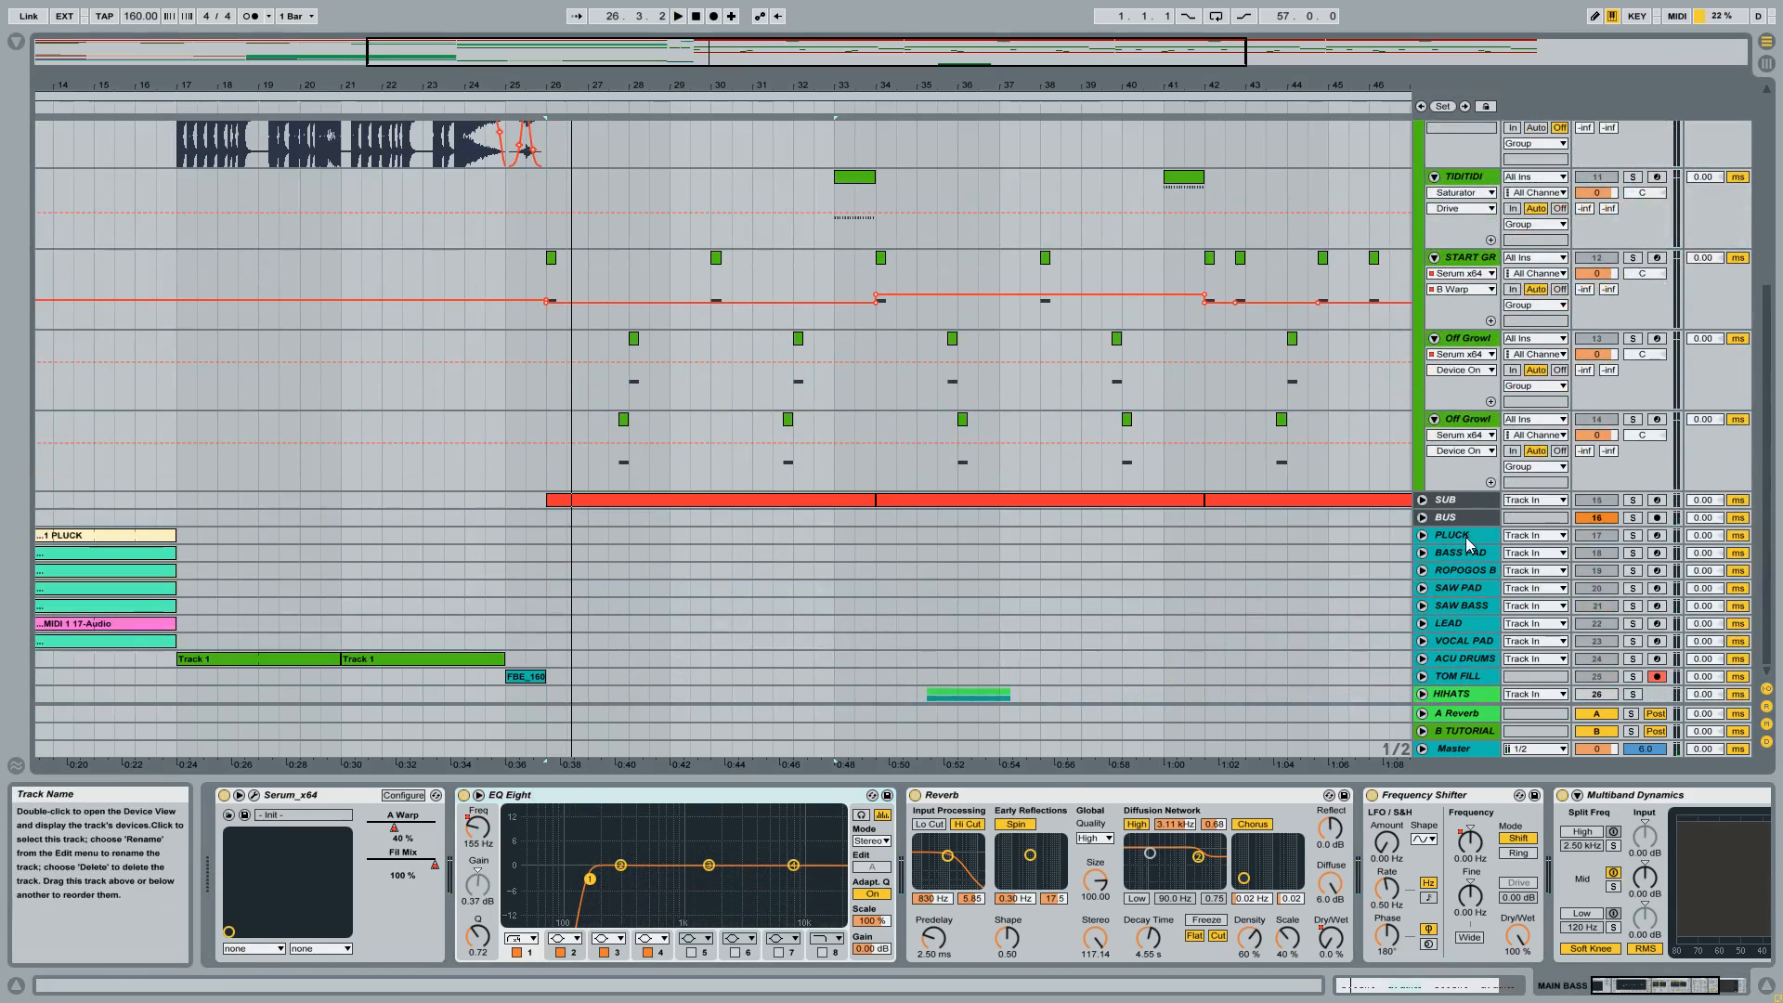
{"action": "left_click", "coordinate": [1422, 500]}
{"action": "left_click", "coordinate": [1631, 501]}
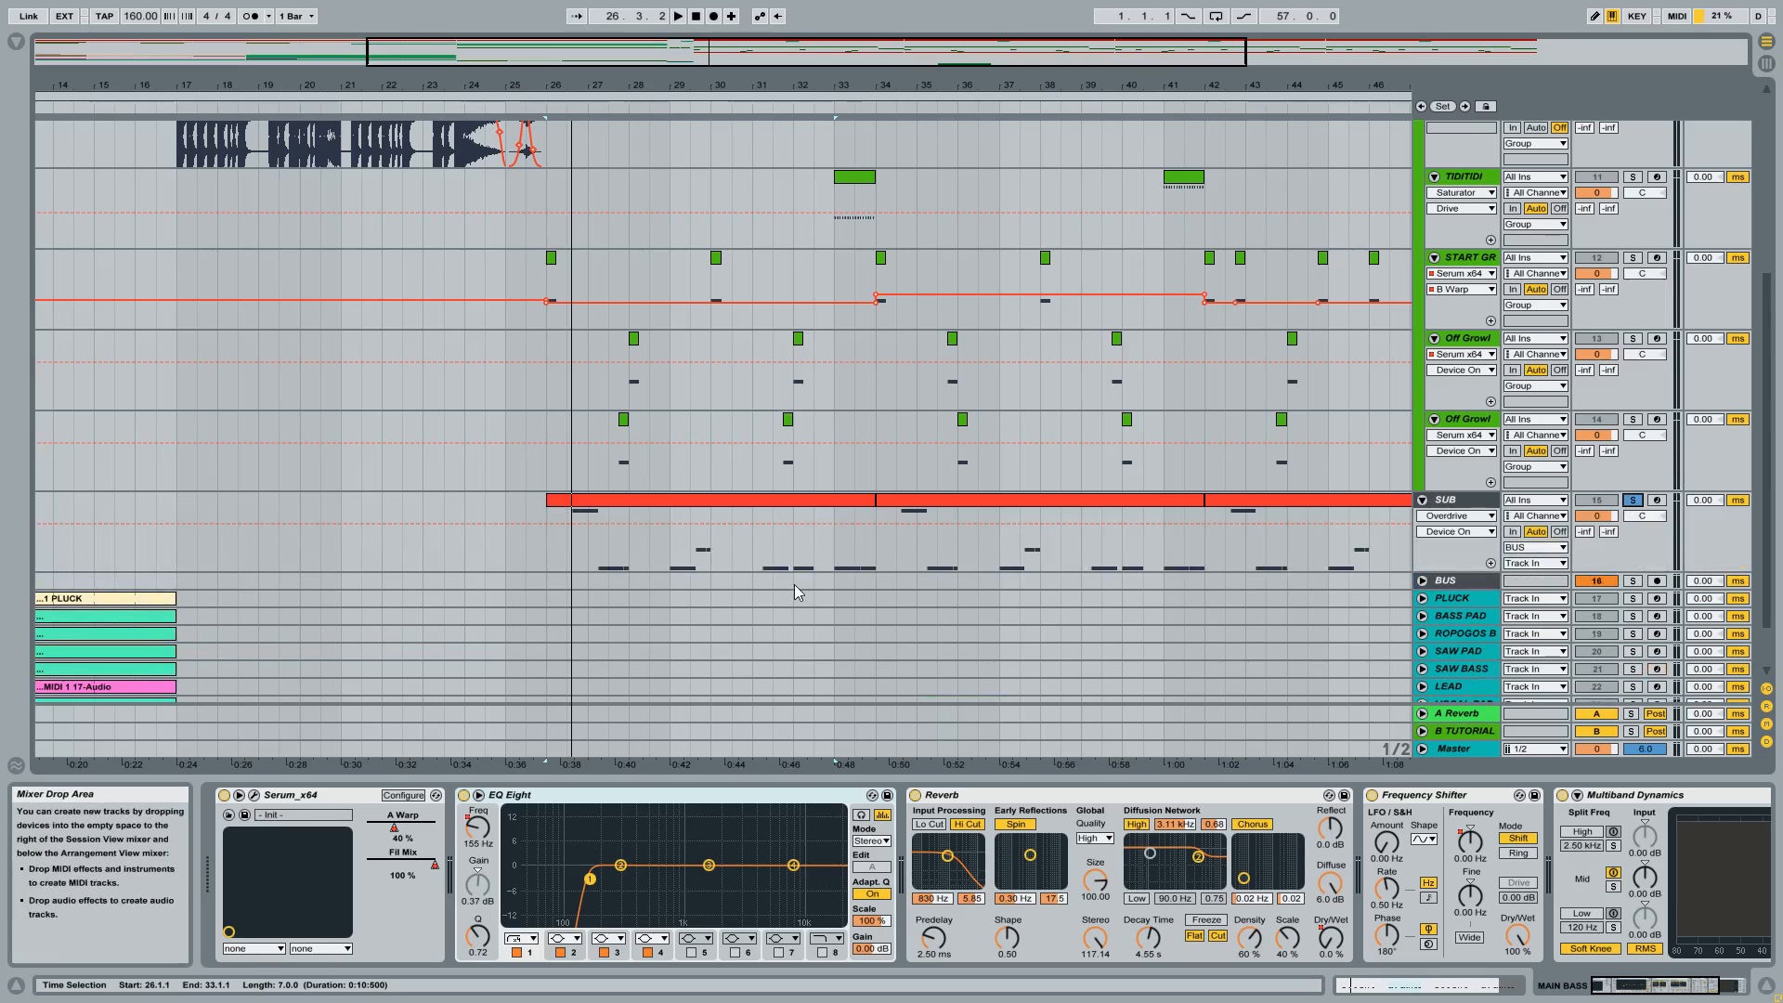
{"action": "left_click", "coordinate": [719, 503]}
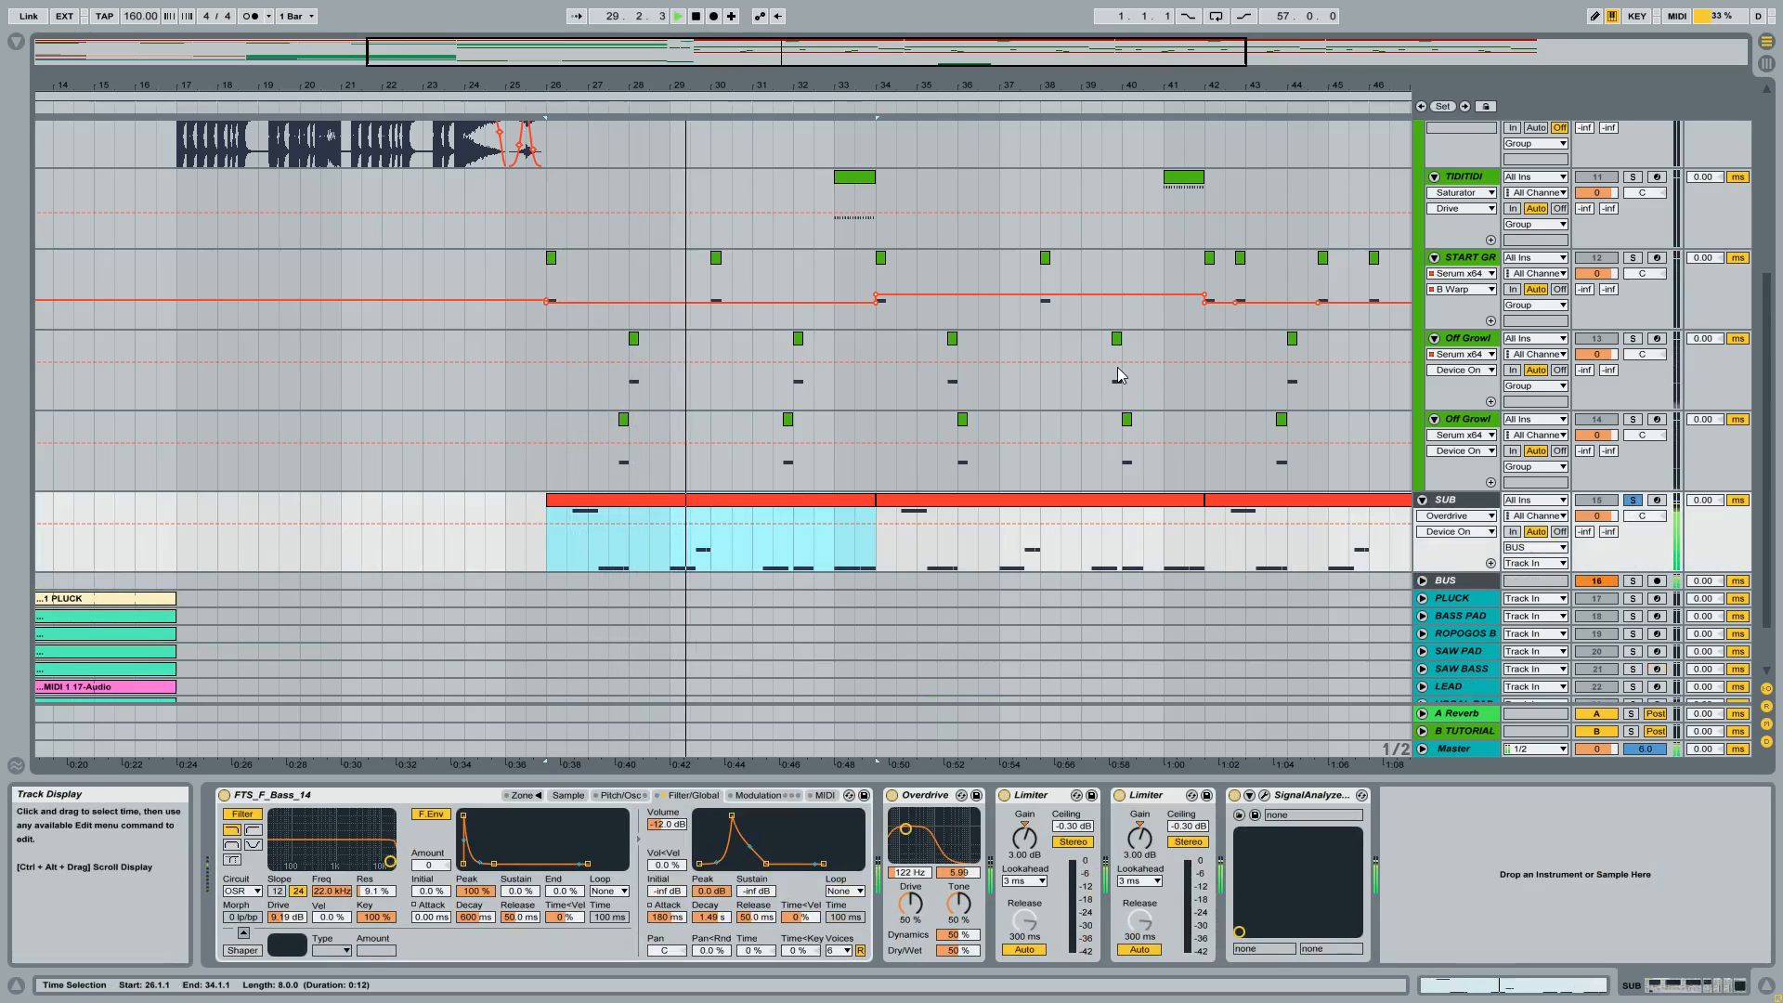
Solo the MAIN BASS track again and audition it while examining its EQ Eight and Reverb.
{"action": "scroll", "coordinate": [1117, 368], "scroll_direction": "up", "scroll_amount": 2}
{"action": "scroll", "coordinate": [1121, 375], "scroll_direction": "up", "scroll_amount": 2}
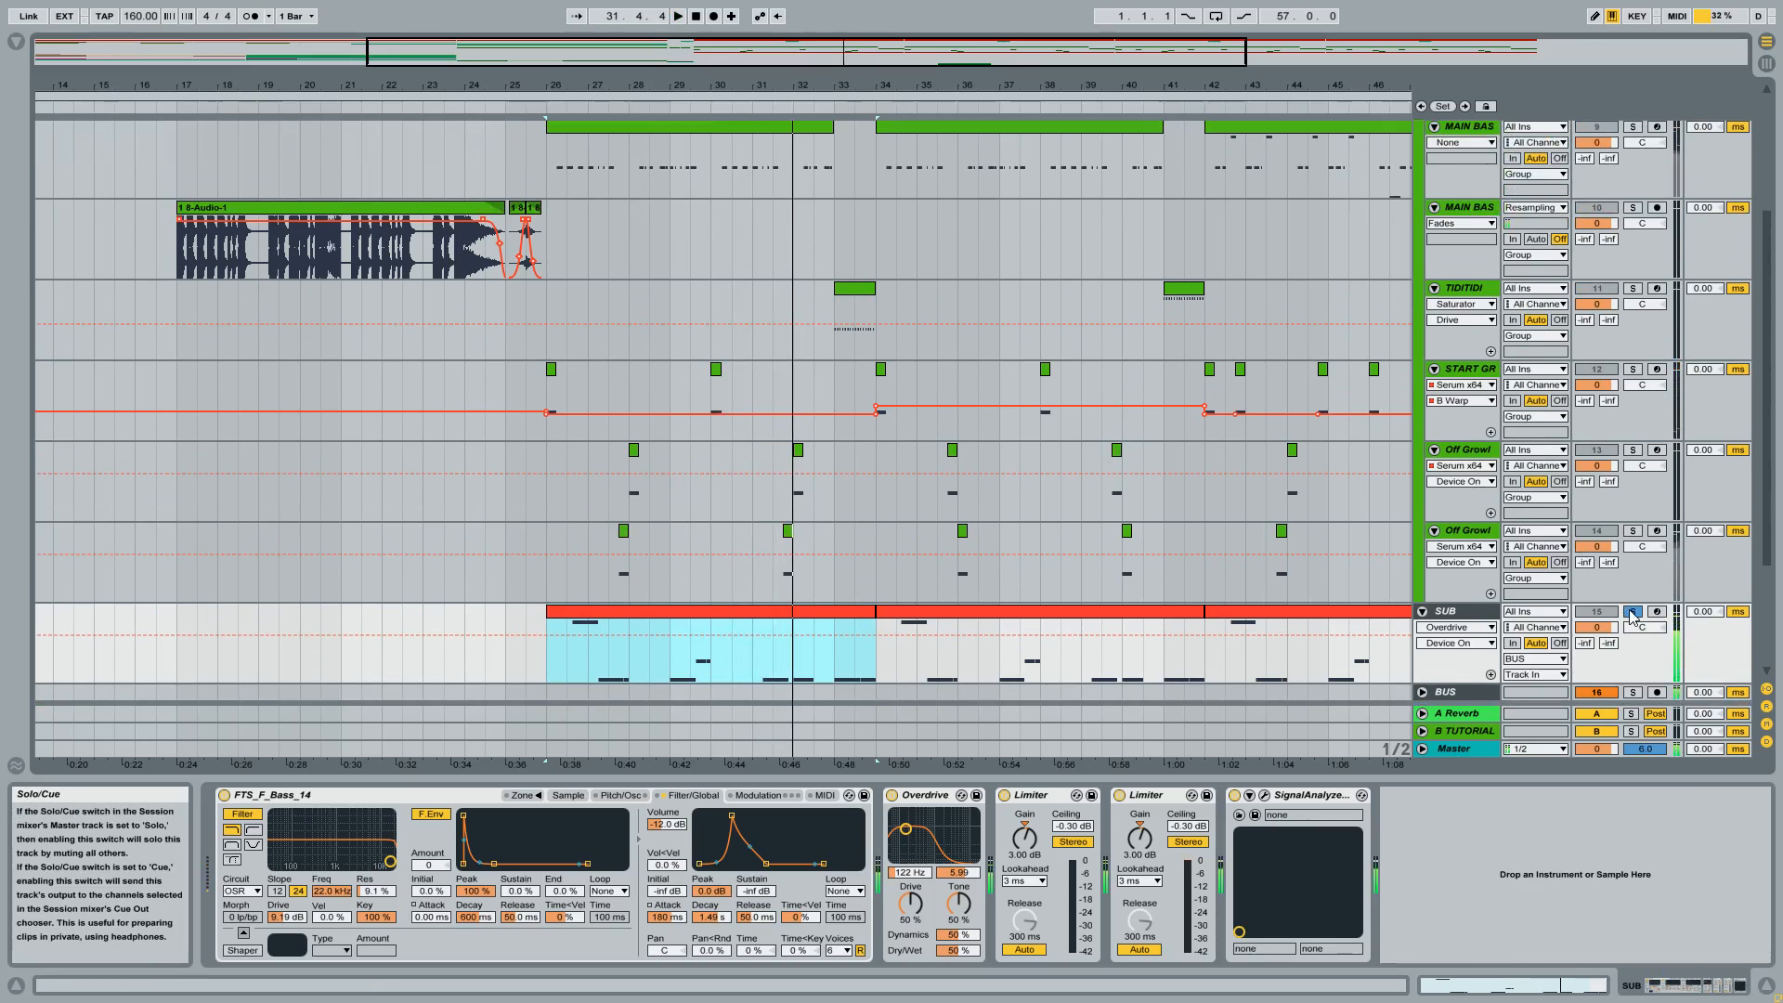
{"action": "scroll", "coordinate": [1486, 372], "scroll_direction": "up", "scroll_amount": 5}
{"action": "left_click", "coordinate": [790, 314]}
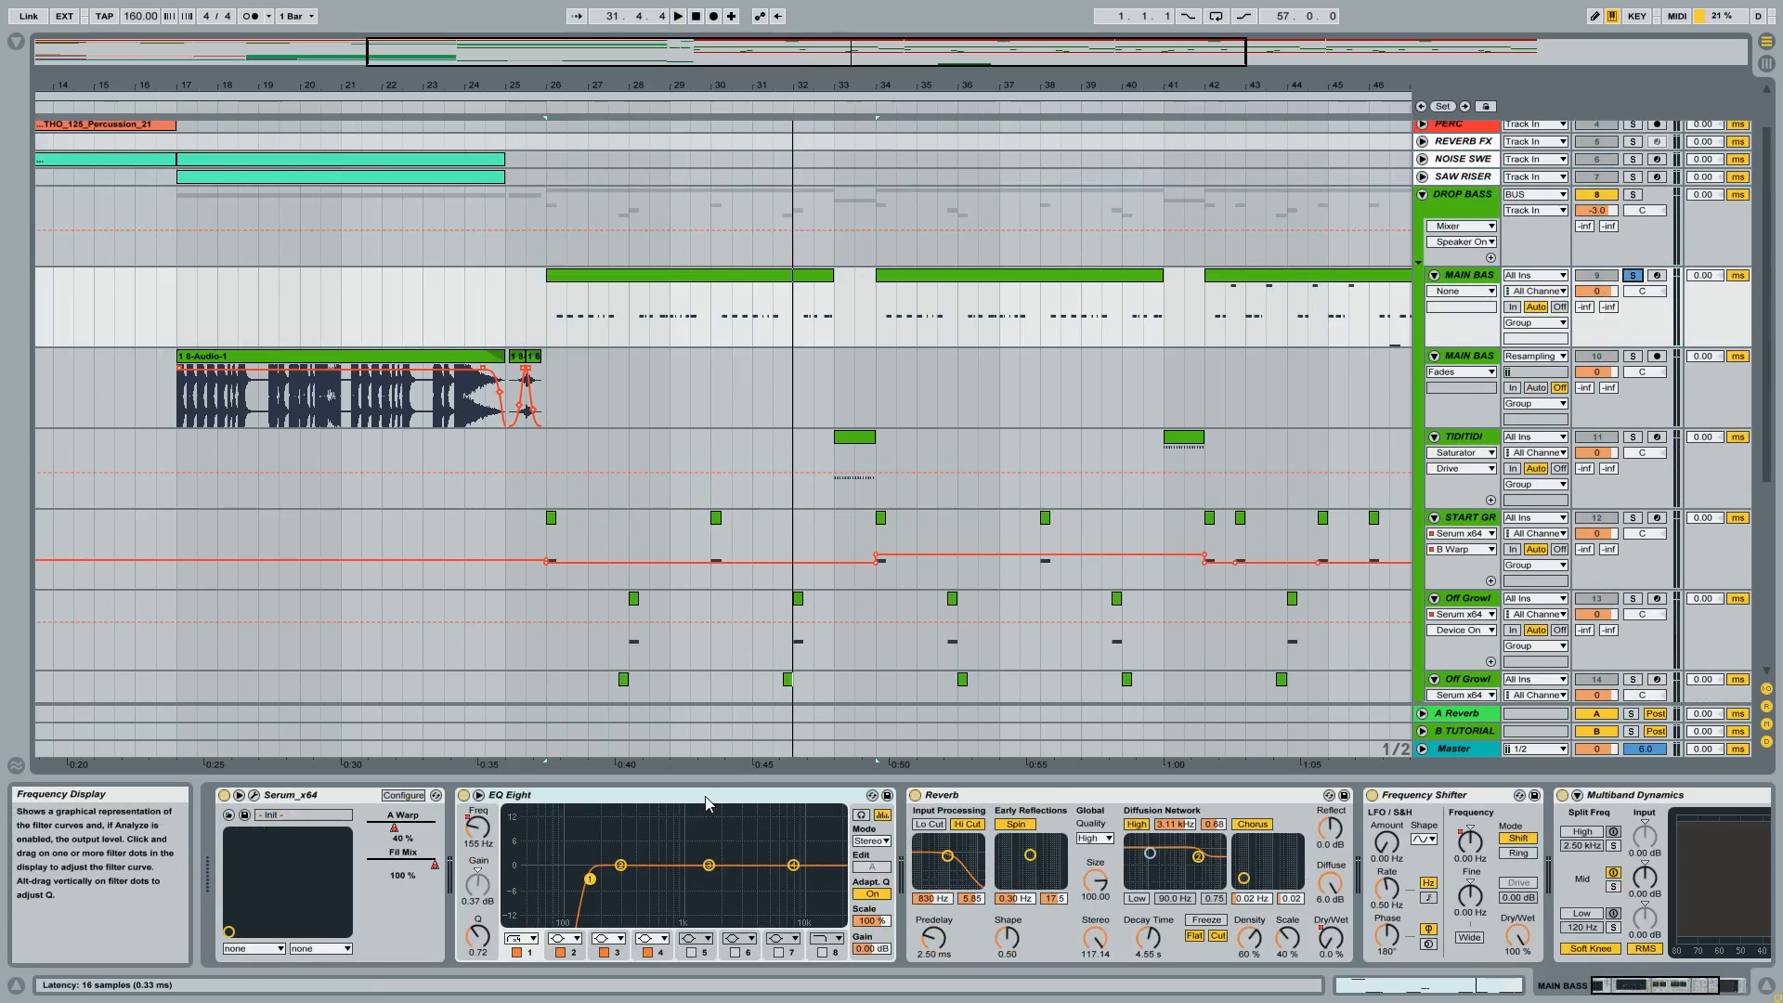
{"action": "left_click", "coordinate": [553, 876]}
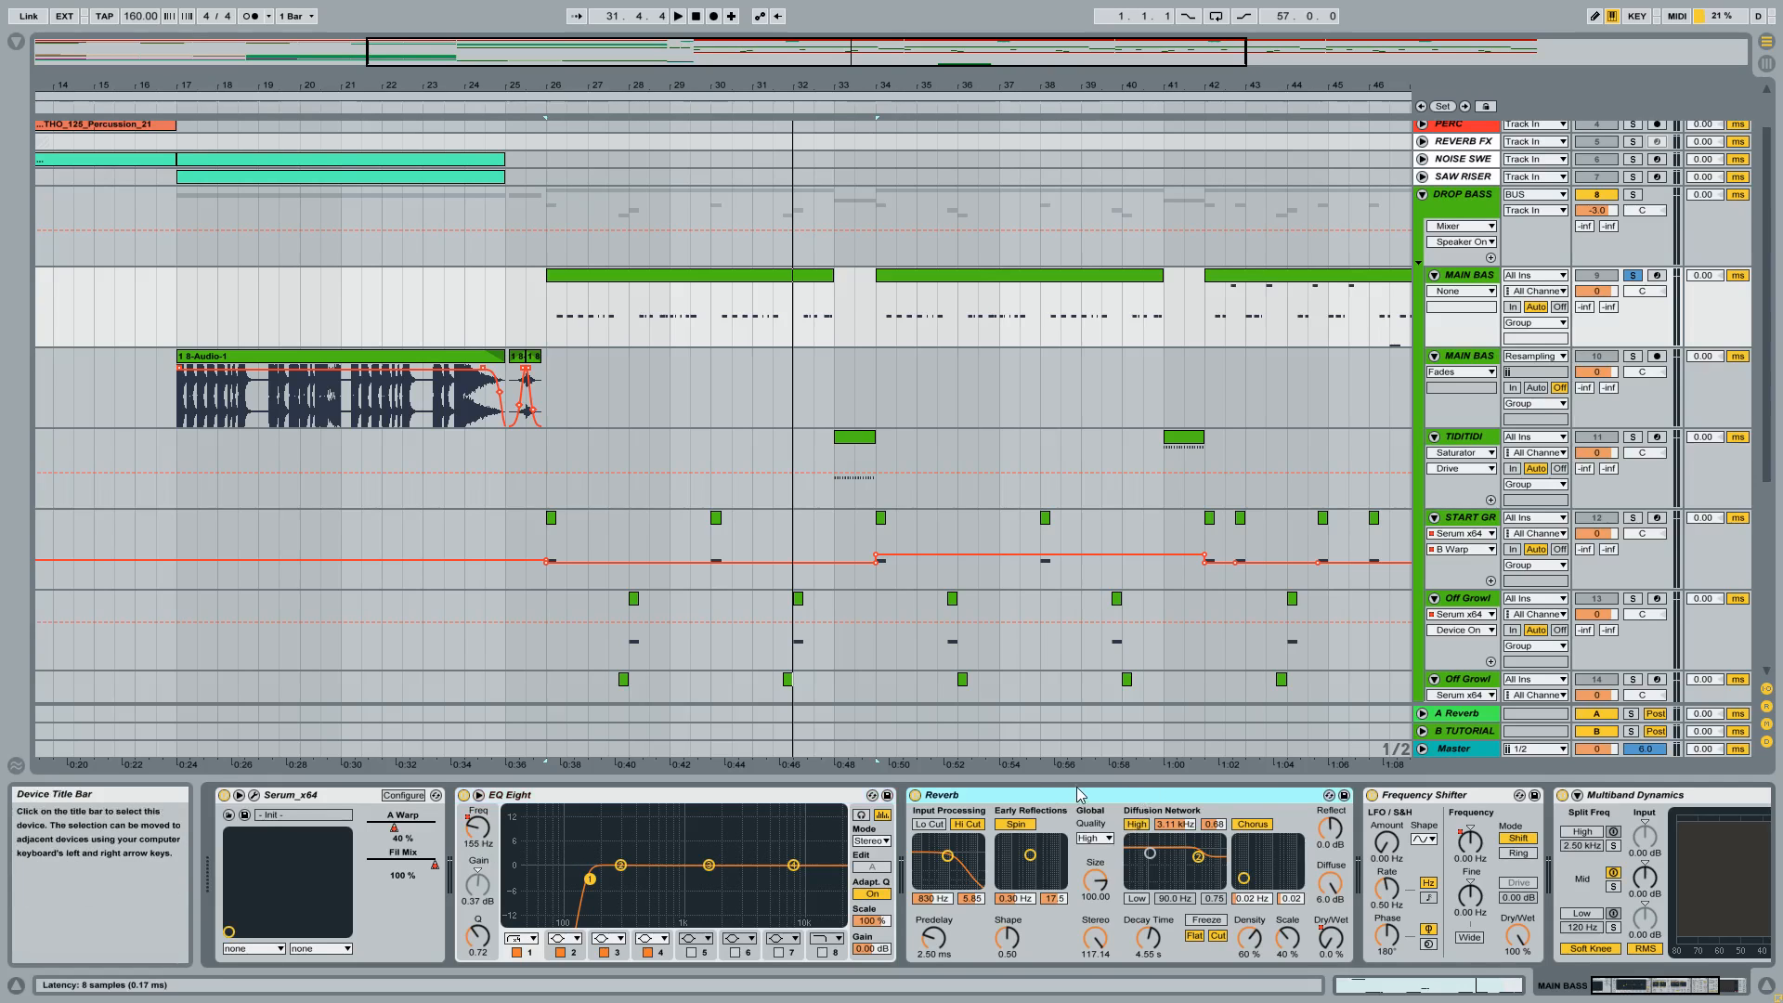
{"action": "left_click", "coordinate": [915, 796]}
{"action": "key", "text": "space"}
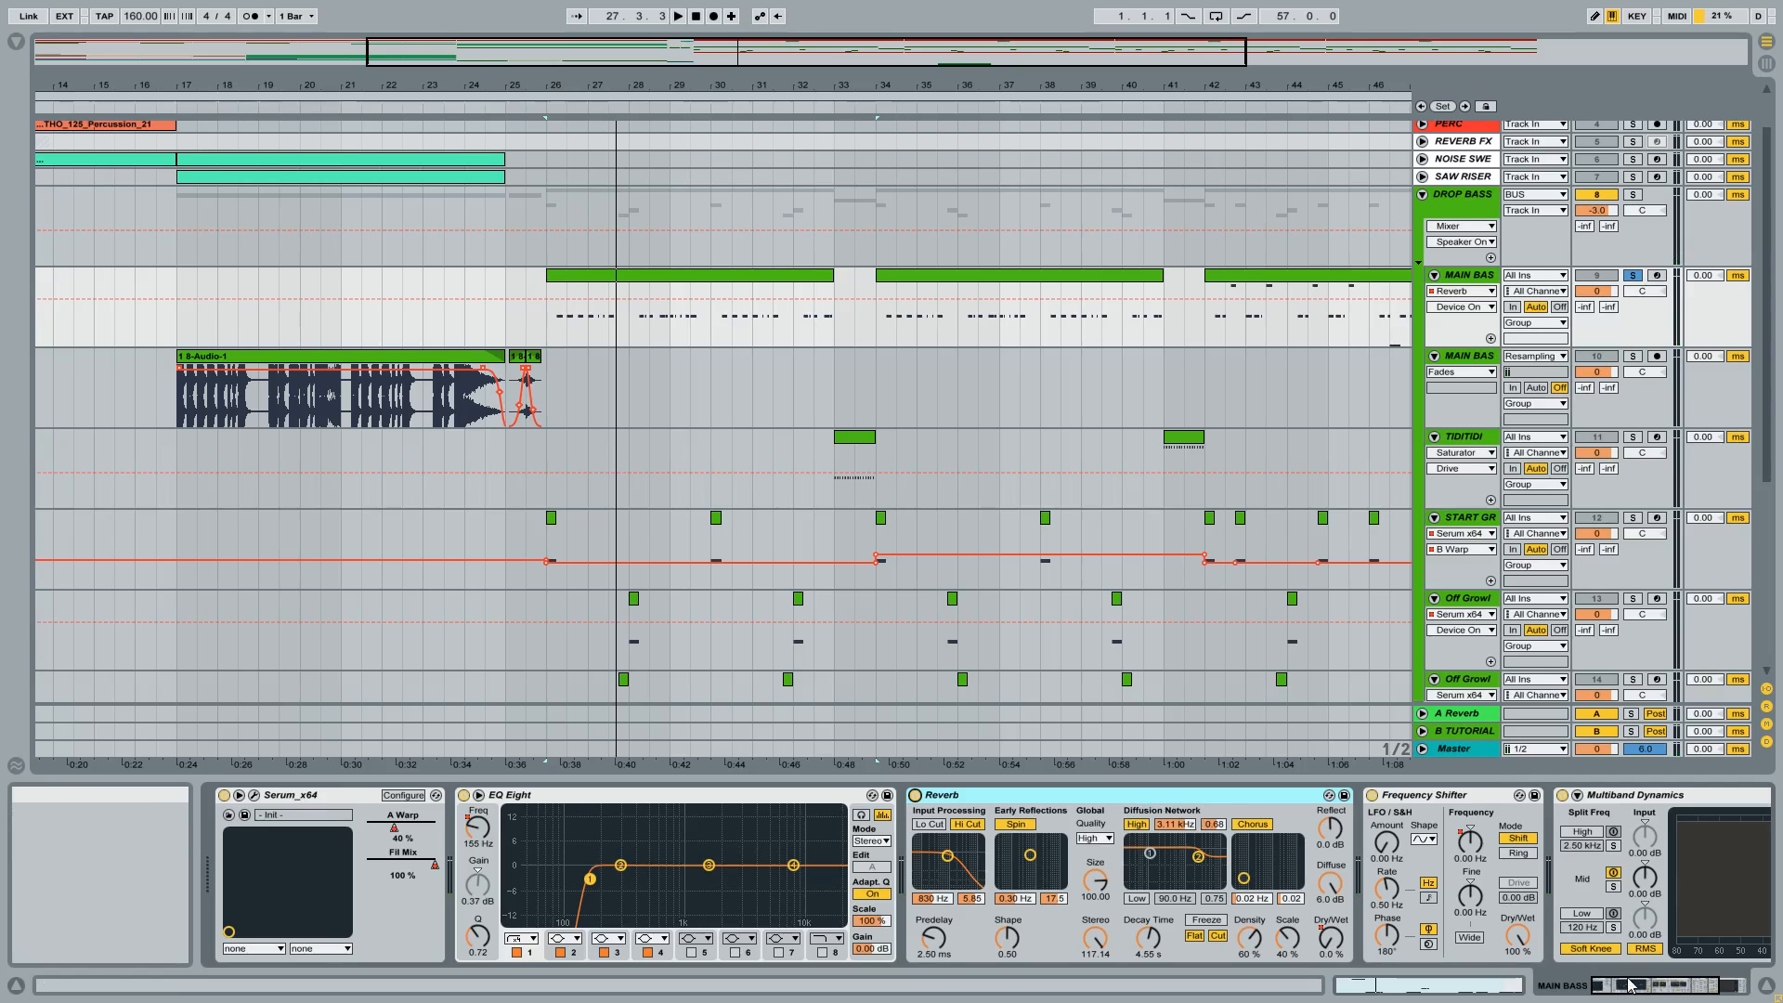
Show the Frequency Shifter's Coarse automation on the MAIN BASS track and examine it across the drop.
{"action": "left_click", "coordinate": [1660, 985]}
{"action": "left_click", "coordinate": [1116, 802]}
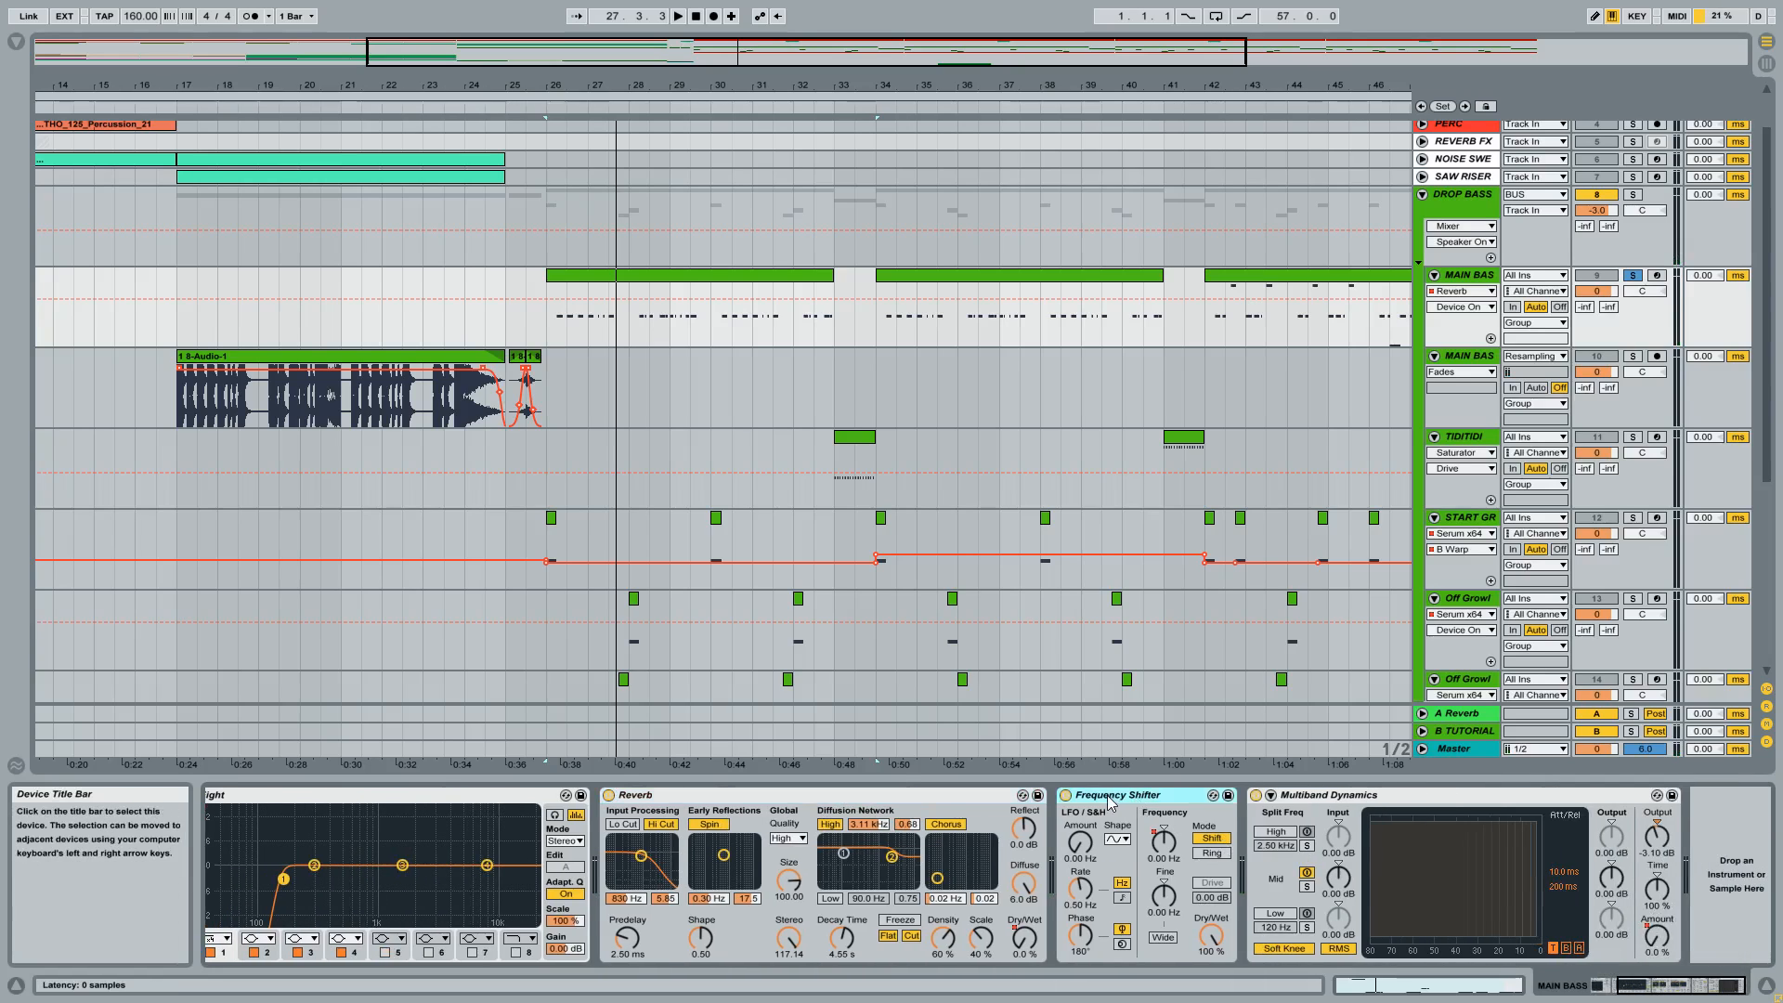
{"action": "left_click", "coordinate": [1163, 842]}
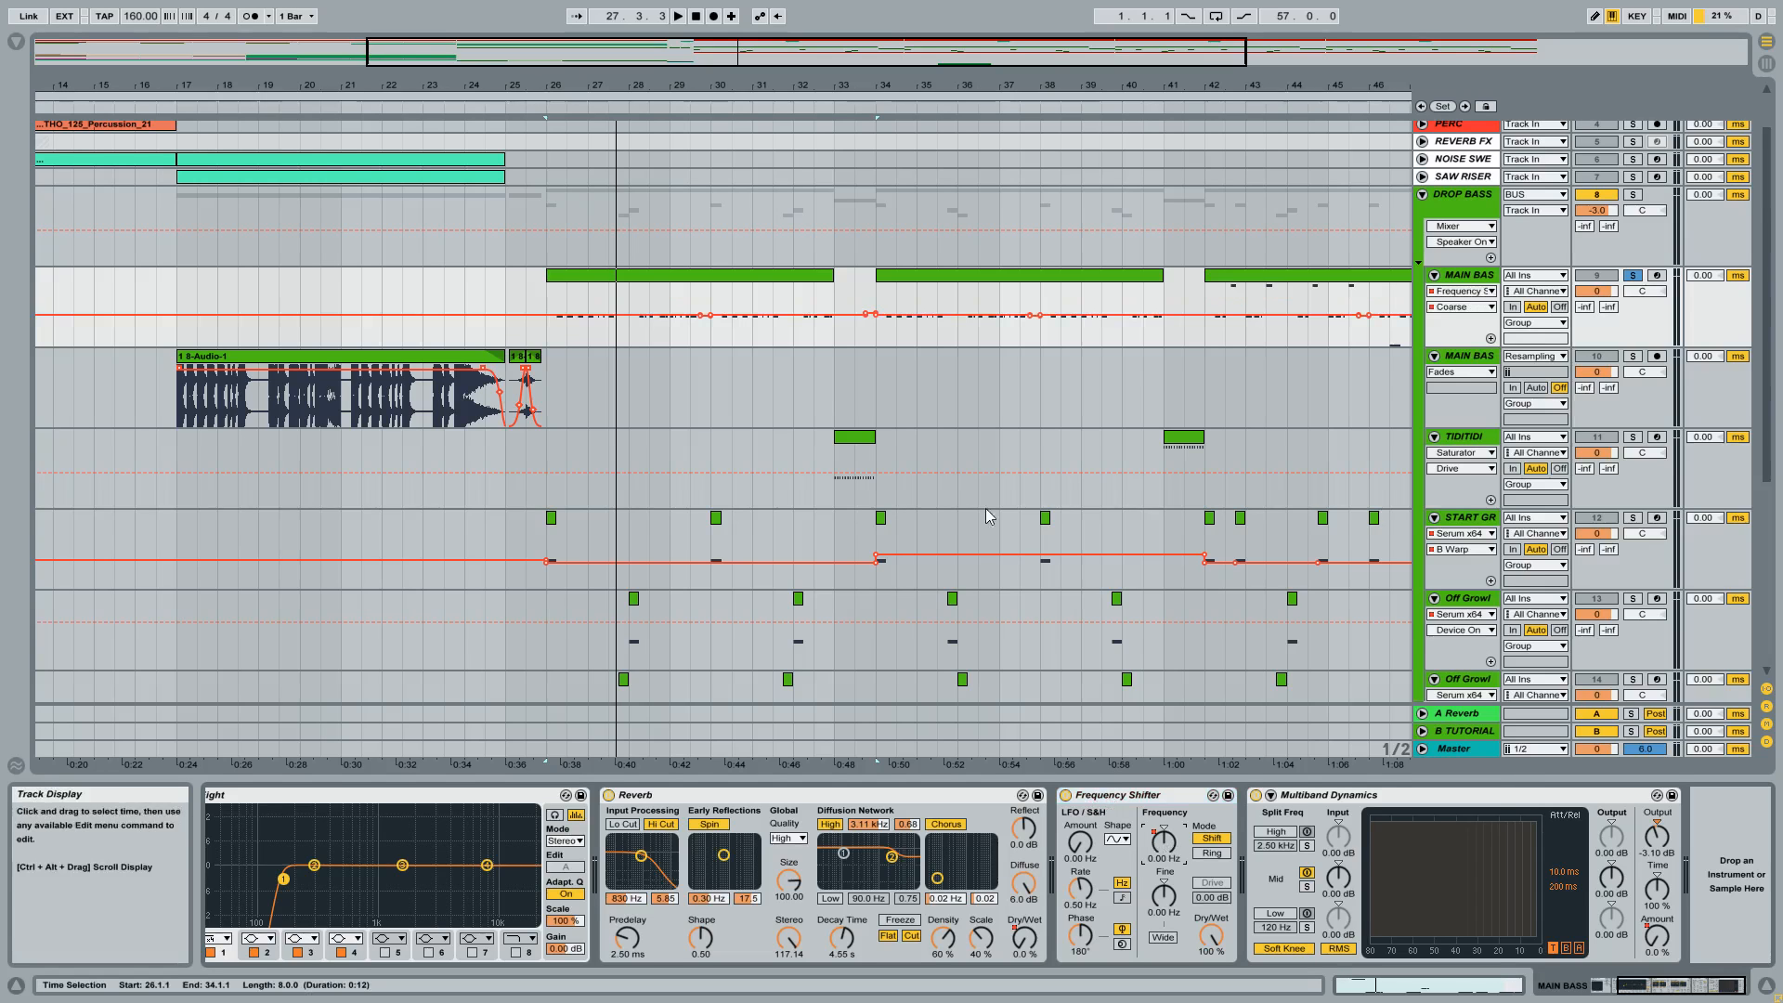
{"action": "left_click_drag", "start_coordinate": [710, 91], "coordinate": [684, 353]}
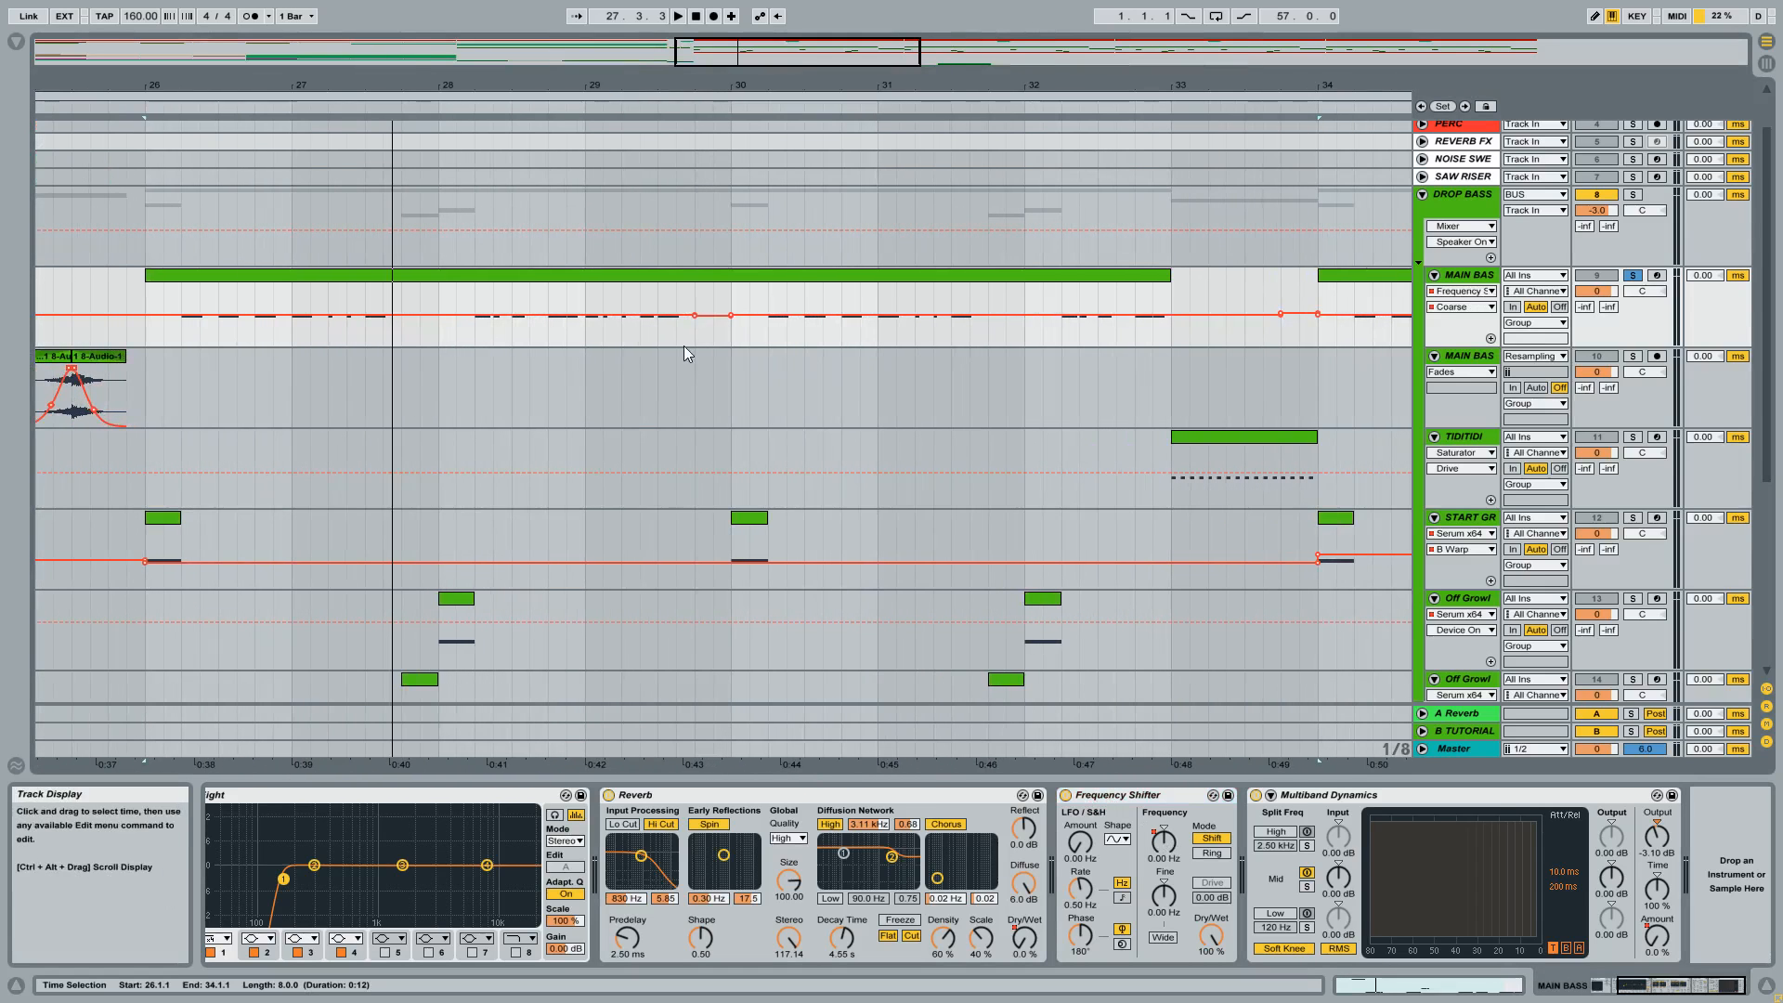
{"action": "left_click_drag", "start_coordinate": [814, 111], "coordinate": [780, 42]}
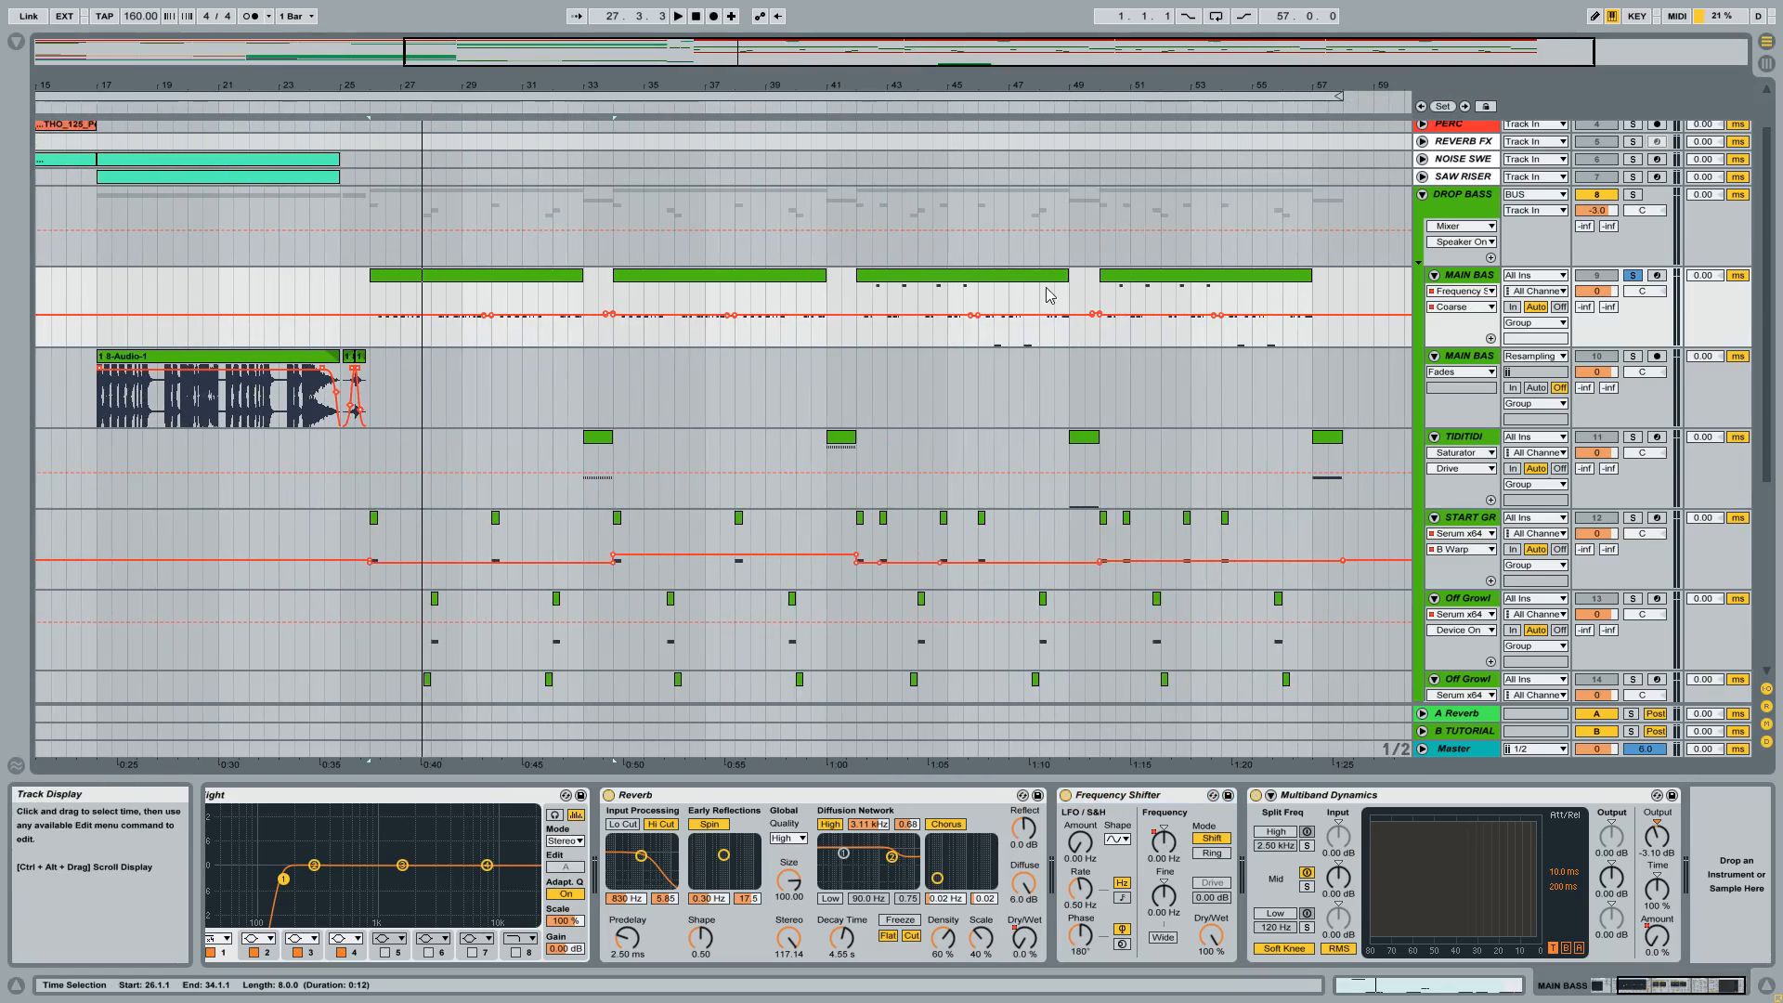
Delete the Frequency Shifter from the MAIN BASS device chain.
{"action": "left_click", "coordinate": [1161, 800]}
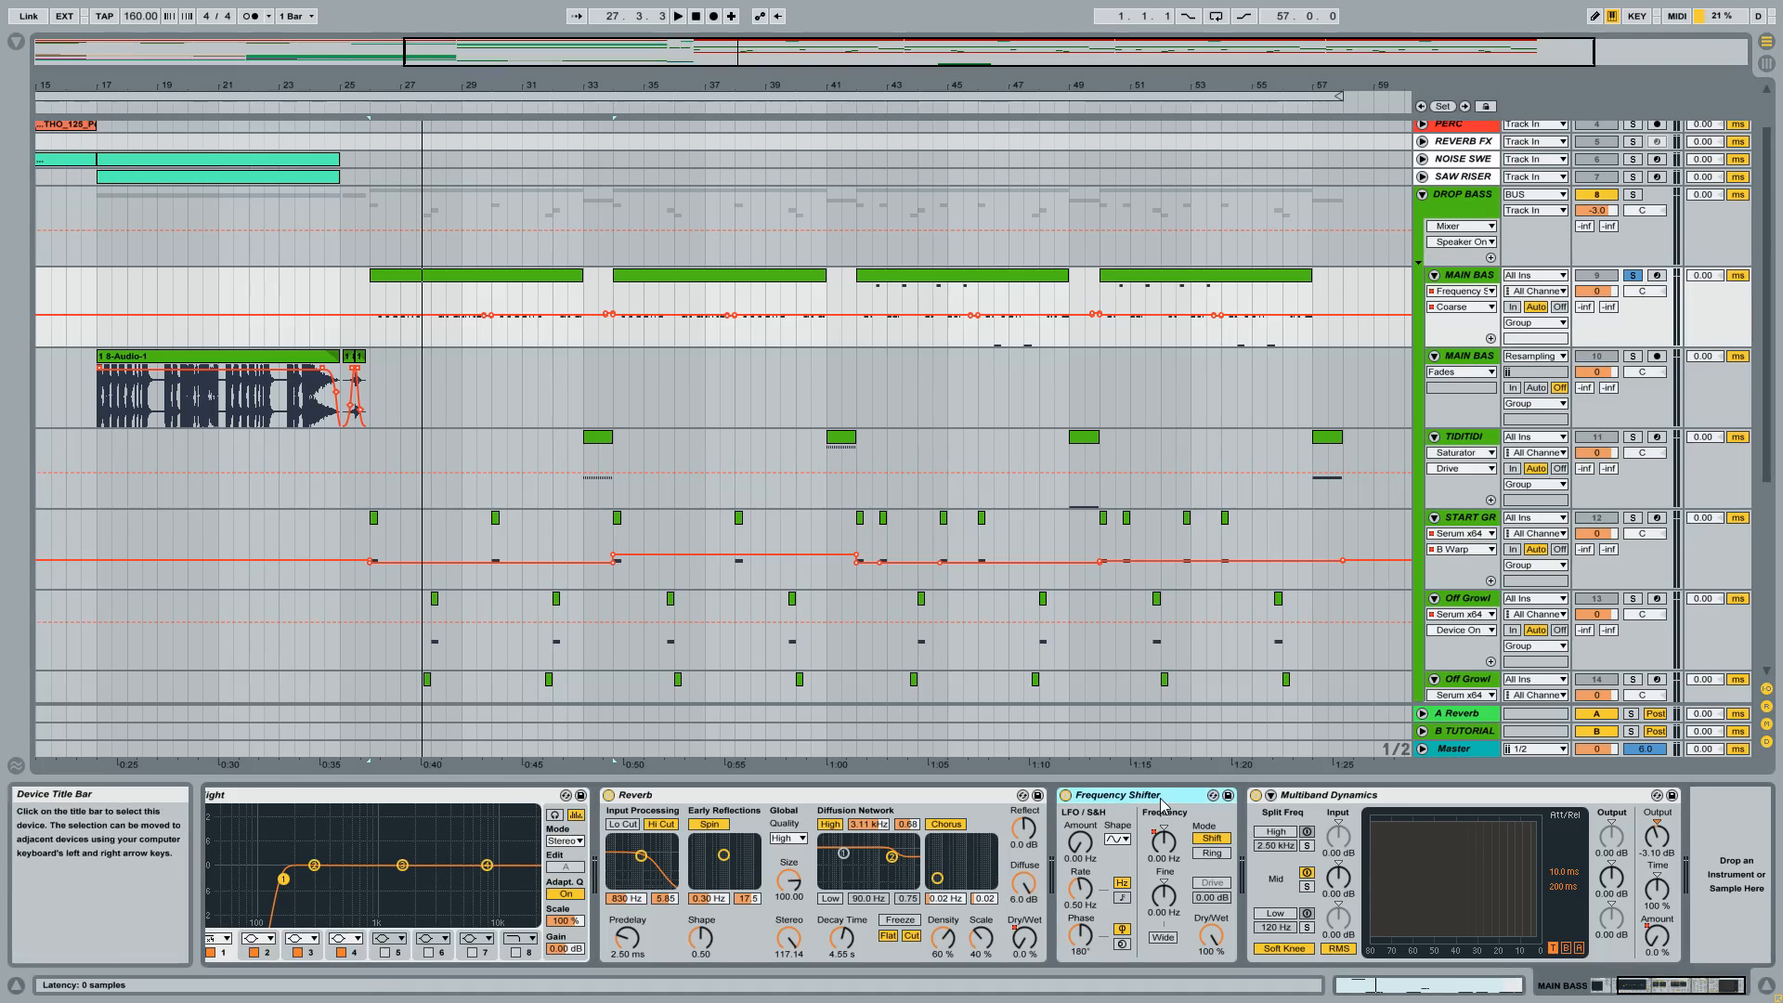
{"action": "key", "text": "Delete"}
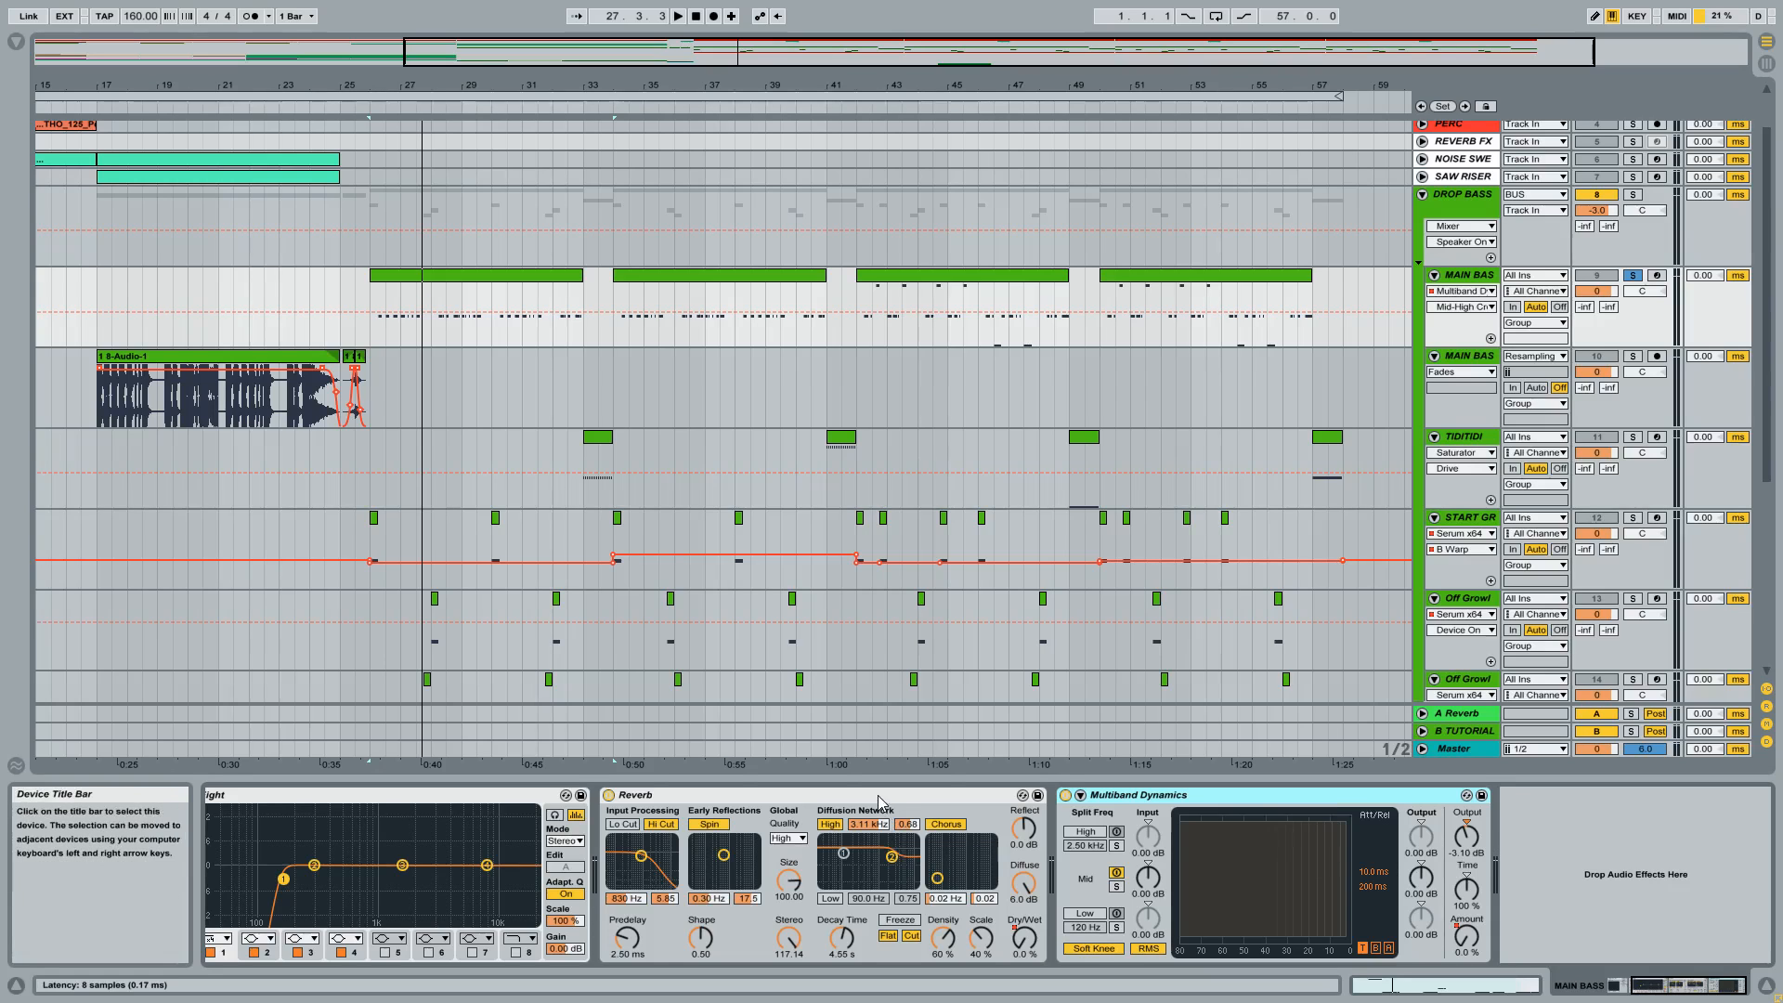
Open the Serum plug-in window of the MAIN BASS track and move it to the middle of the screen.
{"action": "left_click", "coordinate": [1663, 992]}
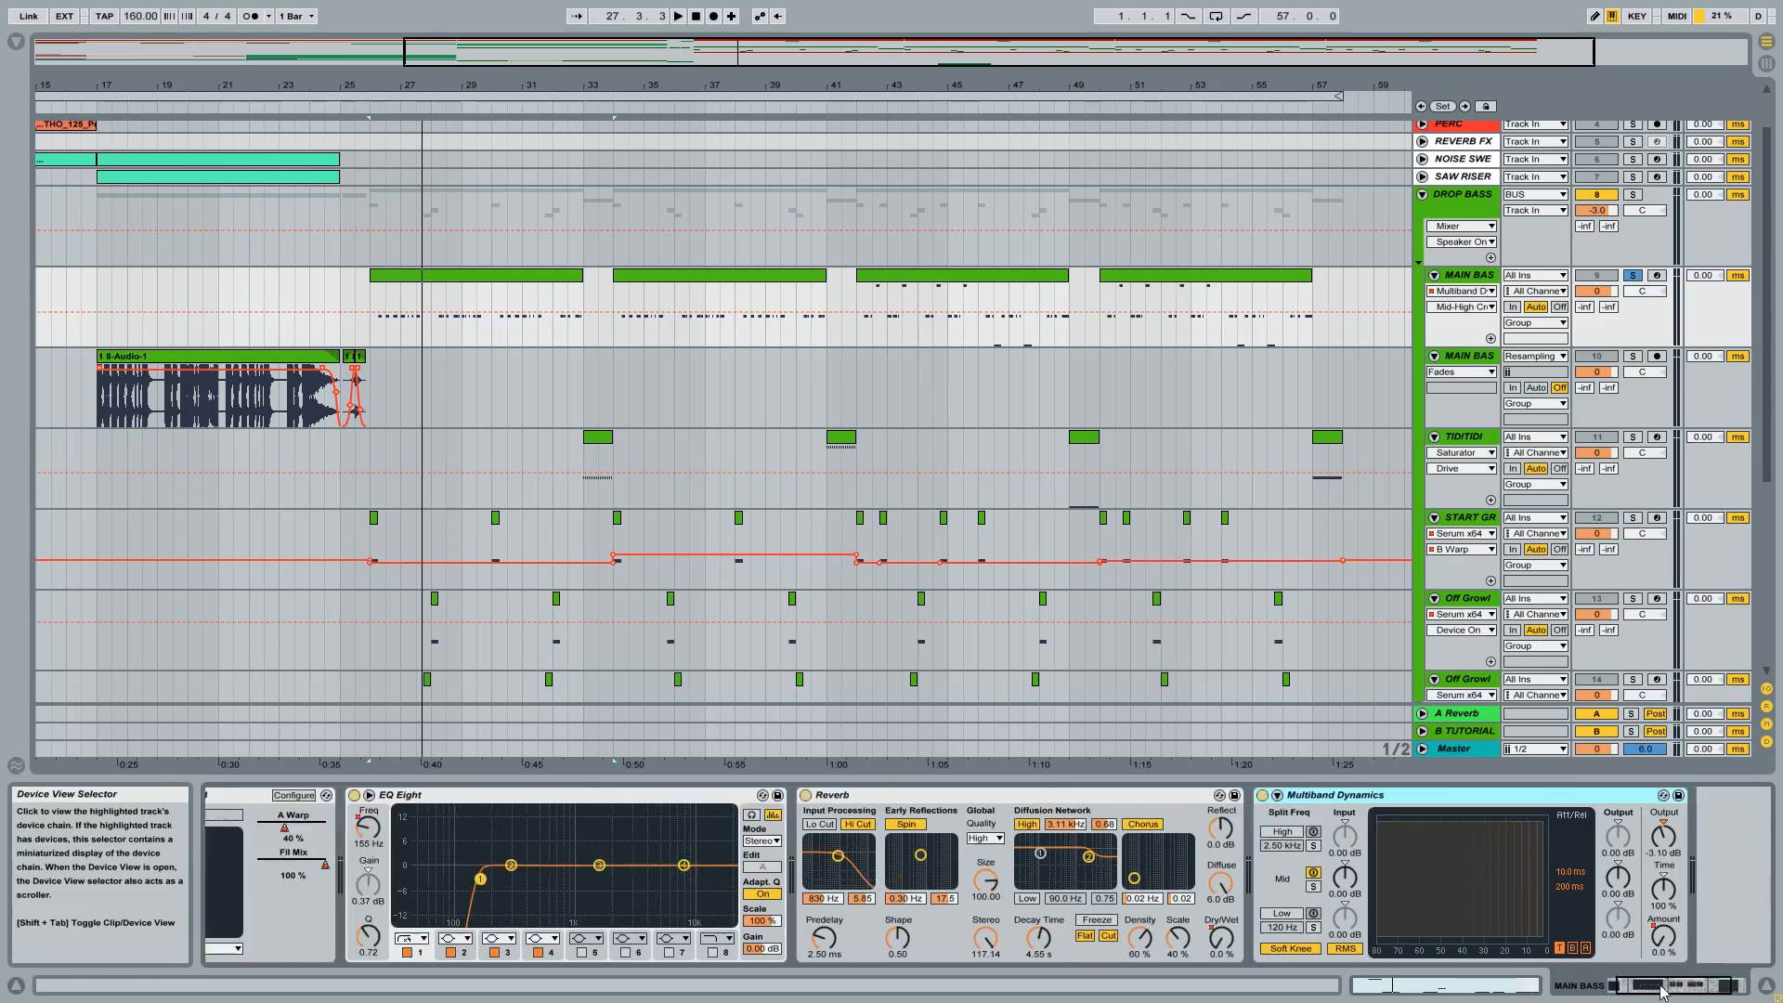
{"action": "left_click_drag", "start_coordinate": [1662, 992], "coordinate": [1644, 989]}
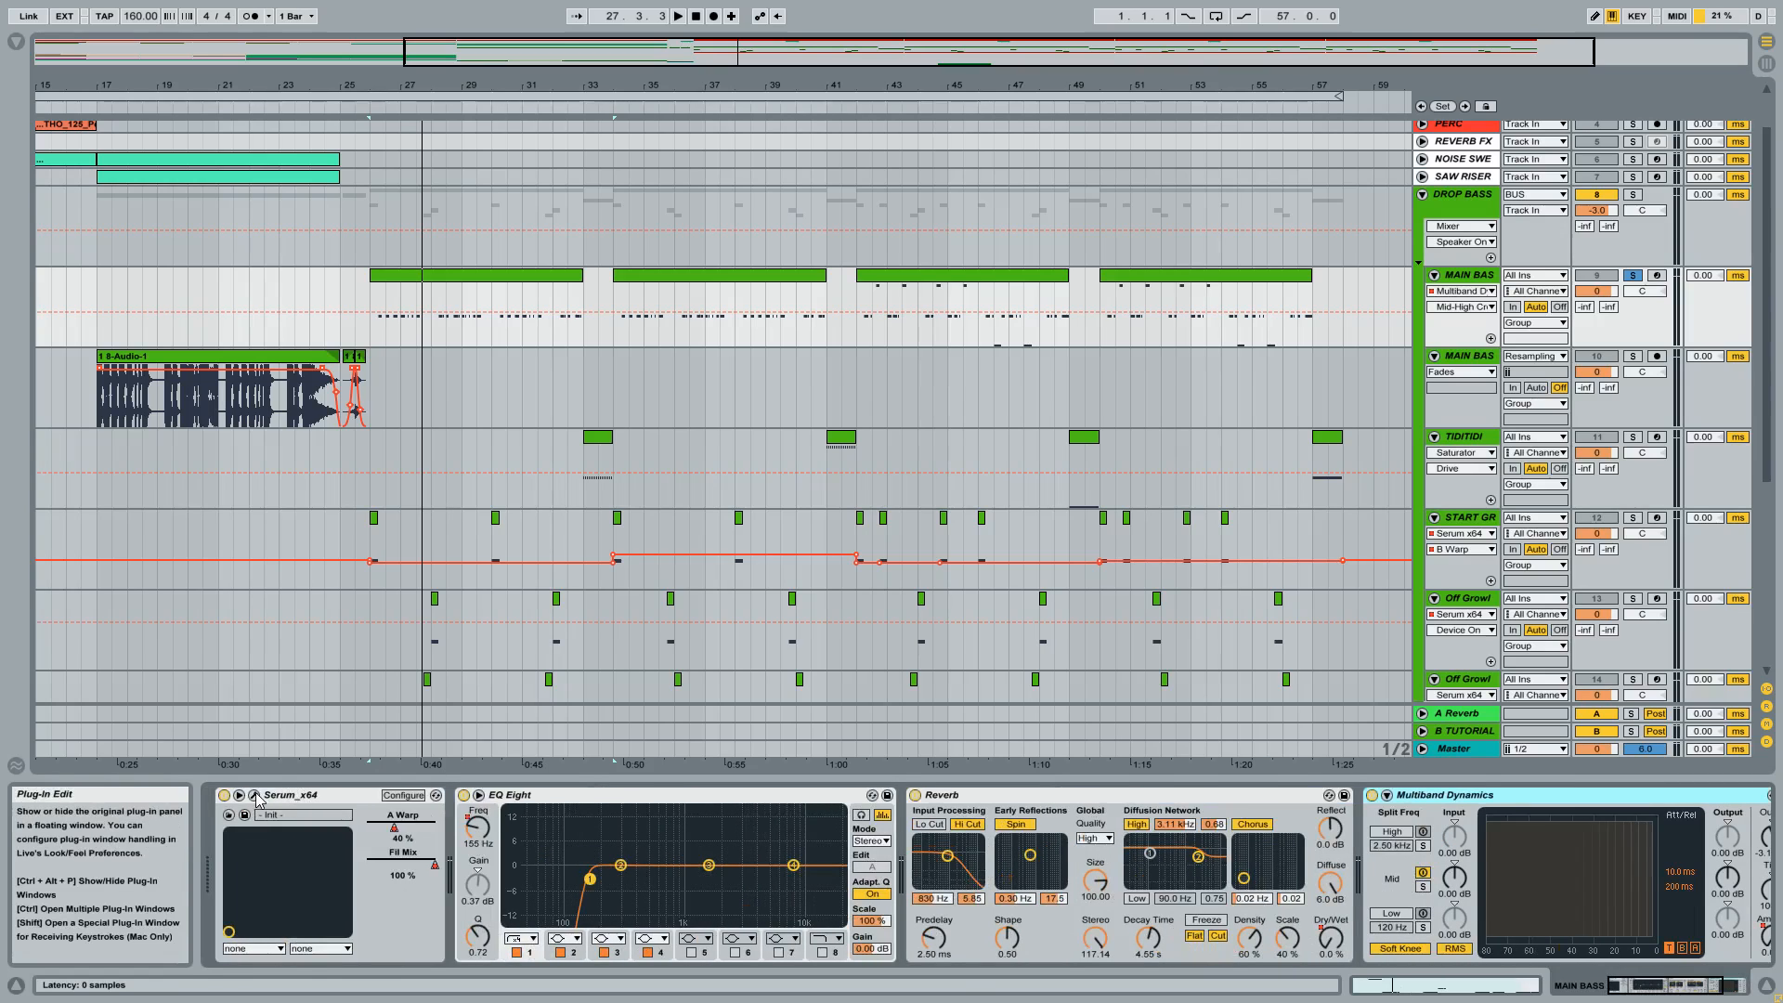
{"action": "key", "text": "ctrl+alt+p"}
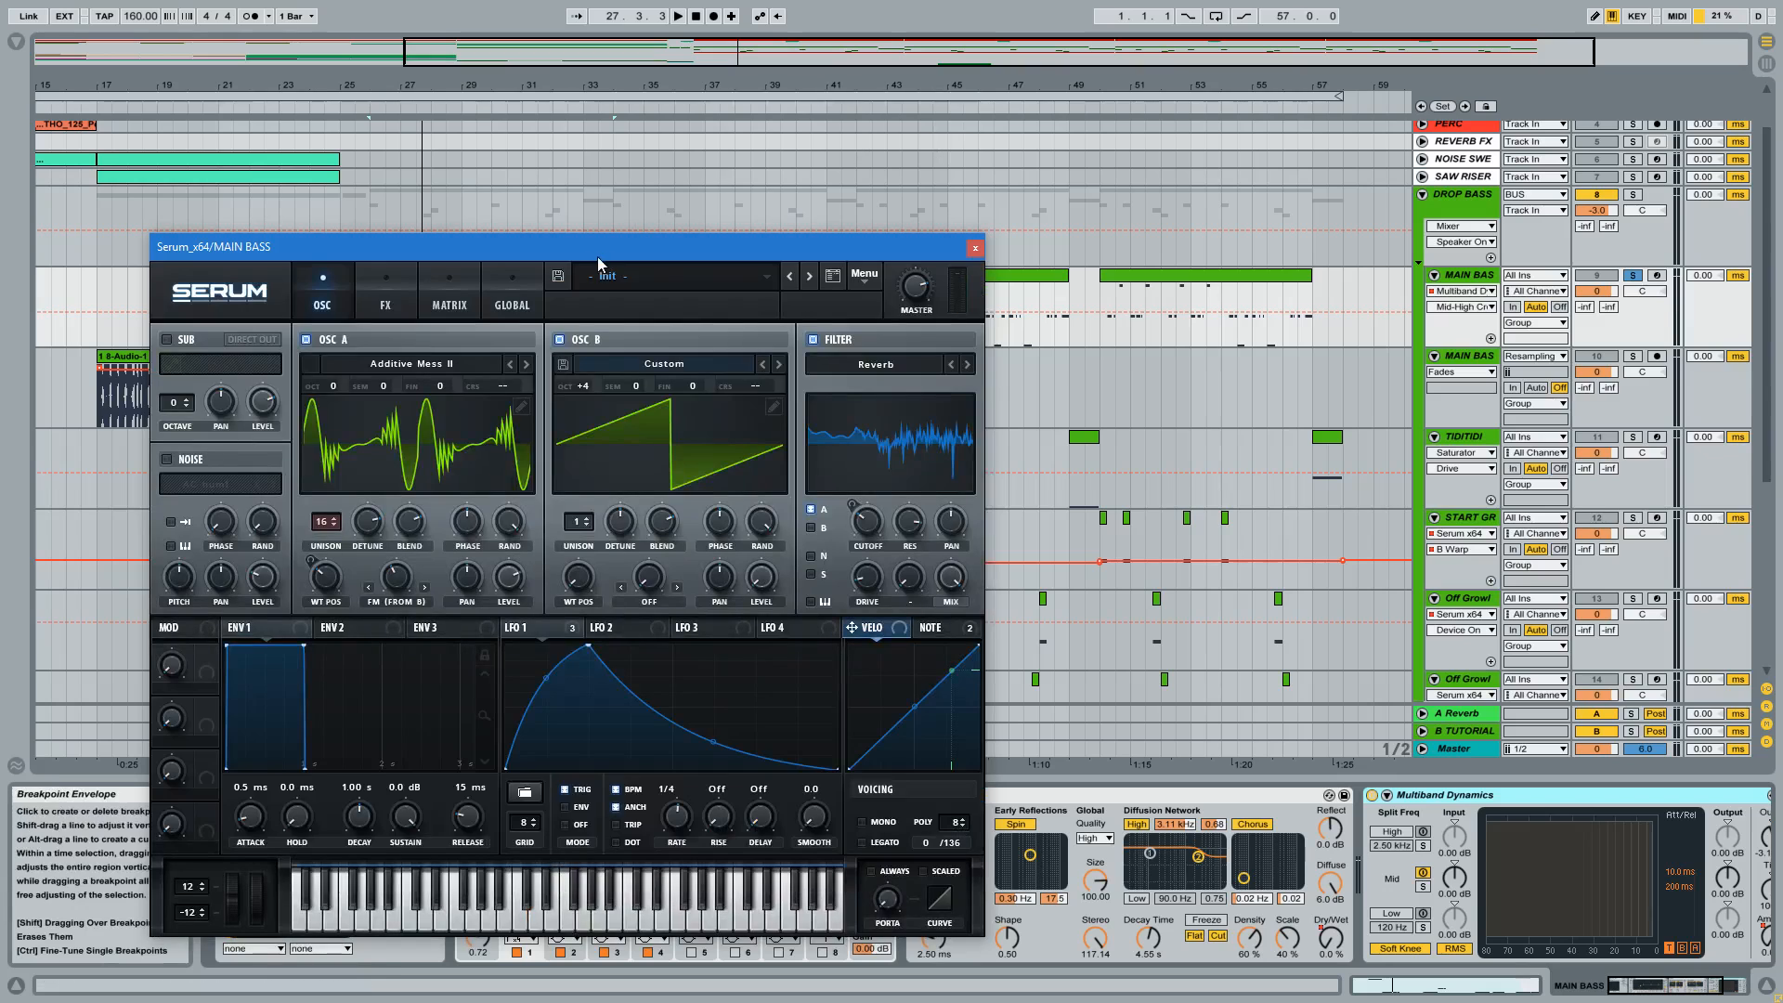
{"action": "left_click_drag", "start_coordinate": [598, 262], "coordinate": [918, 170]}
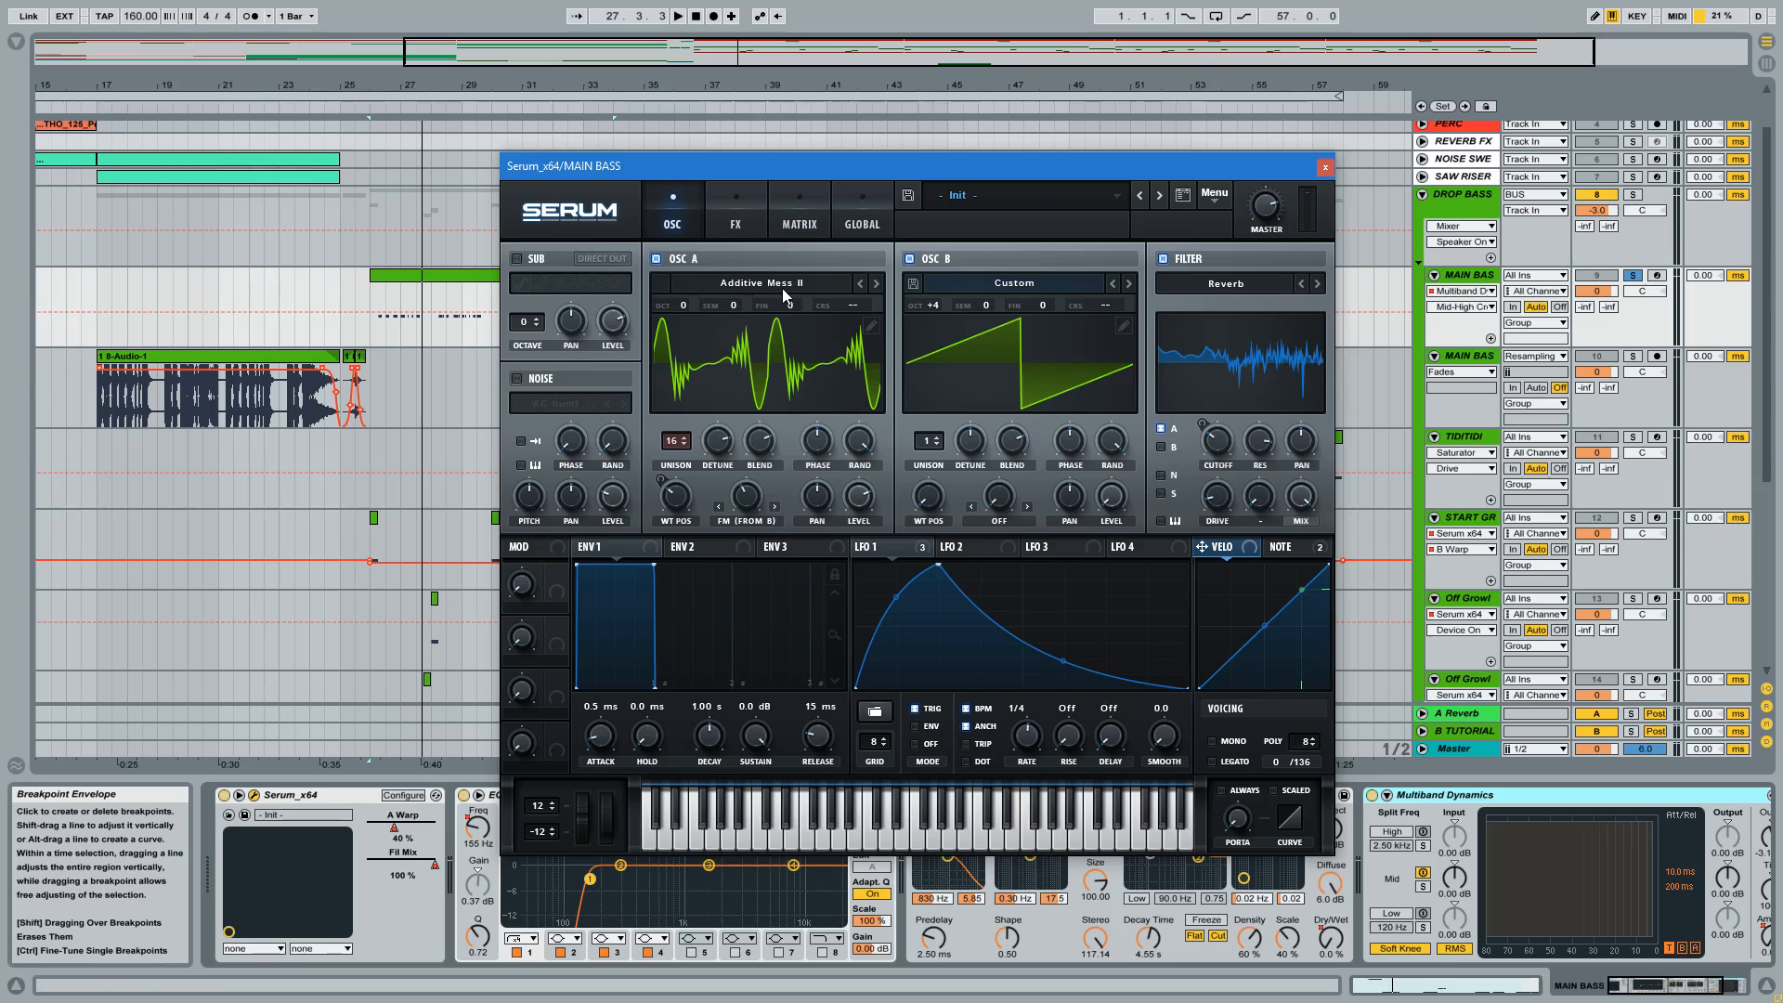
Play the drop from bar 26 while trying other OSC A wavetables in turn, including Azure, BadBlood and Captive.
{"action": "left_click", "coordinate": [371, 299]}
{"action": "left_click_drag", "start_coordinate": [380, 85], "coordinate": [175, 152]}
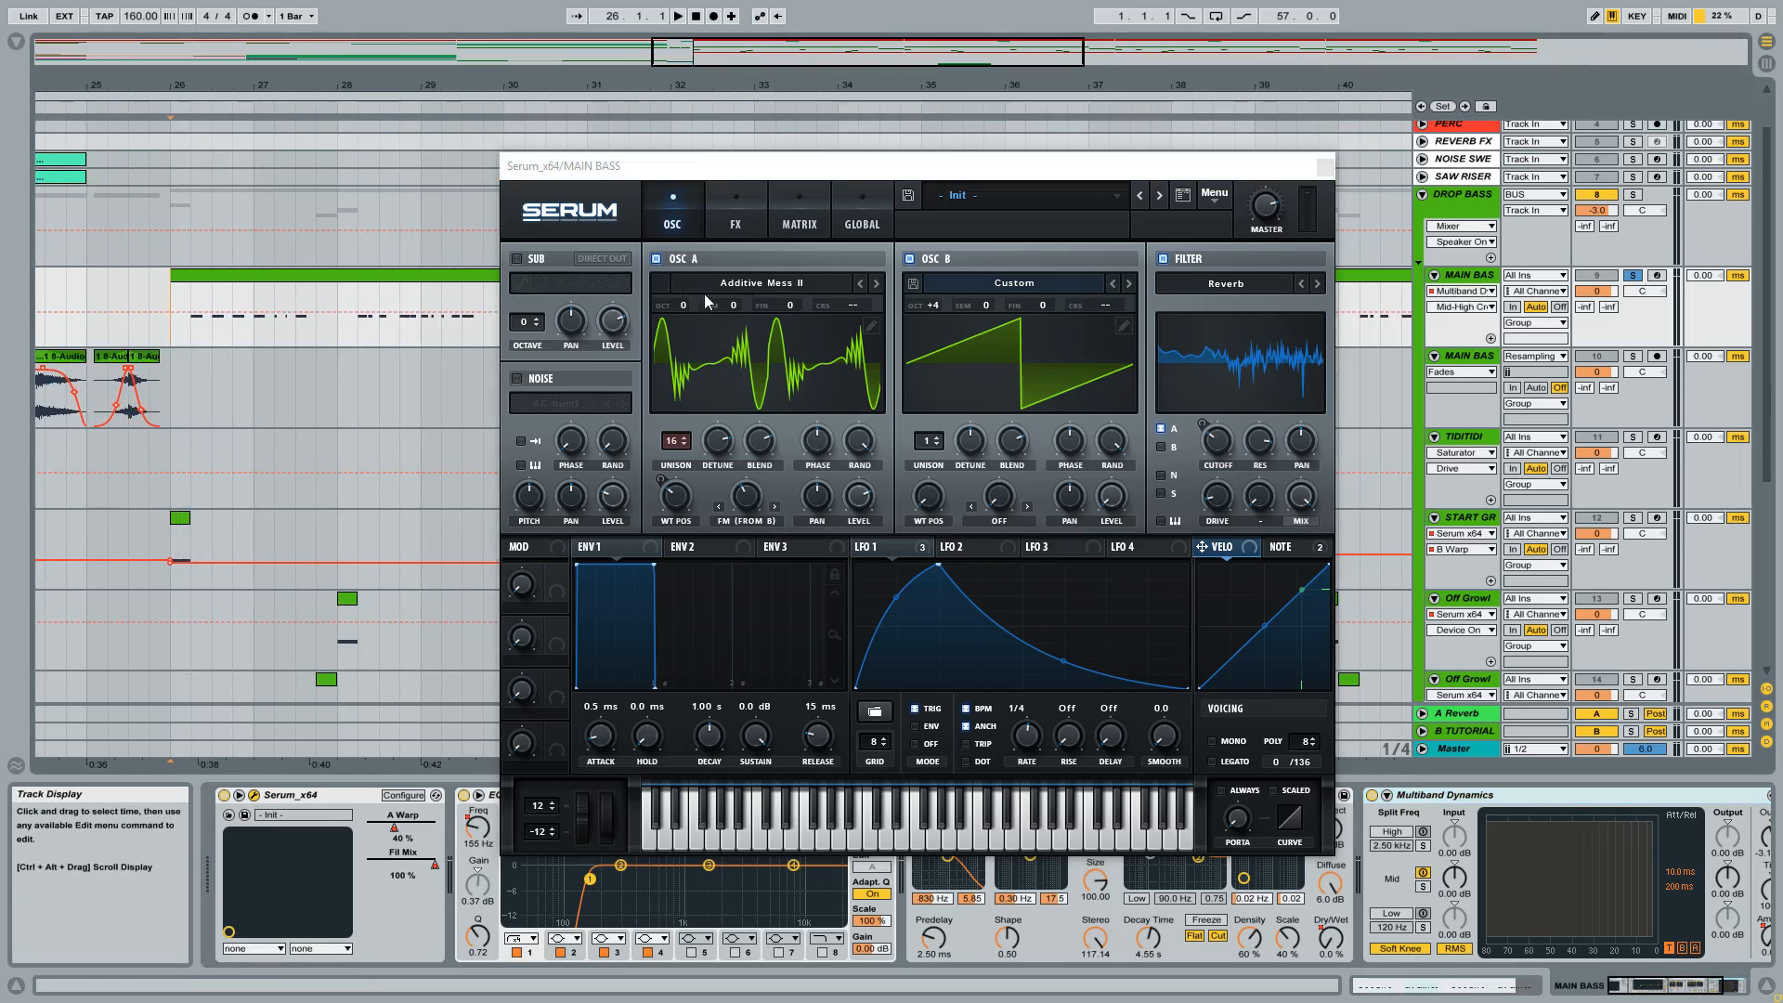
{"action": "key", "text": "space"}
{"action": "left_click", "coordinate": [875, 283]}
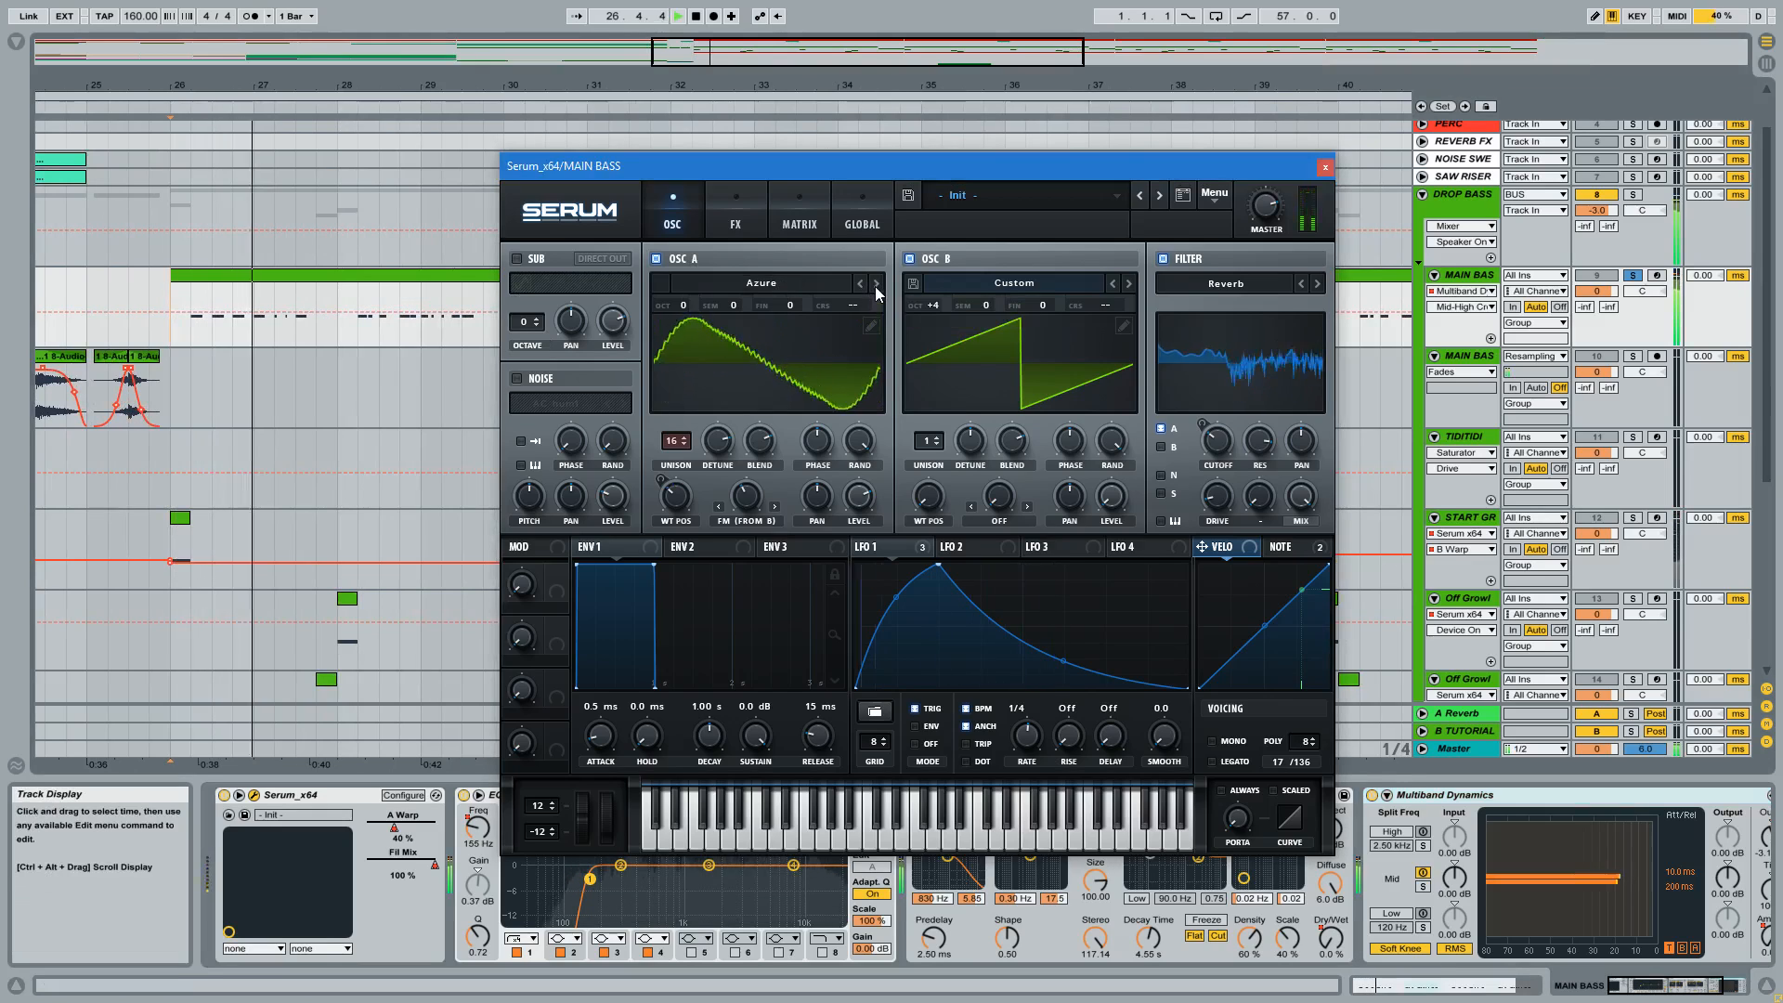
{"action": "left_click", "coordinate": [876, 282]}
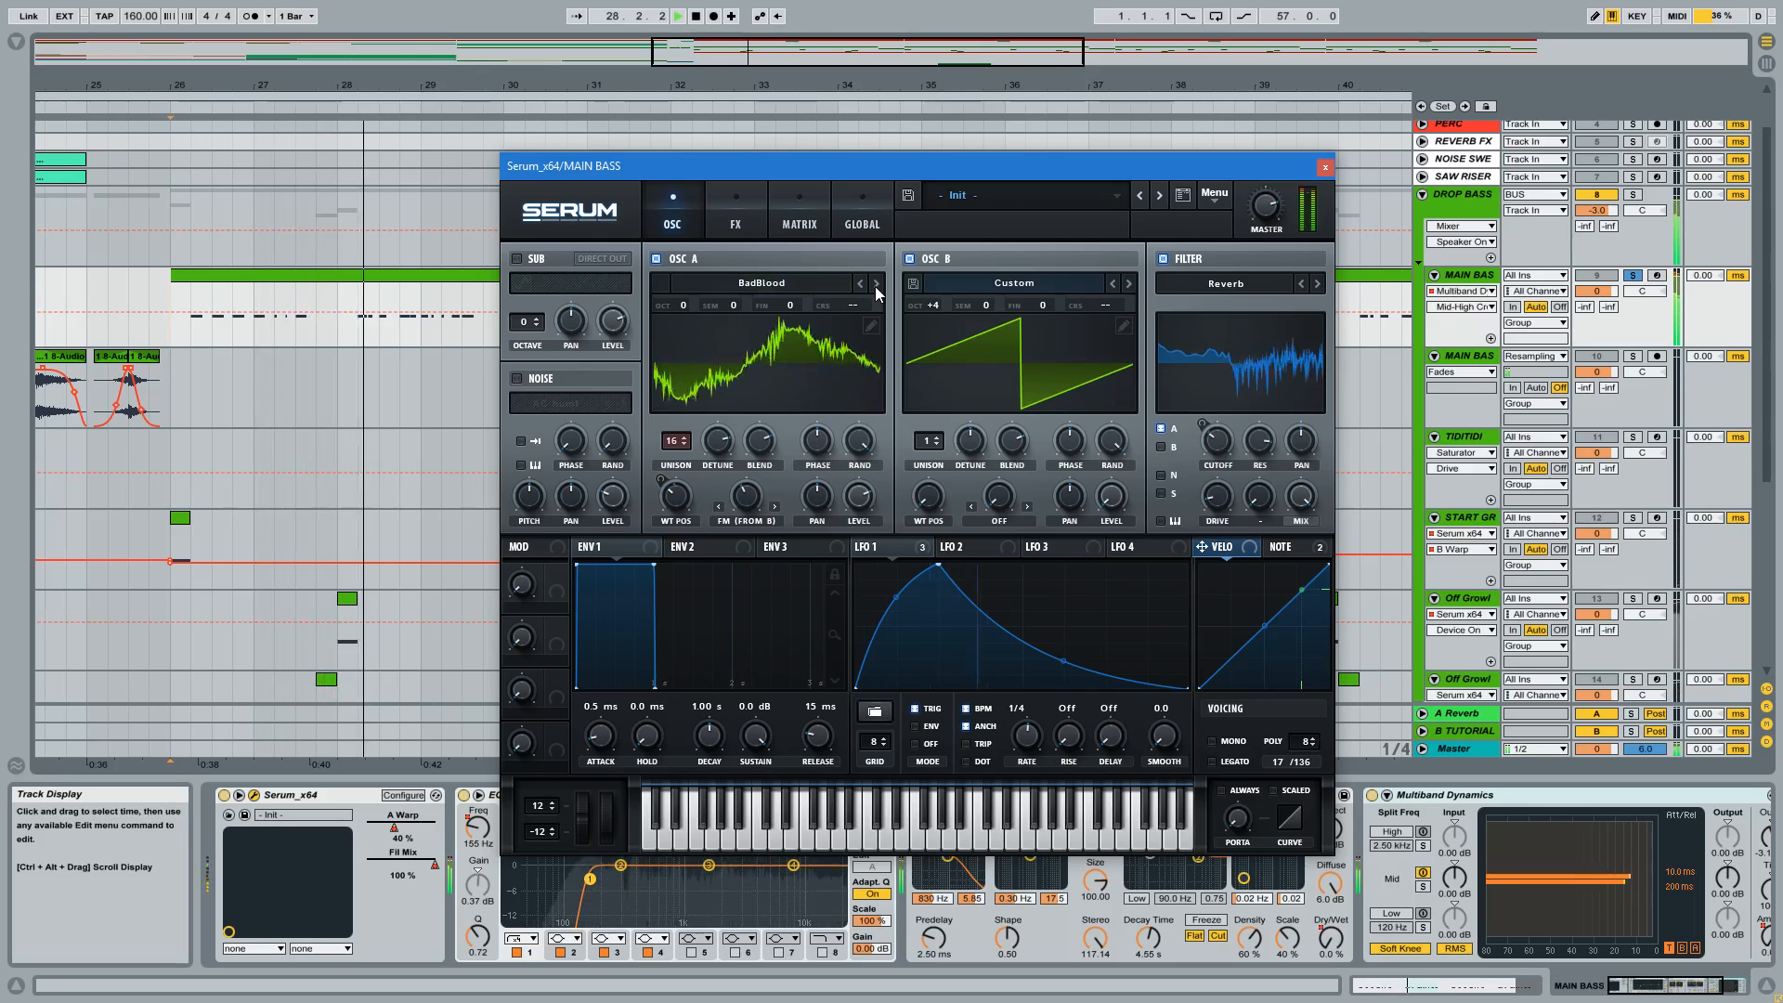
{"action": "left_click", "coordinate": [876, 283]}
{"action": "left_click", "coordinate": [875, 283]}
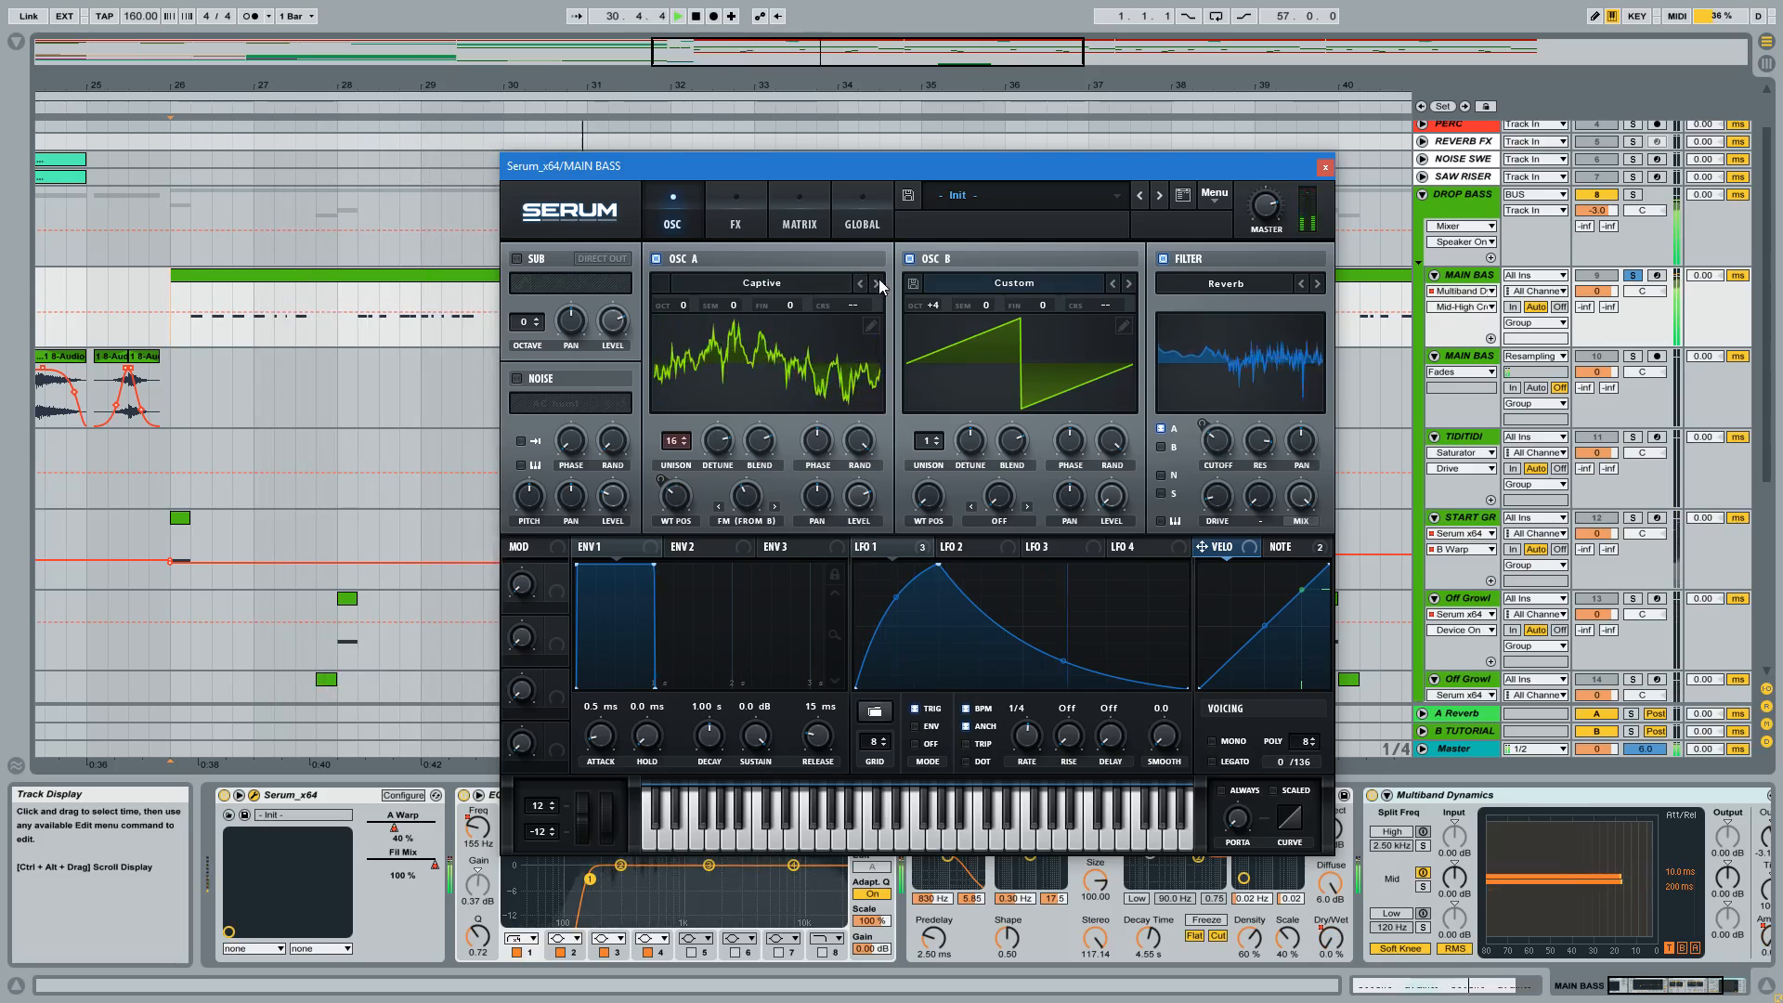
{"action": "left_click", "coordinate": [876, 283]}
Step OSC A back to the Azure wavetable and audition it from the start of the bass clip at bar 26.
{"action": "left_click", "coordinate": [859, 283]}
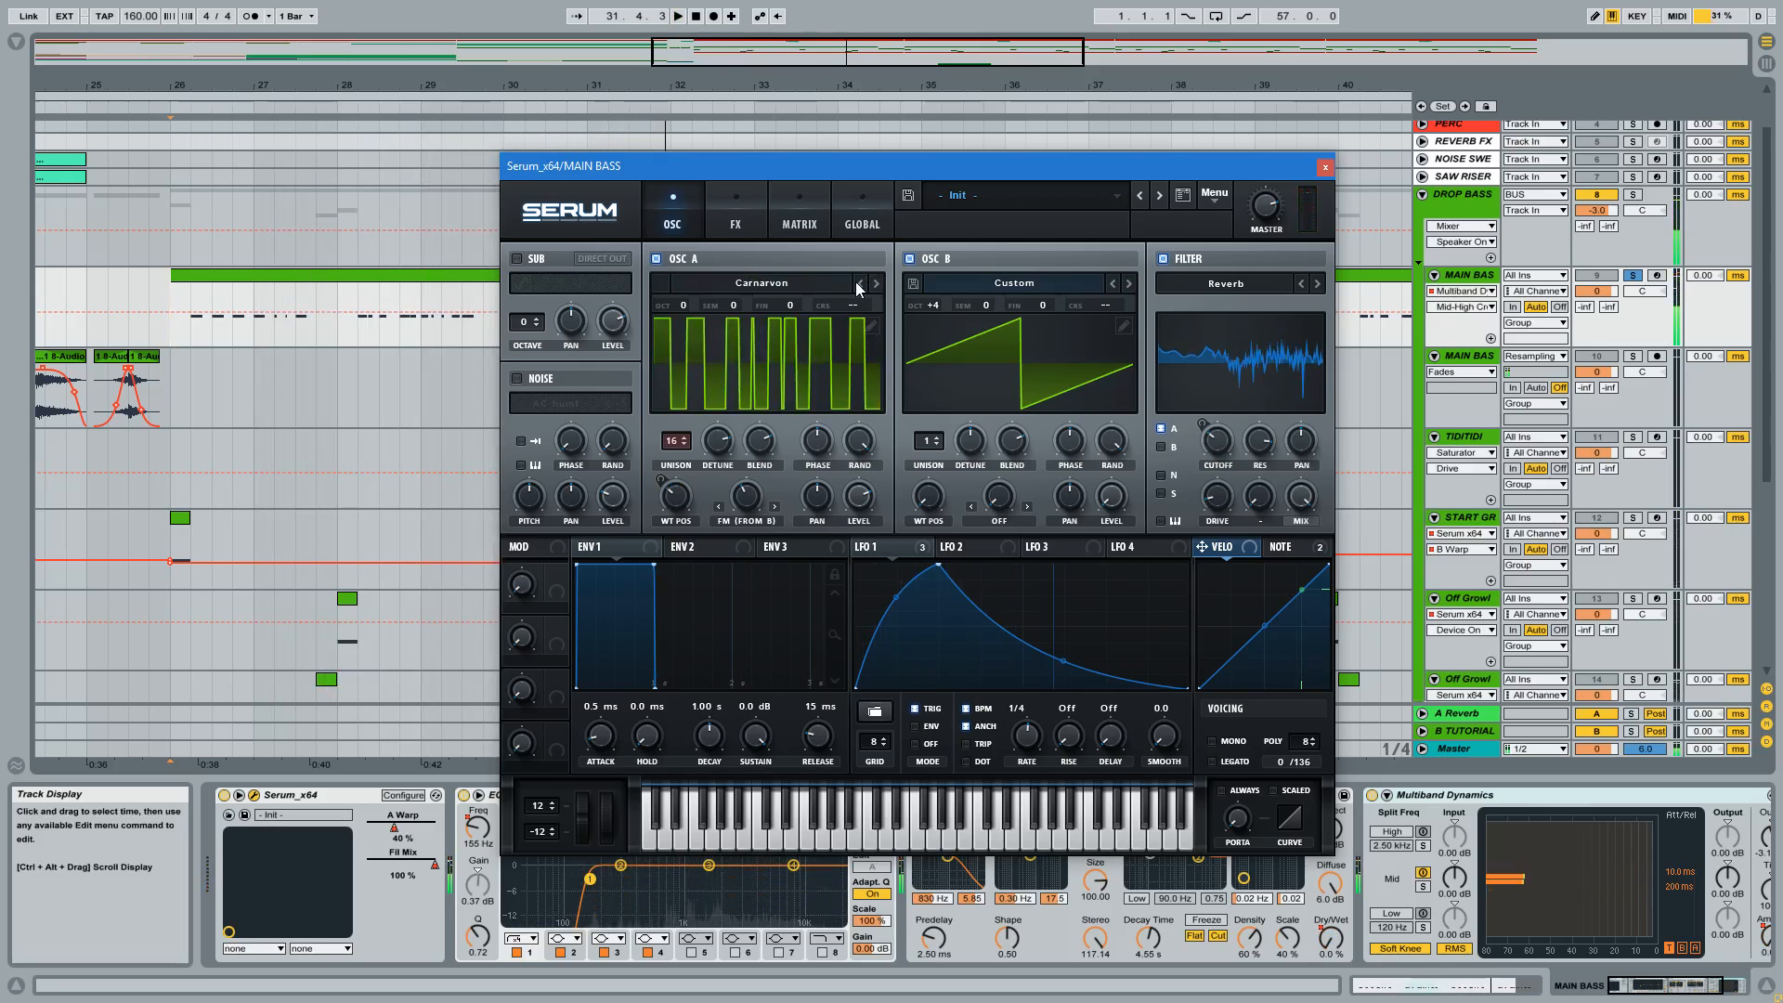
{"action": "left_click", "coordinate": [859, 283]}
{"action": "left_click", "coordinate": [859, 284]}
{"action": "left_click", "coordinate": [859, 283]}
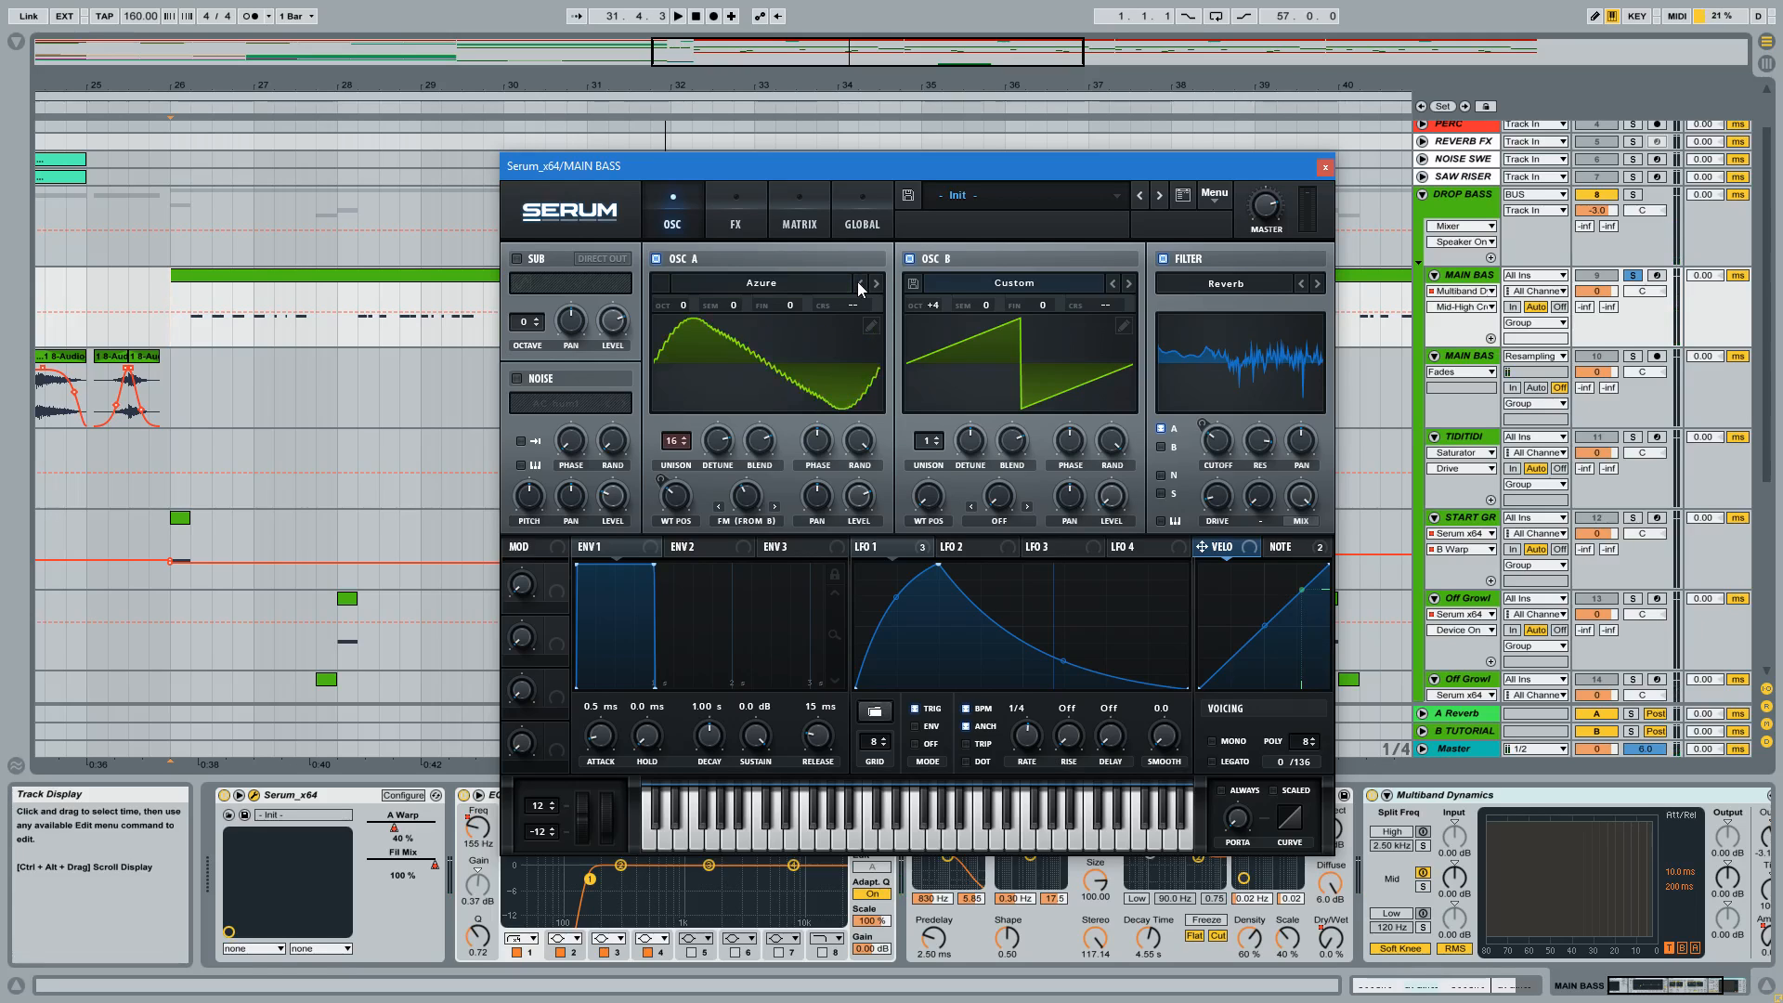
{"action": "left_click", "coordinate": [180, 297]}
{"action": "key", "text": "space"}
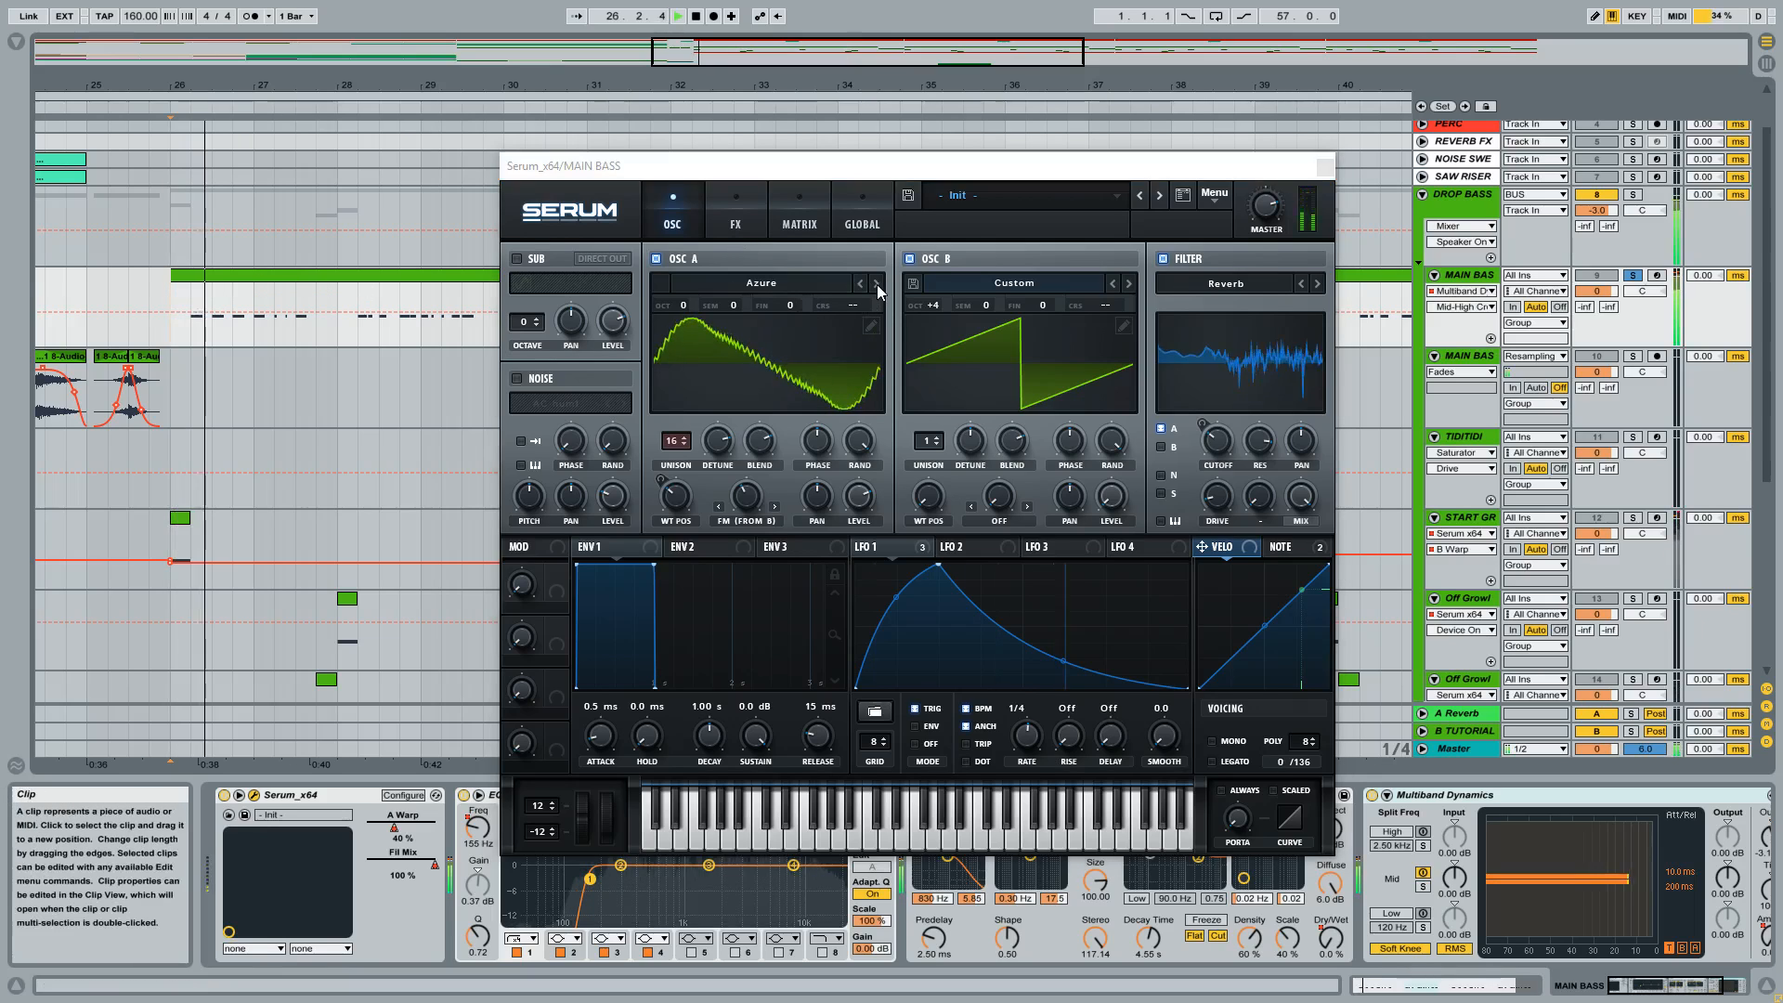
{"action": "left_click", "coordinate": [877, 285]}
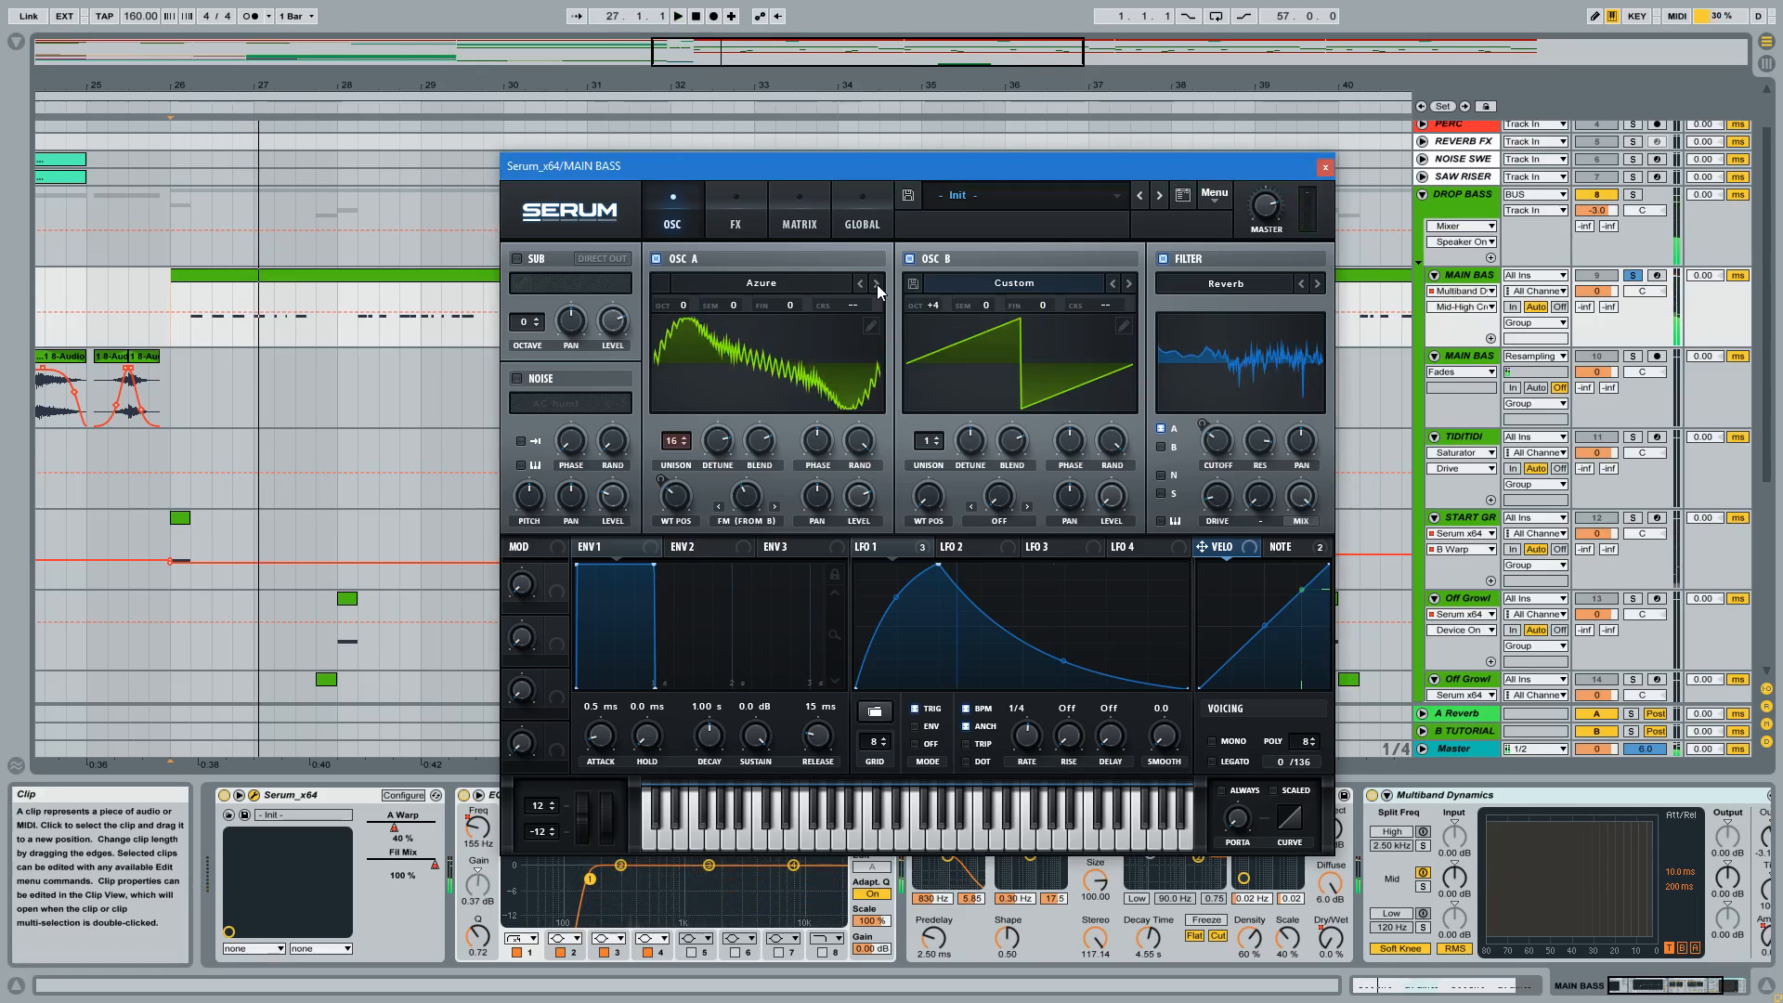
Load Additive Mess II from the Camille - 25-Fm-Spectral-Wavetables folder into OSC A, audition it and browse the folder's other wavetables.
{"action": "left_click", "coordinate": [771, 284]}
{"action": "mouse_move", "coordinate": [771, 349]}
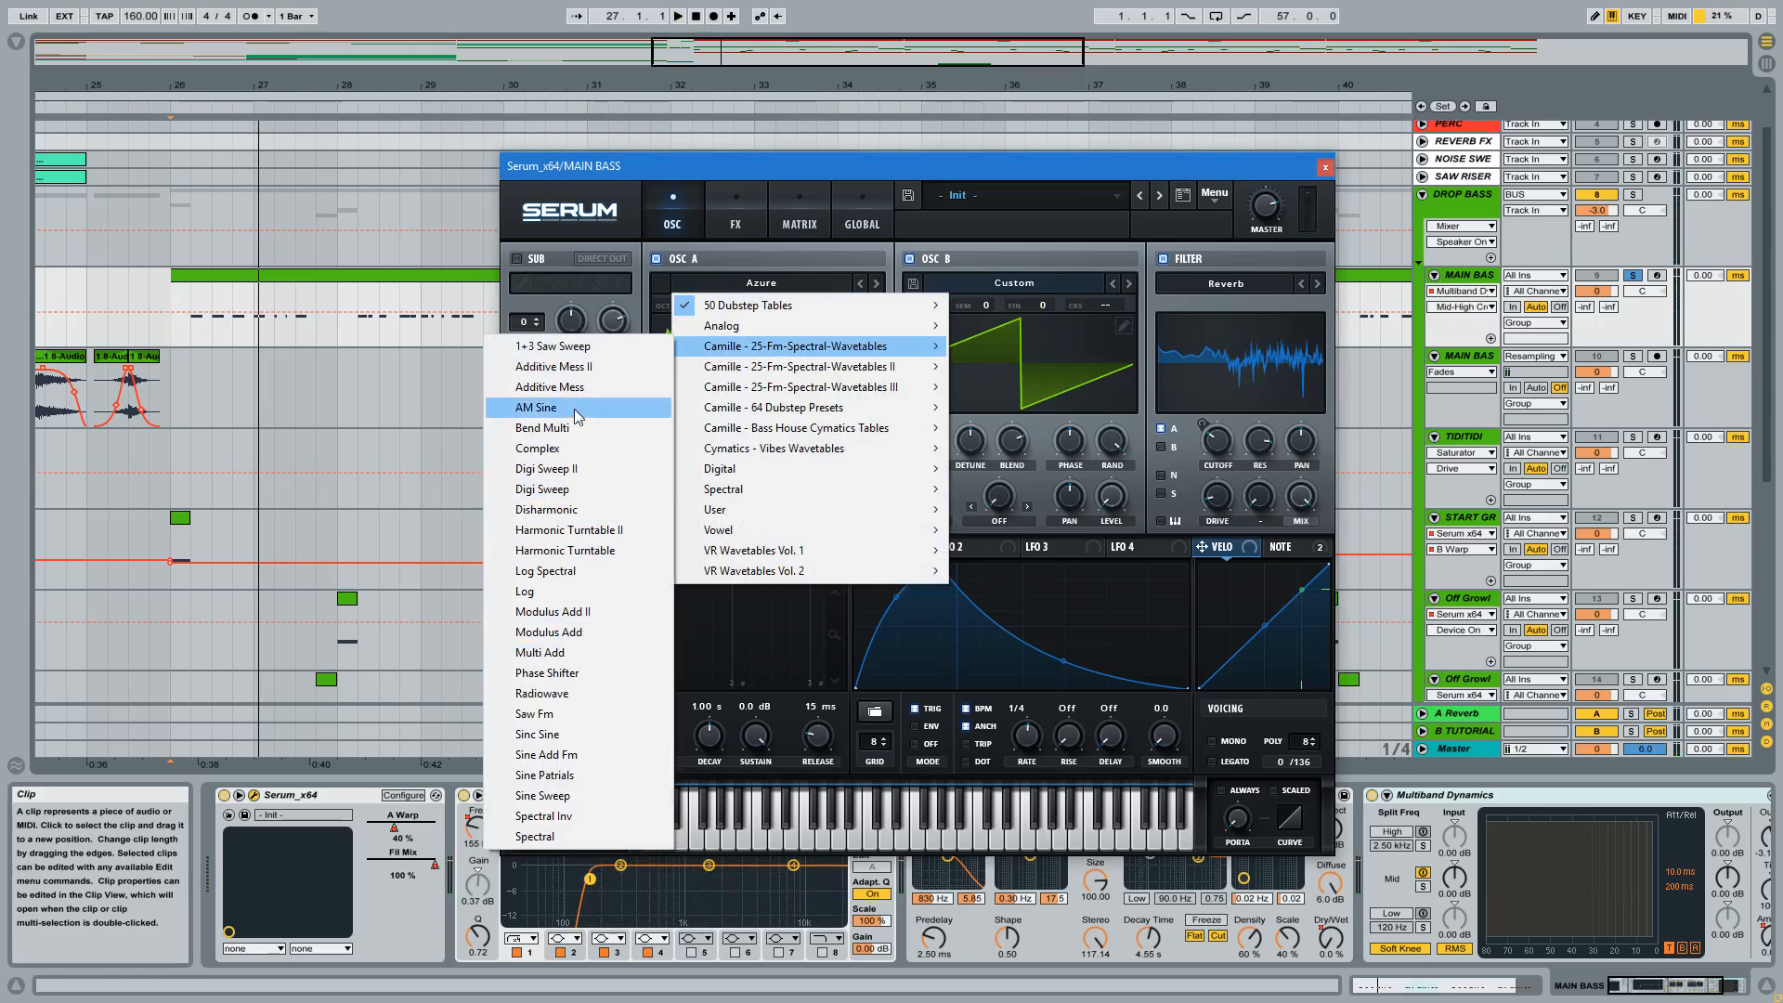
{"action": "left_click", "coordinate": [556, 366]}
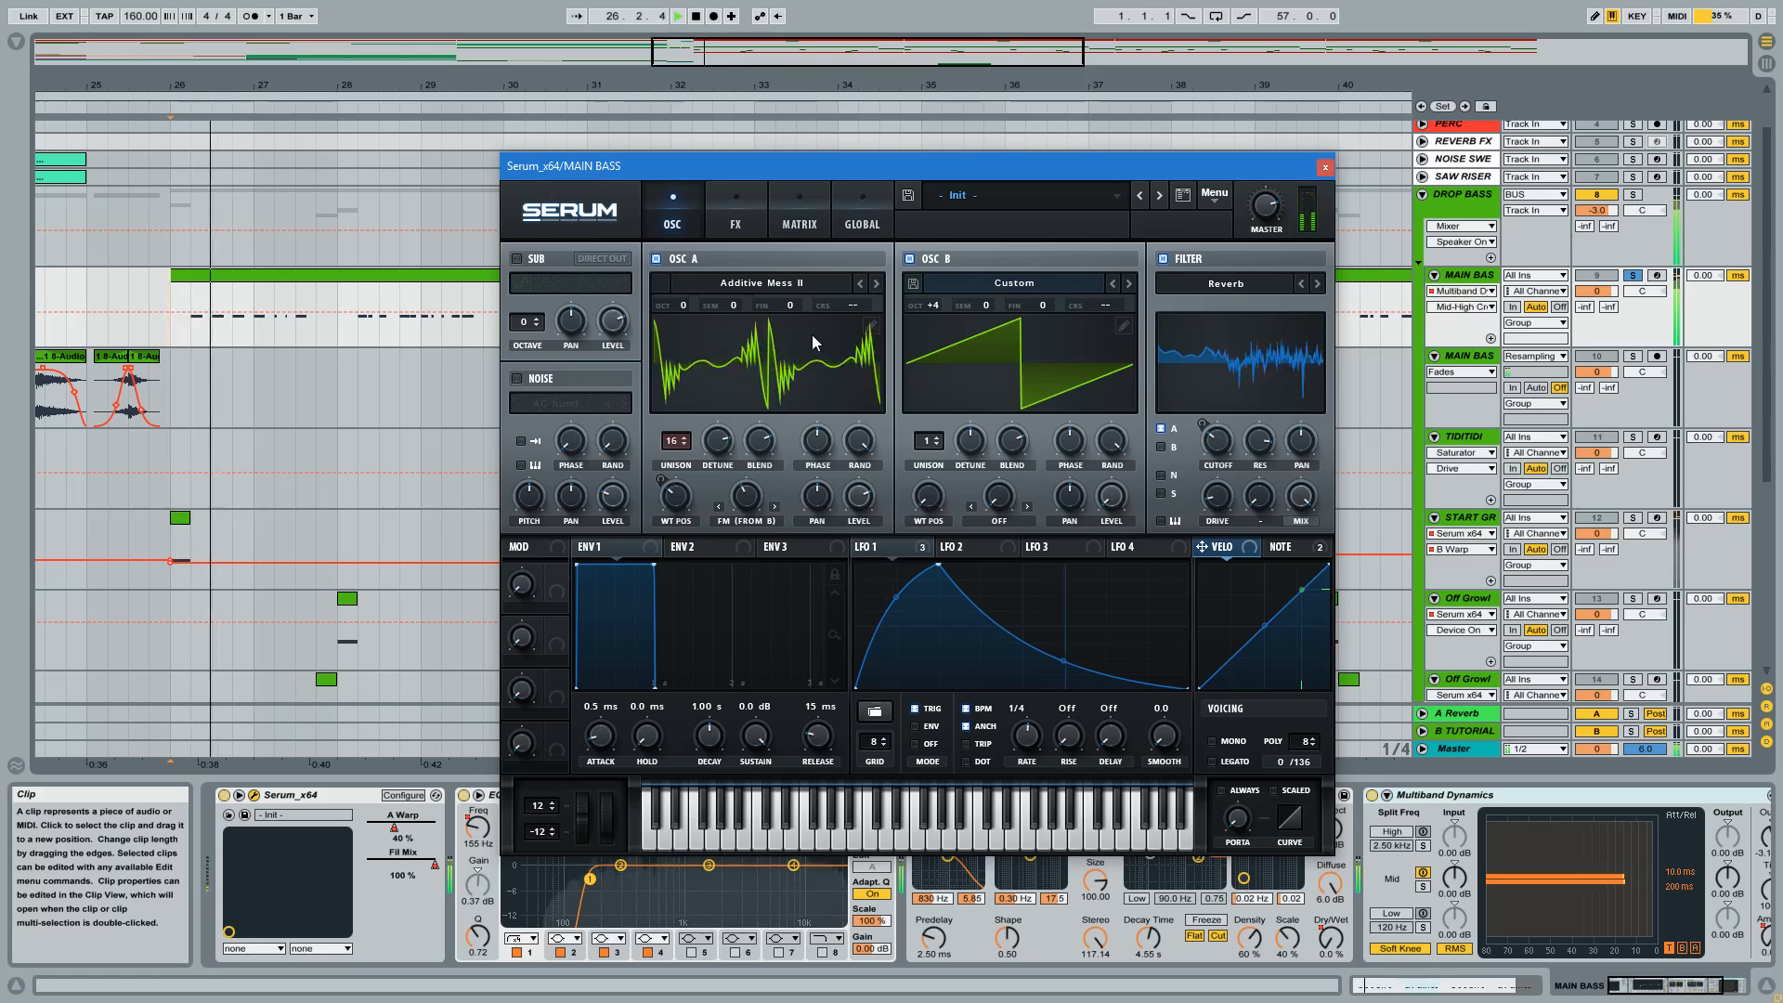
{"action": "left_click", "coordinate": [848, 292]}
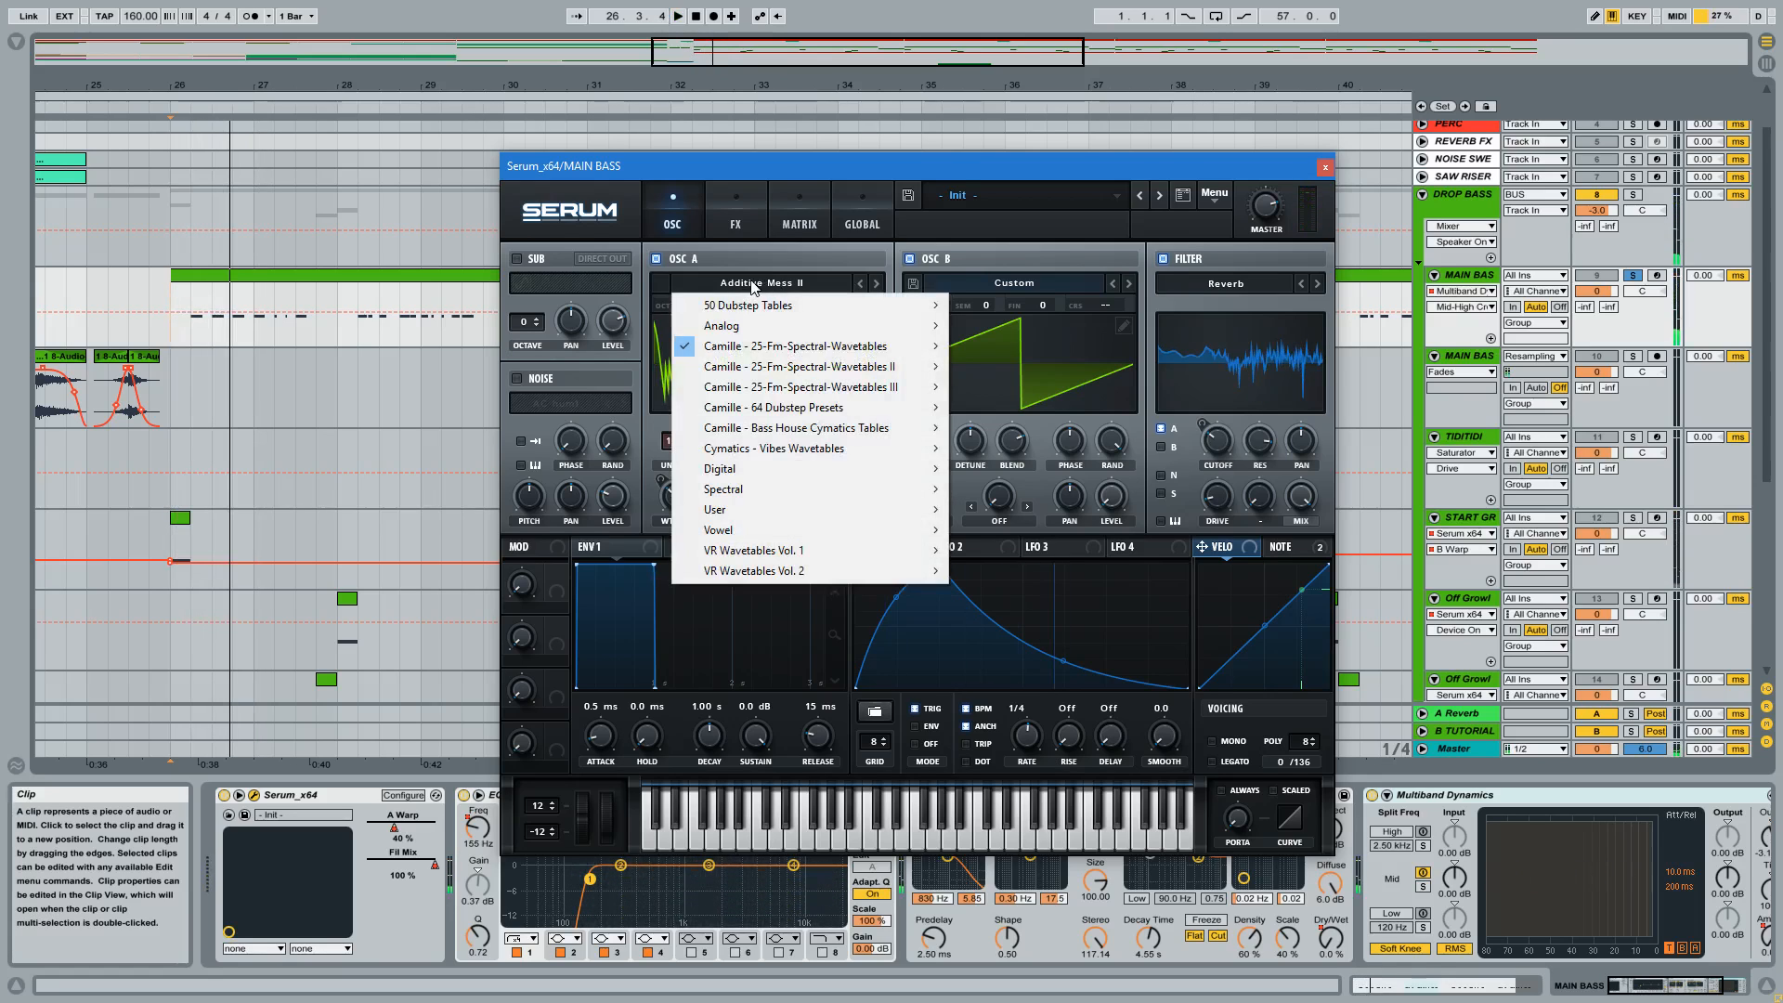
{"action": "mouse_move", "coordinate": [841, 346]}
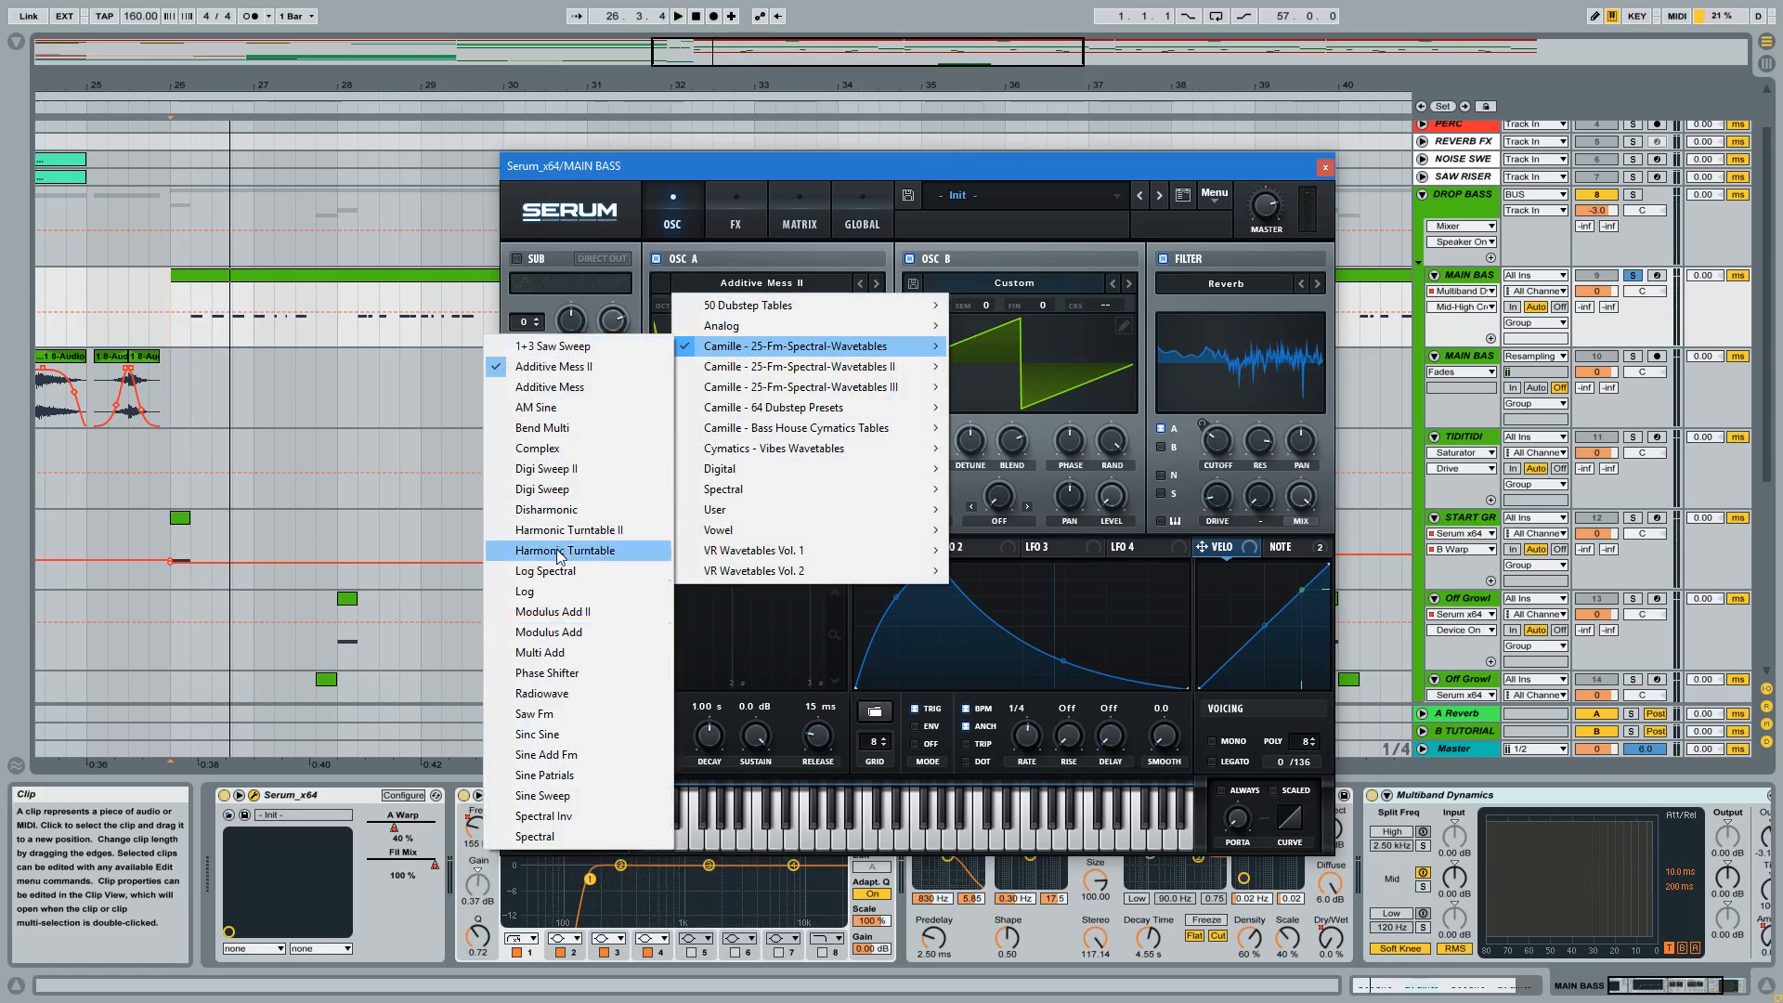
{"action": "left_click", "coordinate": [869, 190]}
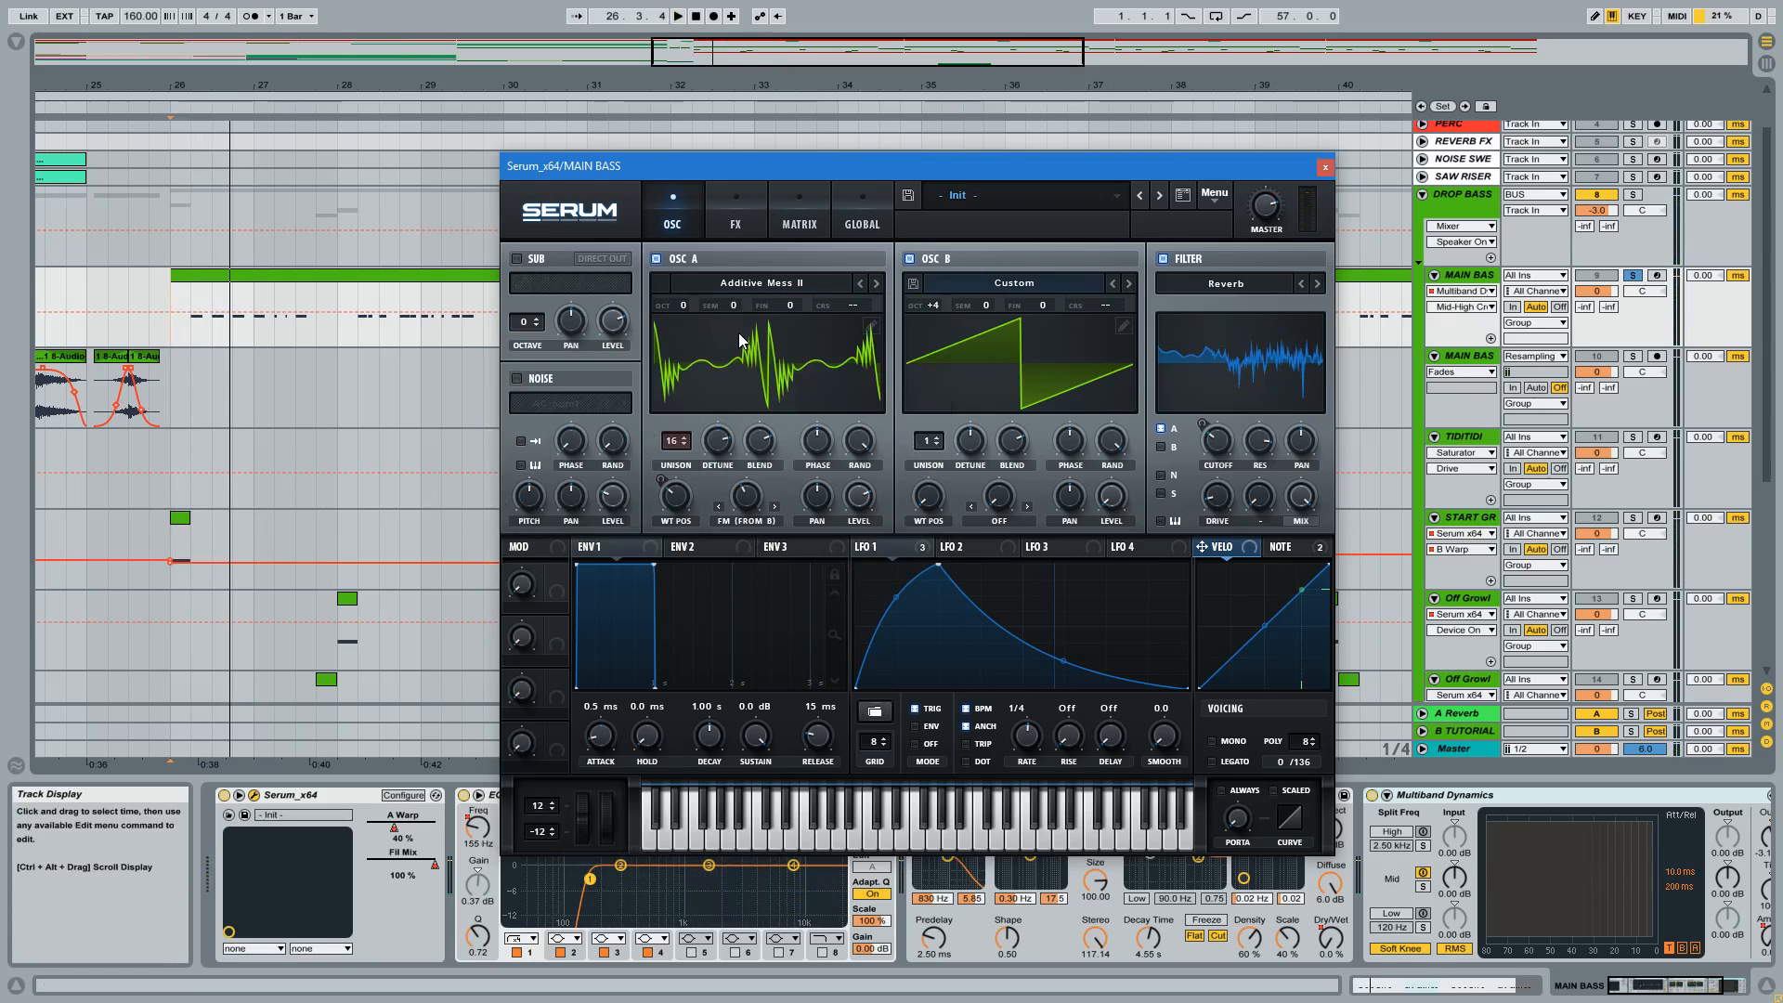
Examine OSC A's wavetable in the 3D view, return to the 2D waveform and play the bass.
{"action": "left_click", "coordinate": [757, 377]}
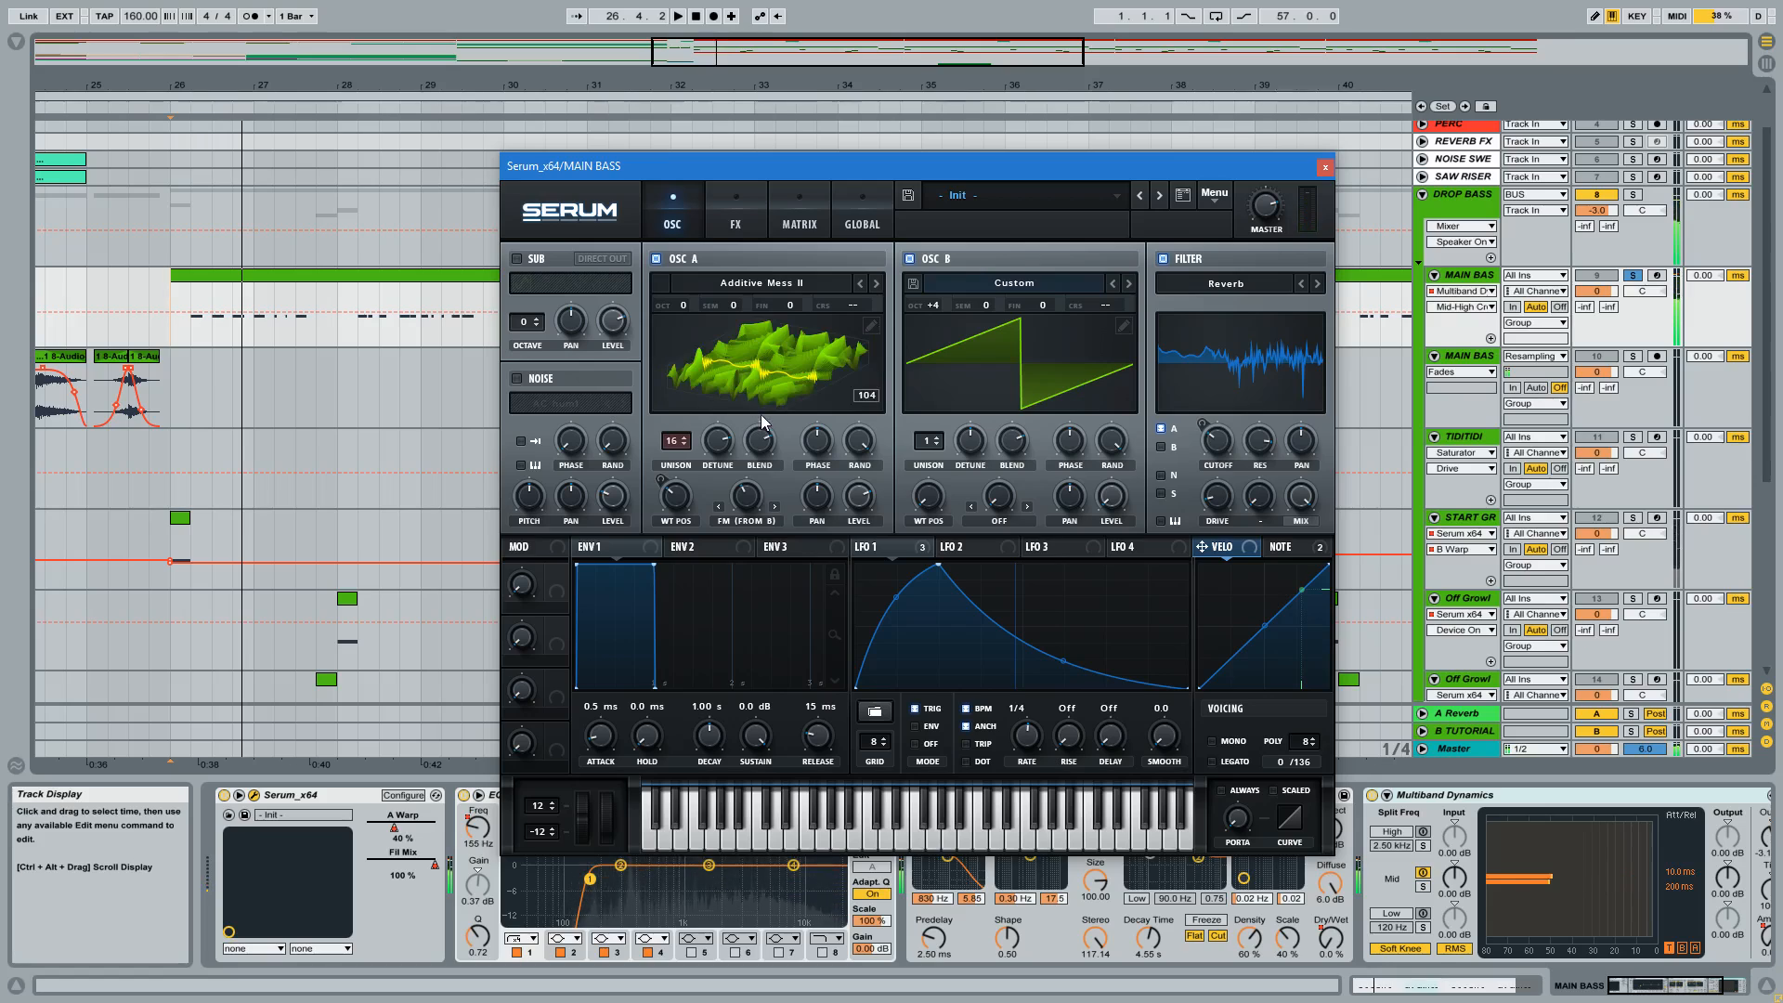
{"action": "left_click", "coordinate": [758, 368]}
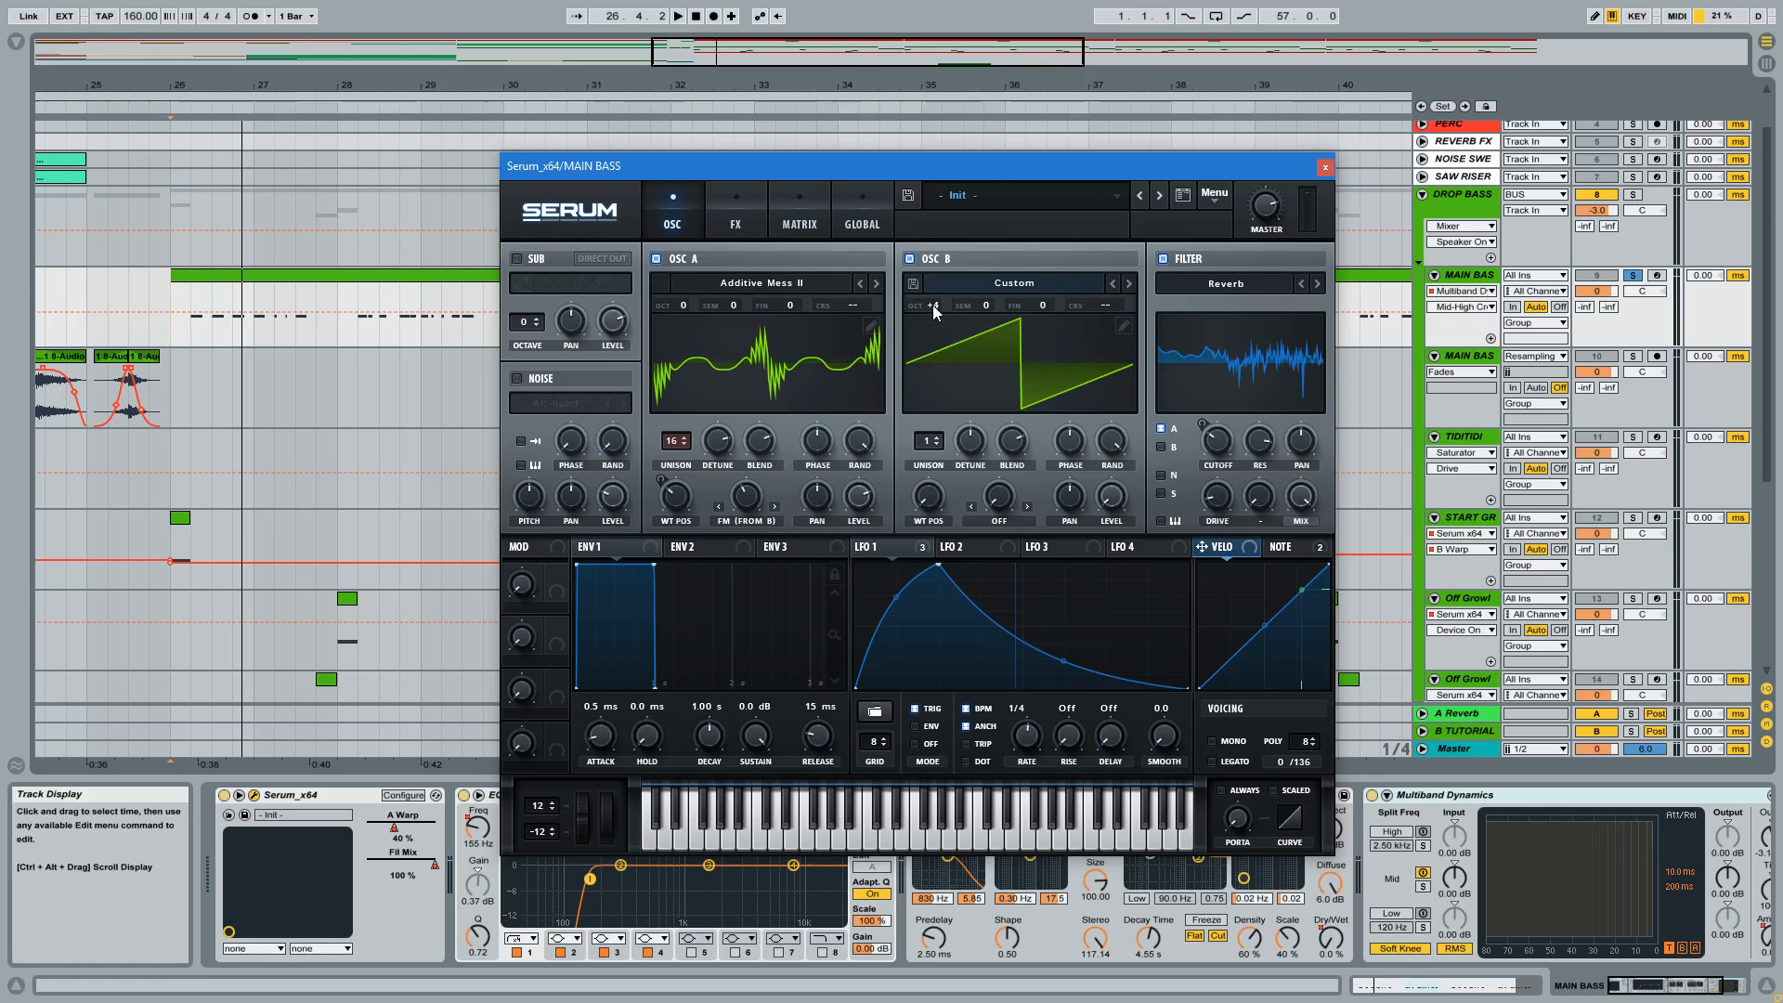
{"action": "key", "text": "space"}
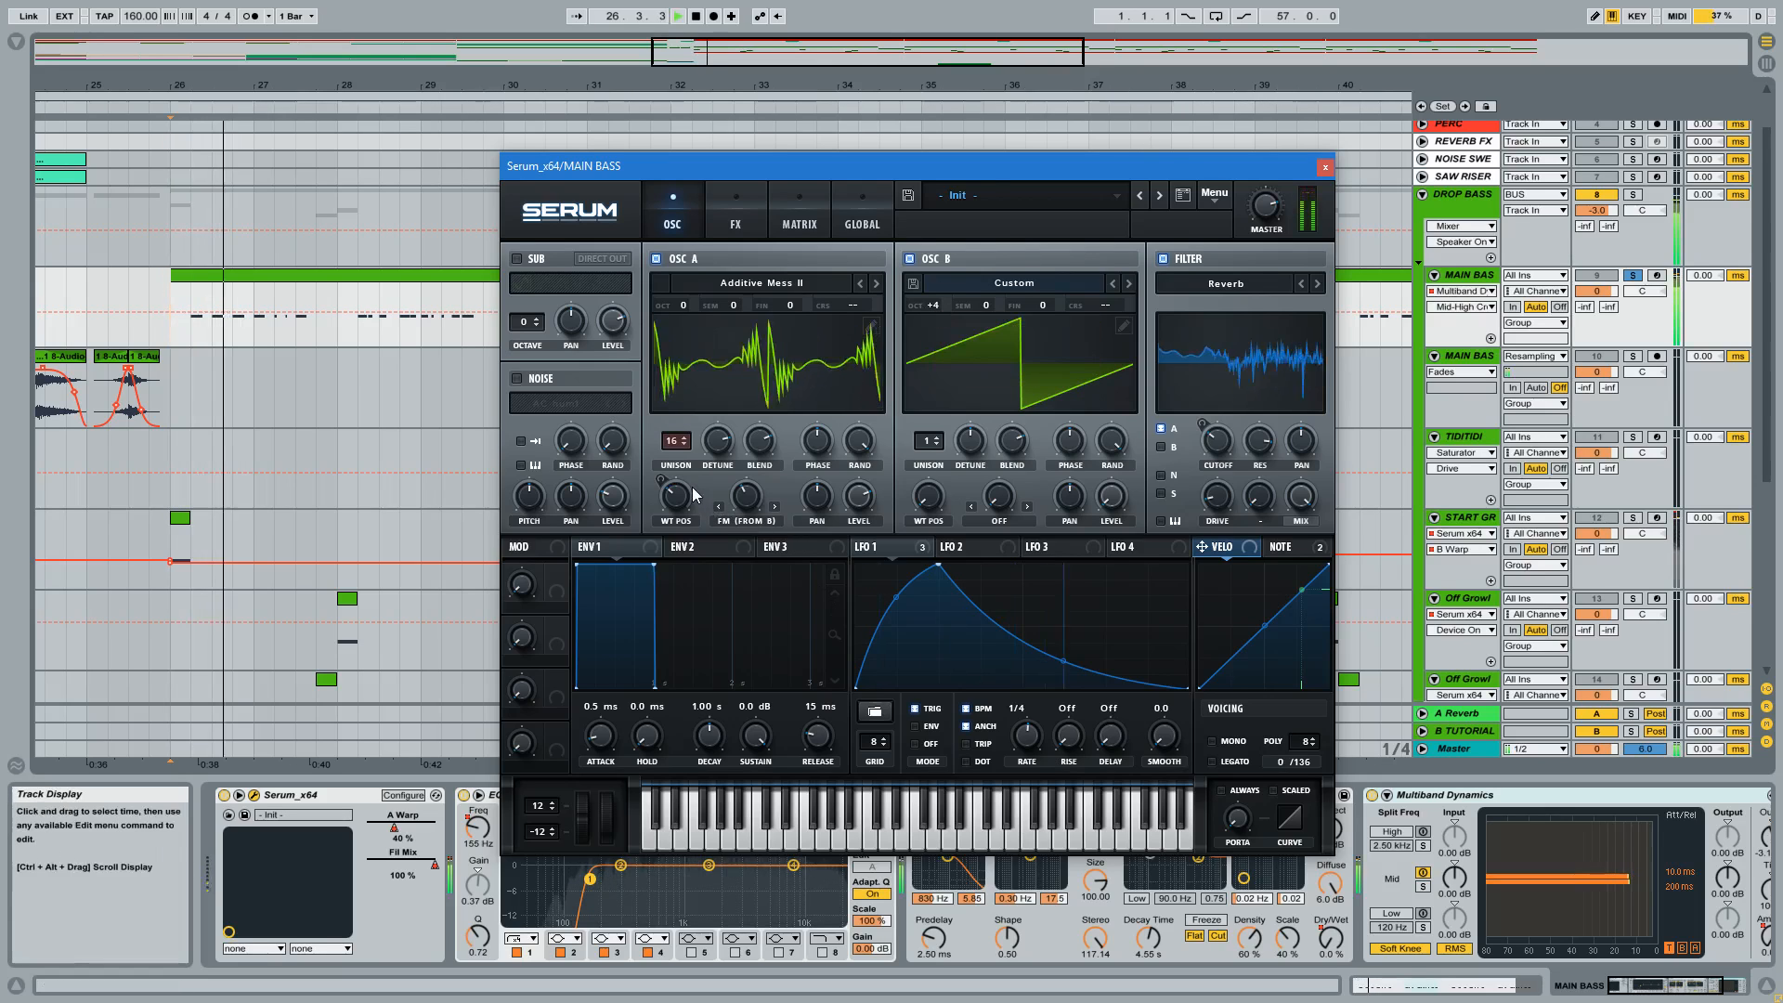
{"action": "key", "text": "space"}
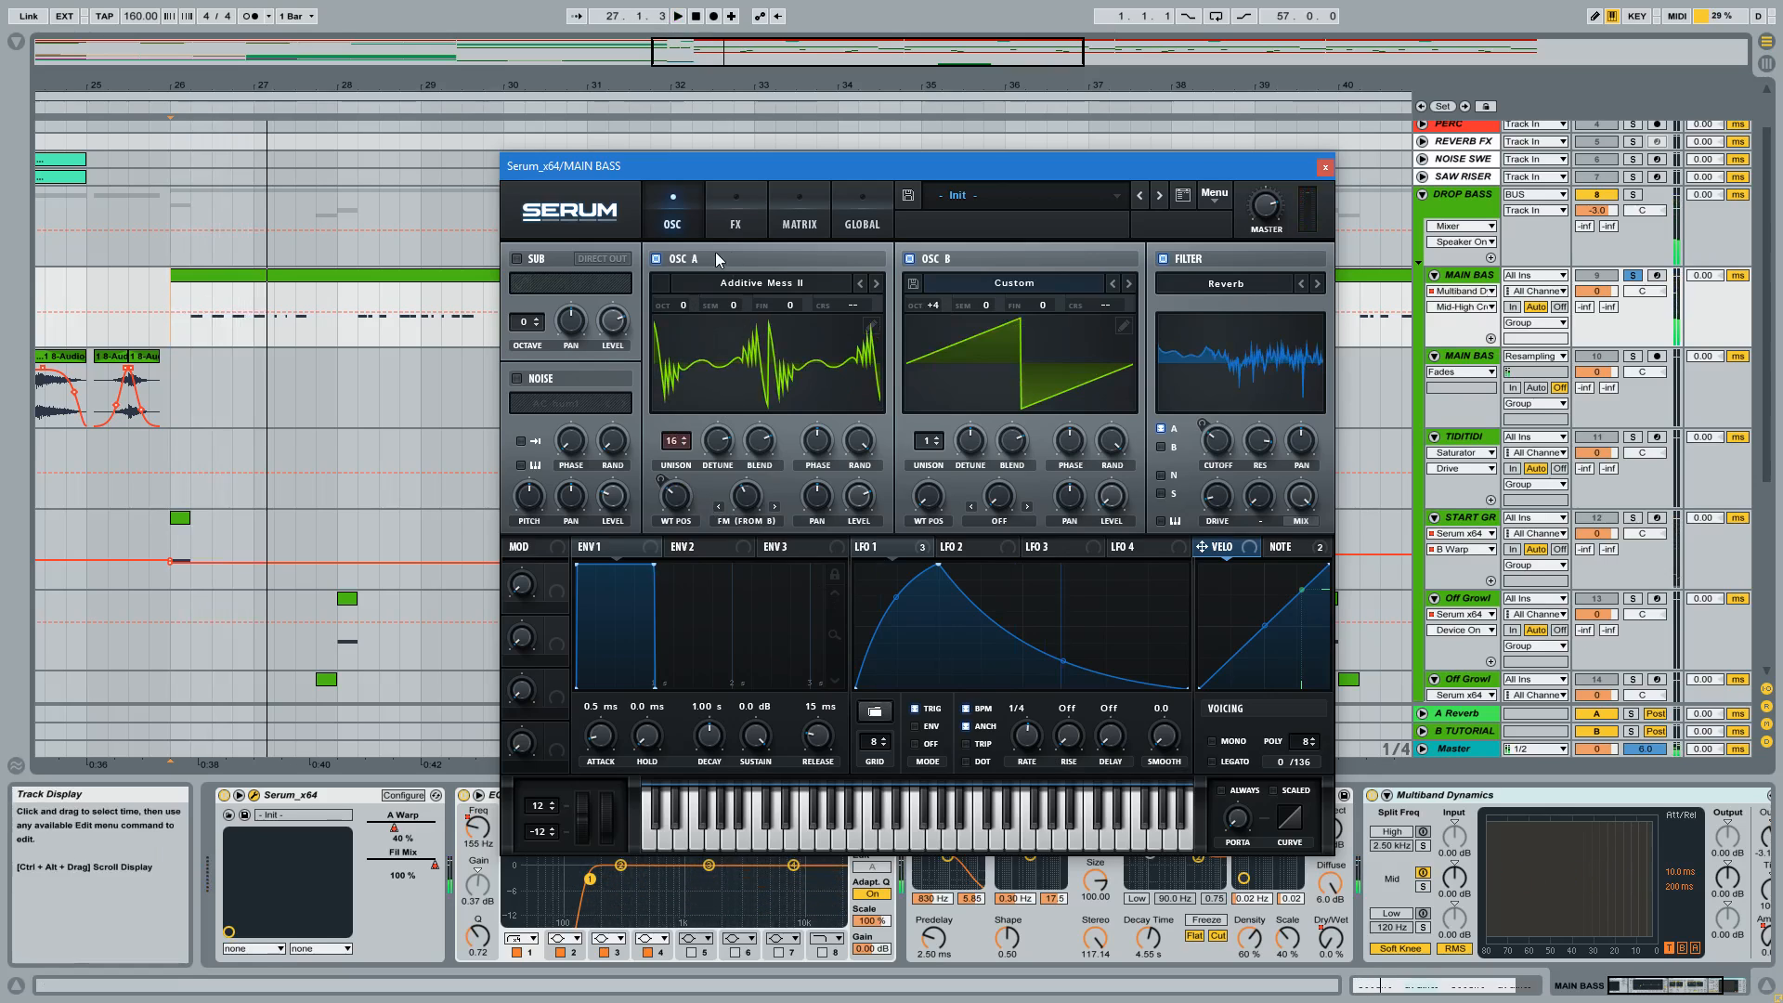
Check OSC B's level and audition the bass from bar 26 with the Reverb filter enabled.
{"action": "left_click", "coordinate": [1104, 495]}
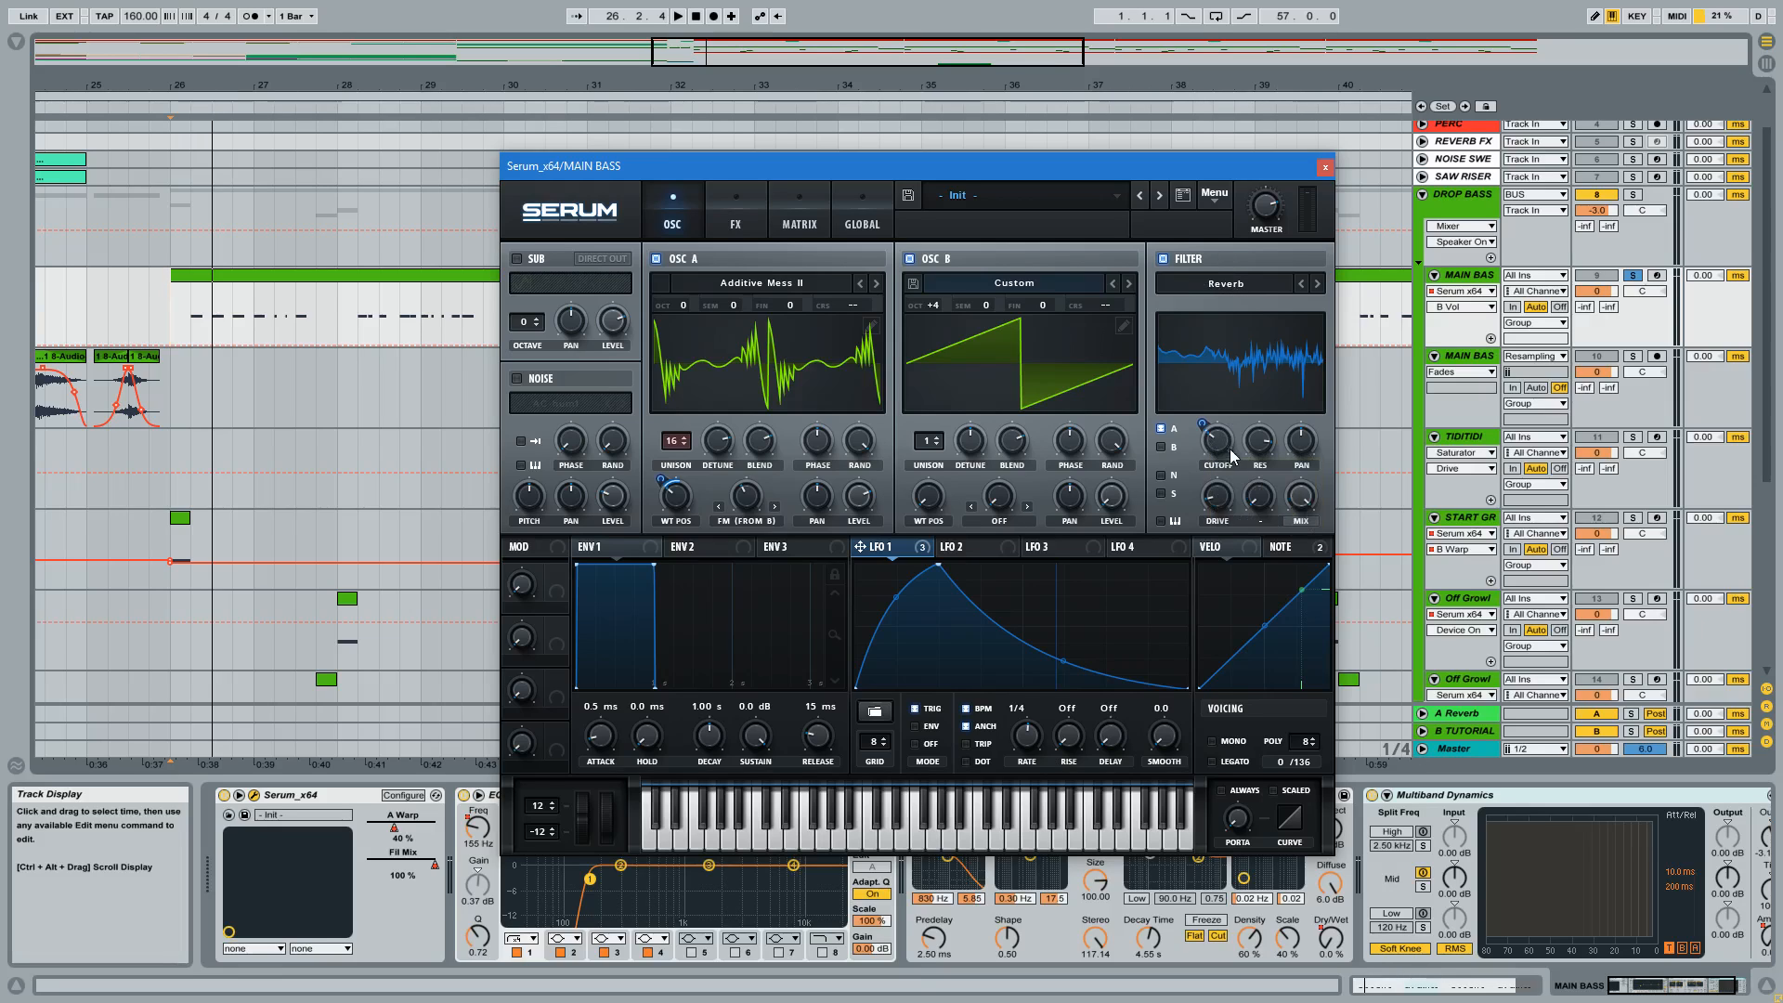
{"action": "key", "text": "space"}
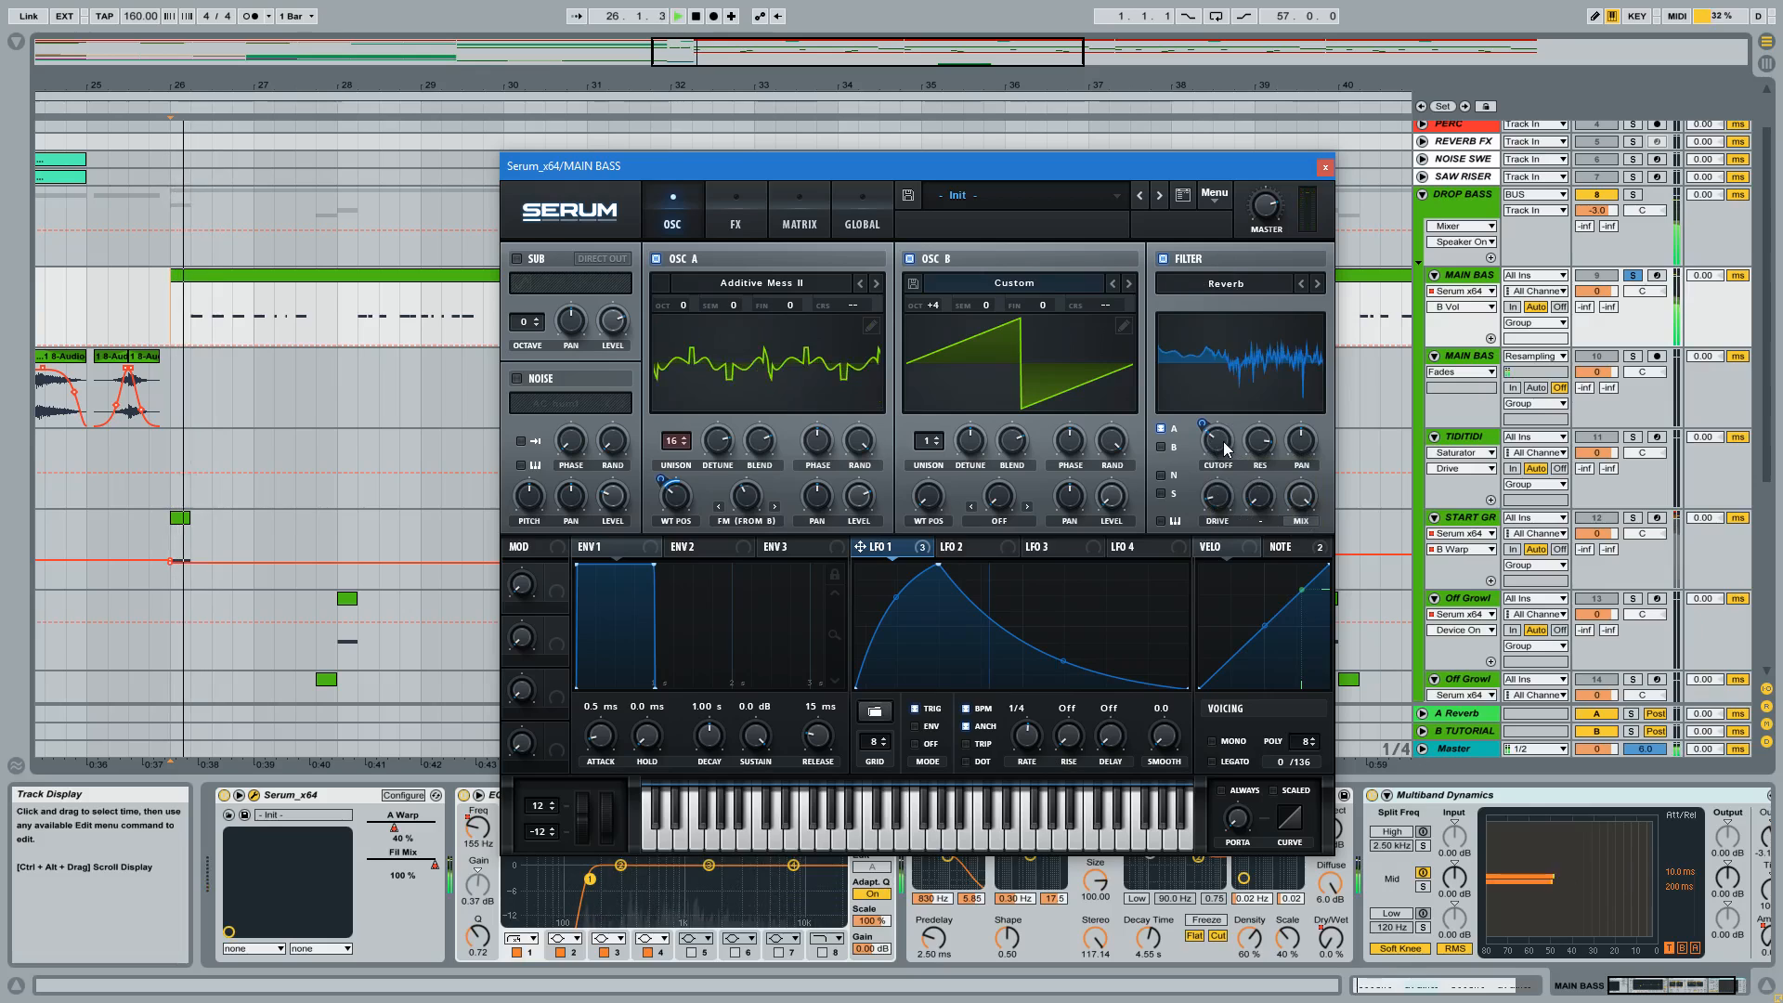
{"action": "key", "text": "space"}
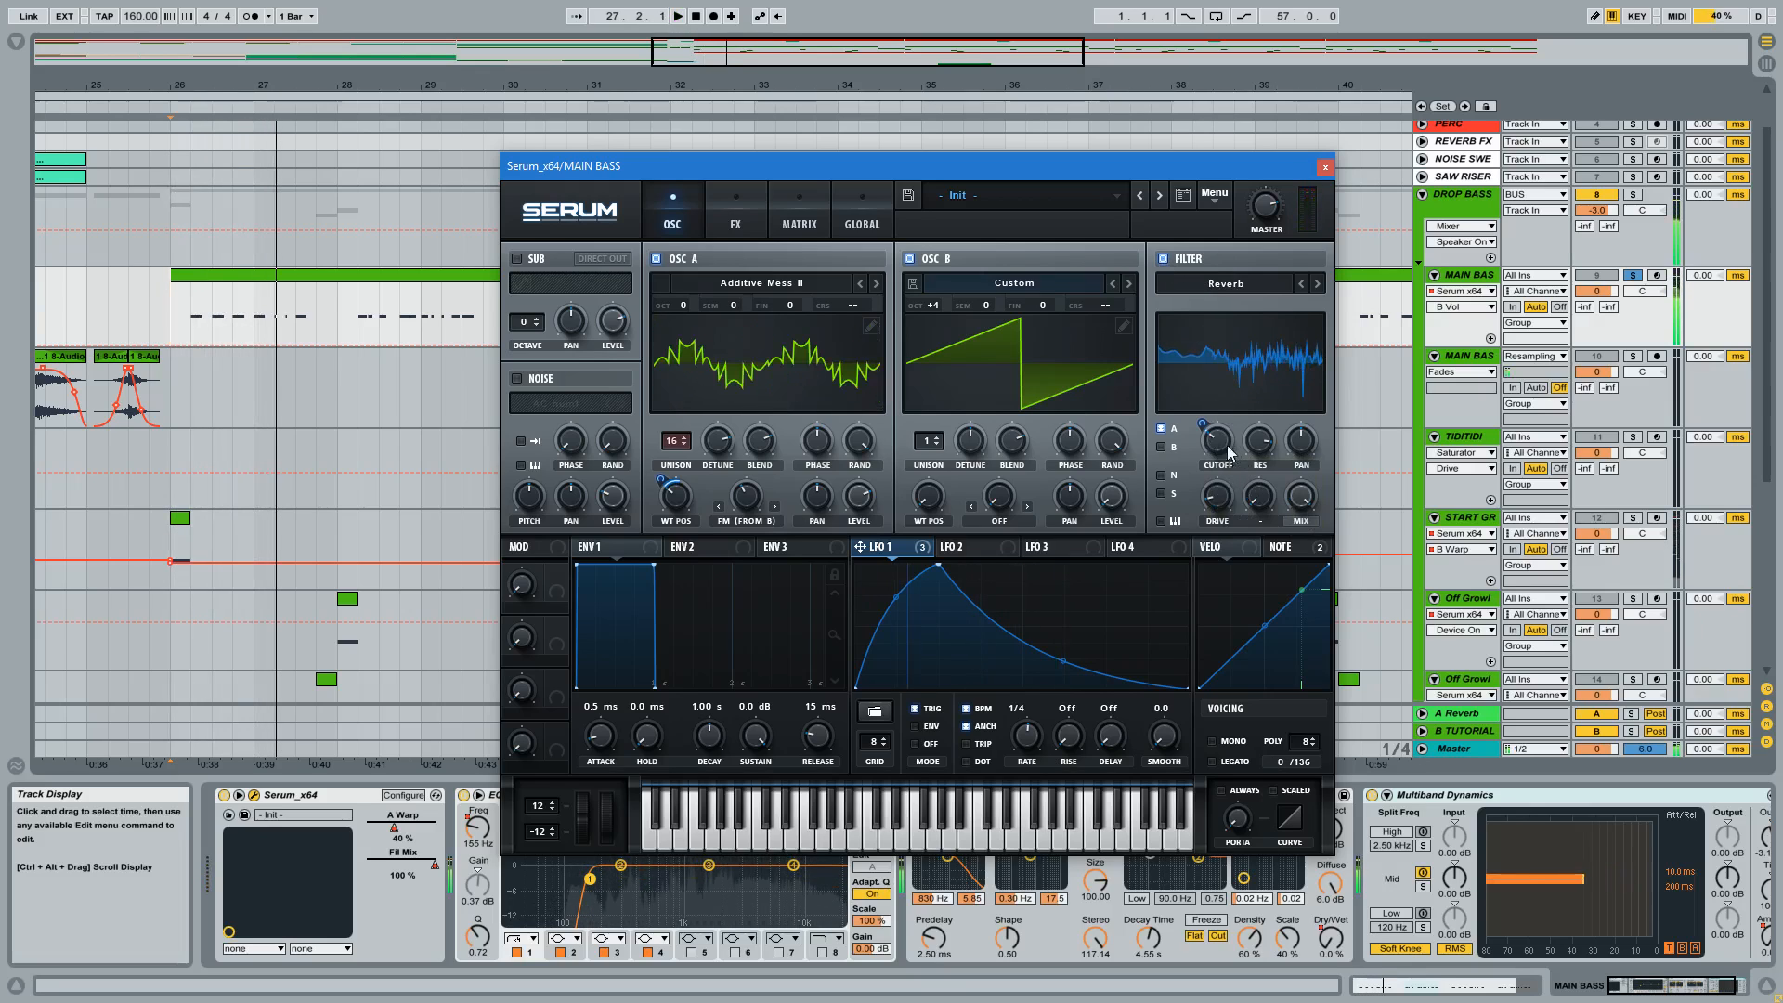
Compare the bass with Serum's Reverb filter disabled and enabled again during playback, leaving the filter on.
{"action": "left_click", "coordinate": [1163, 259]}
{"action": "key", "text": "space"}
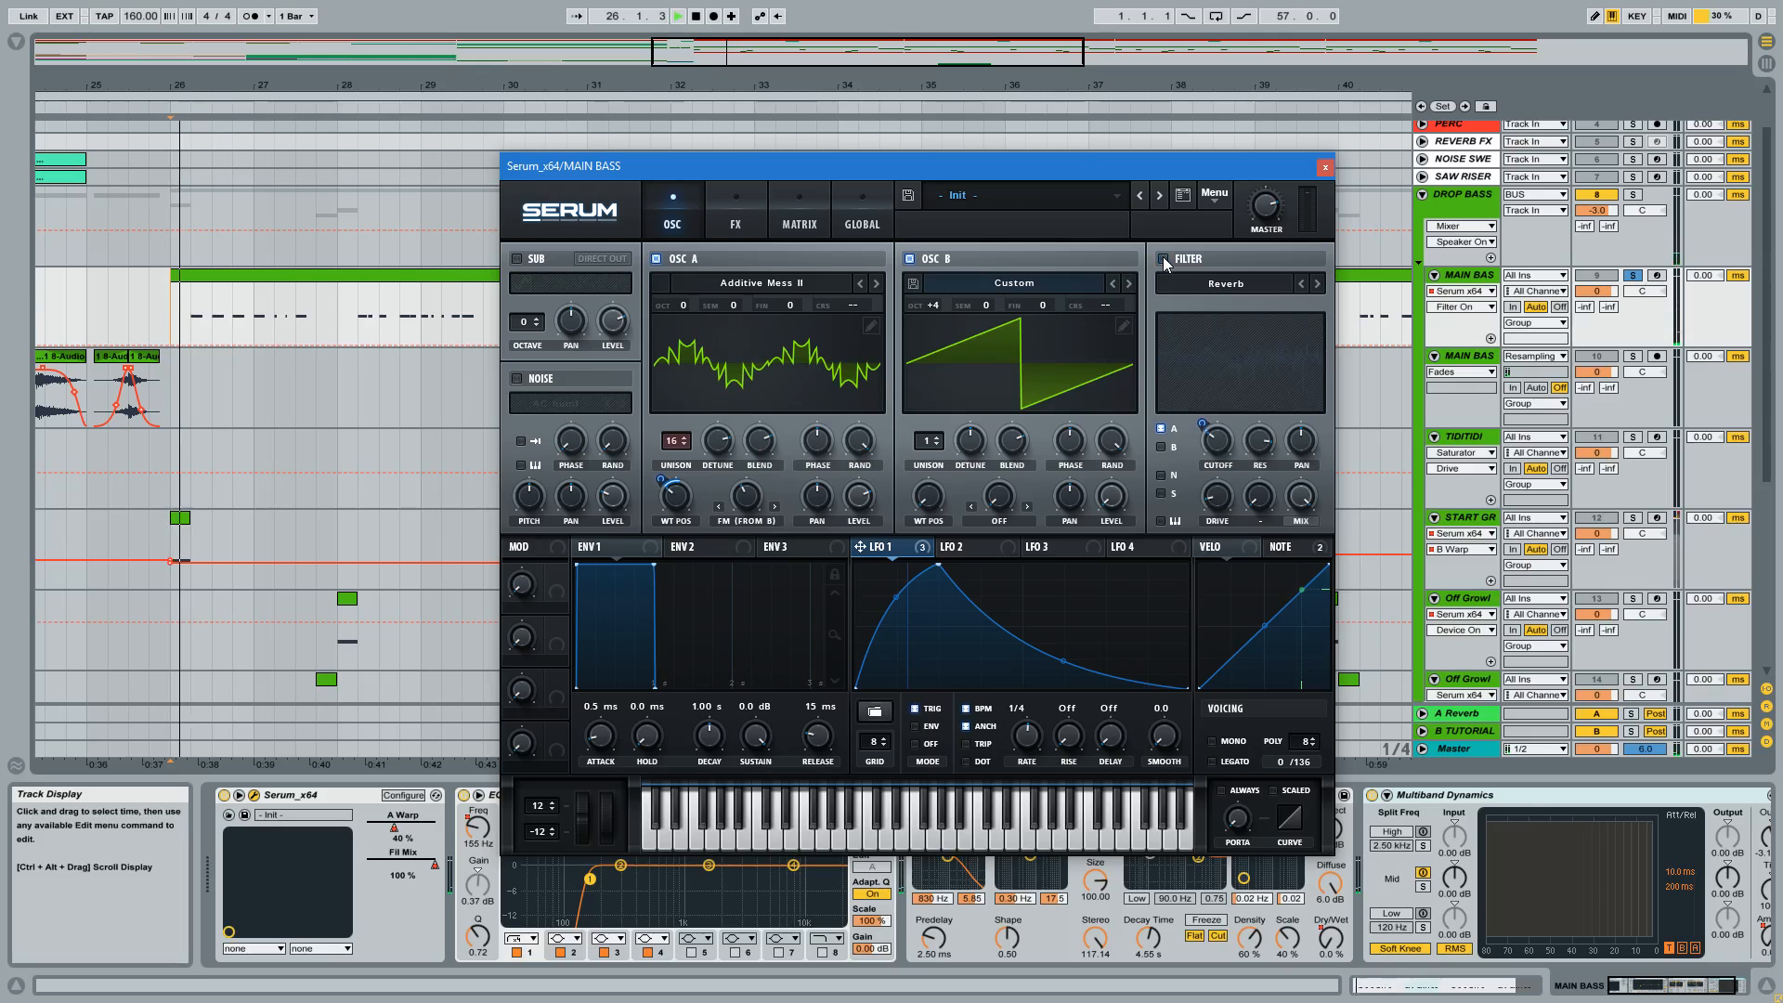
{"action": "left_click", "coordinate": [1163, 258]}
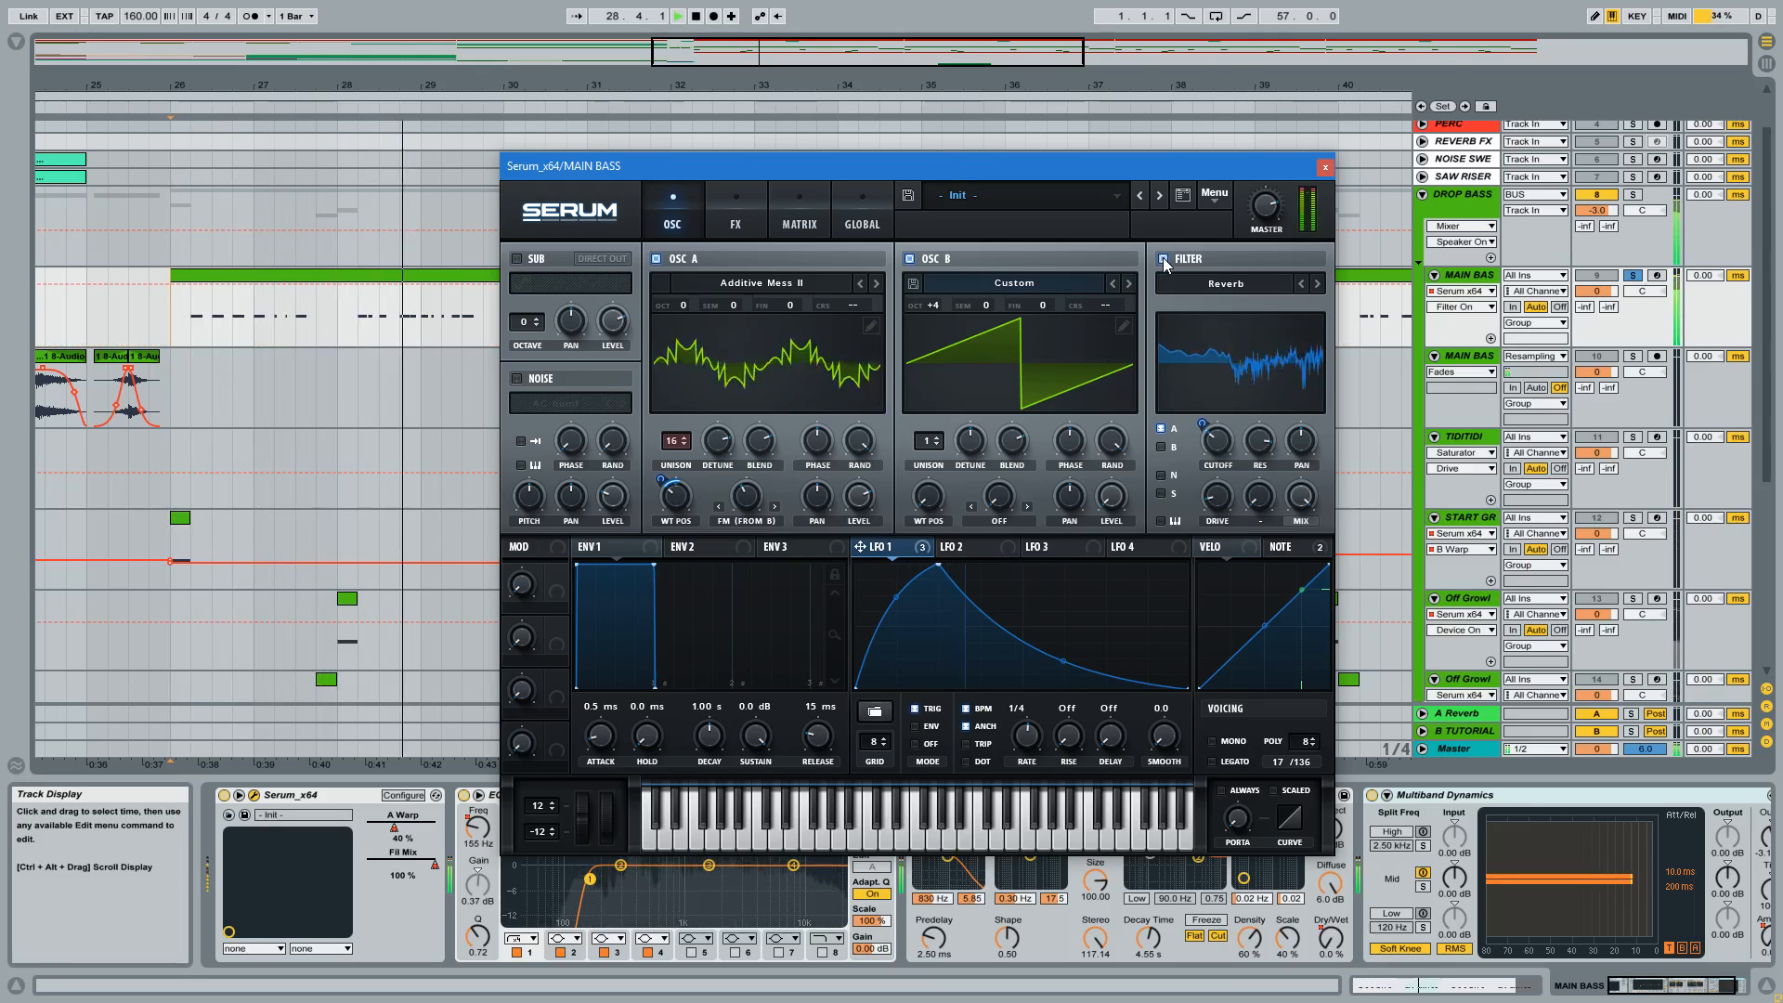
{"action": "key", "text": "space"}
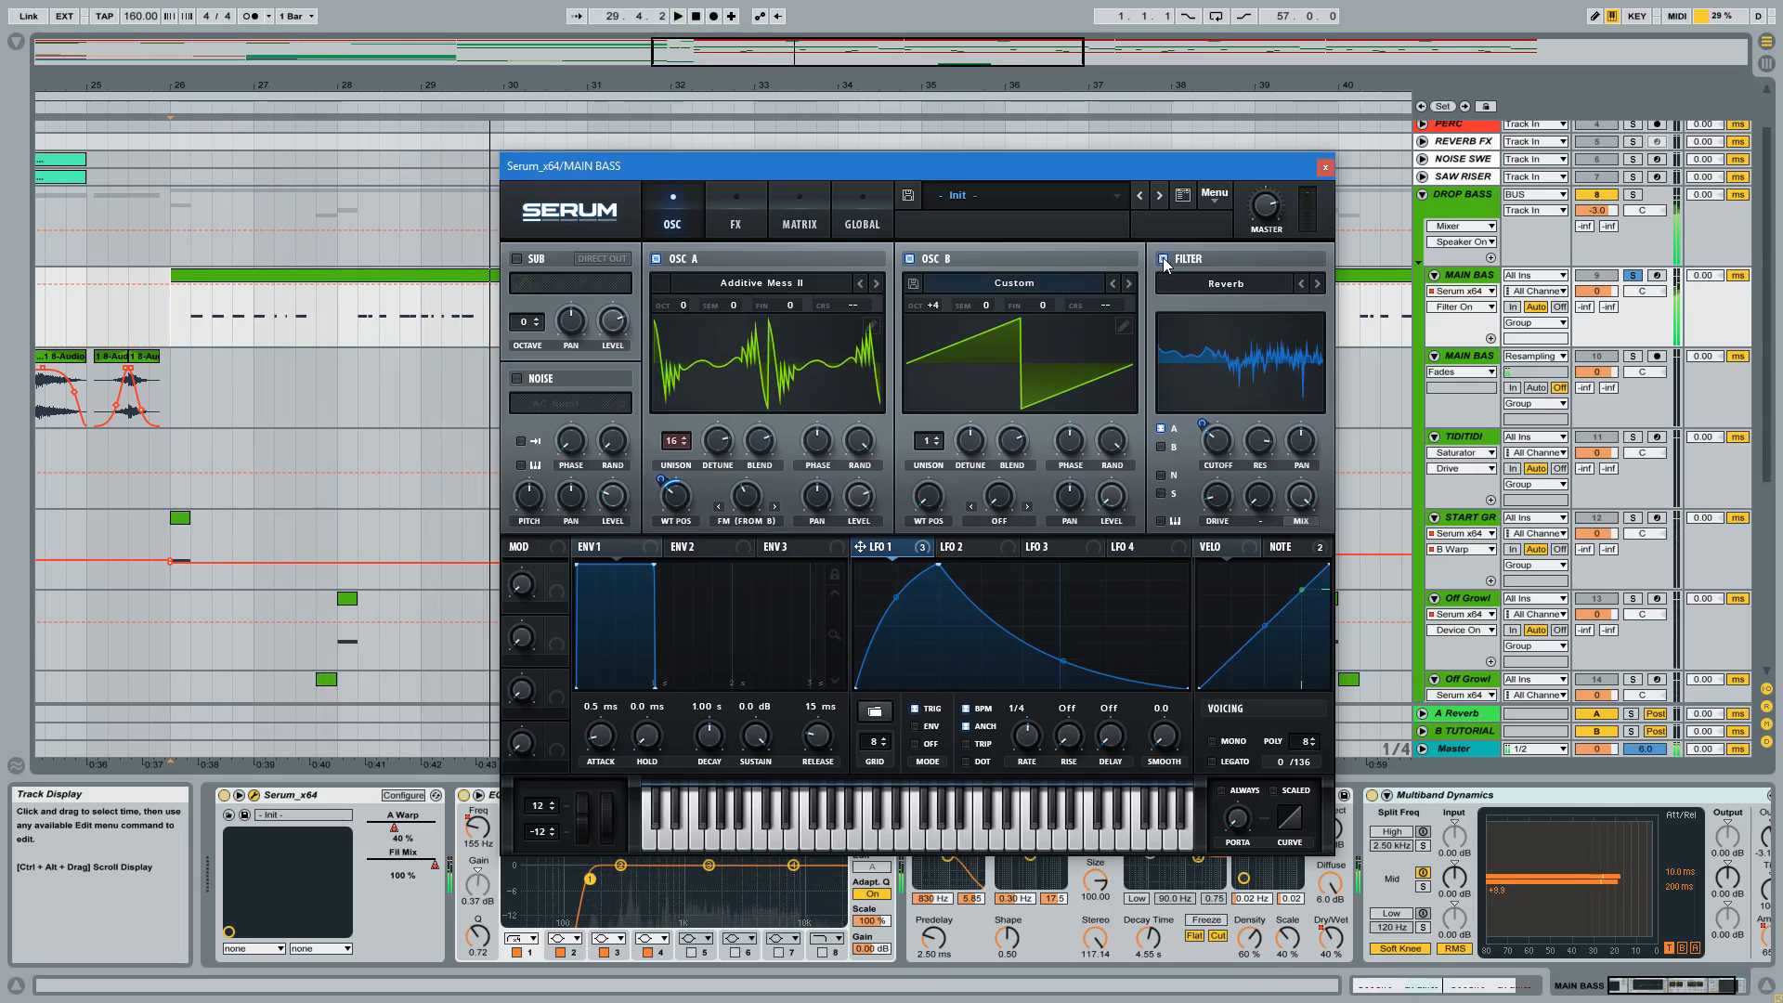
{"action": "left_click", "coordinate": [191, 321]}
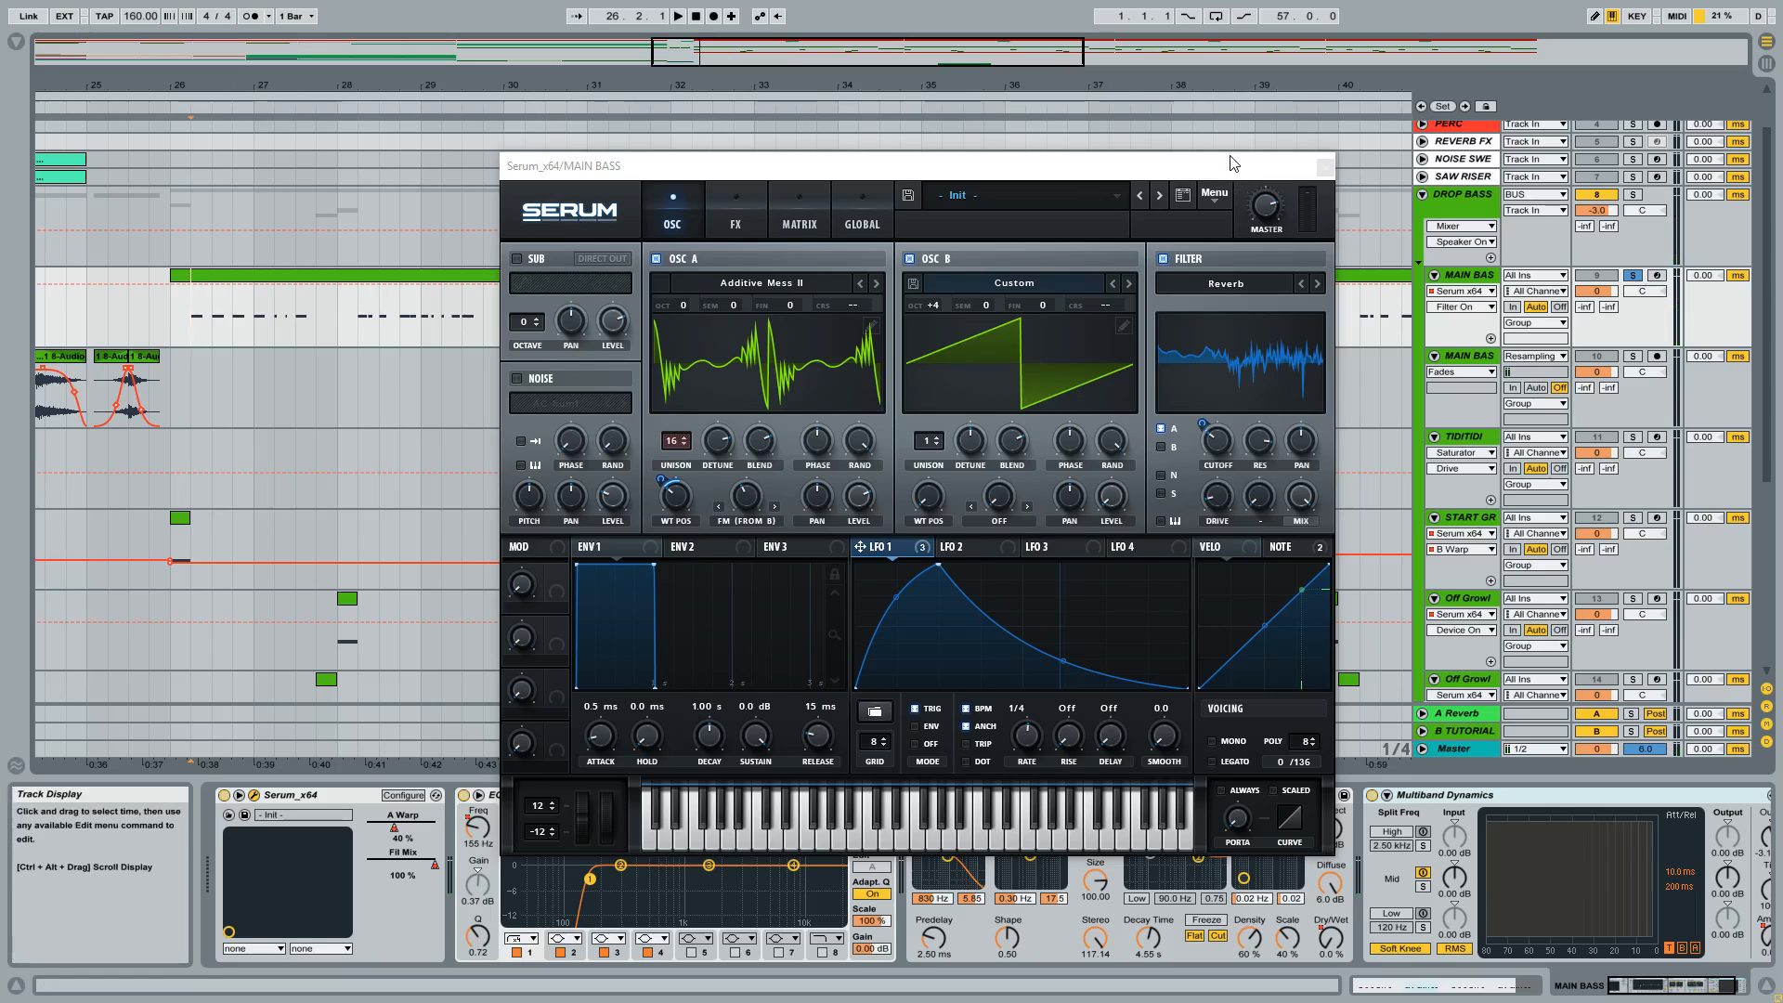
{"action": "key", "text": "space"}
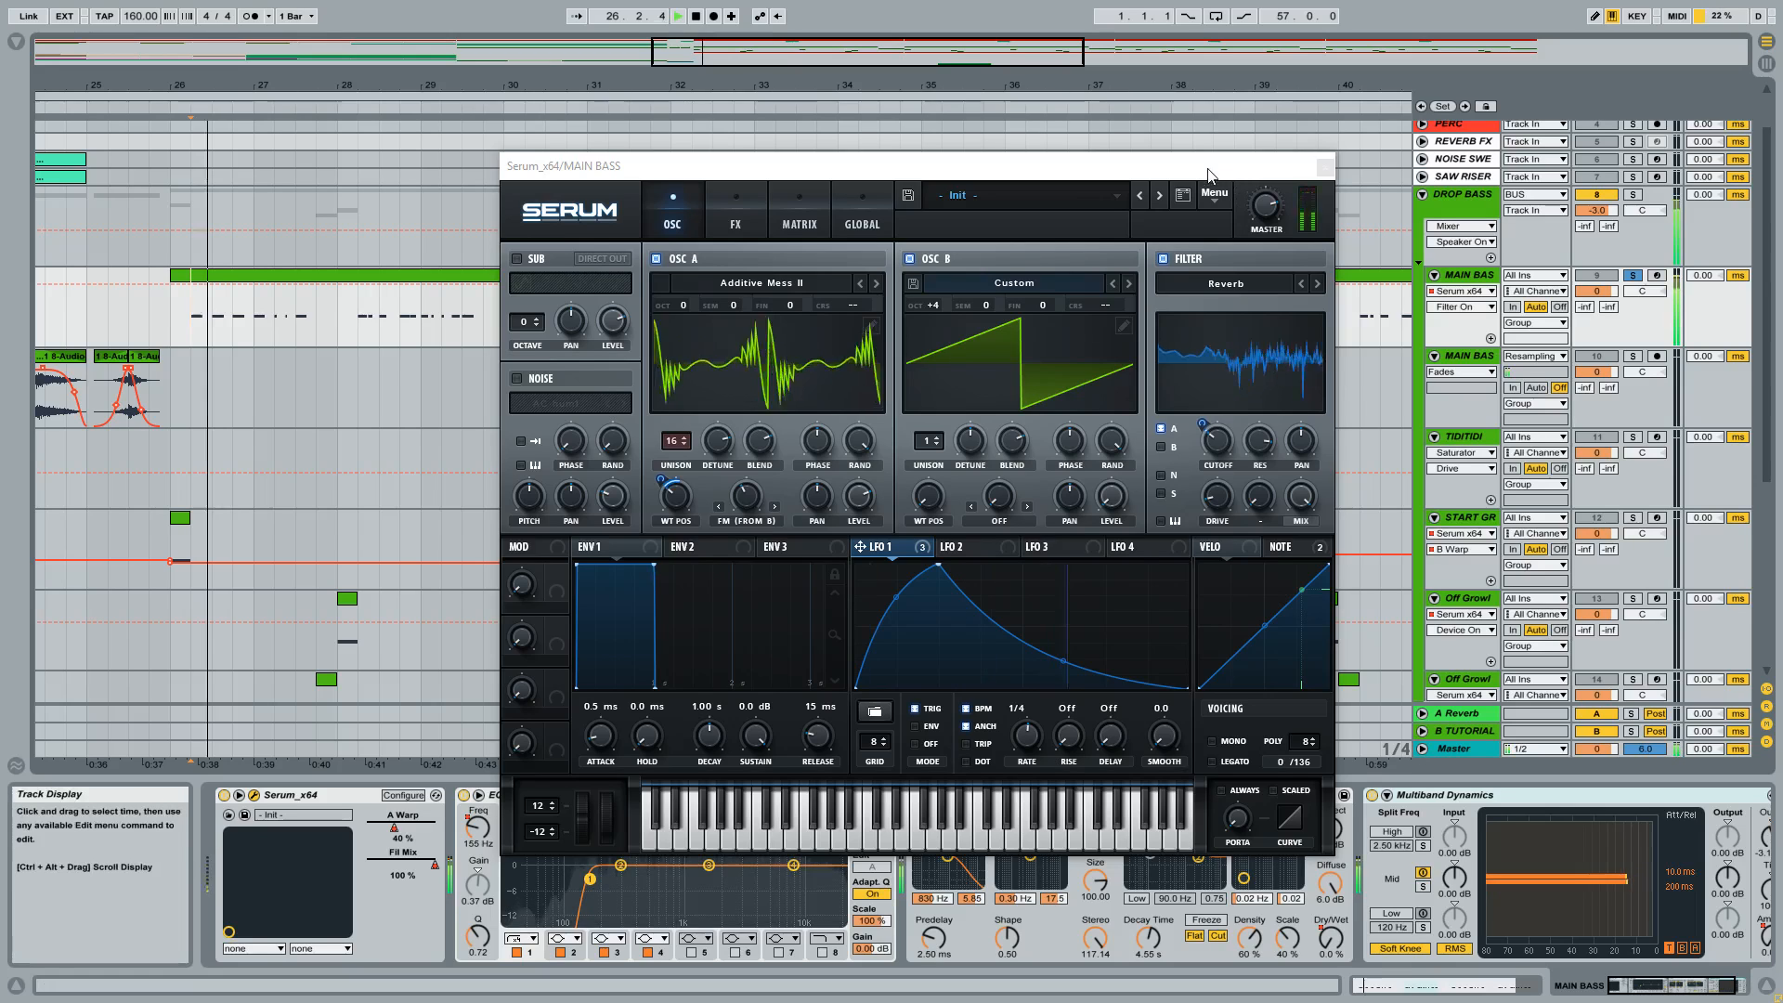
{"action": "left_click", "coordinate": [1162, 260]}
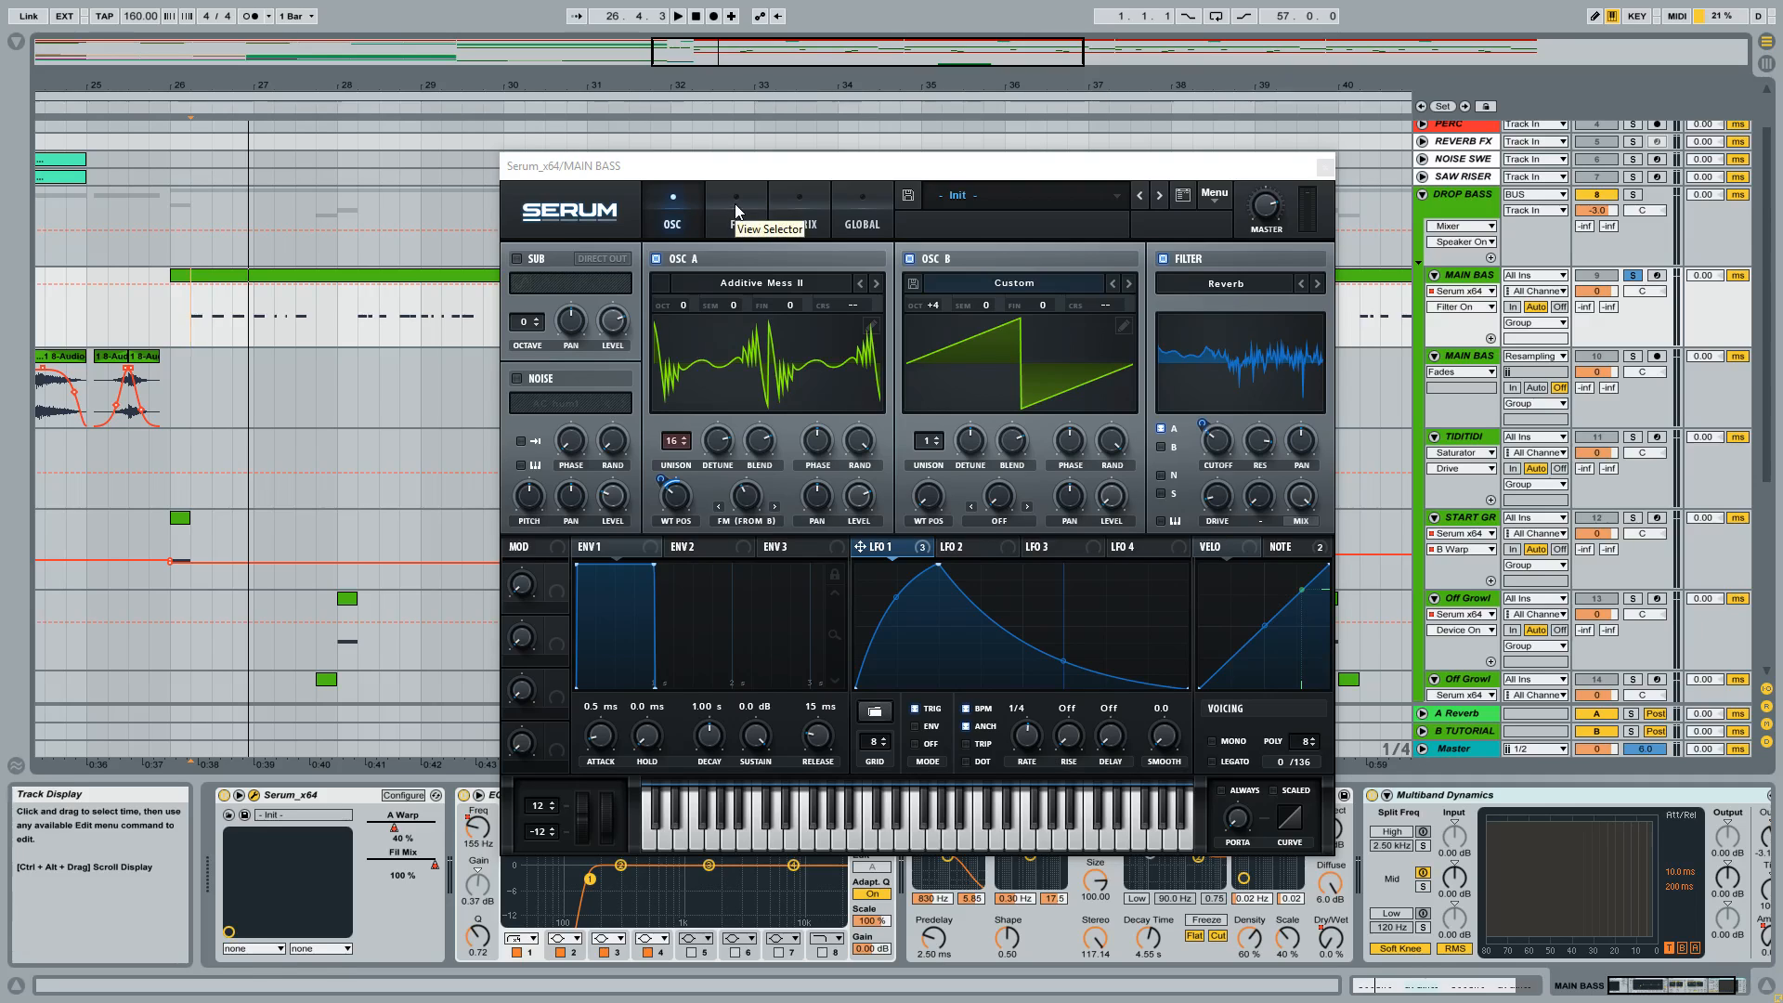
Check OSC A's Unison voice setting and adjust its Detune amount while the bass plays.
{"action": "left_click", "coordinate": [675, 450]}
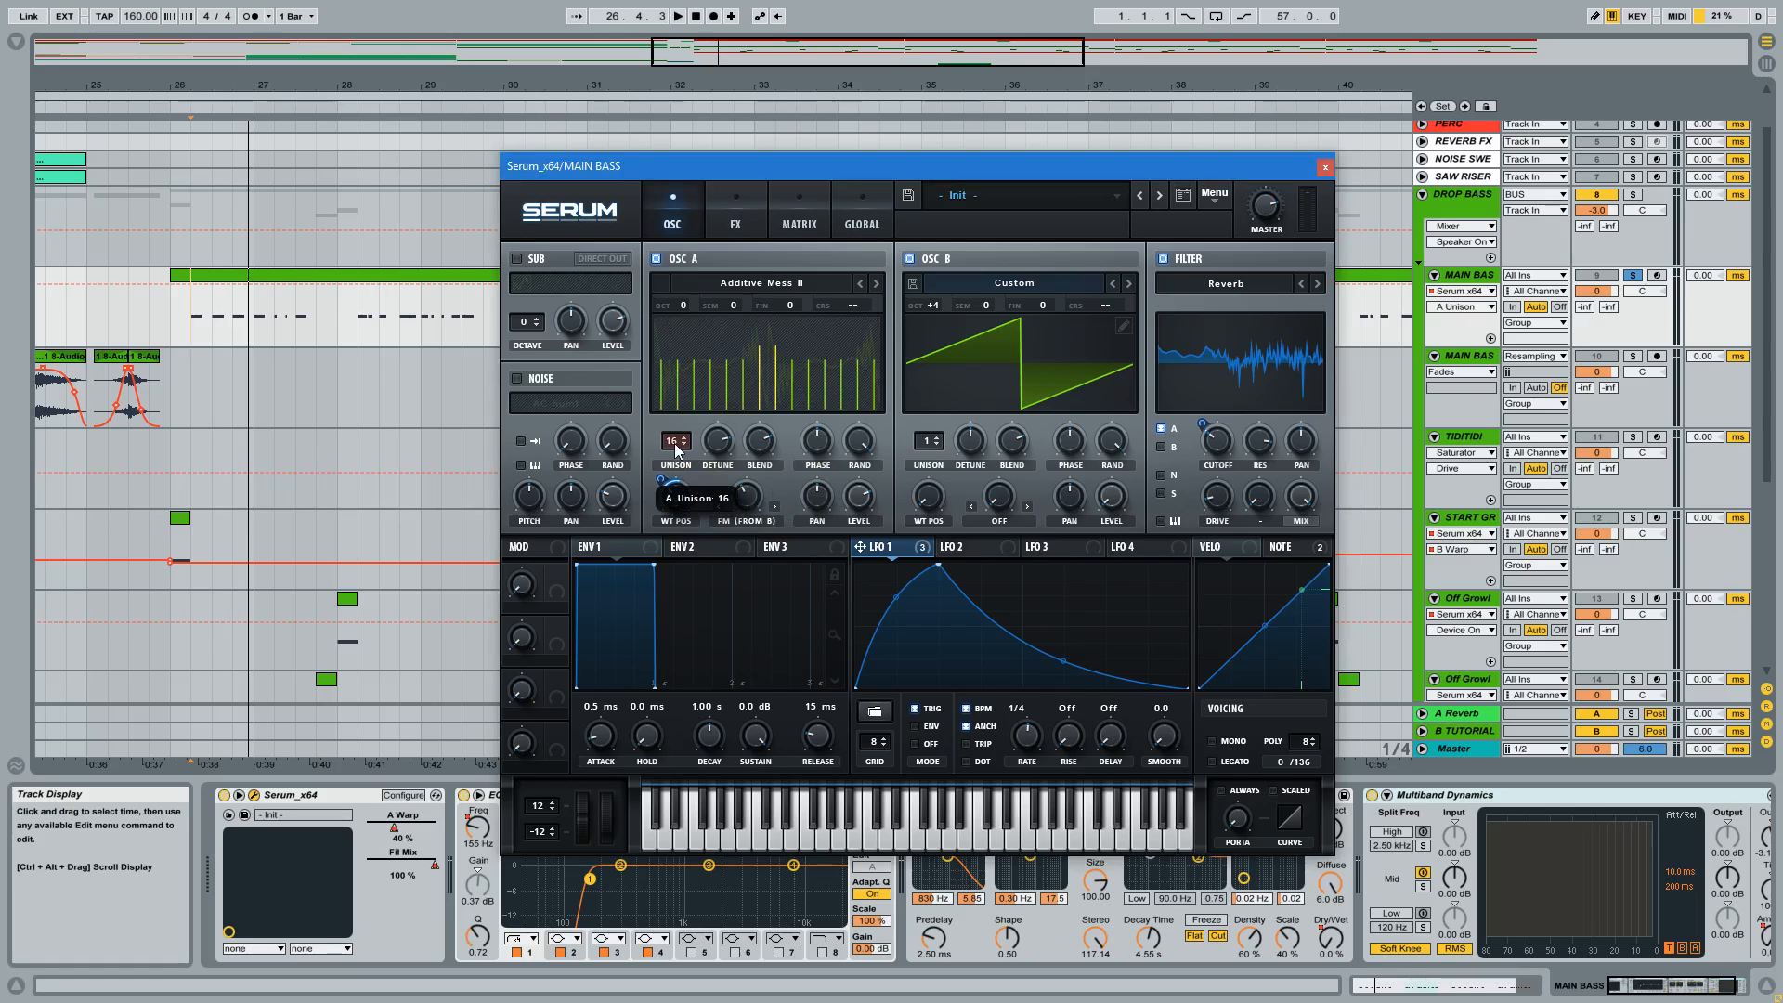
{"action": "left_click", "coordinate": [727, 449]}
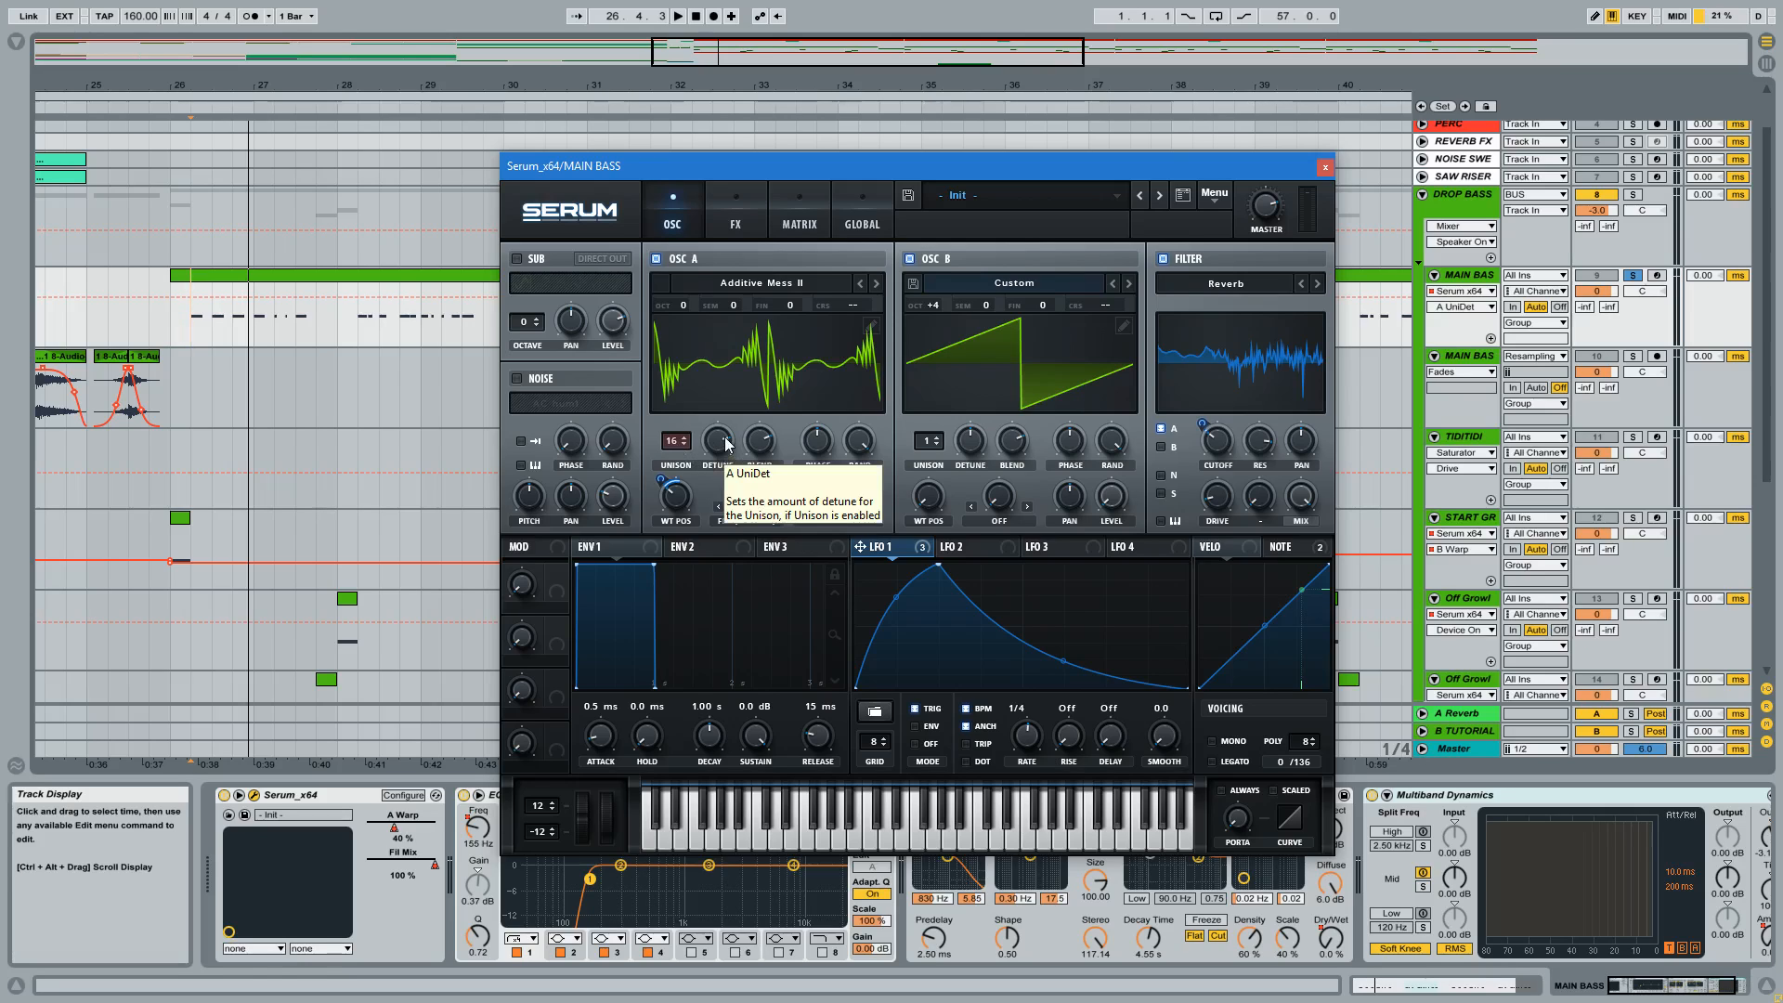
{"action": "key", "text": "space"}
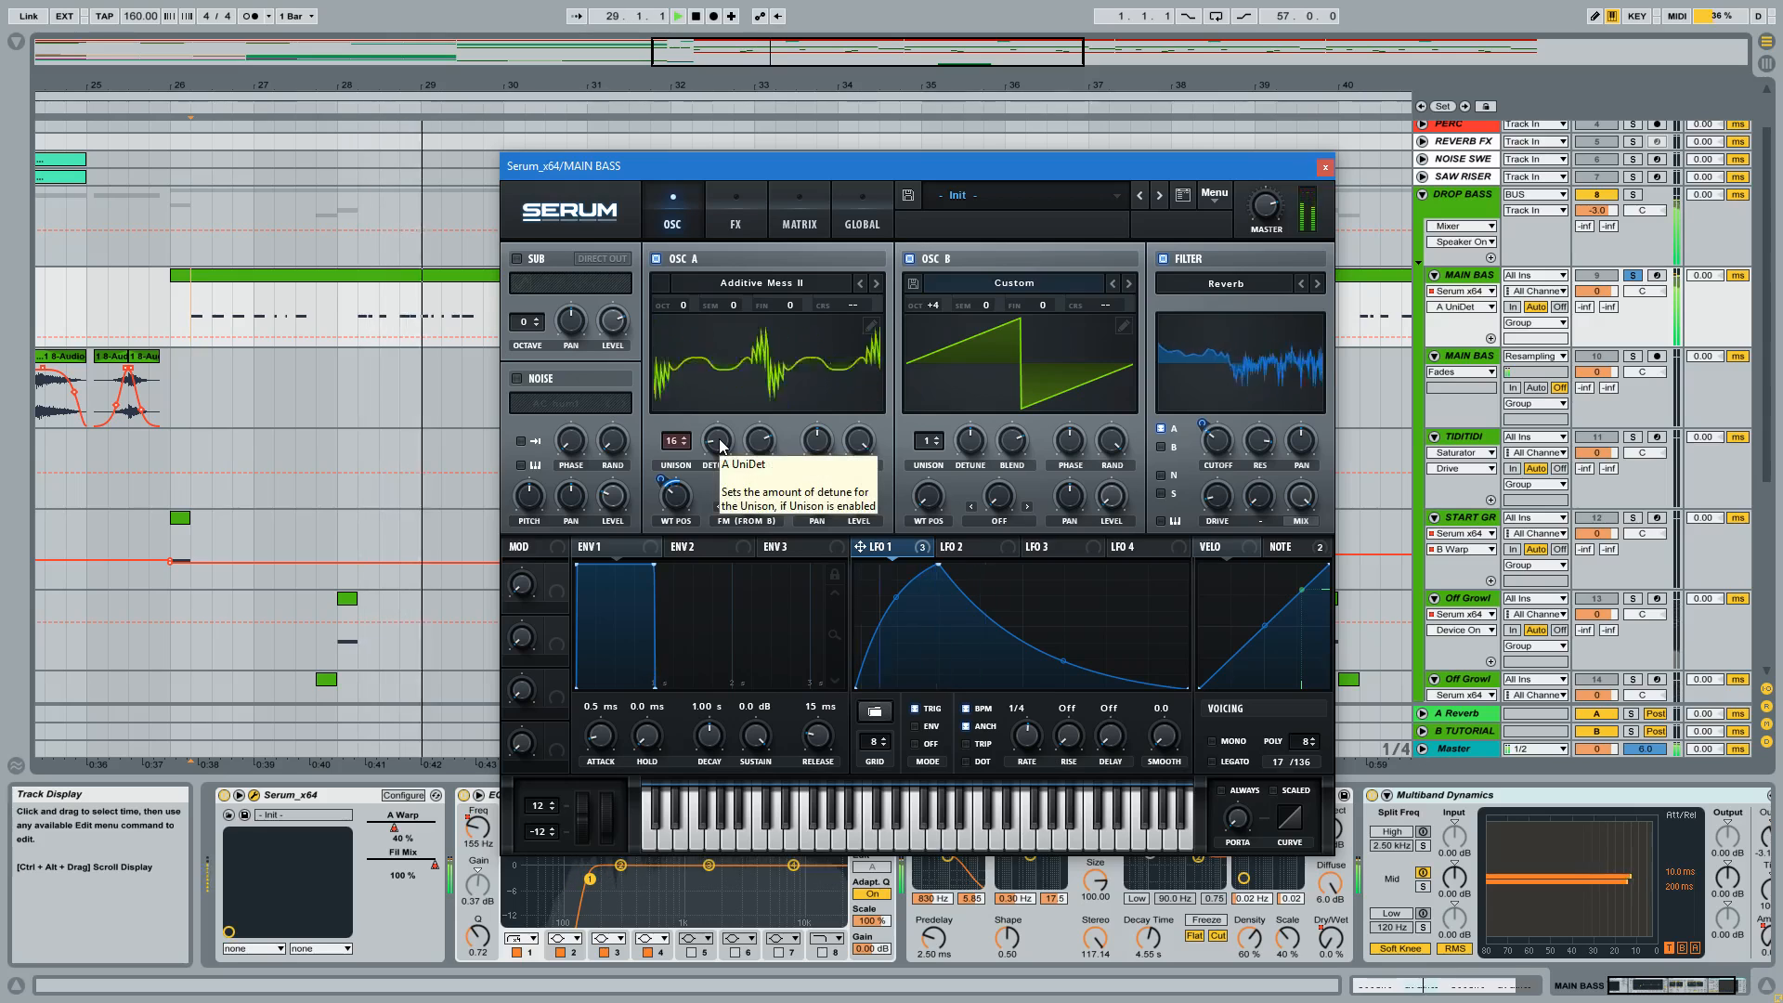
{"action": "mouse_move", "coordinate": [719, 446]}
{"action": "left_mouse_down"}
{"action": "mouse_move", "coordinate": [749, 262]}
{"action": "mouse_move", "coordinate": [721, 457]}
{"action": "left_mouse_up"}
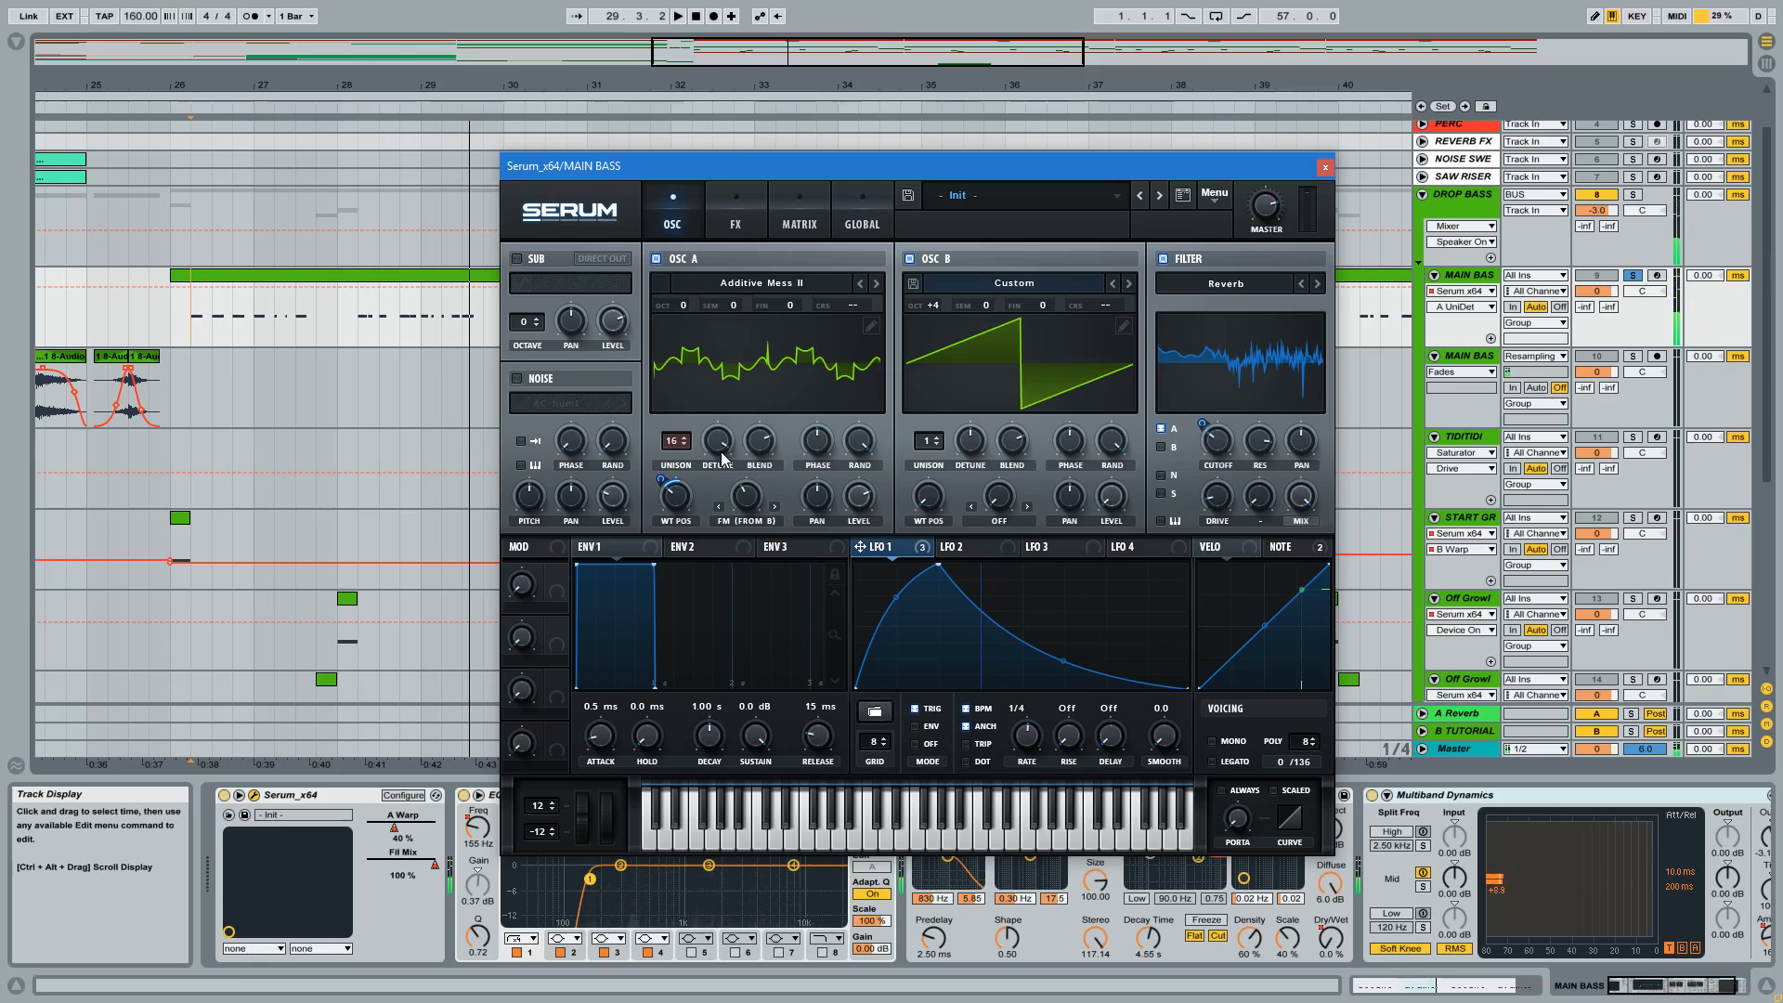
Examine Serum's effects rack and the oscillator settings, and audition the bass with the Distortion effect in view.
{"action": "left_click", "coordinate": [736, 197]}
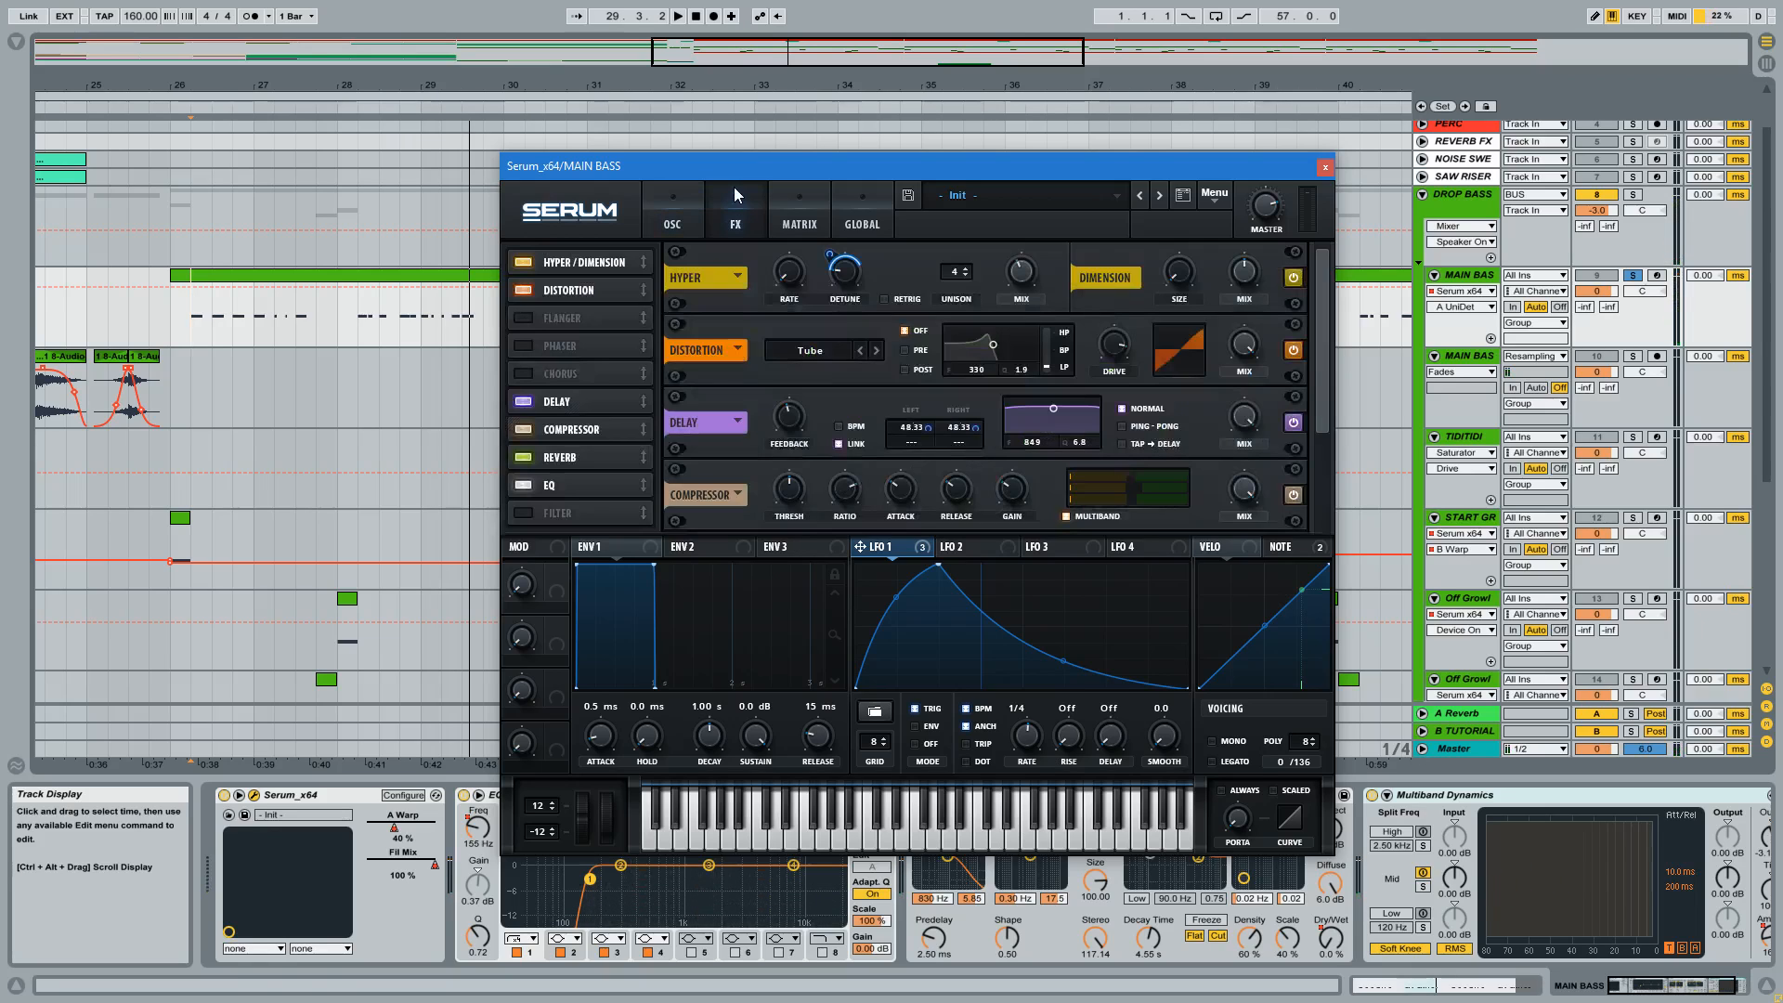
{"action": "left_click", "coordinate": [688, 203]}
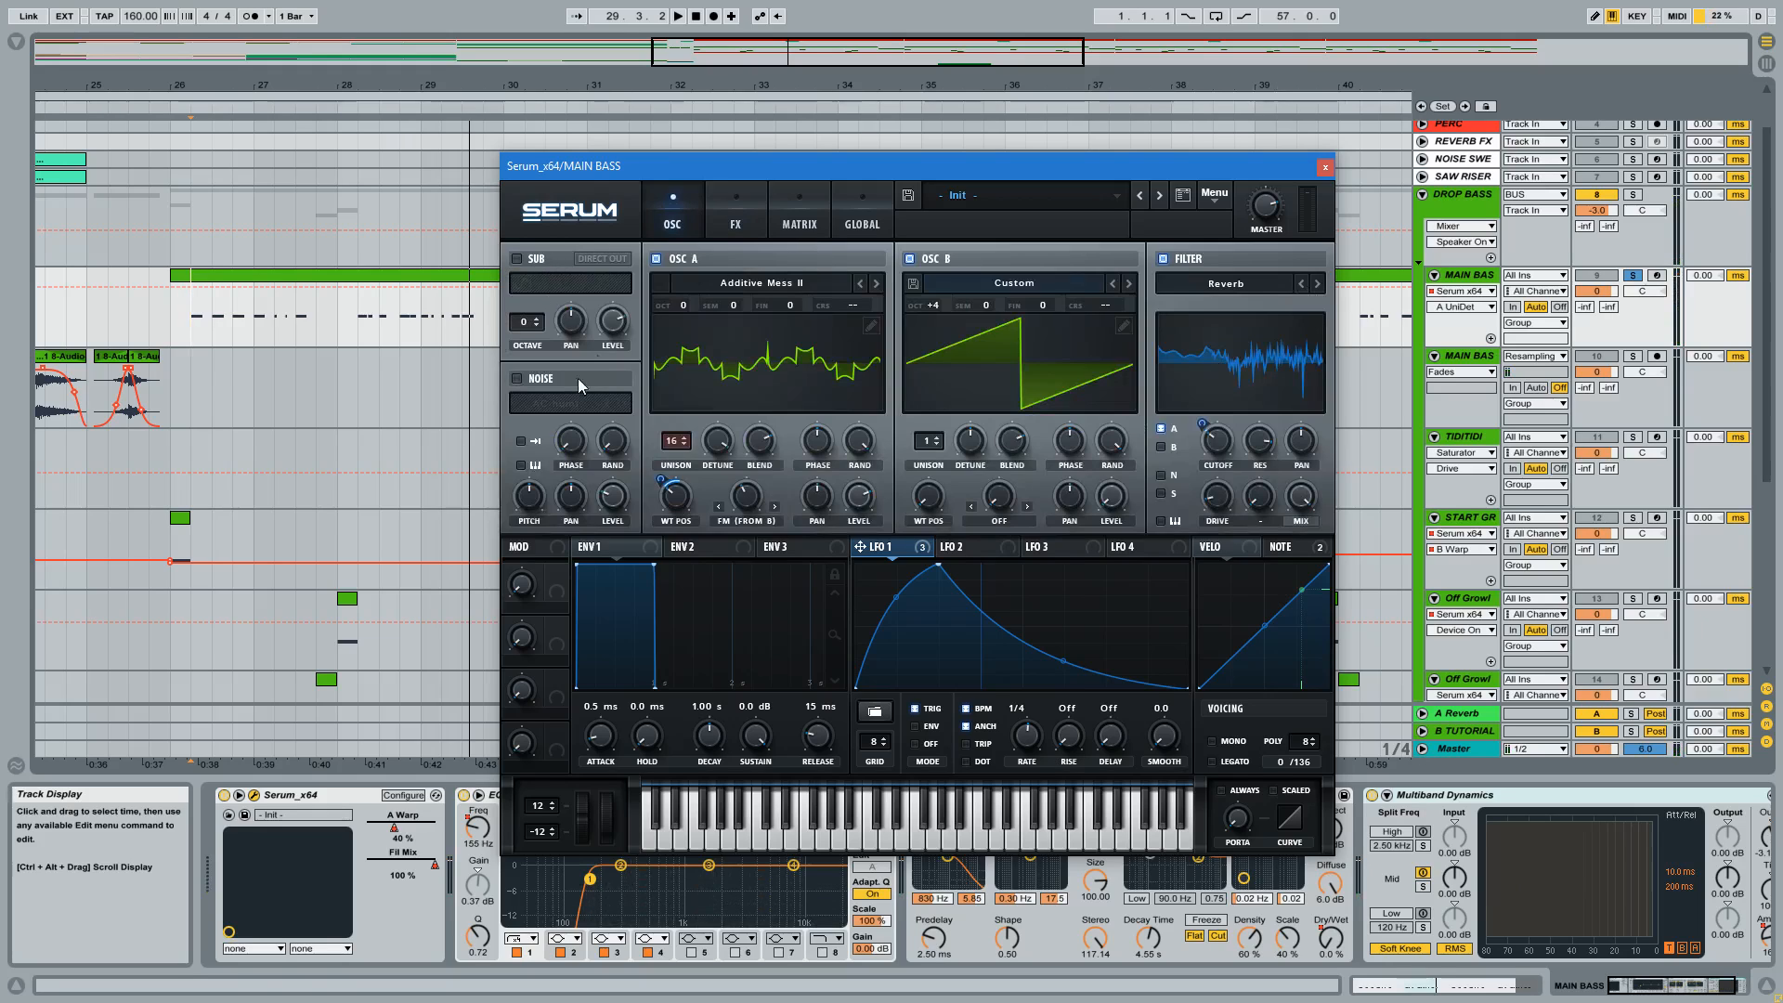
{"action": "left_click", "coordinate": [739, 197]}
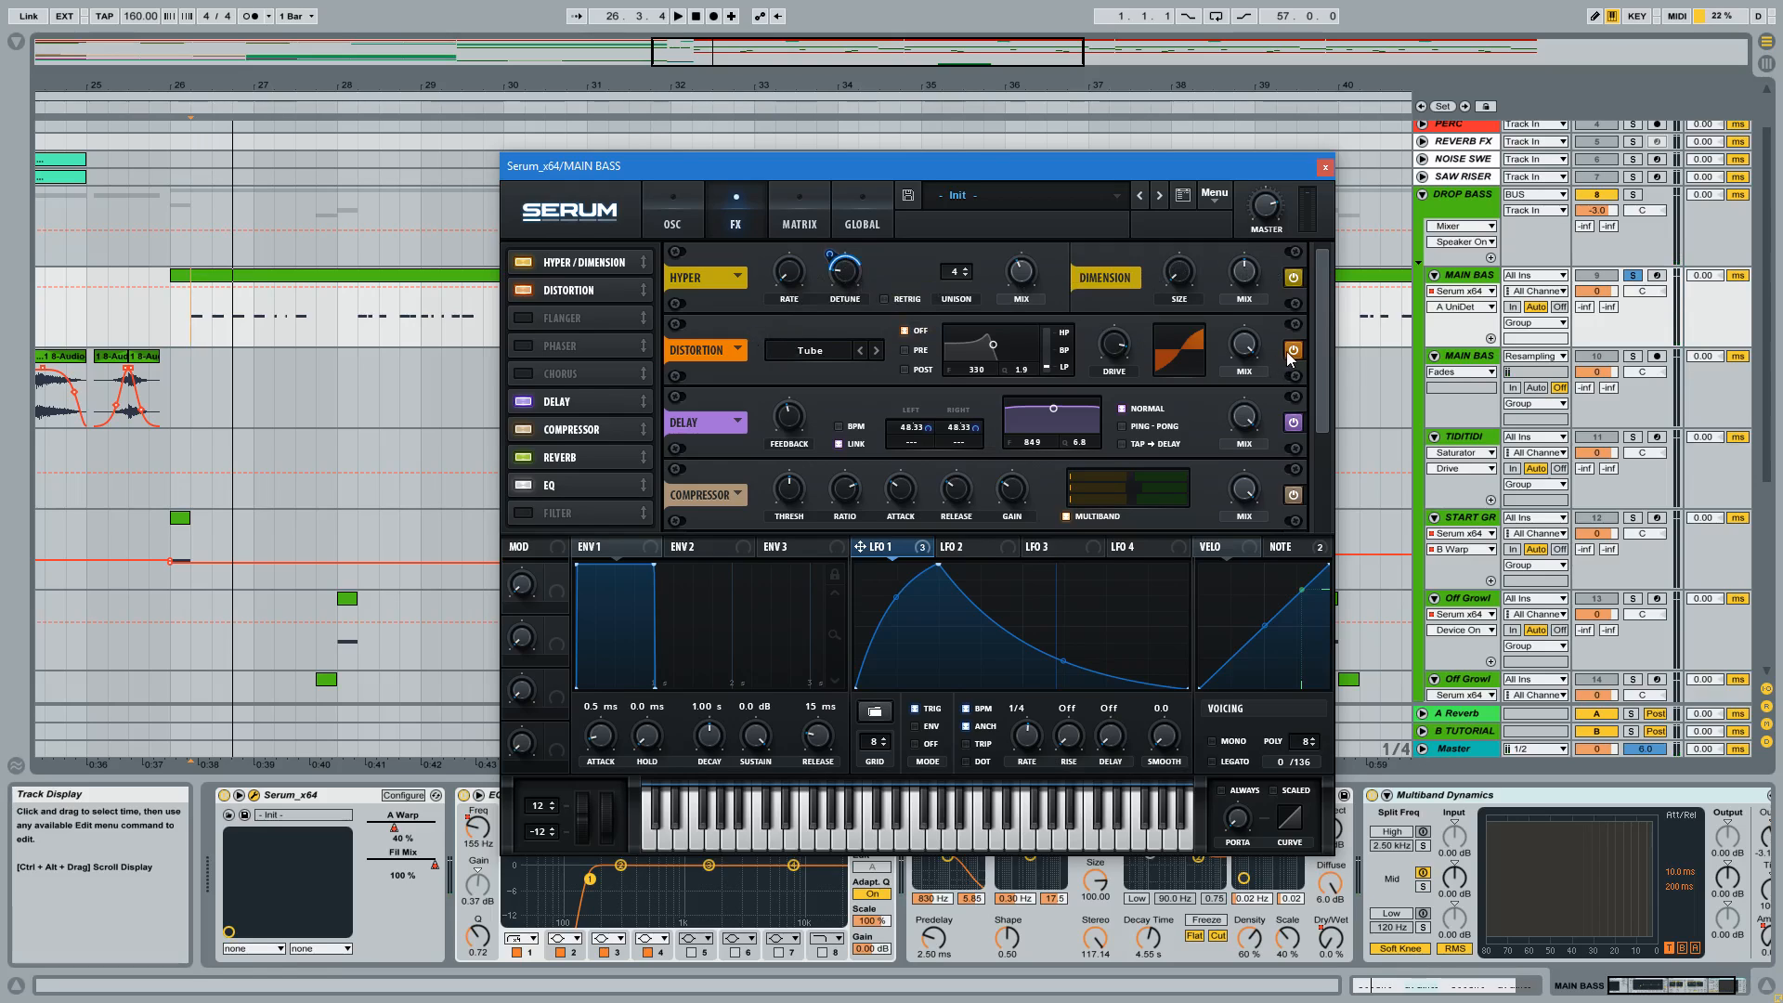
{"action": "key", "text": "space"}
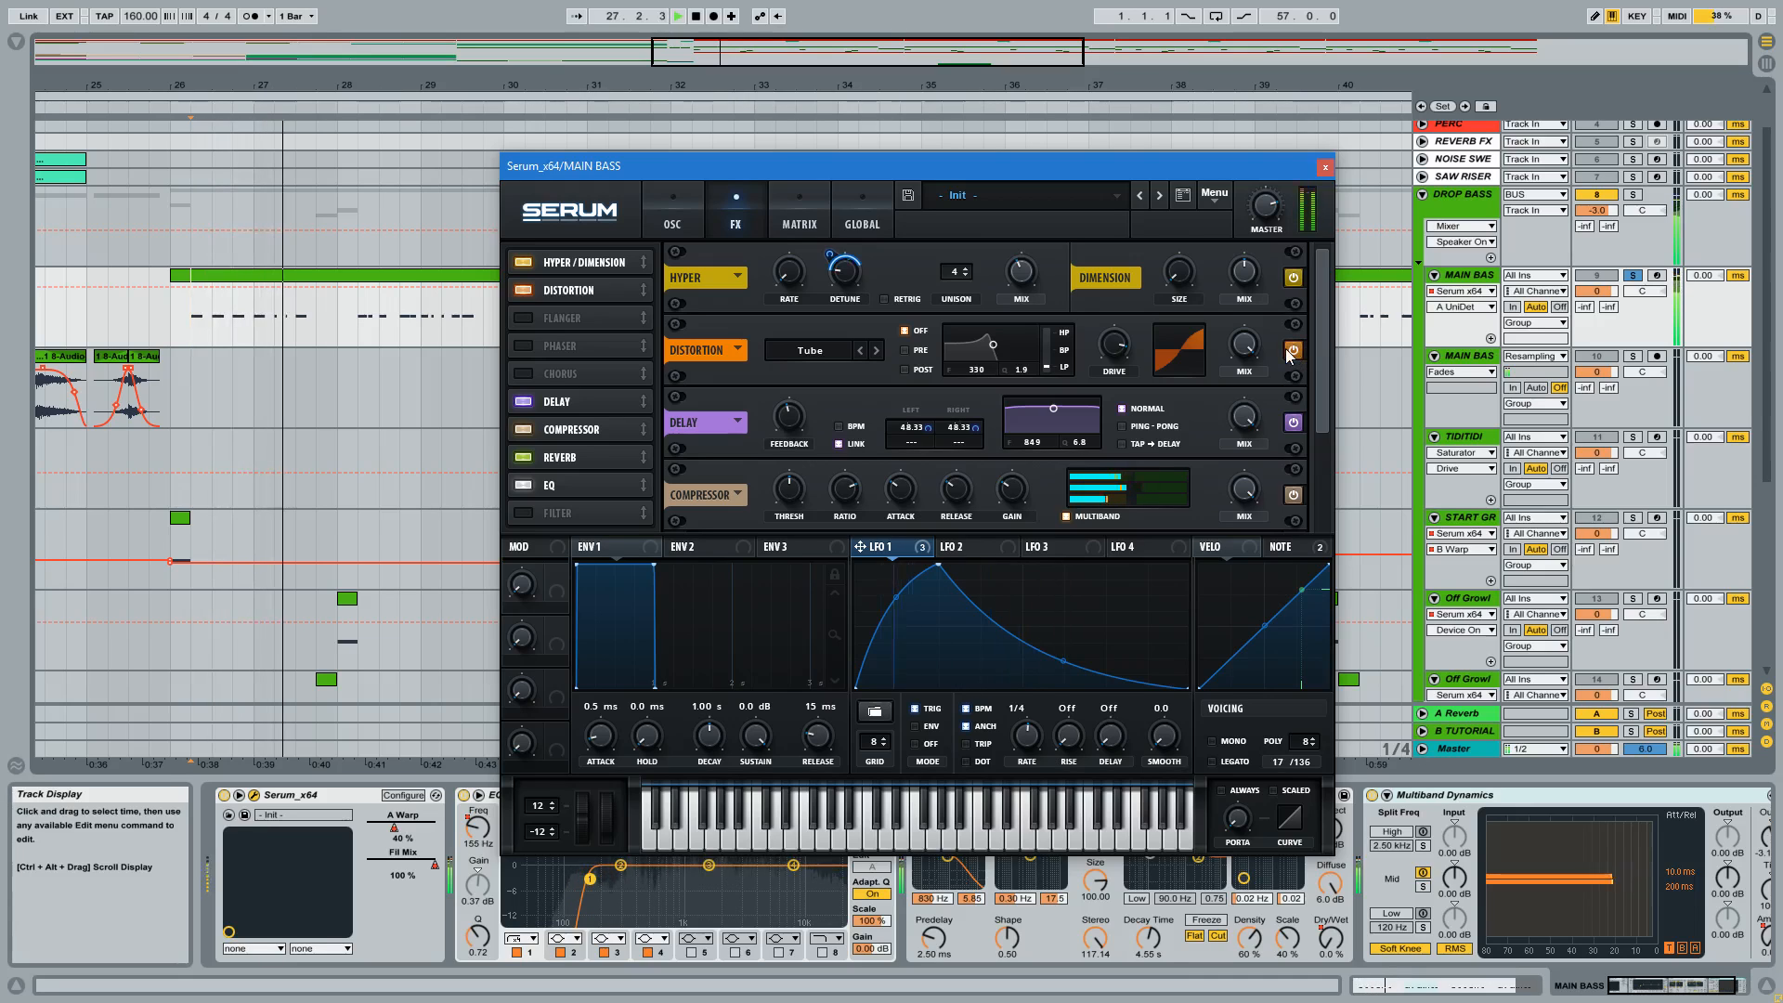
{"action": "key", "text": "space"}
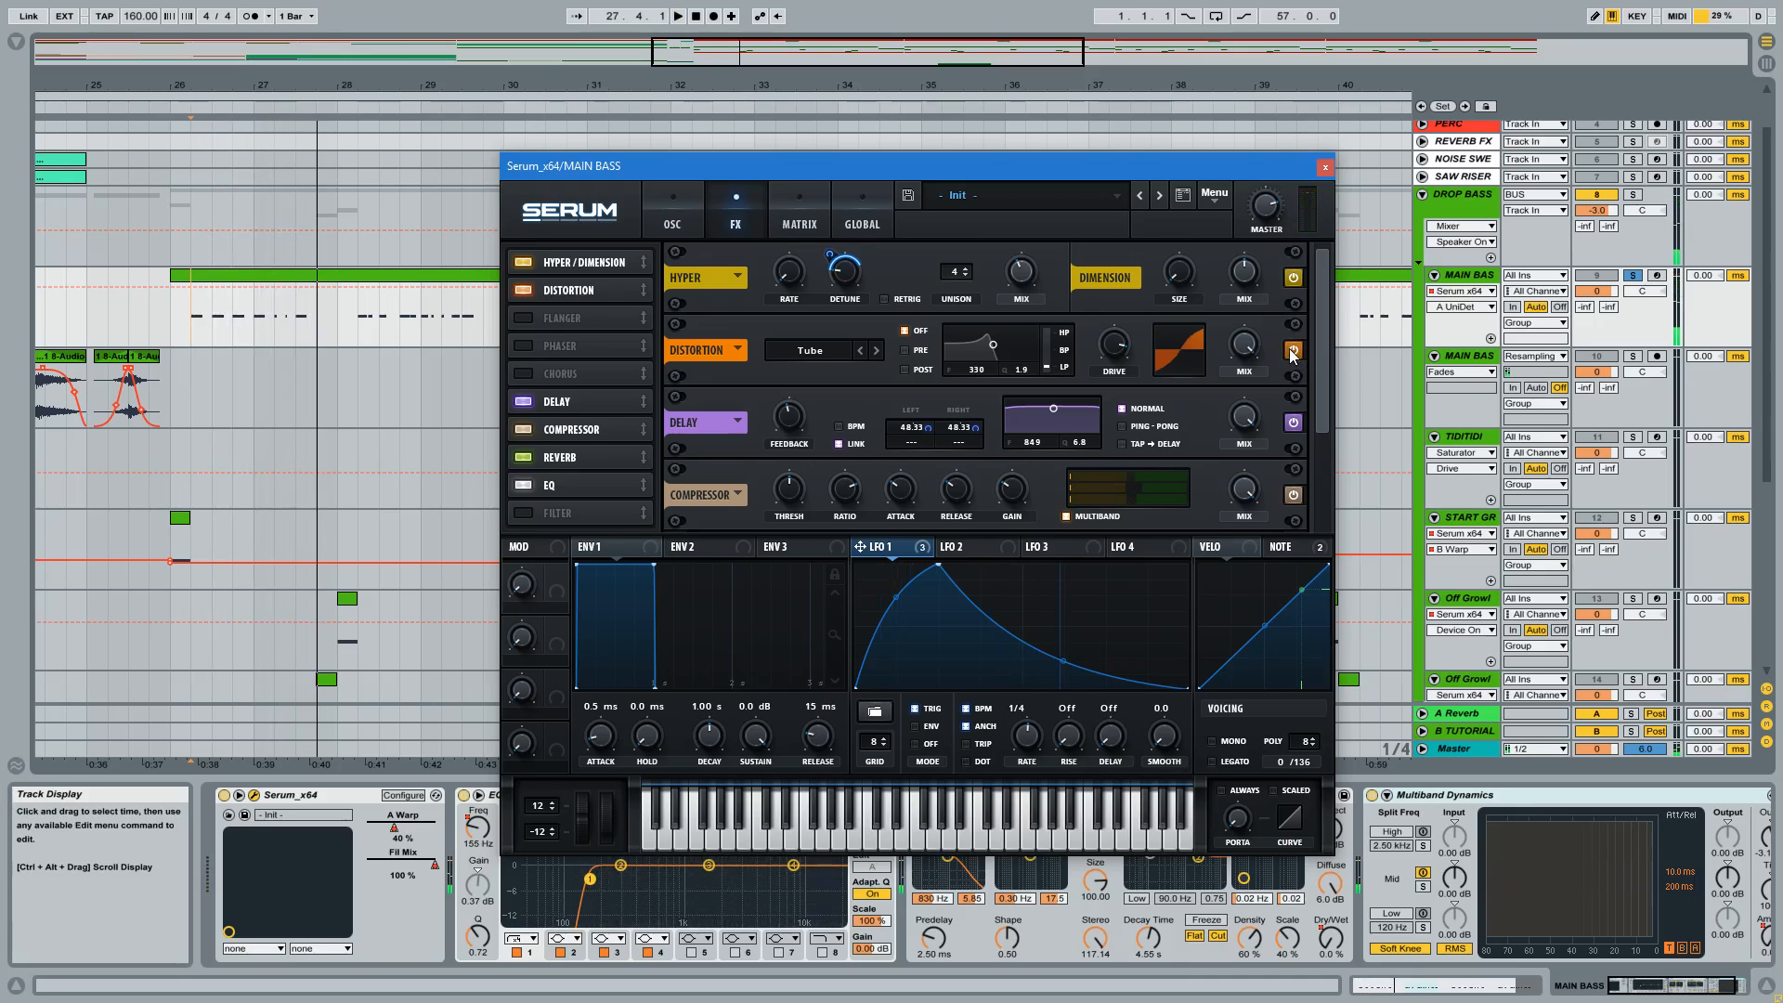
Audition the bass while toggling Serum's Distortion effect, leaving it enabled.
{"action": "key", "text": "space"}
{"action": "left_click", "coordinate": [1293, 350]}
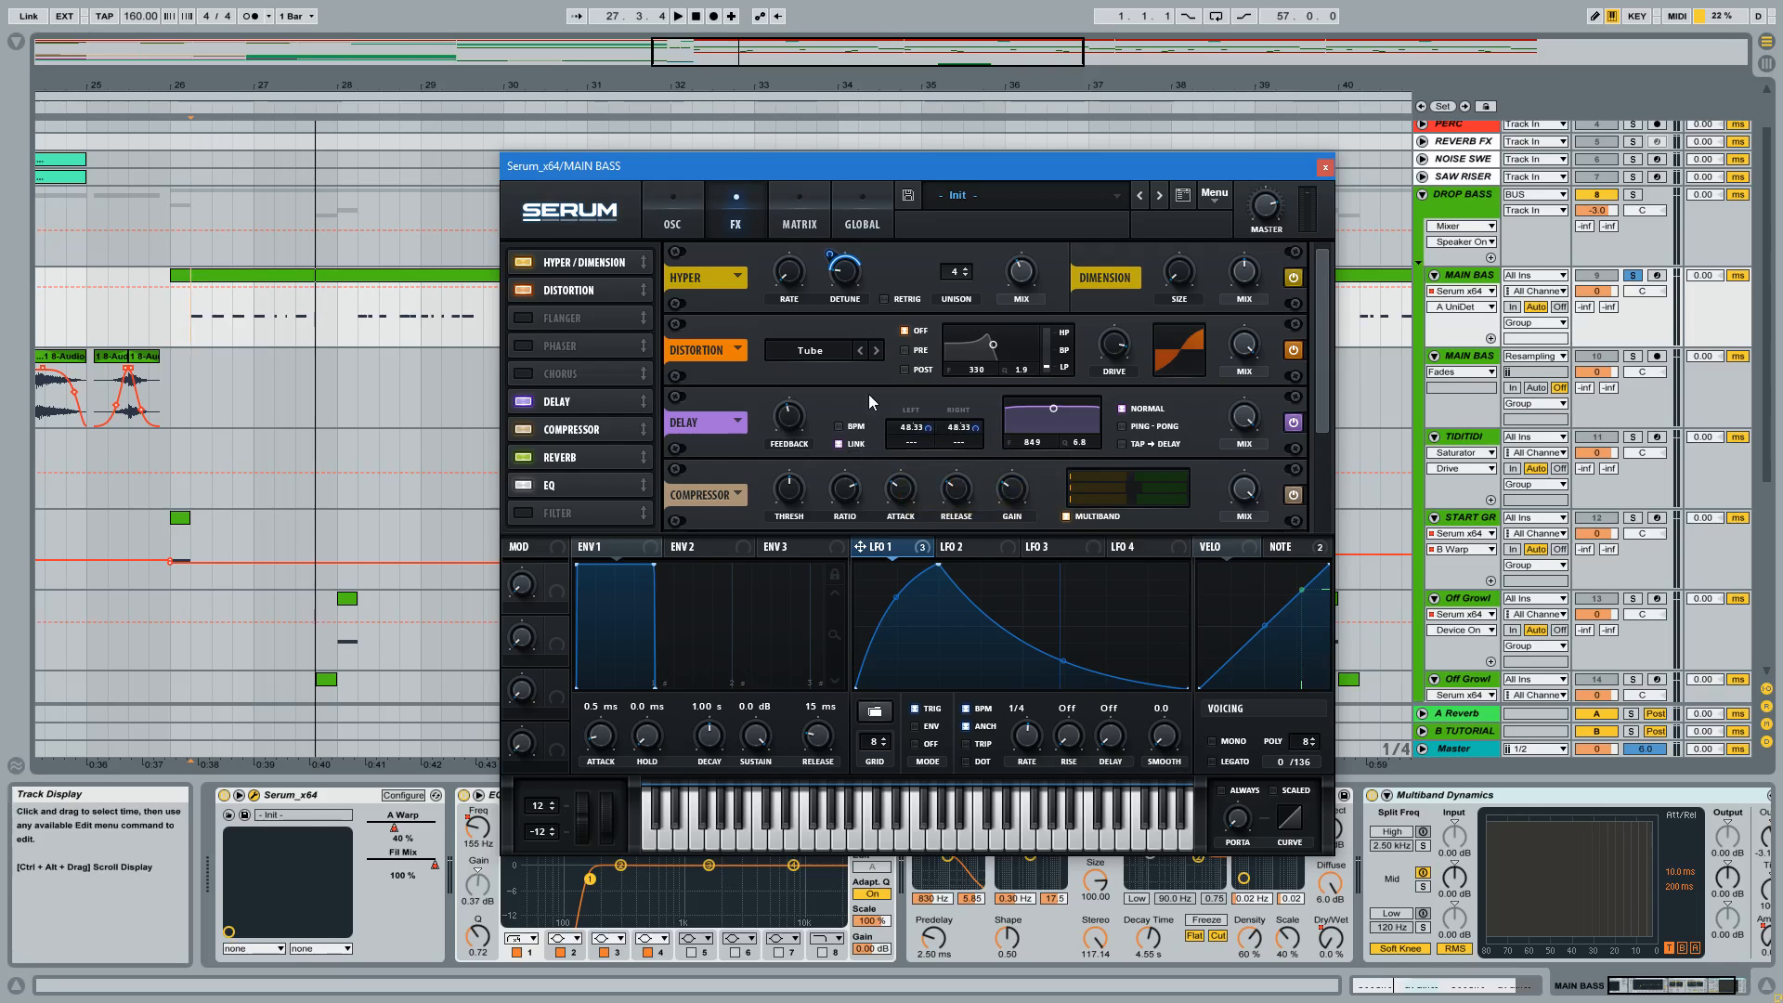
Set Serum's linked Delay times to 40.83 ms and compare the bass with the Delay effect on and off, leaving it on.
{"action": "left_click", "coordinate": [840, 444]}
{"action": "mouse_move", "coordinate": [905, 425]}
{"action": "left_mouse_down"}
{"action": "mouse_move", "coordinate": [920, 406]}
{"action": "mouse_move", "coordinate": [922, 445]}
{"action": "mouse_move", "coordinate": [908, 422]}
{"action": "left_mouse_up"}
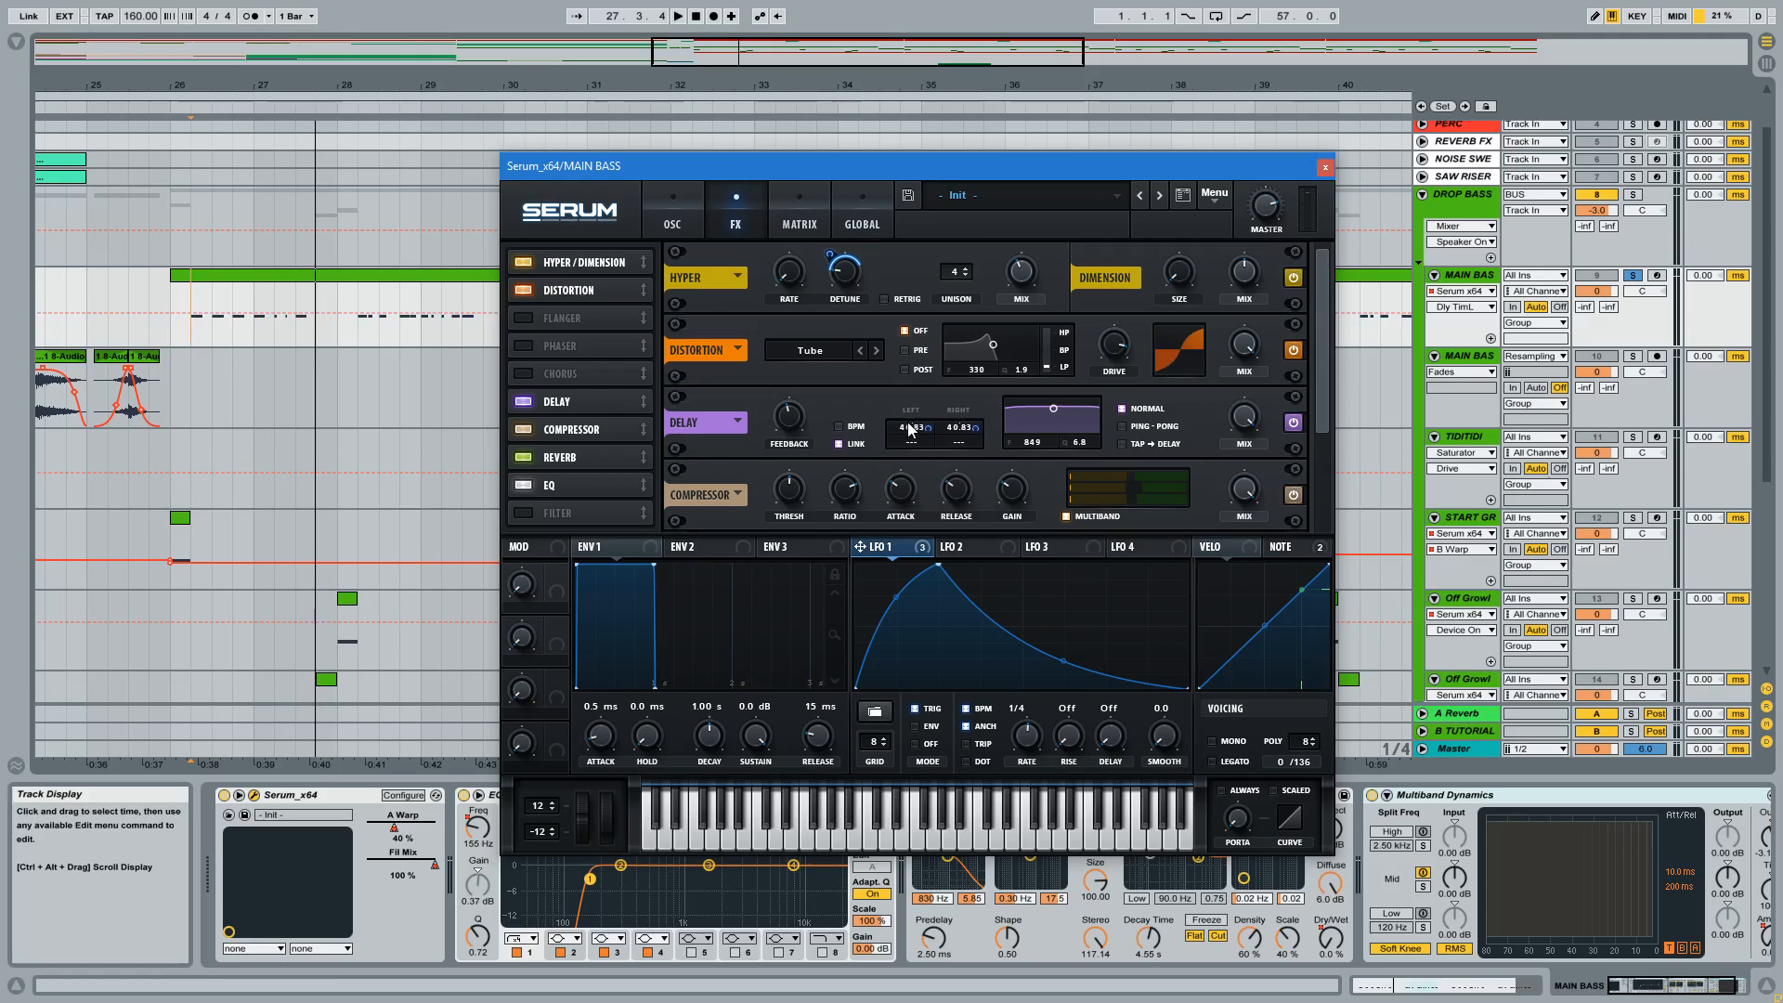
{"action": "key", "text": "space"}
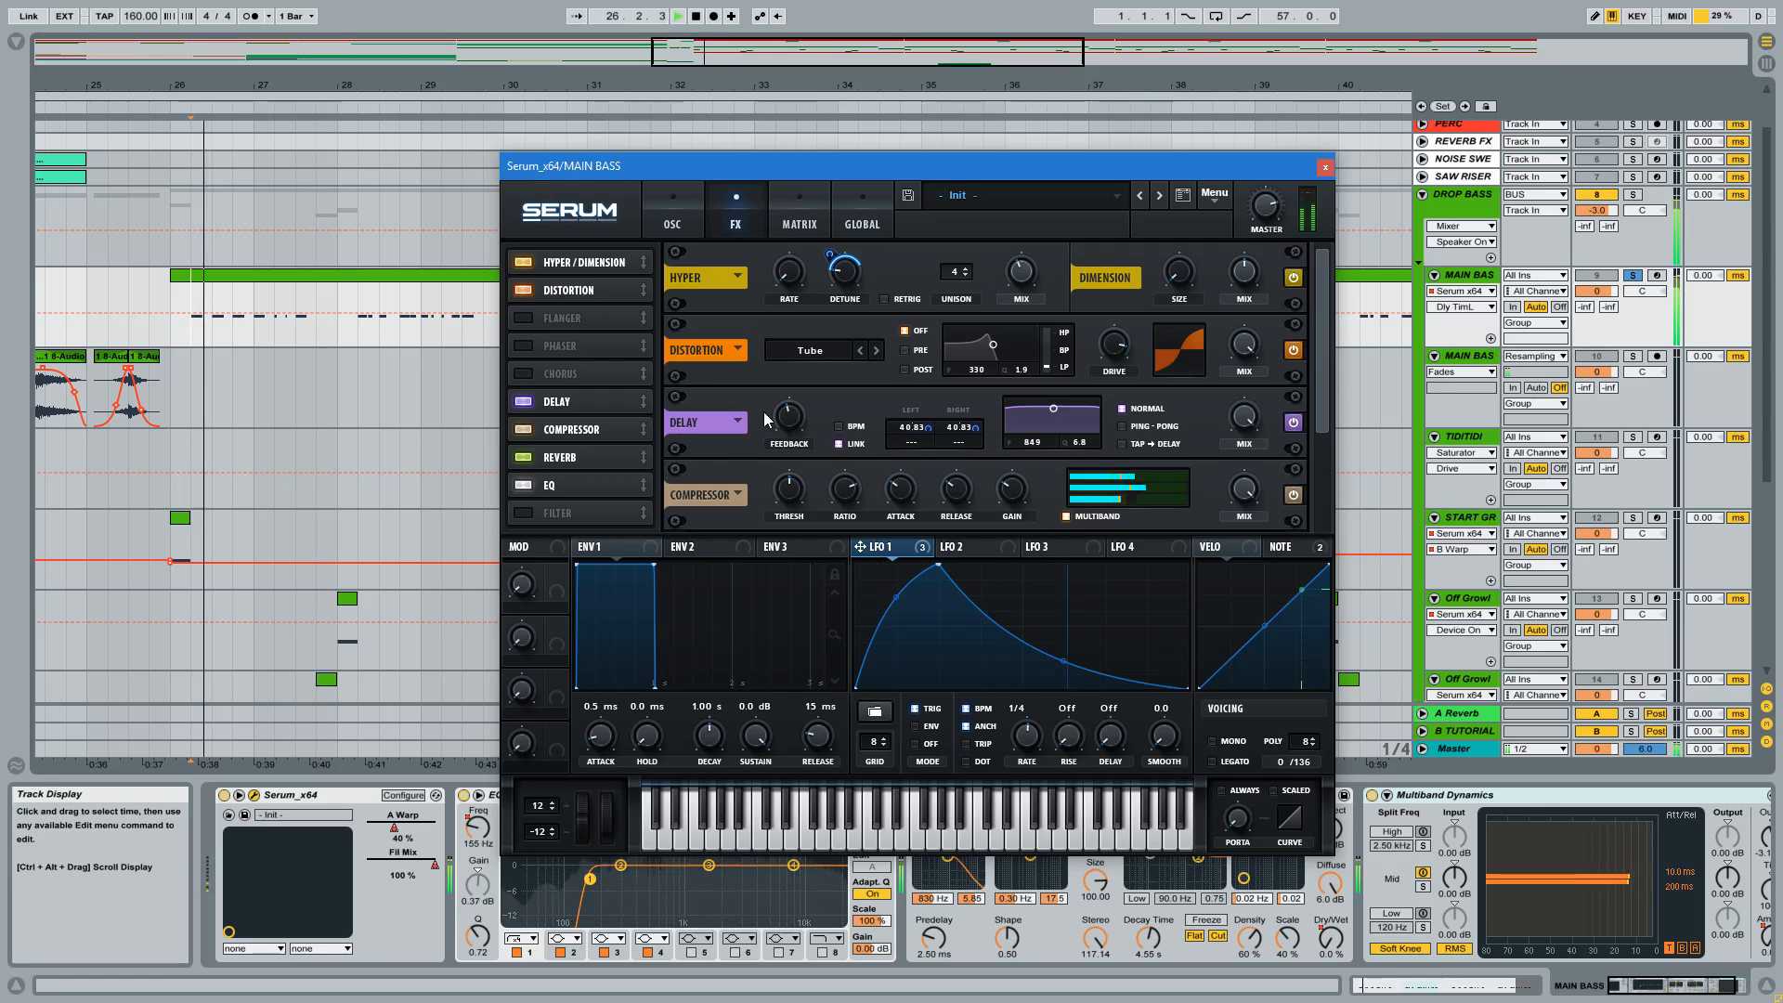
{"action": "left_click", "coordinate": [1294, 425]}
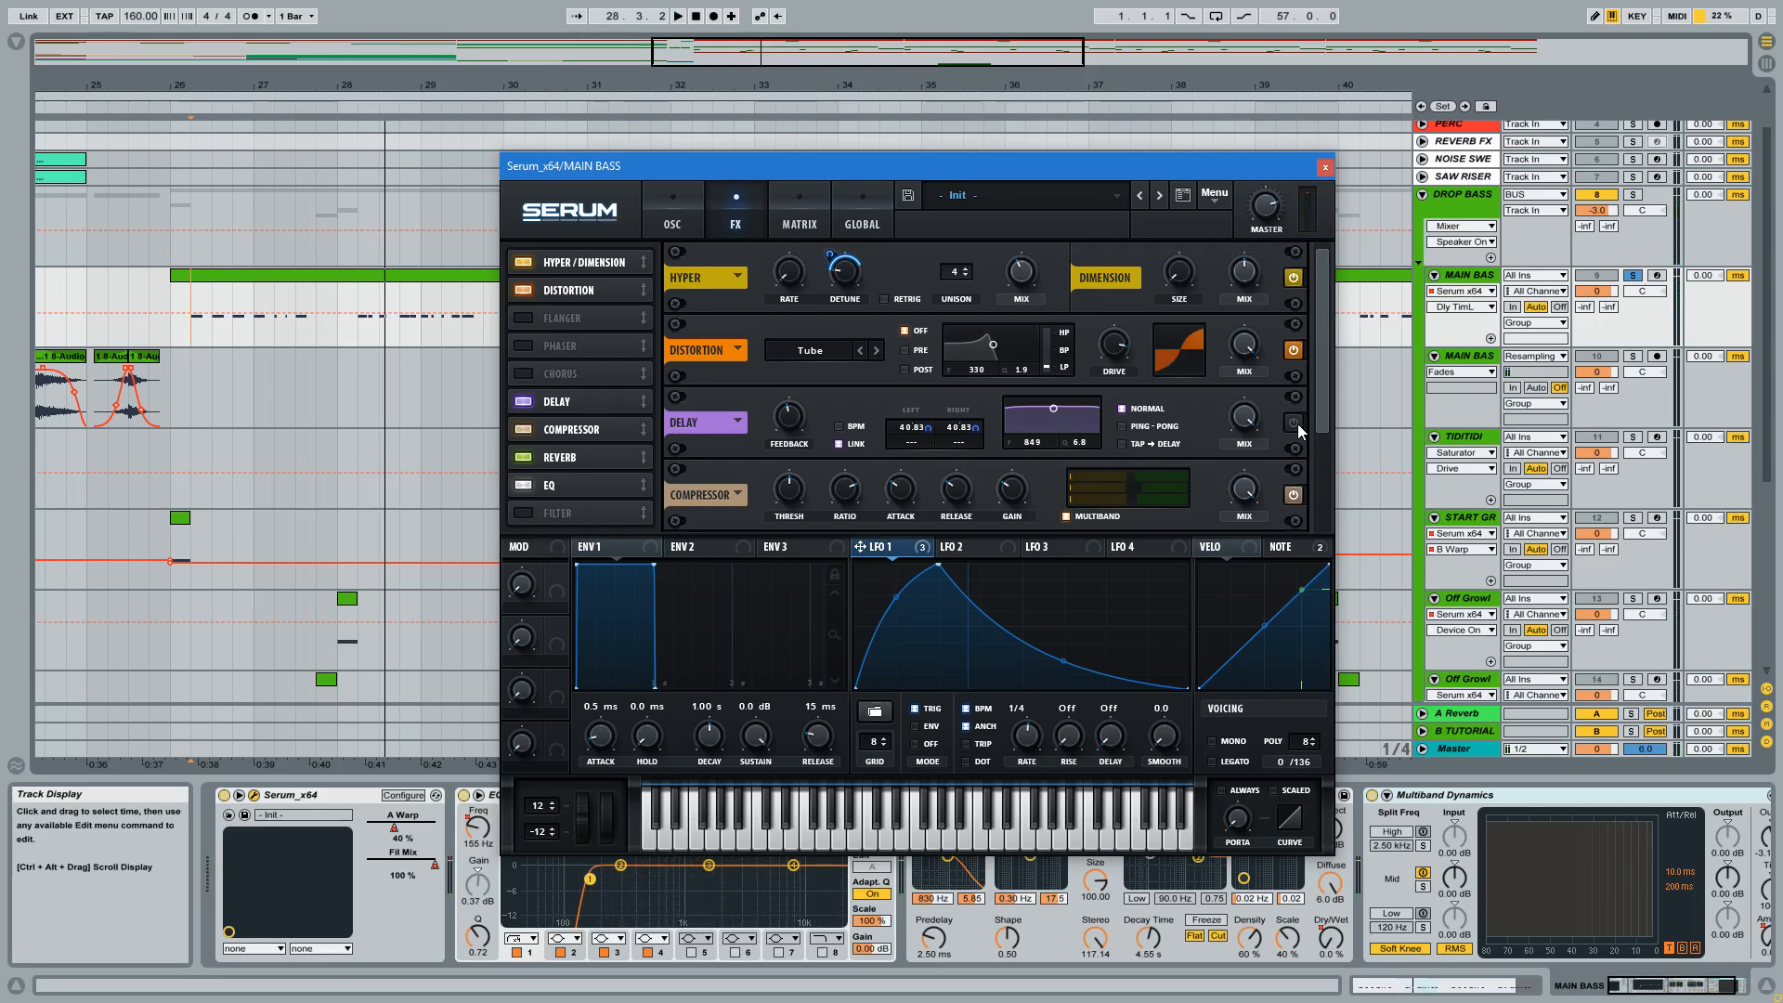
{"action": "left_click", "coordinate": [1293, 422]}
{"action": "key", "text": "space"}
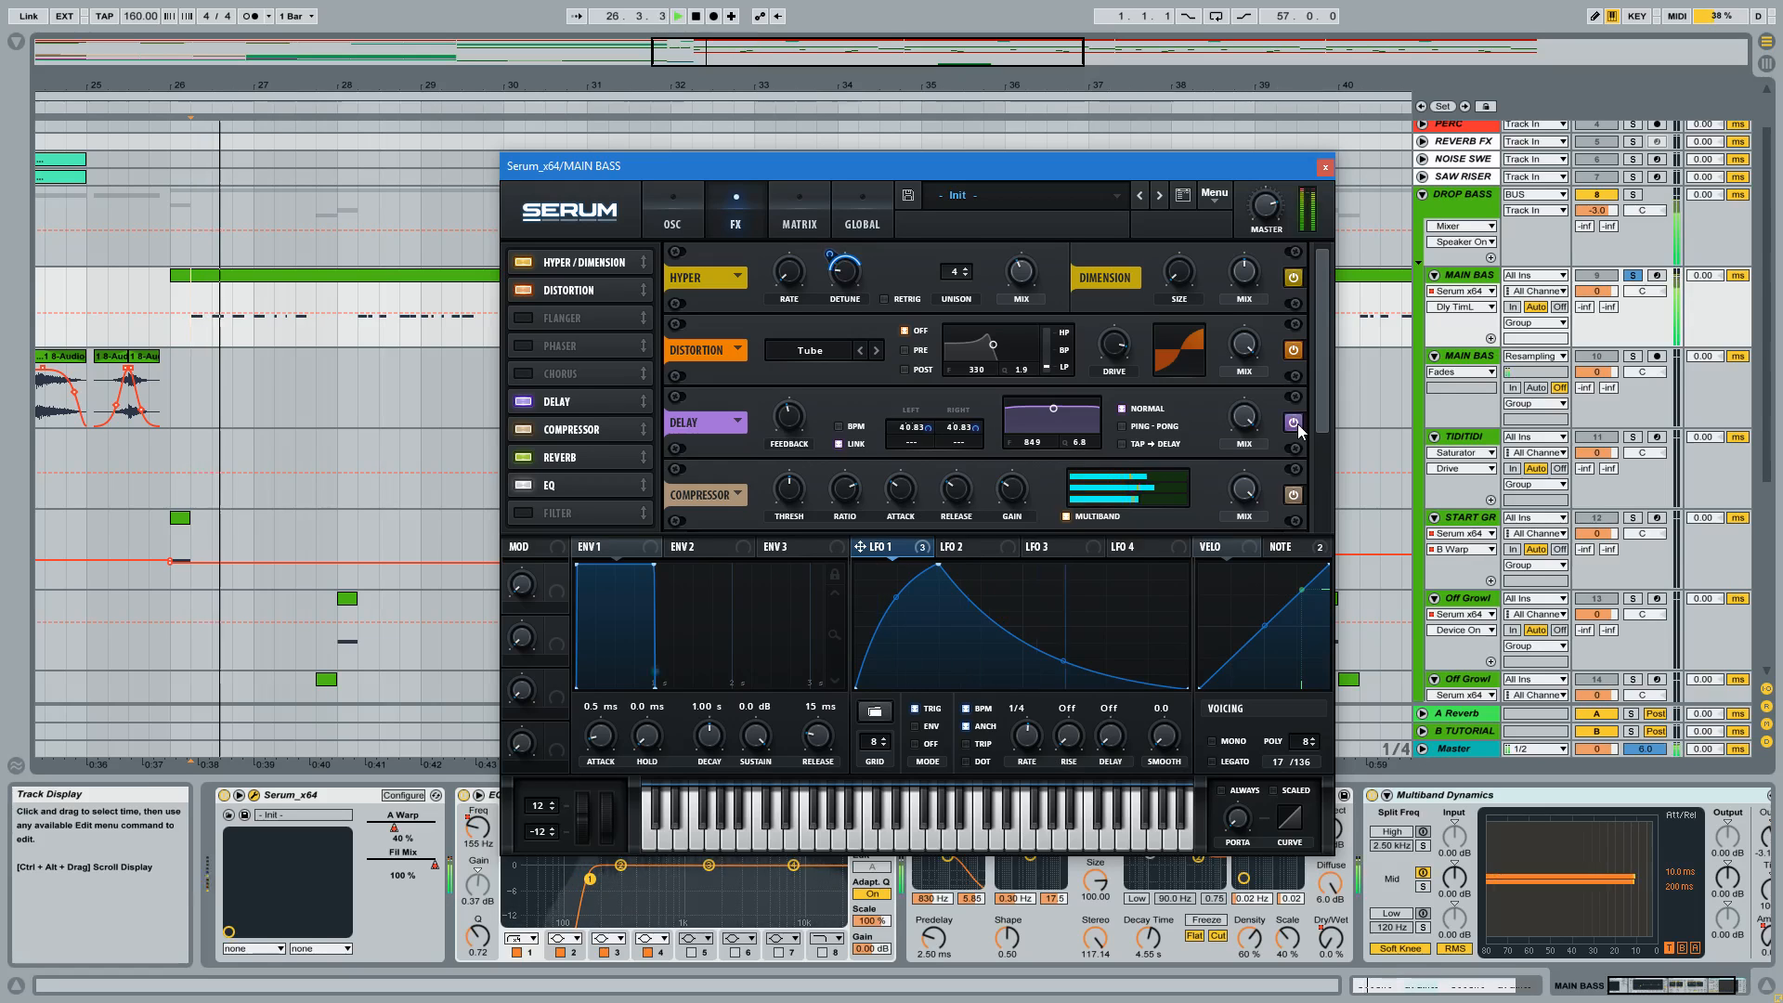
Adjust the linked Delay times to 49.68 ms while the bass plays.
{"action": "left_click_drag", "start_coordinate": [905, 433], "coordinate": [903, 427]}
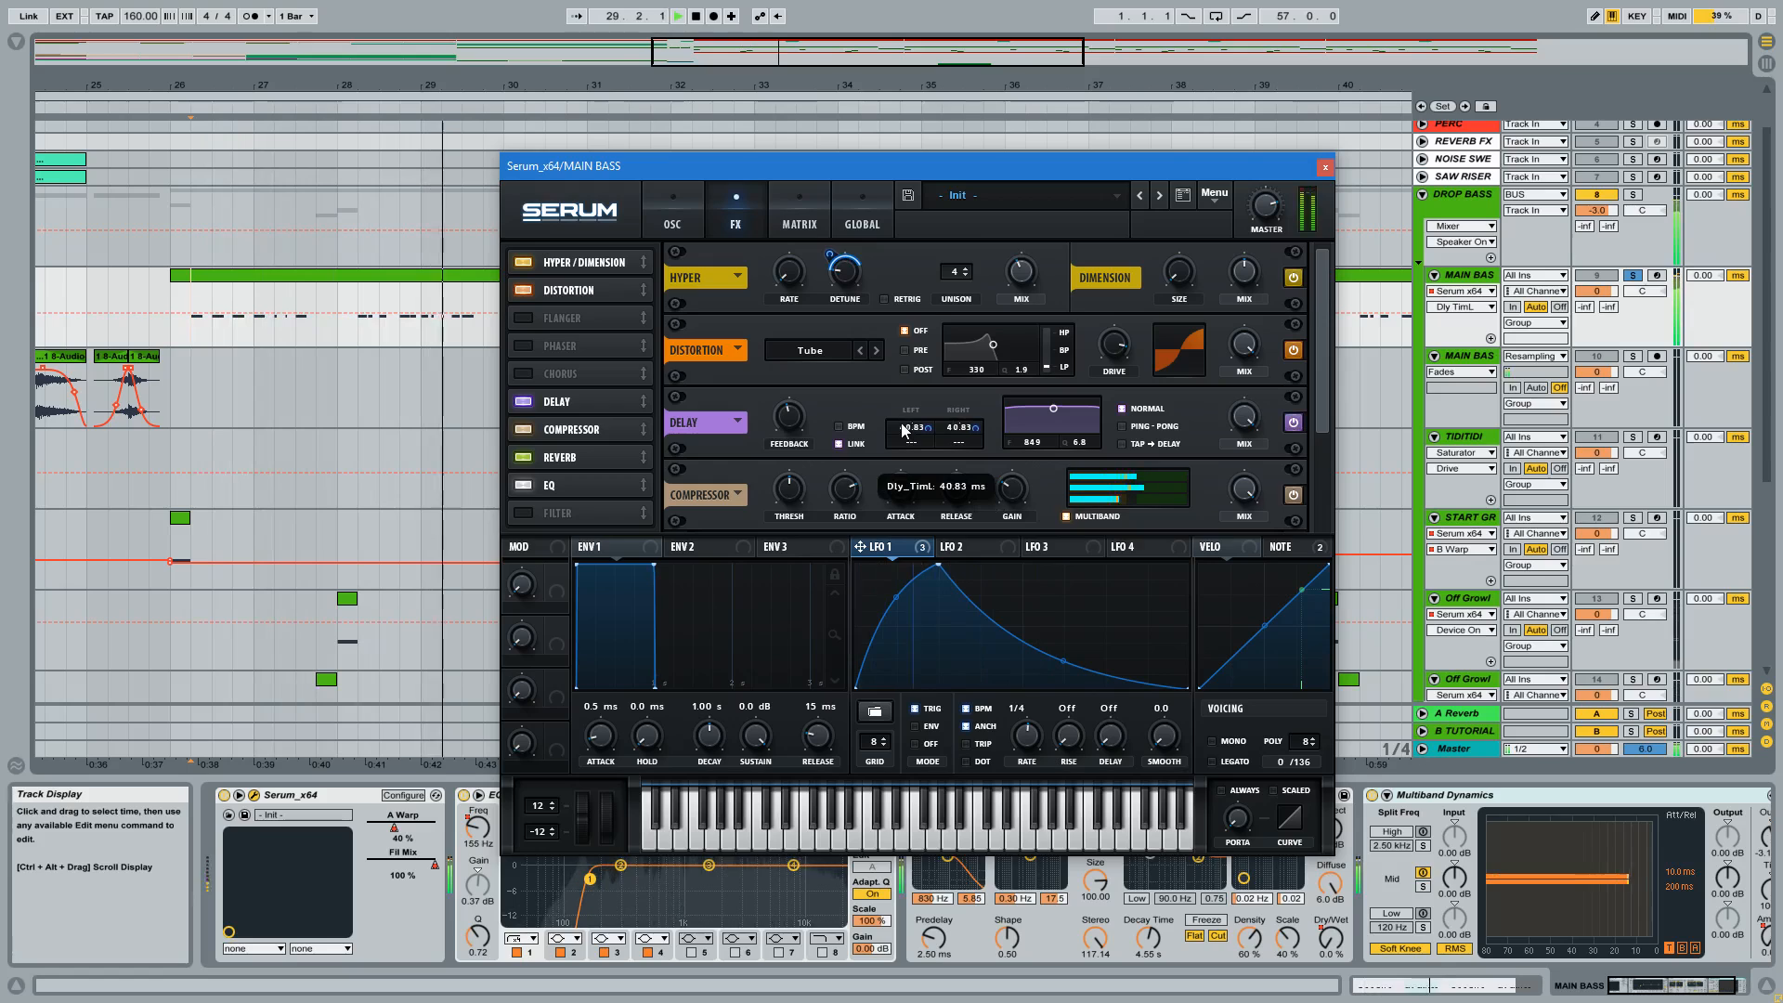
{"action": "mouse_move", "coordinate": [902, 426]}
{"action": "left_mouse_down"}
{"action": "mouse_move", "coordinate": [907, 455]}
{"action": "mouse_move", "coordinate": [907, 403]}
{"action": "mouse_move", "coordinate": [903, 430]}
{"action": "left_mouse_up"}
{"action": "key", "text": "space"}
{"action": "key", "text": "space"}
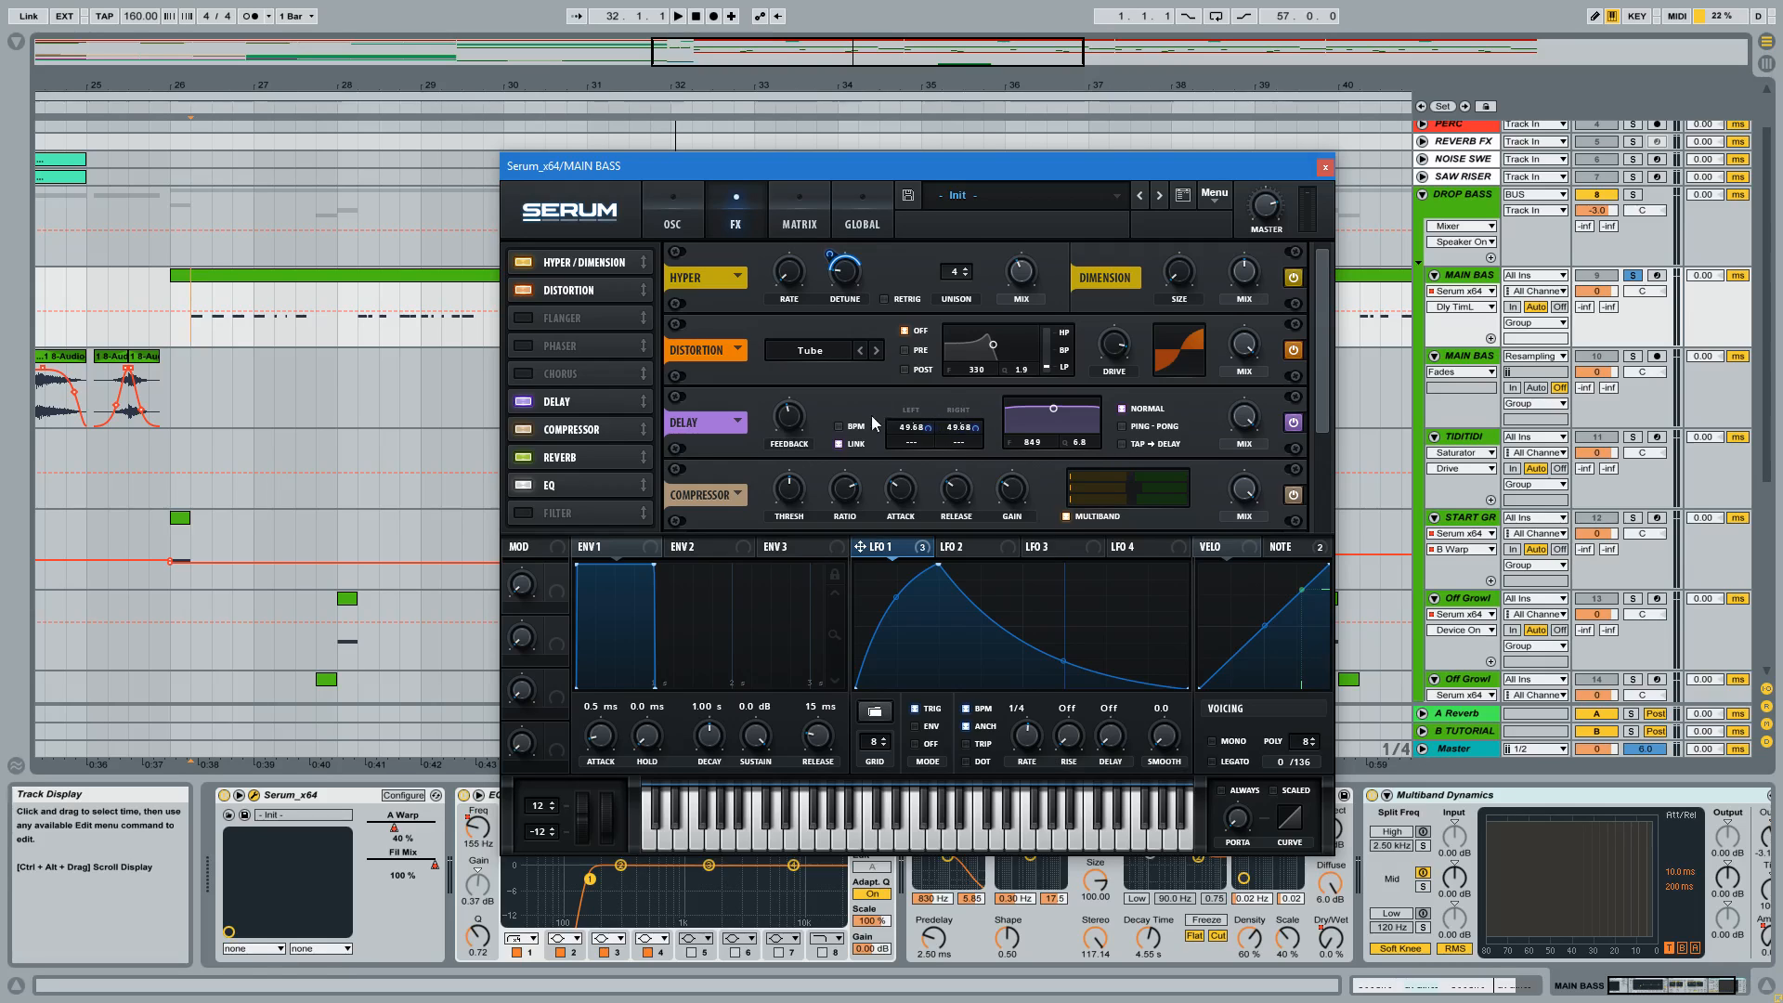
Select Serum's Note modulation source and arm the MAIN BASS track for live playing.
{"action": "left_click", "coordinate": [1303, 550]}
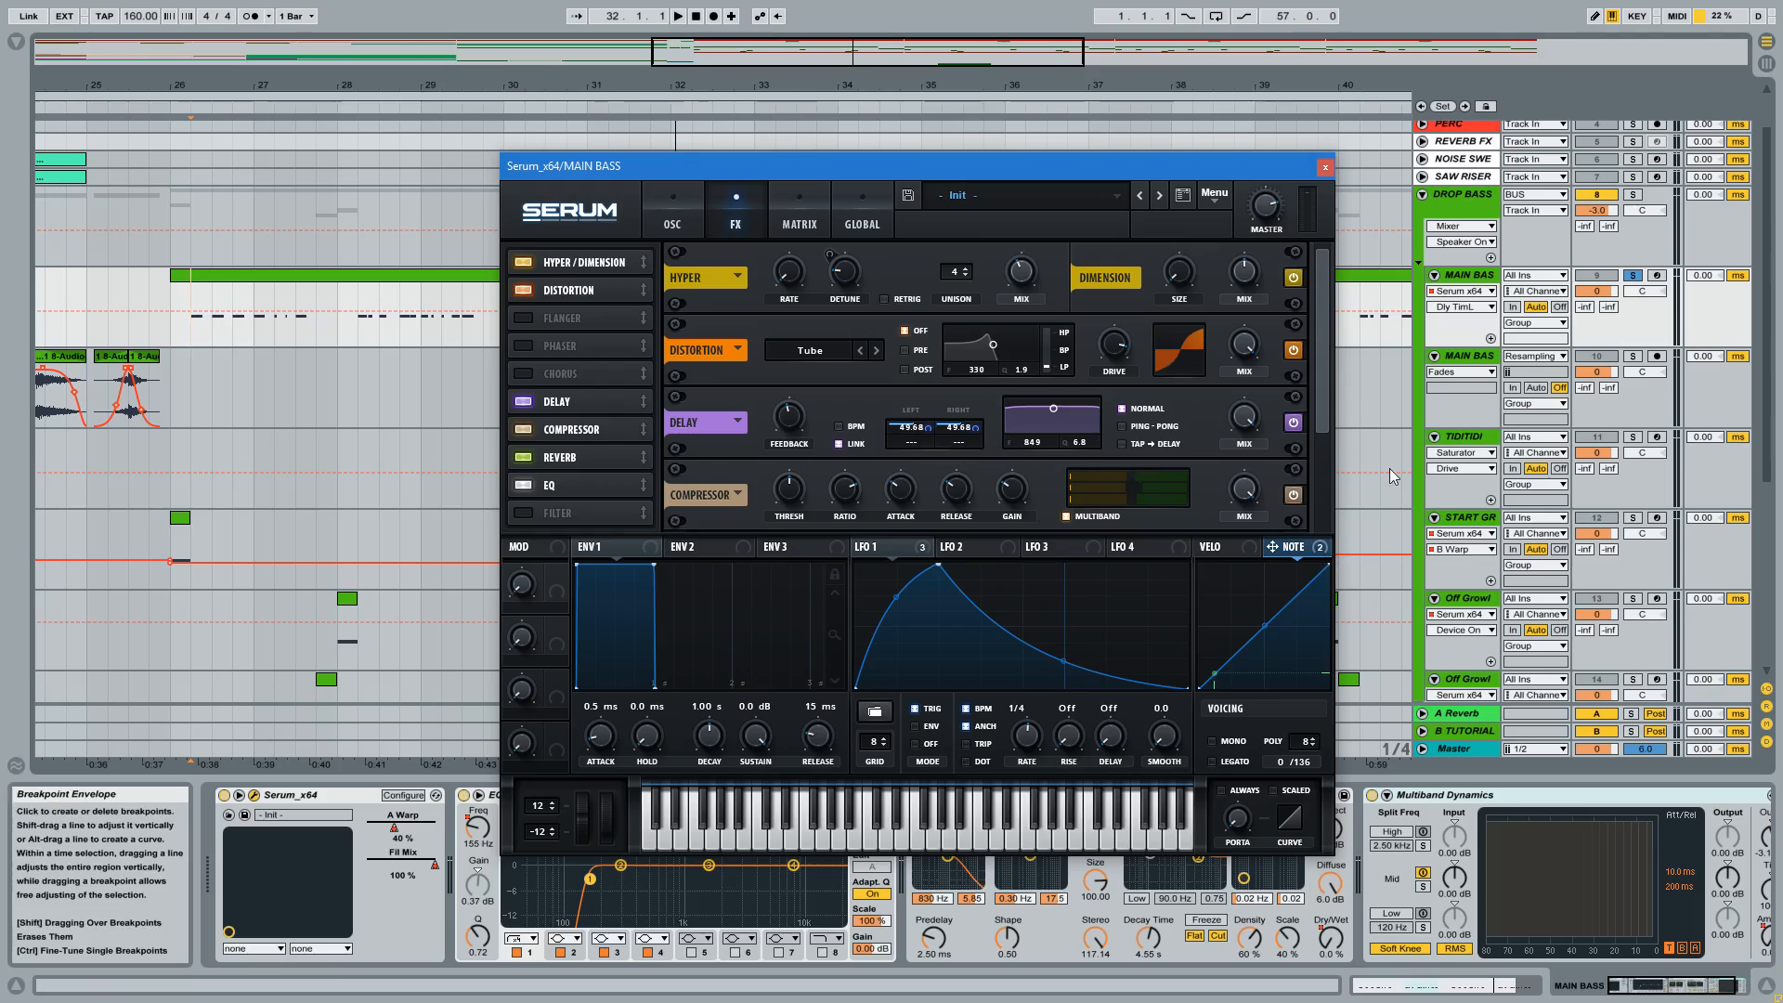
{"action": "left_click", "coordinate": [1659, 279]}
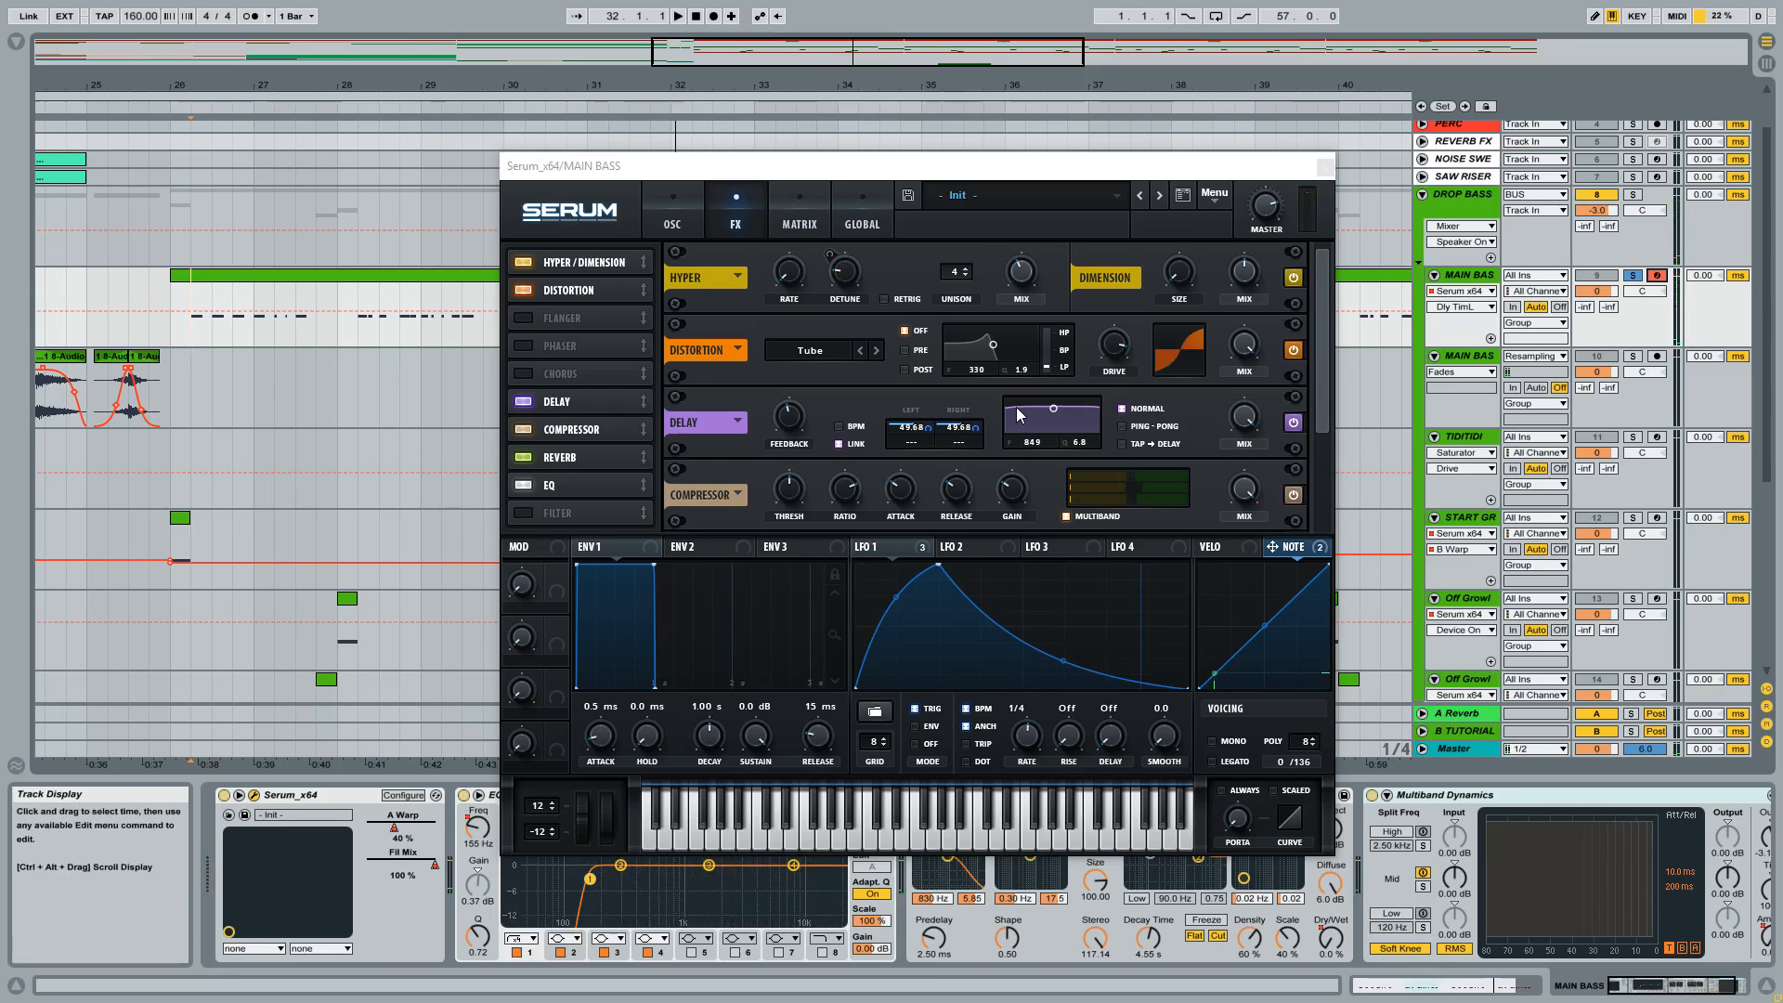
{"action": "left_click", "coordinate": [1320, 351]}
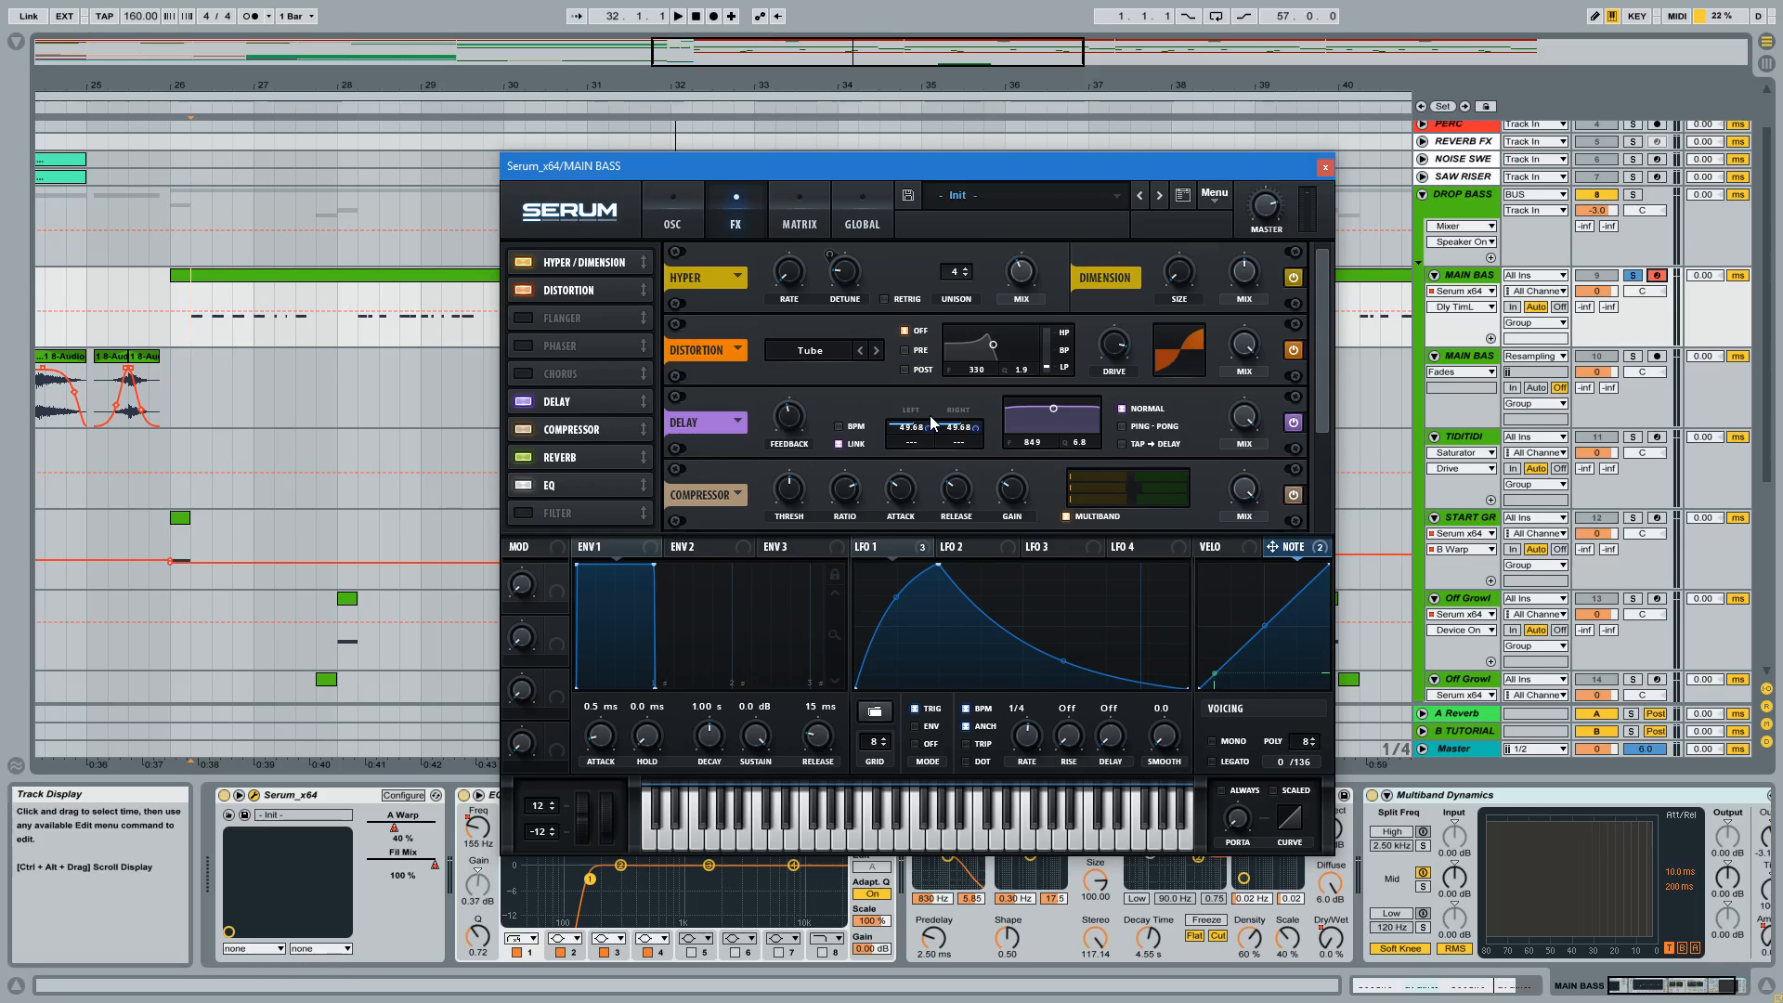
Bypass all destinations of the Note modulation and lower the linked Delay times.
{"action": "left_click", "coordinate": [1310, 550]}
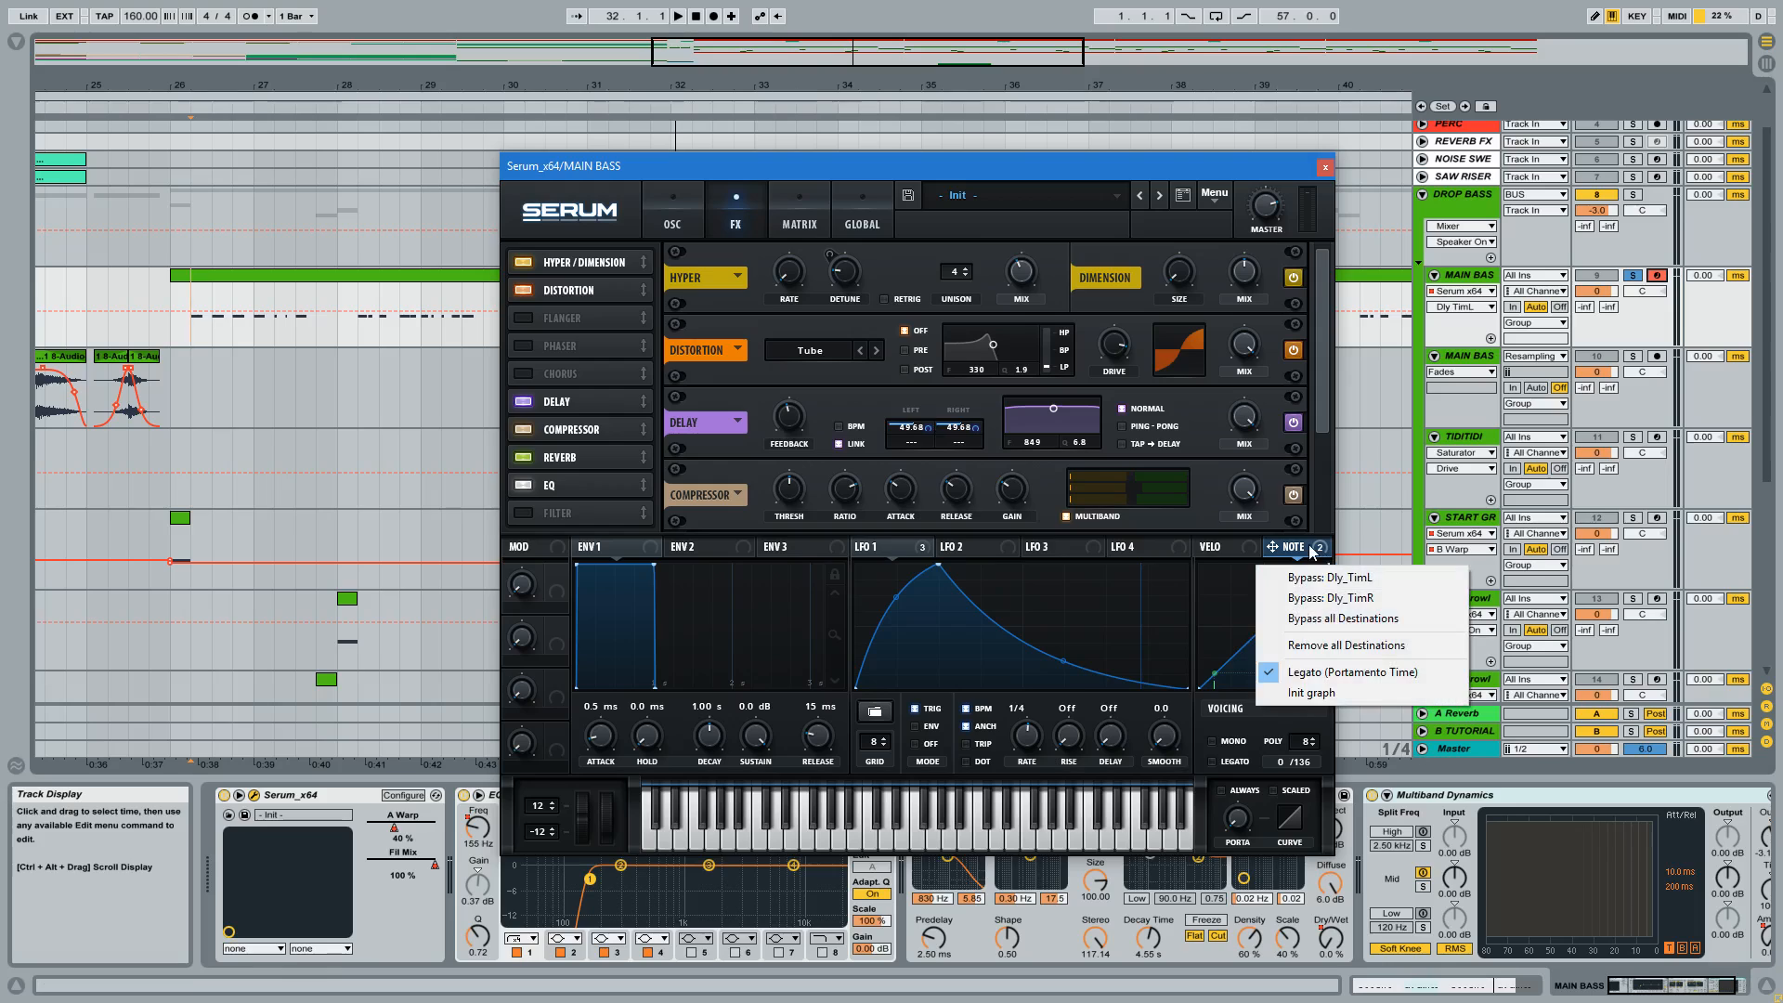
{"action": "left_click", "coordinate": [1305, 622]}
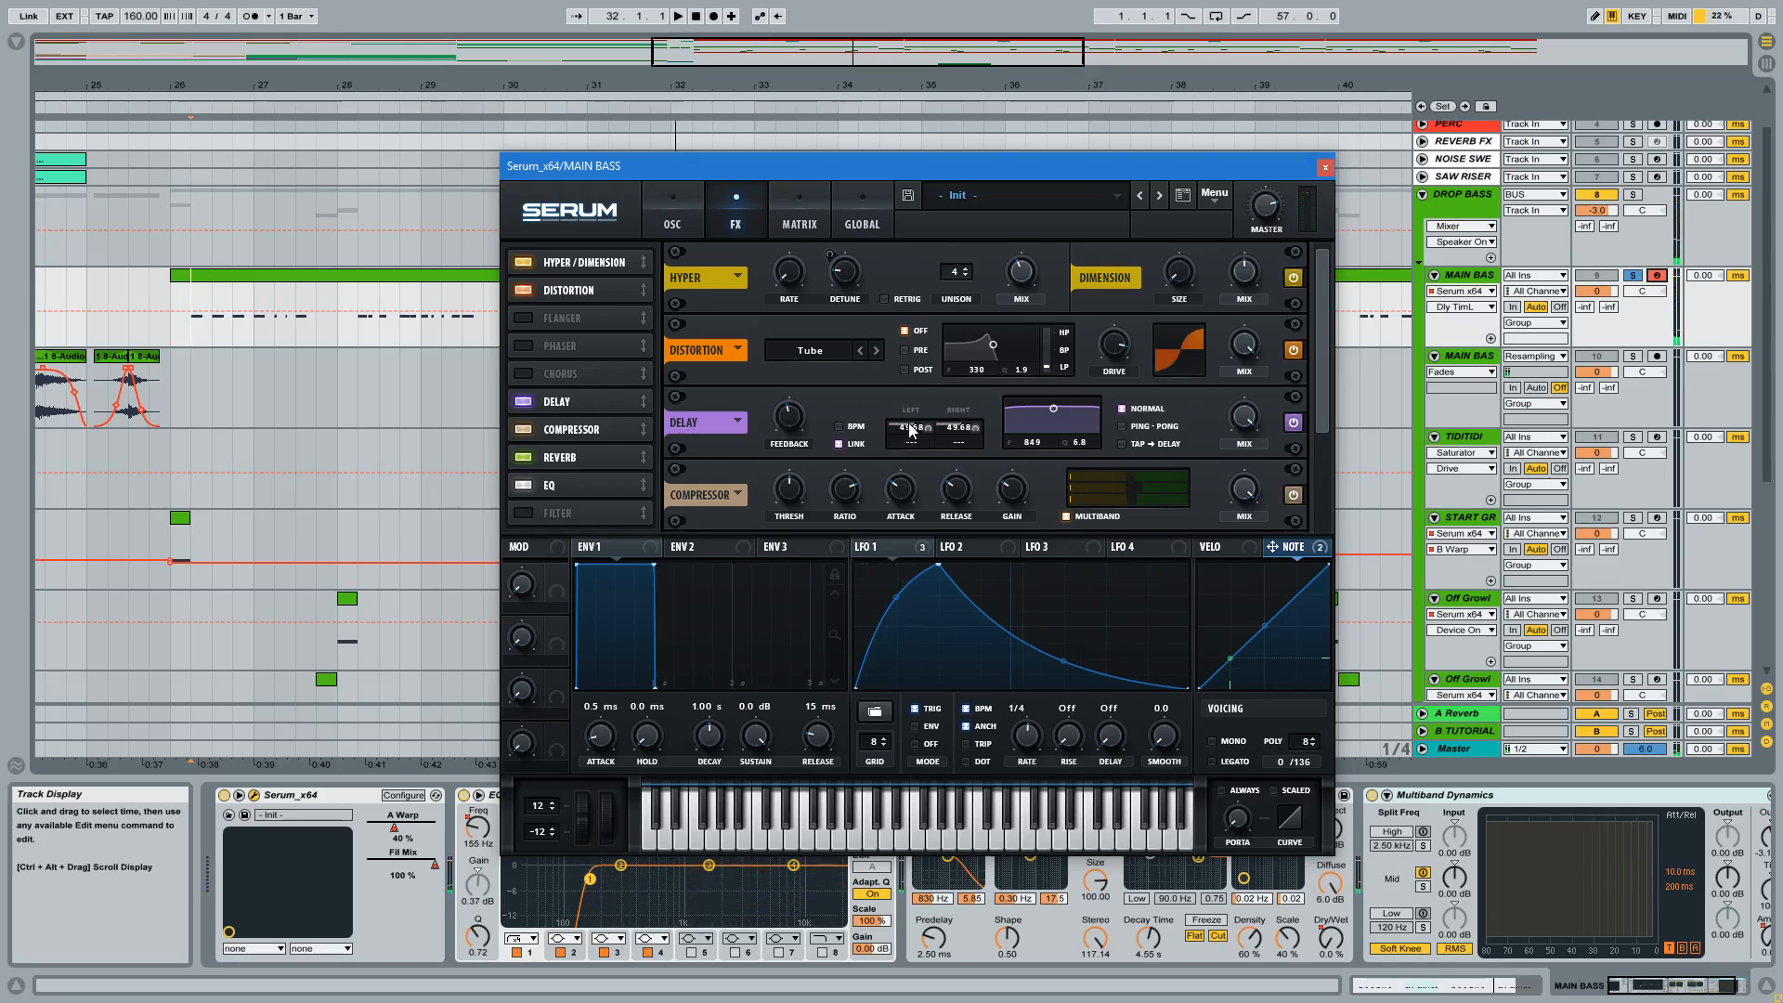
{"action": "left_click_drag", "start_coordinate": [911, 427], "coordinate": [908, 455]}
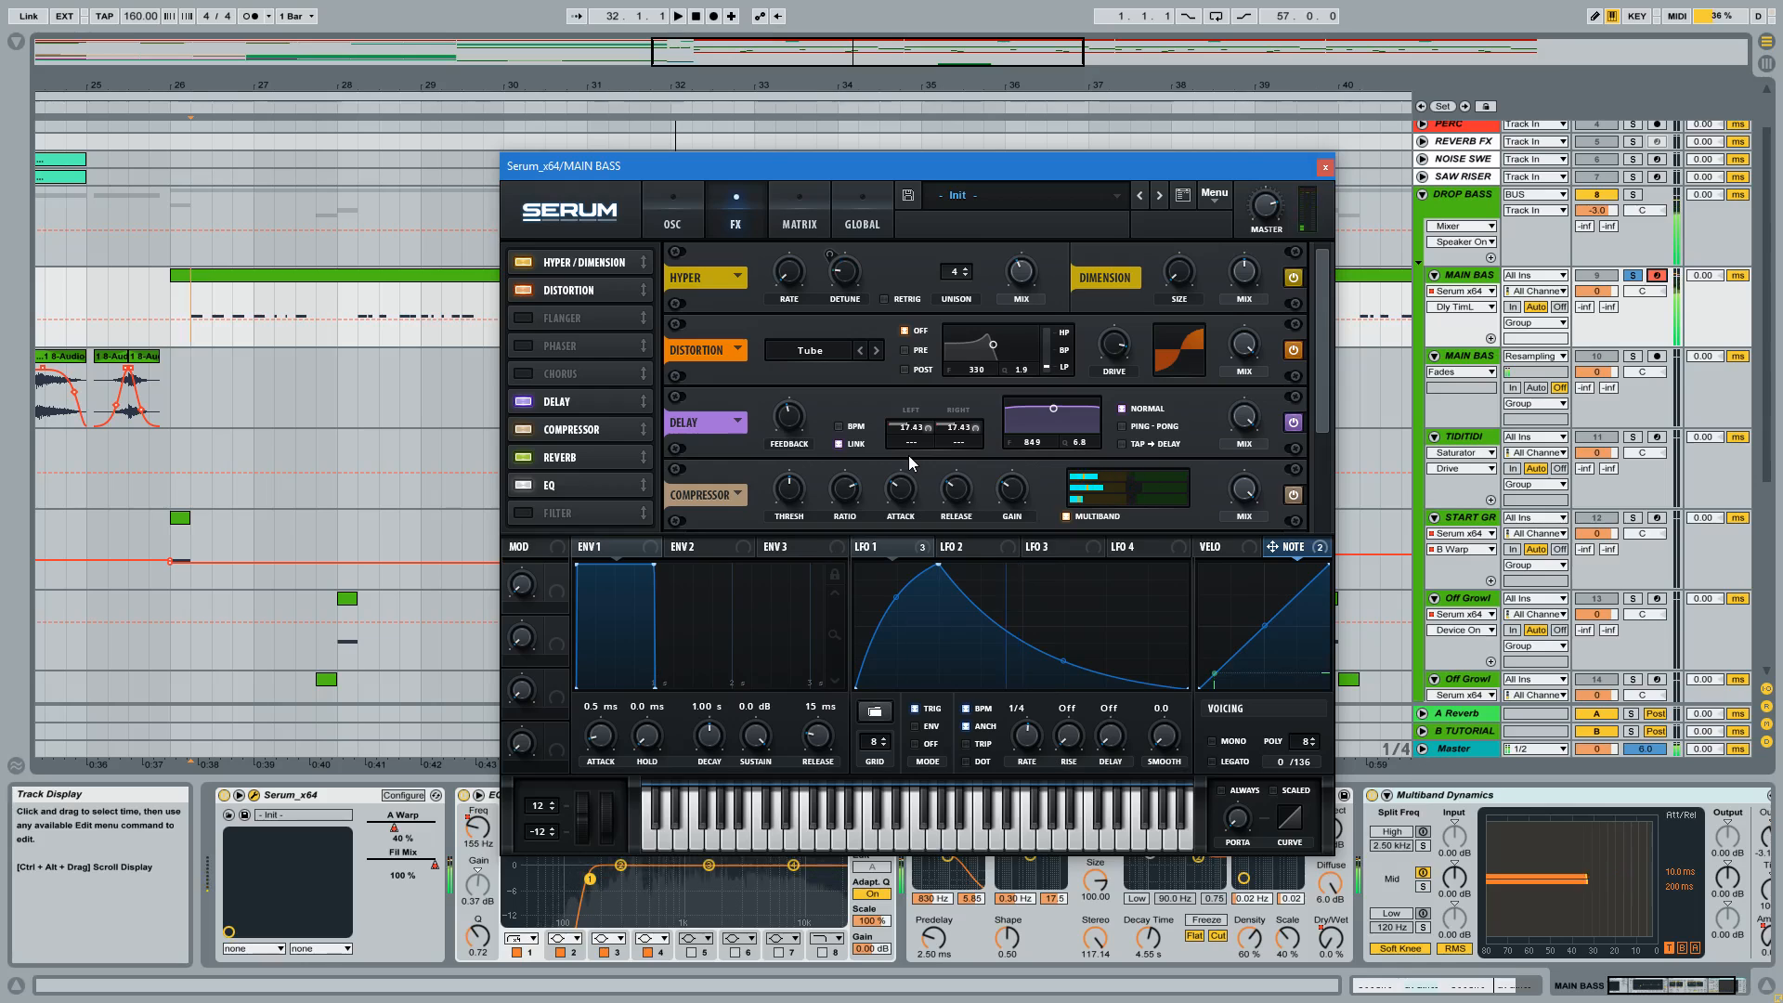
Reactivate all Note modulation destinations, set the linked Delay times to 48.33 ms and play a test note.
{"action": "right_click", "coordinate": [1298, 550]}
{"action": "left_click", "coordinate": [1305, 619]}
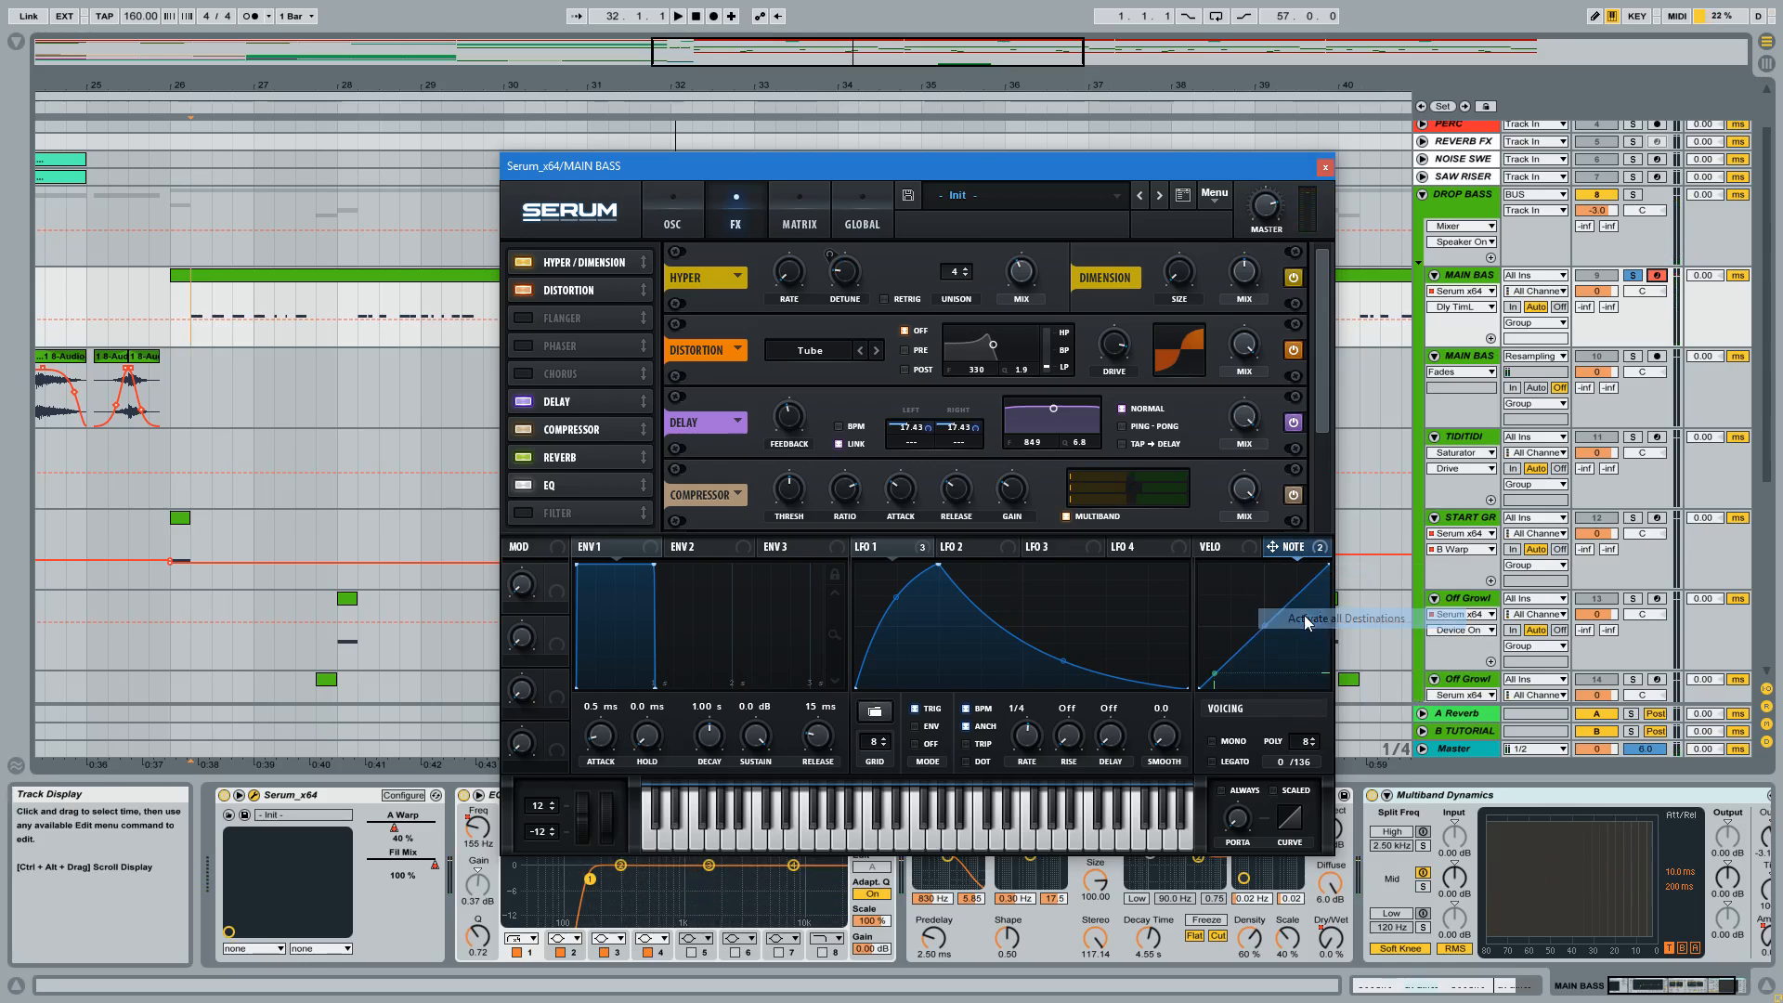
{"action": "left_click_drag", "start_coordinate": [913, 429], "coordinate": [925, 412]}
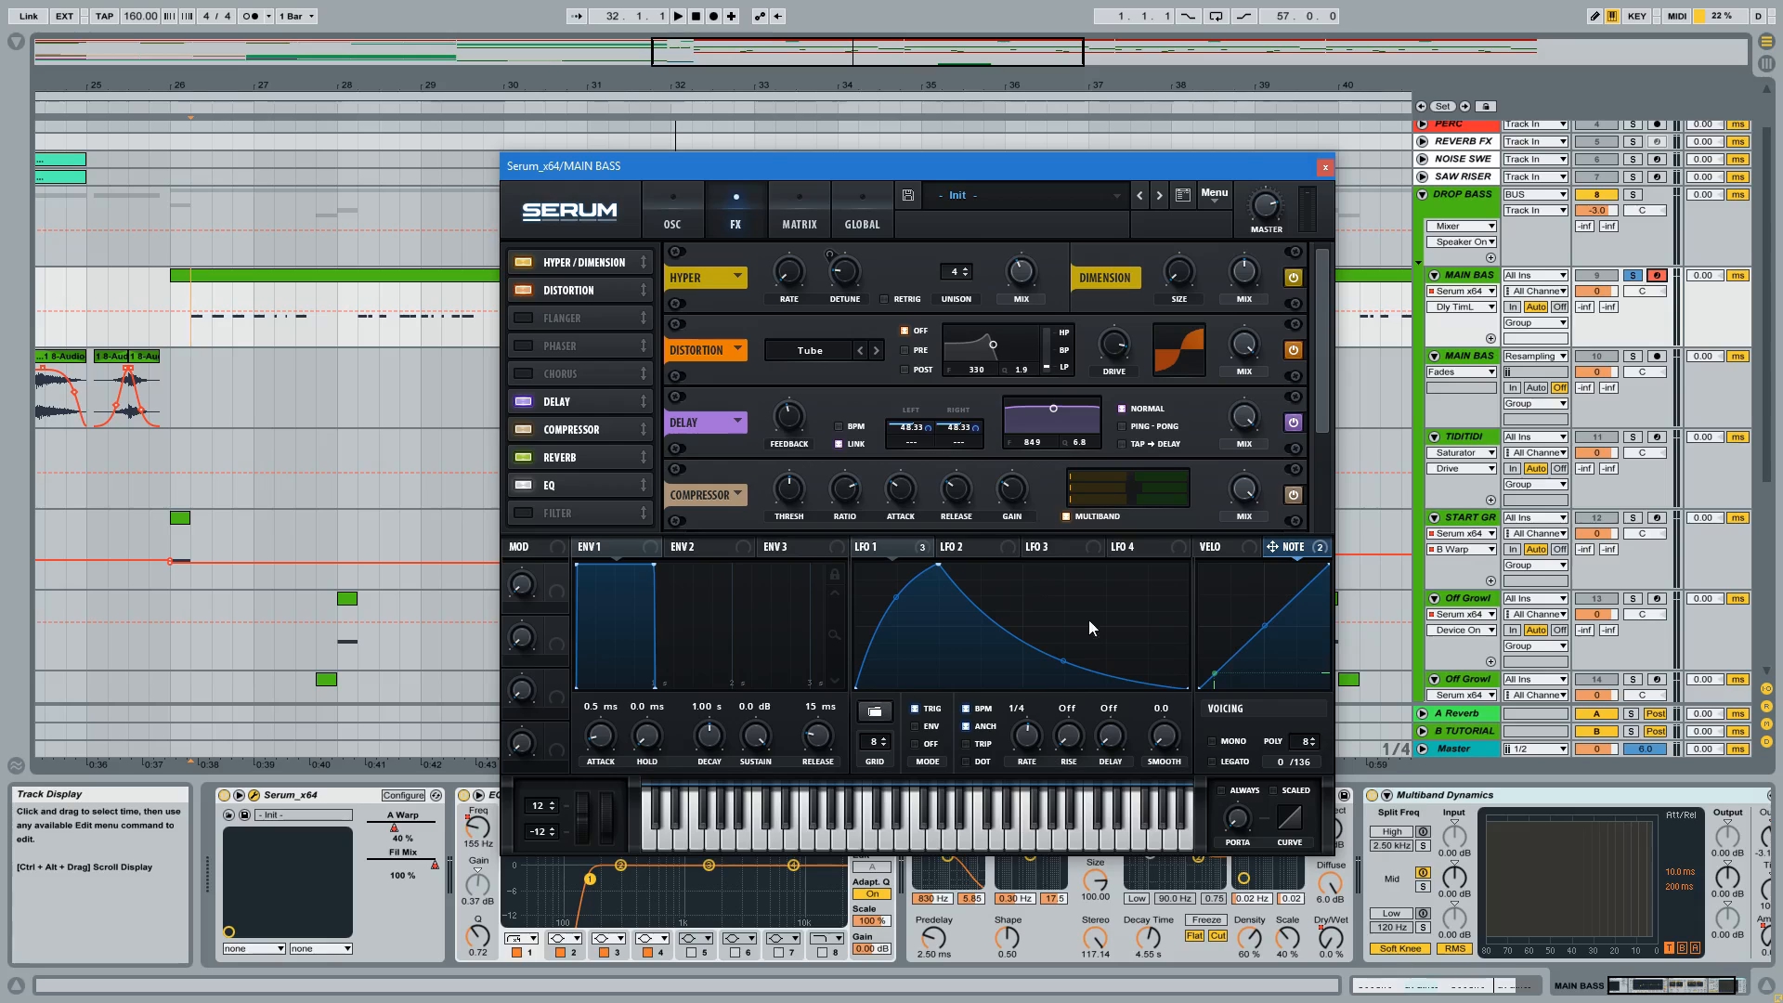
{"action": "key", "text": "k"}
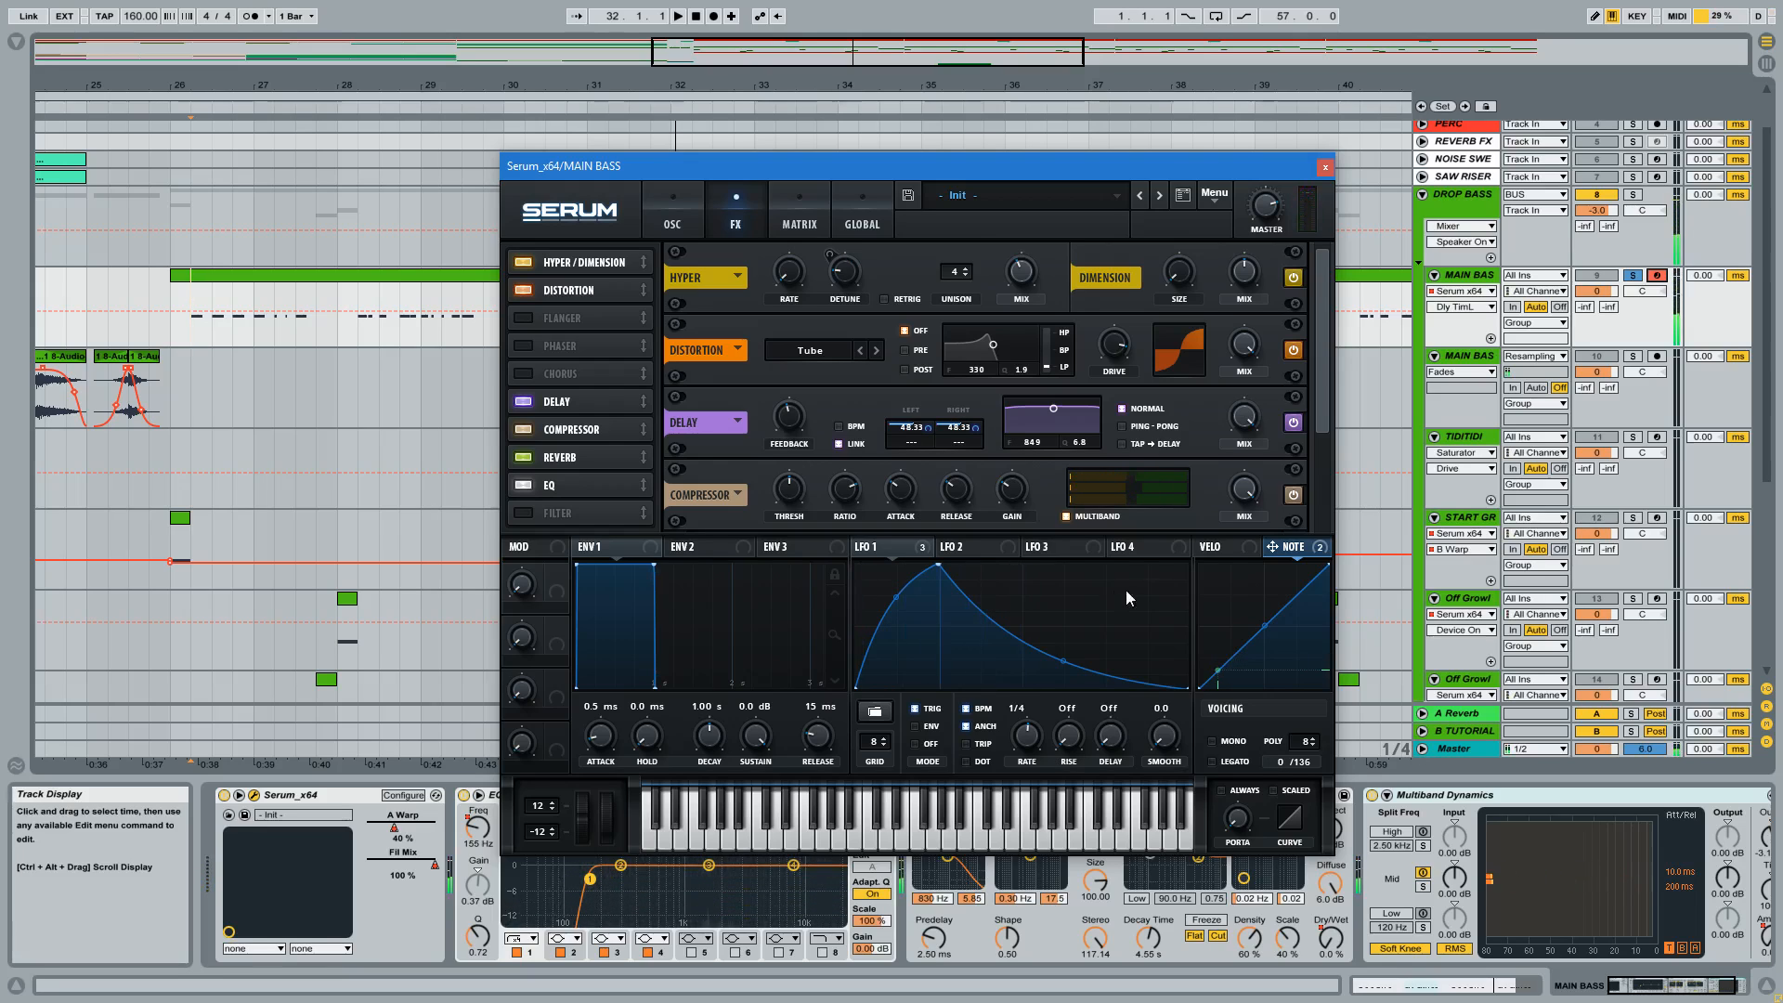
Review the Compressor, Reverb and EQ in Serum's effects rack and turn off the EQ.
{"action": "left_click_drag", "start_coordinate": [1326, 366], "coordinate": [1311, 415]}
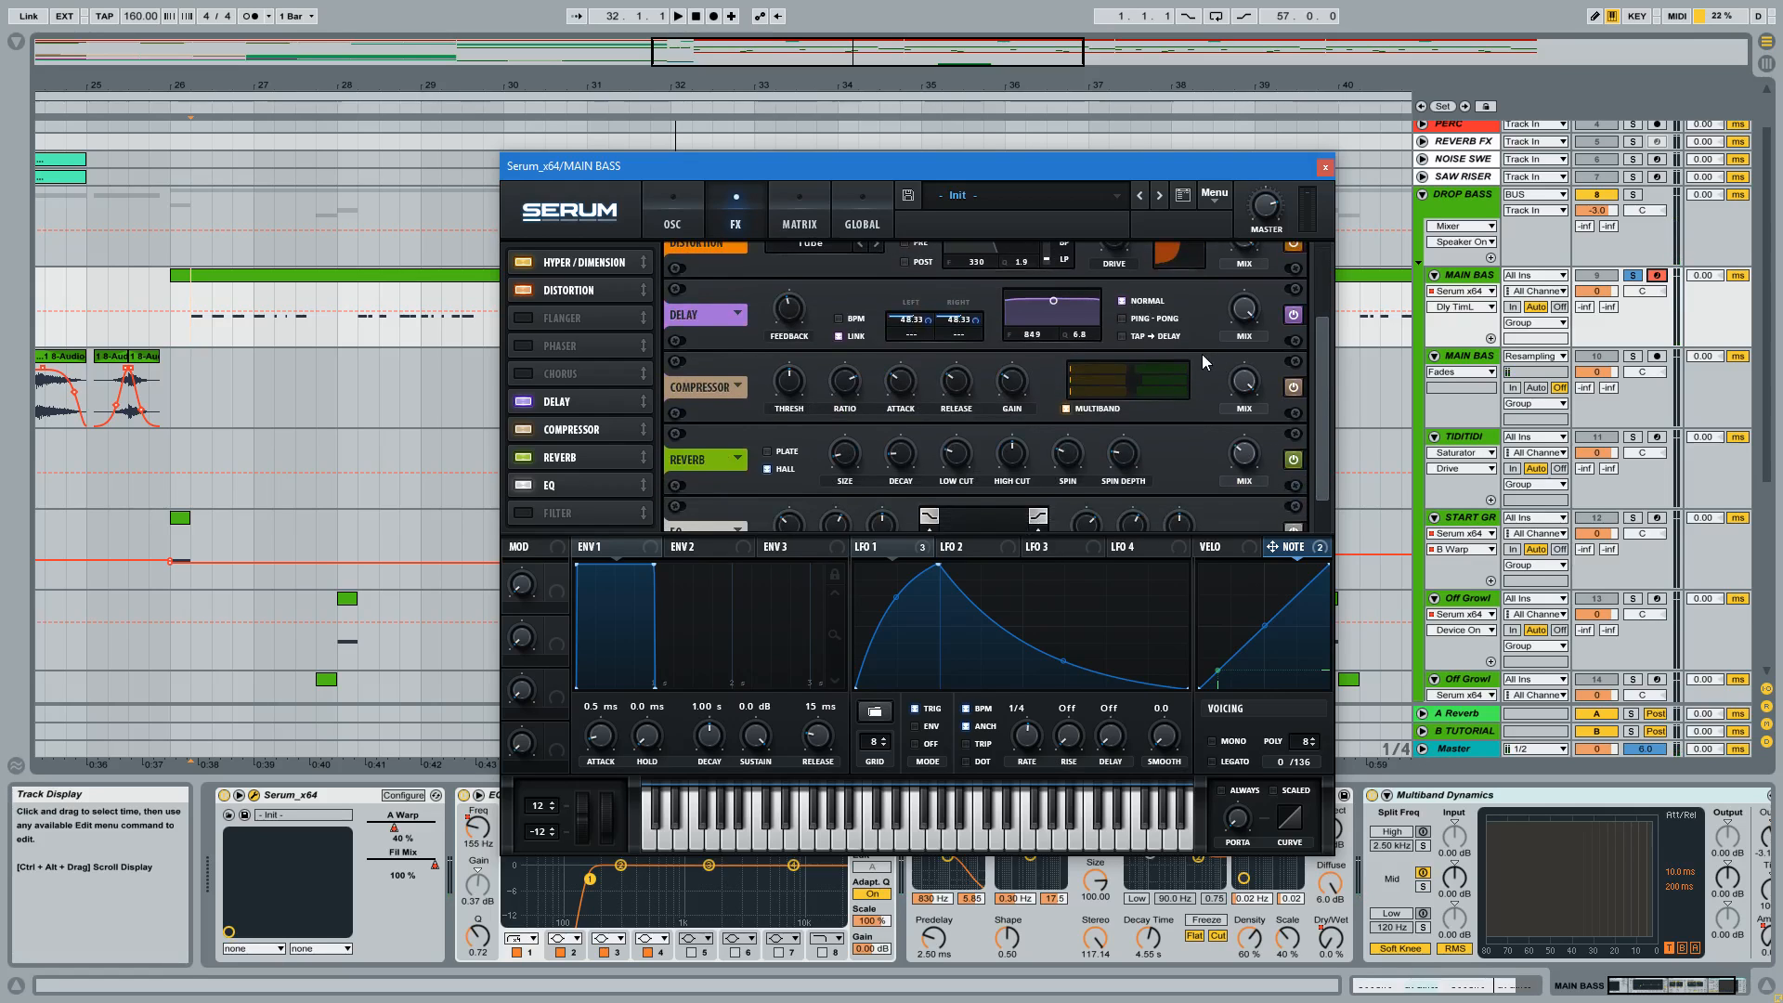
{"action": "left_click_drag", "start_coordinate": [1325, 366], "coordinate": [1324, 433]}
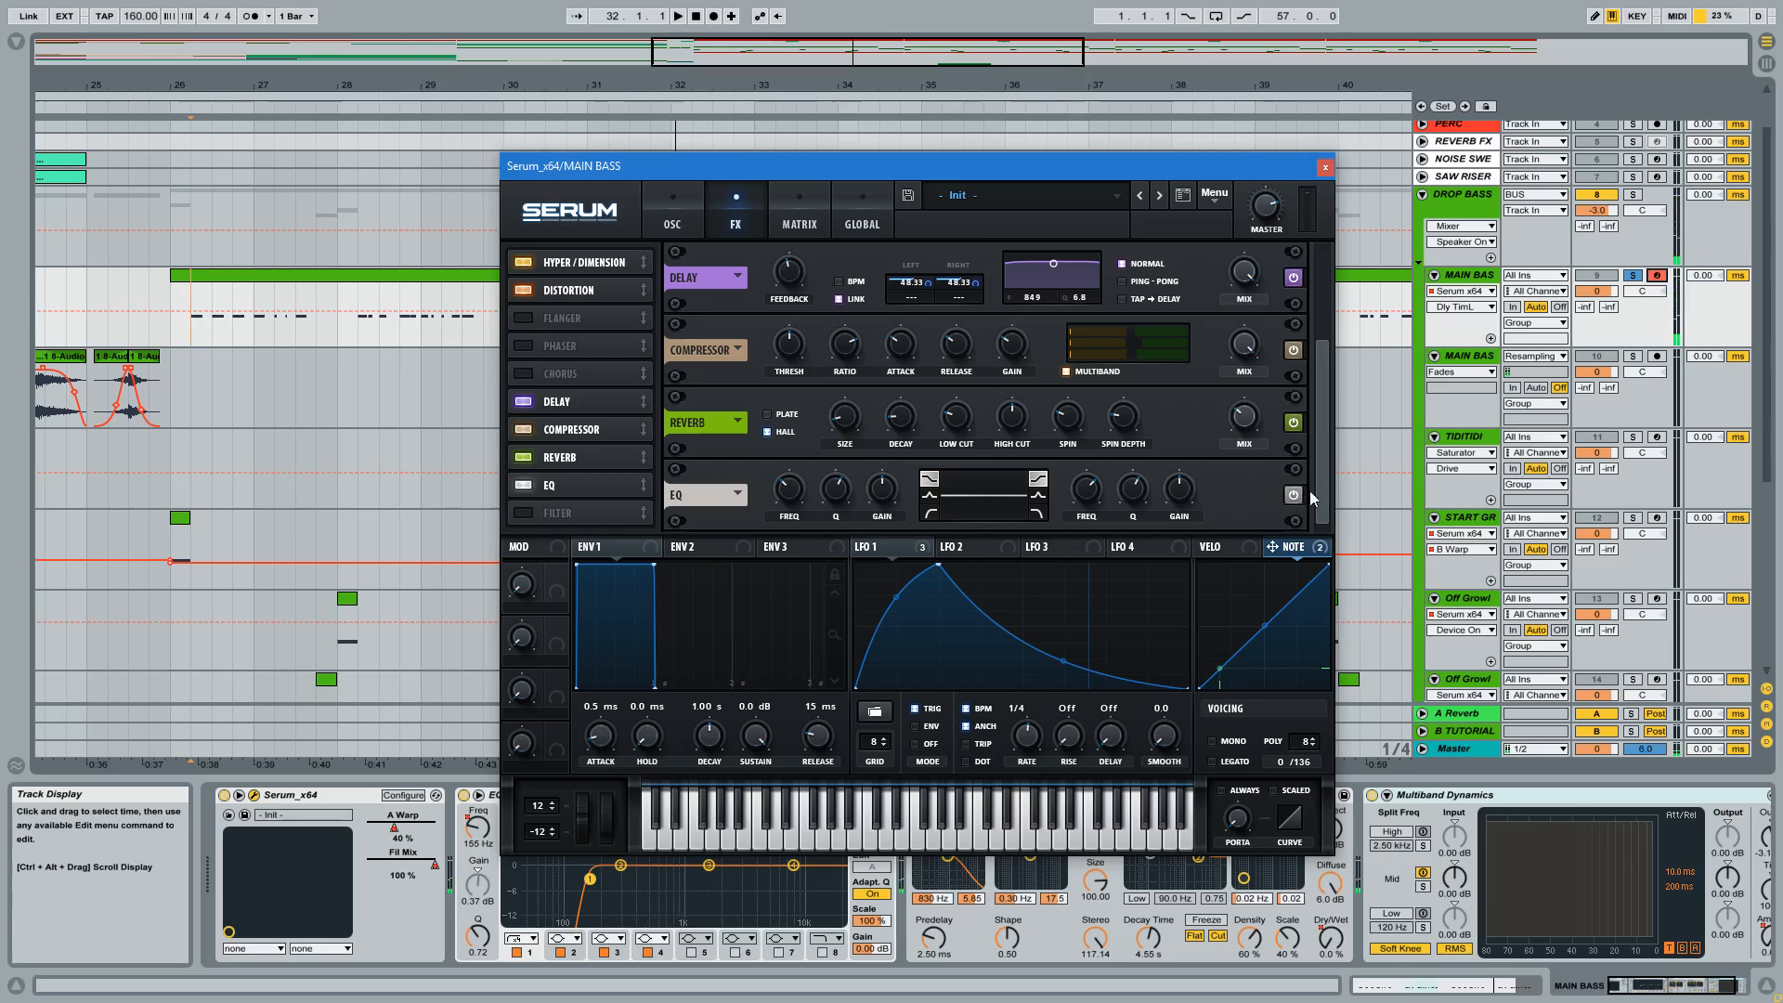
{"action": "left_click", "coordinate": [524, 486]}
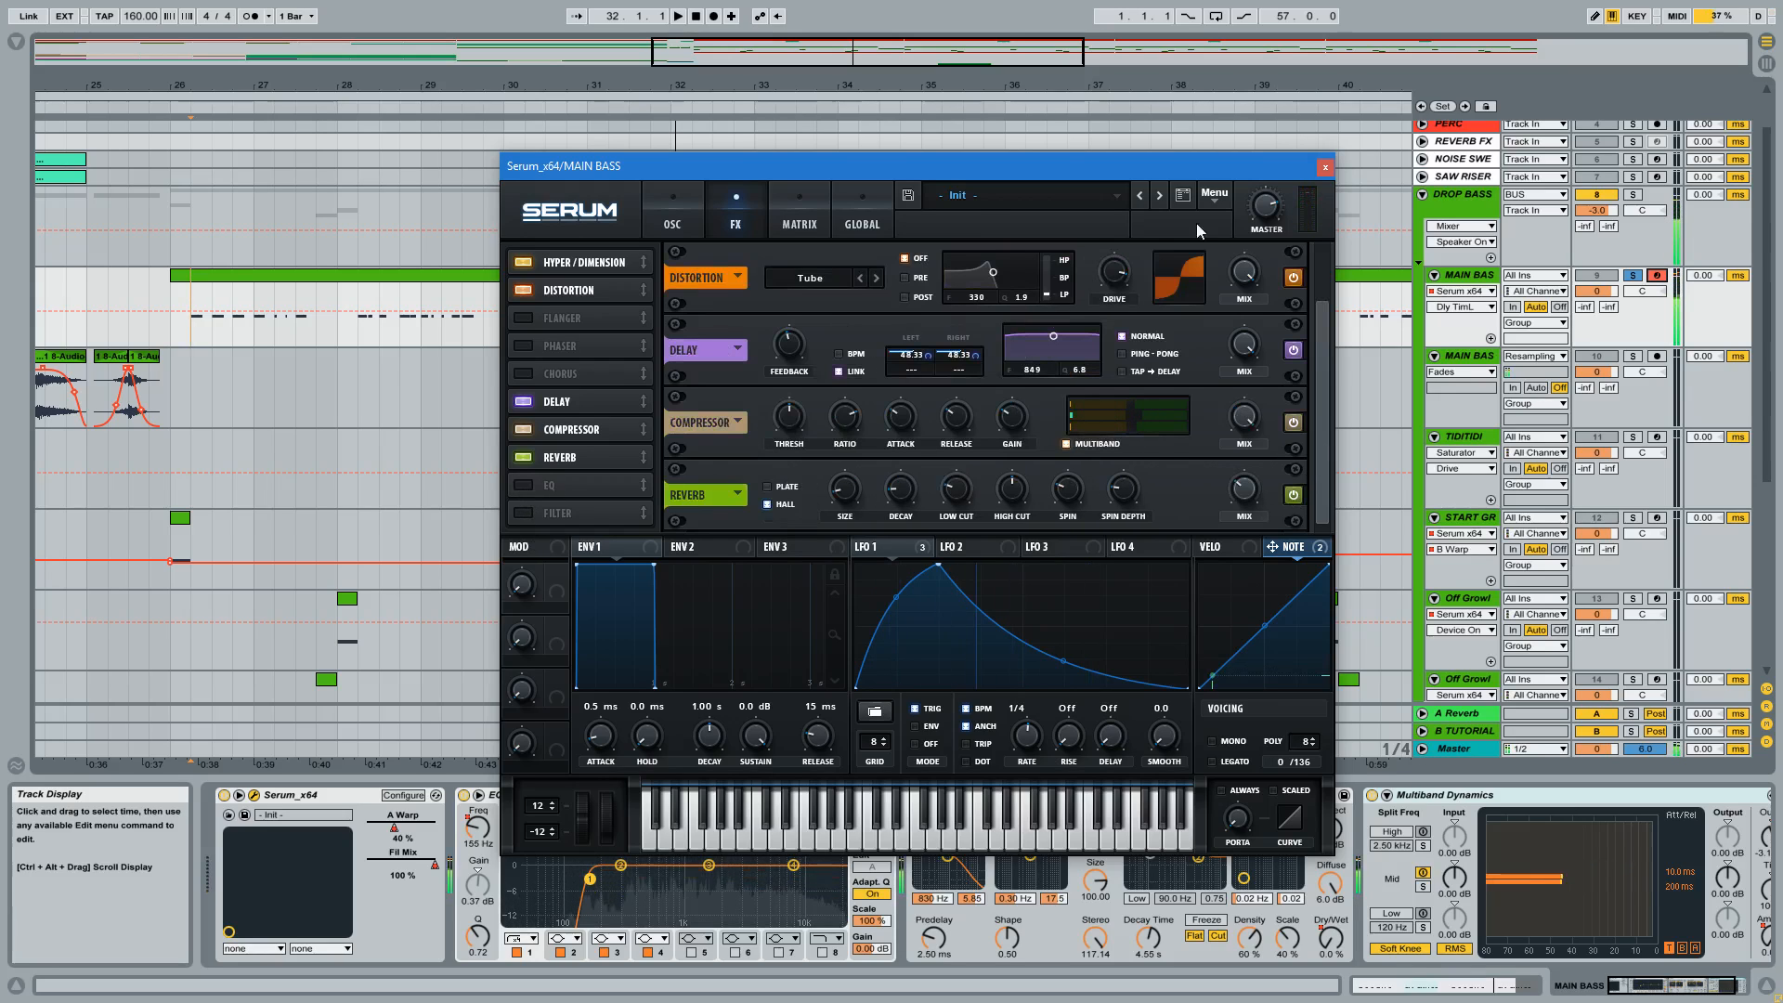
Close the Serum window and show the MAIN BASS track's automation in separate lanes.
{"action": "left_click", "coordinate": [1326, 168]}
{"action": "mouse_move", "coordinate": [984, 86]}
{"action": "left_mouse_down"}
{"action": "mouse_move", "coordinate": [983, 56]}
{"action": "mouse_move", "coordinate": [991, 77]}
{"action": "left_mouse_up"}
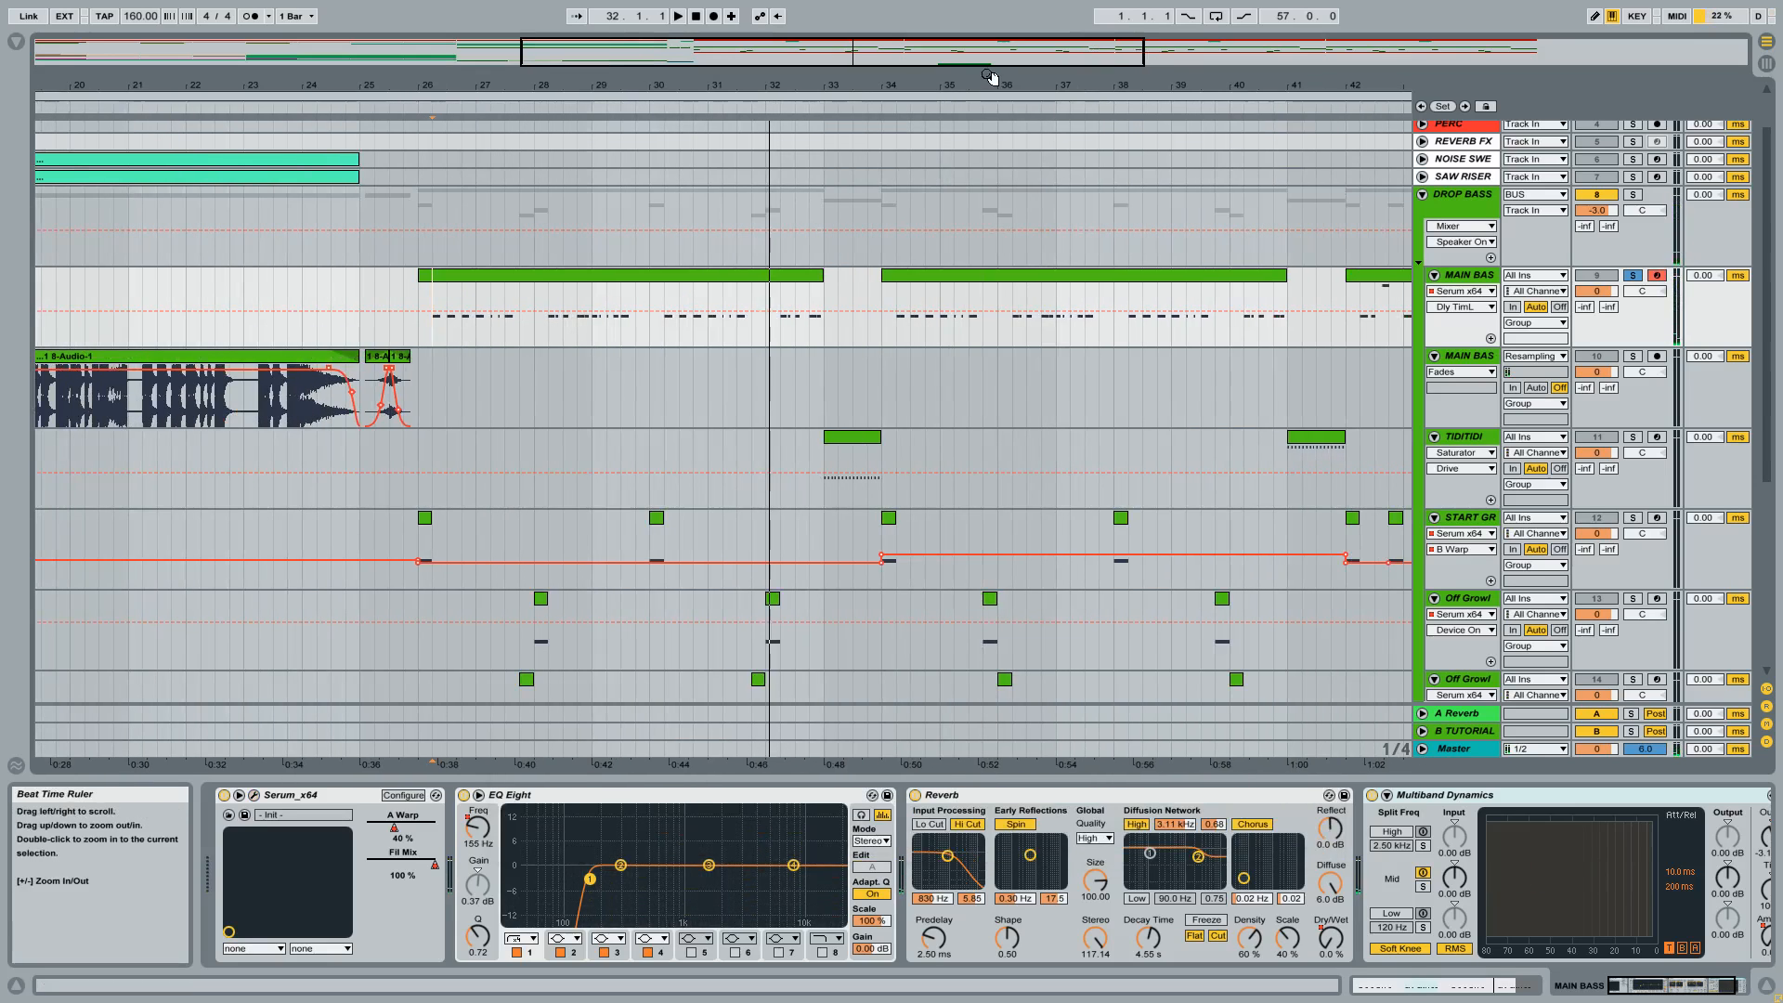
{"action": "right_click", "coordinate": [1454, 278]}
{"action": "left_click", "coordinate": [1507, 602]}
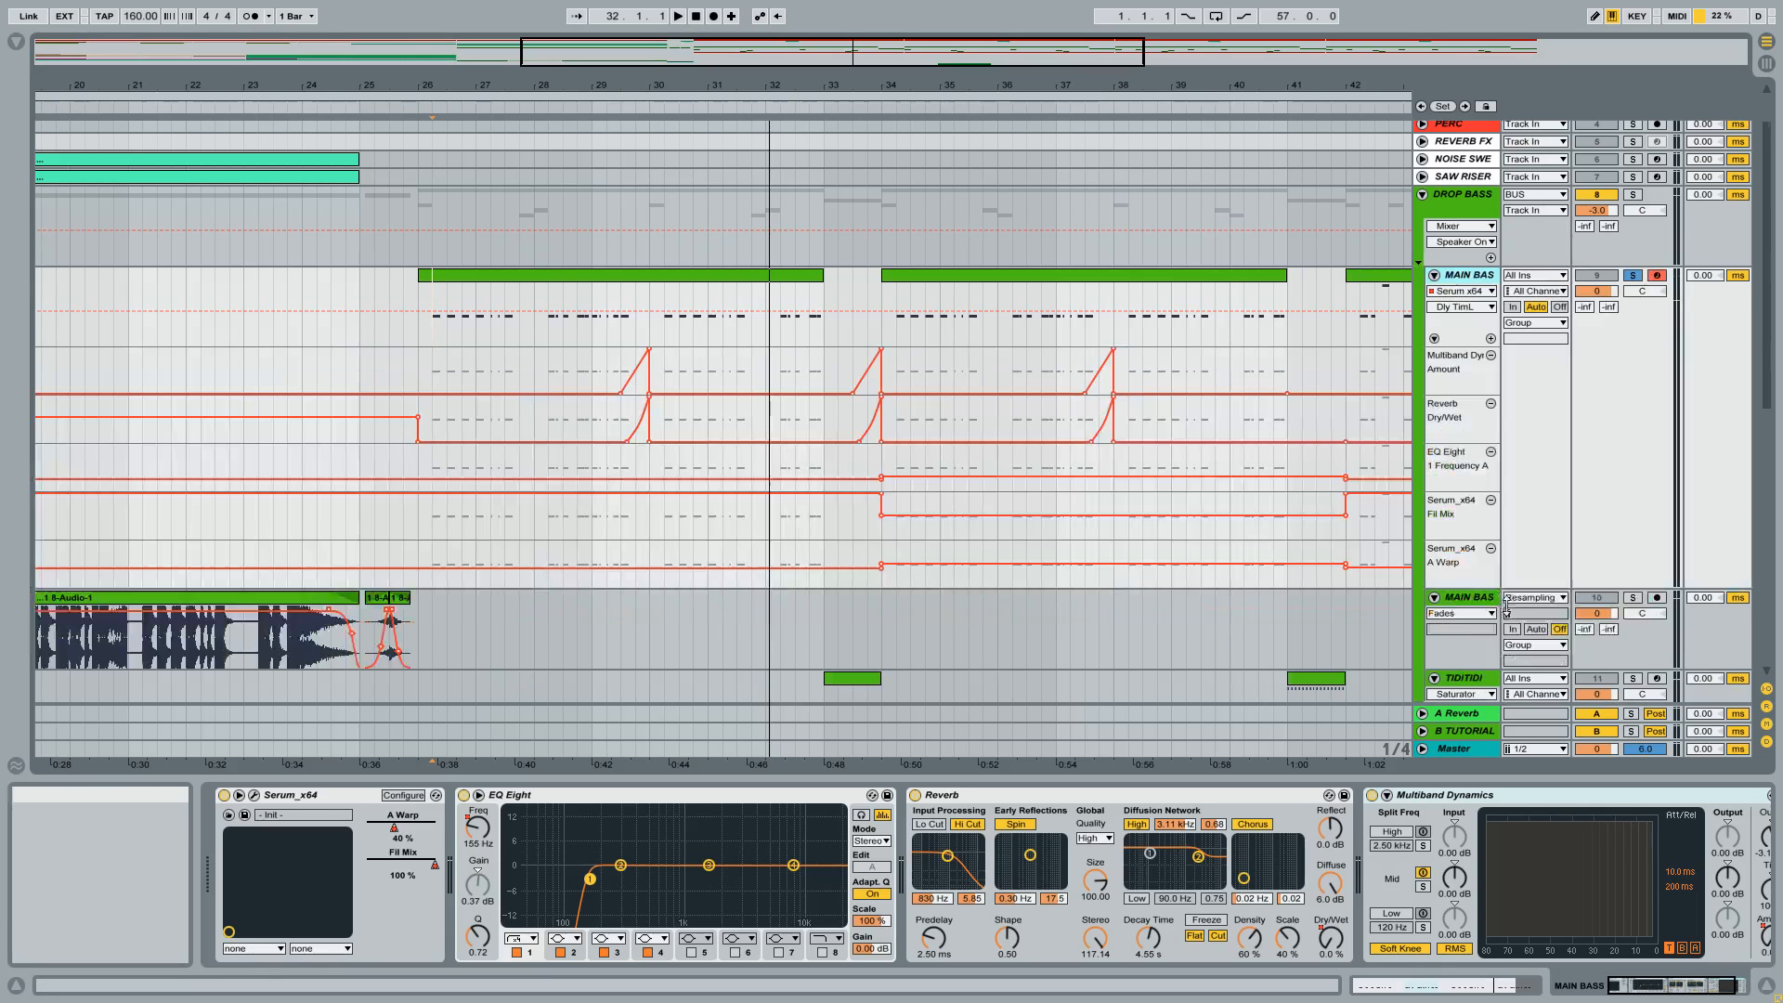
Audition the four MAIN BASS clips in the drop to compare how the automation changes their sound.
{"action": "left_click_drag", "start_coordinate": [979, 86], "coordinate": [797, 58]}
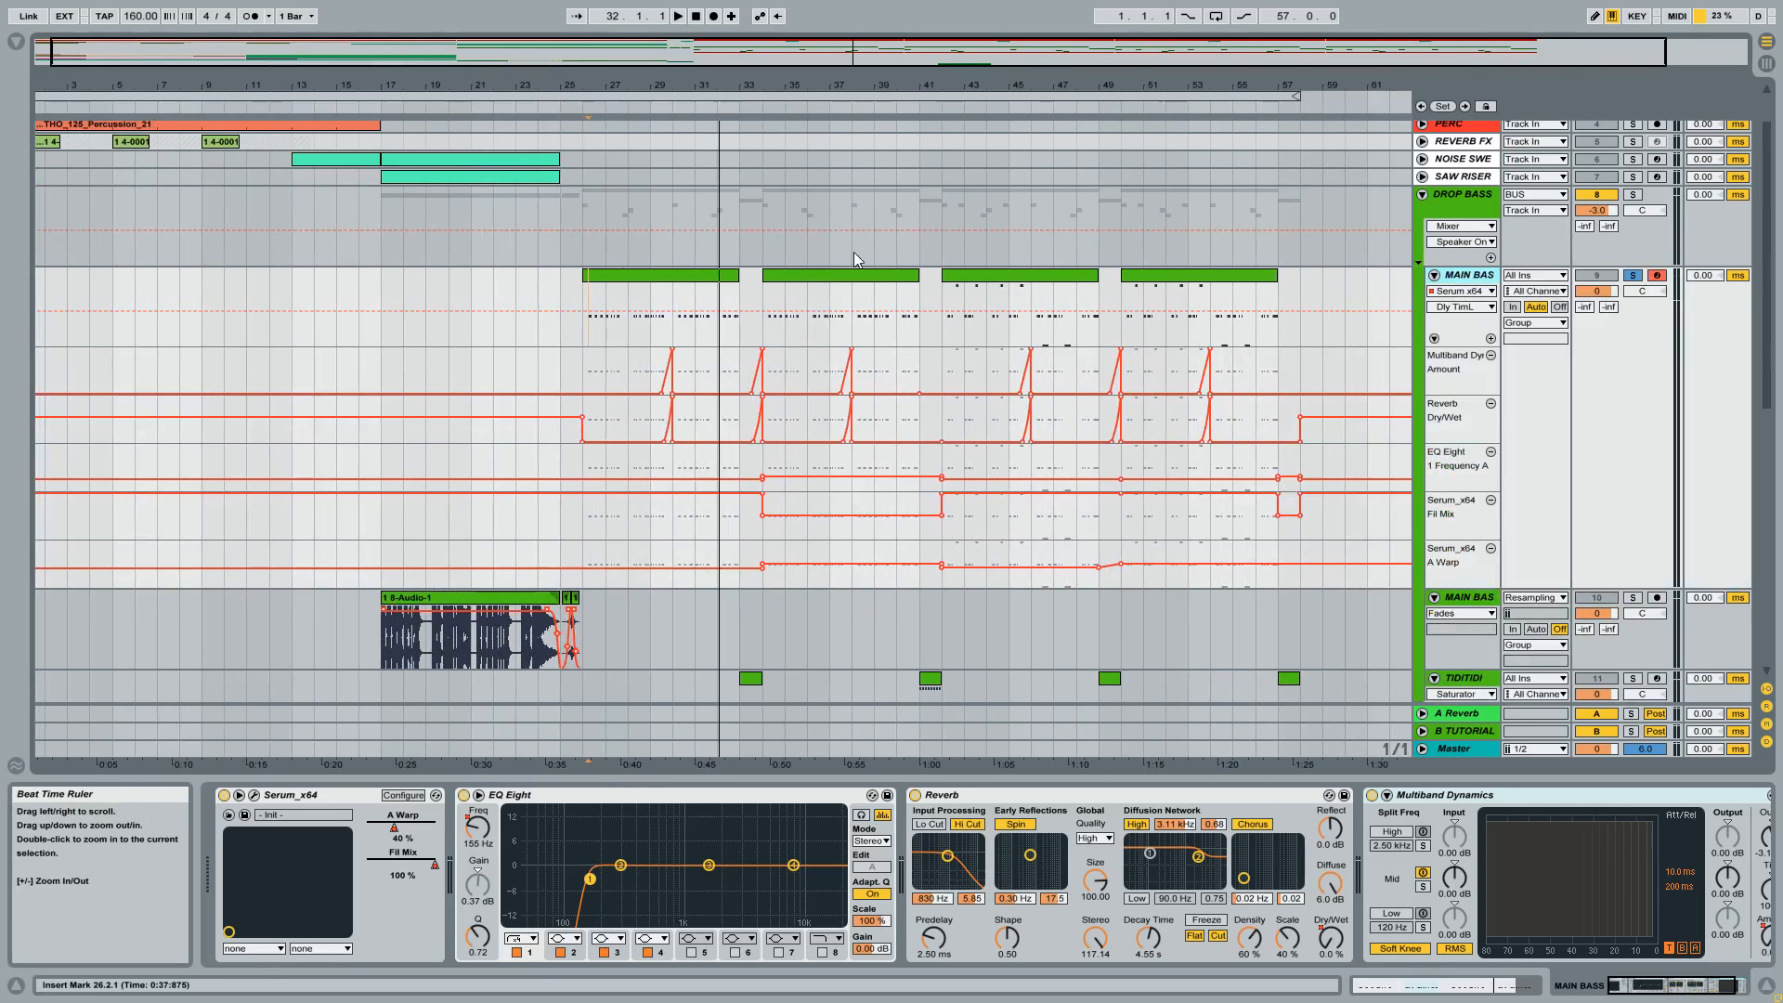
{"action": "left_click", "coordinate": [854, 275]}
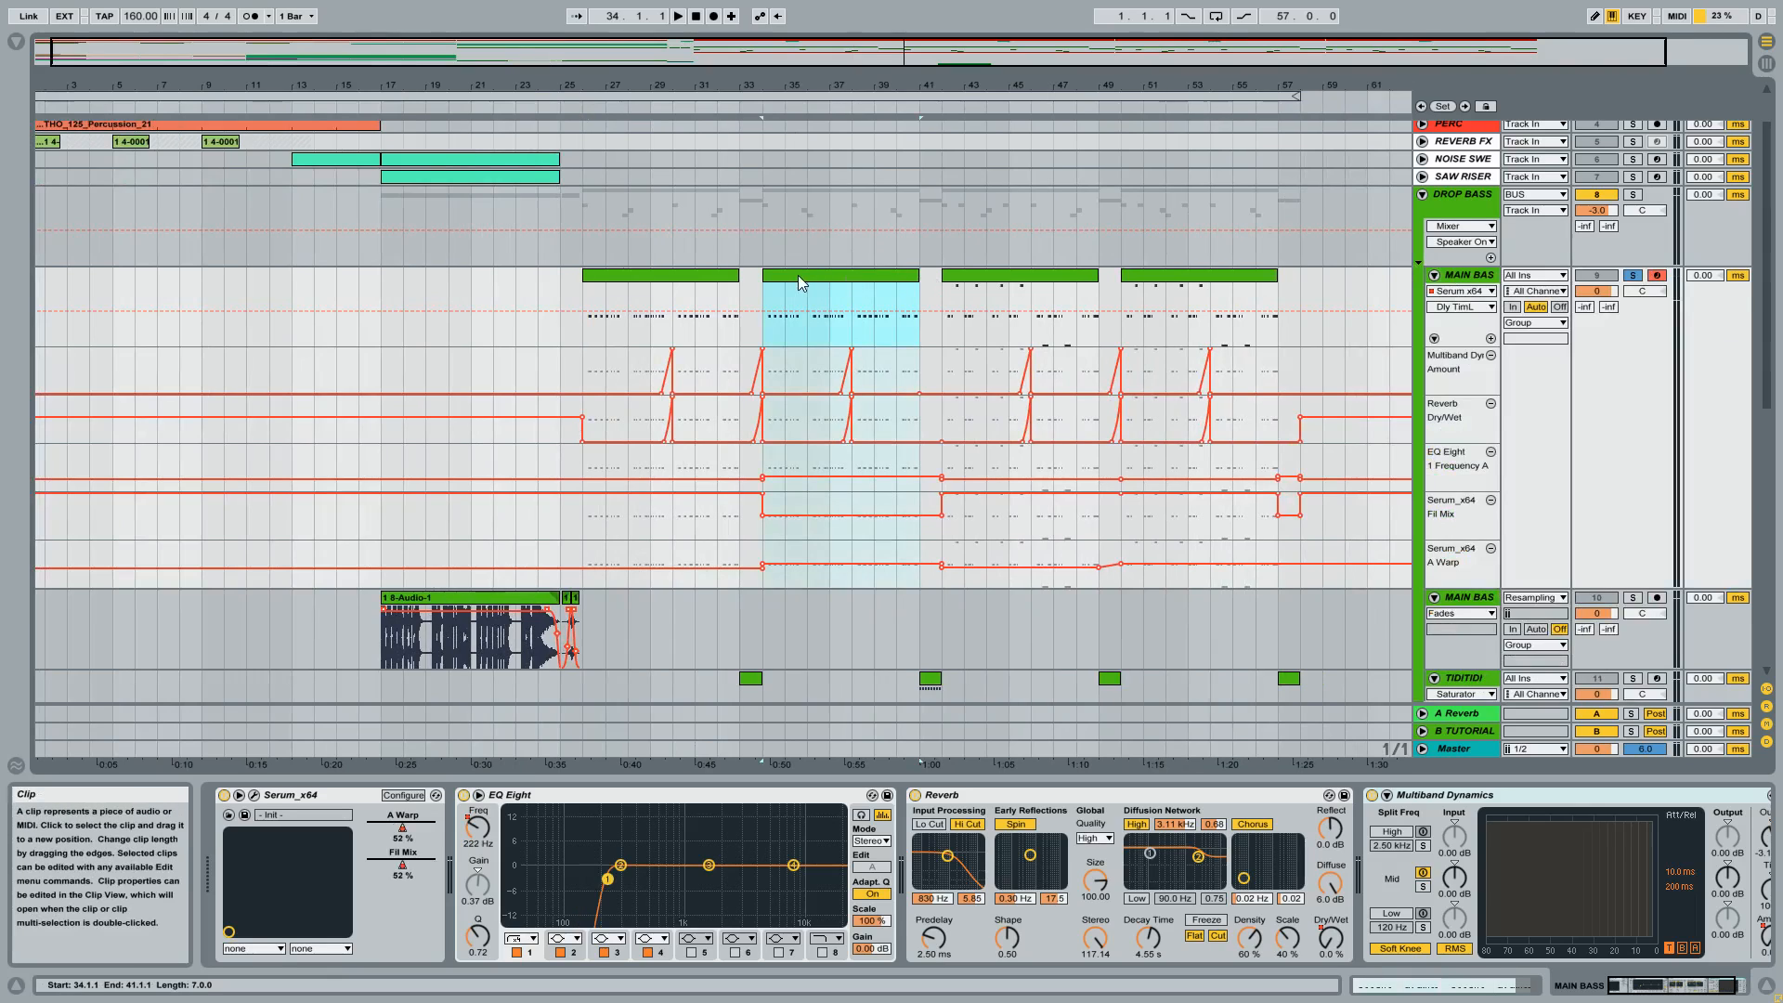
{"action": "key", "text": "space"}
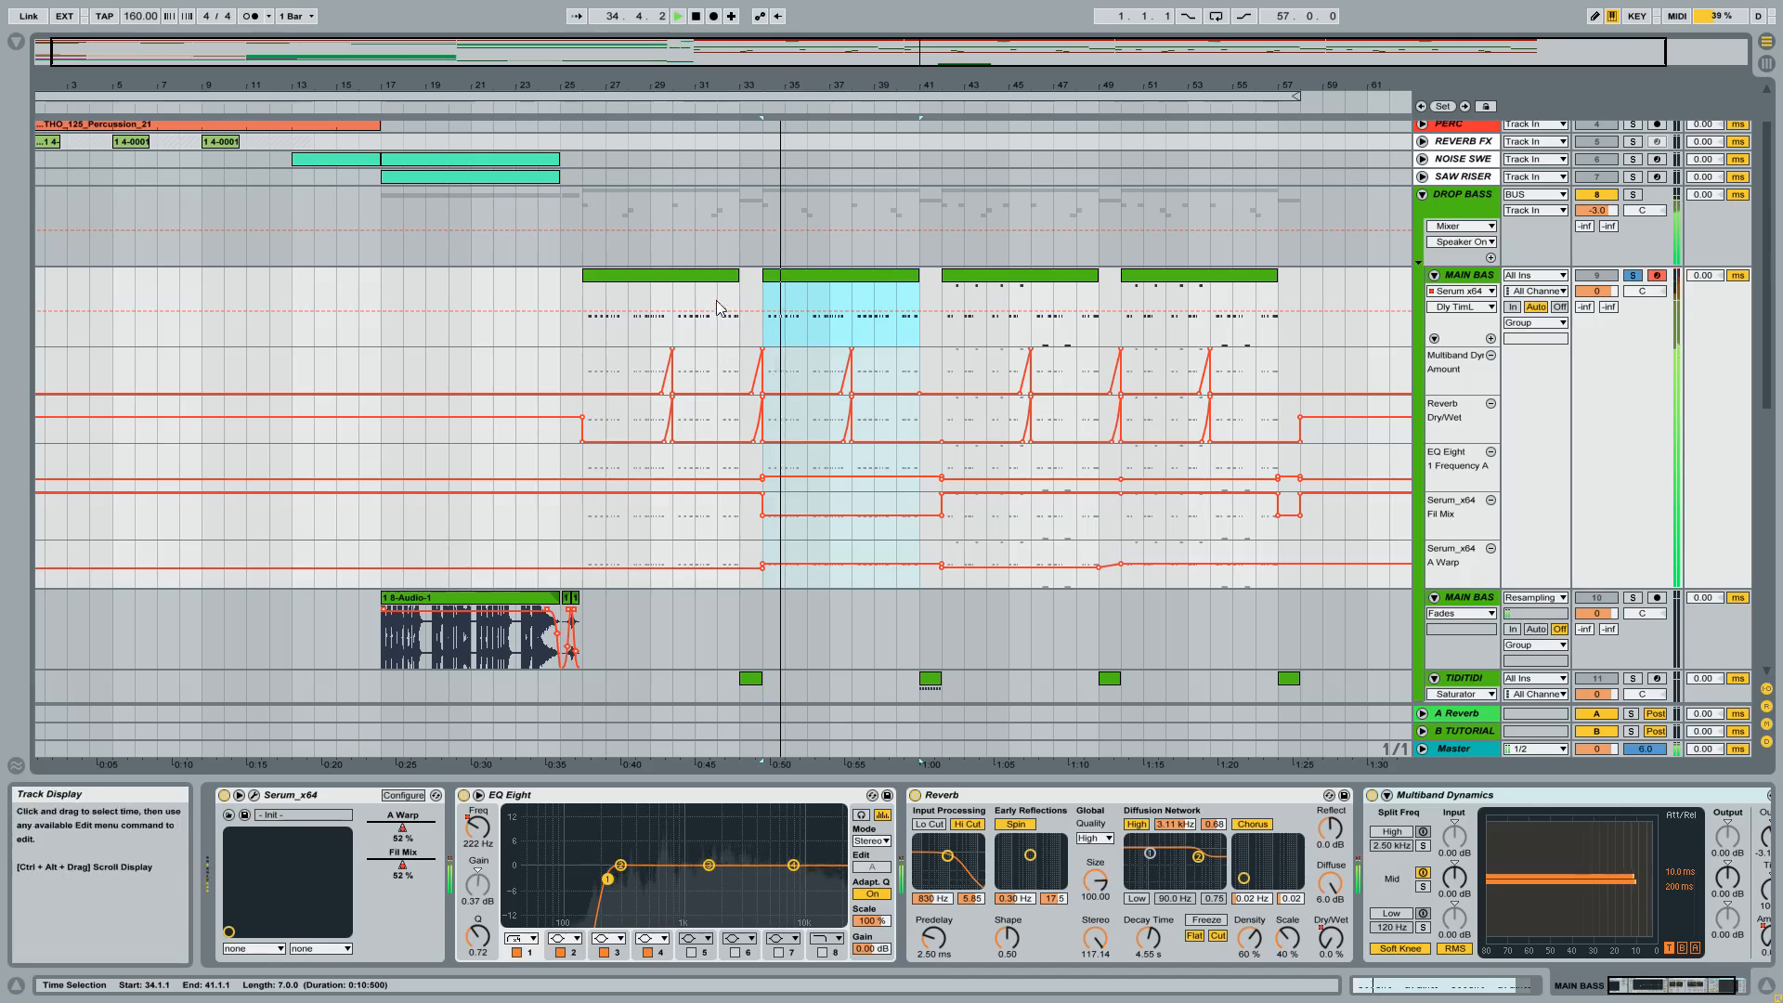
{"action": "left_click", "coordinate": [694, 275]}
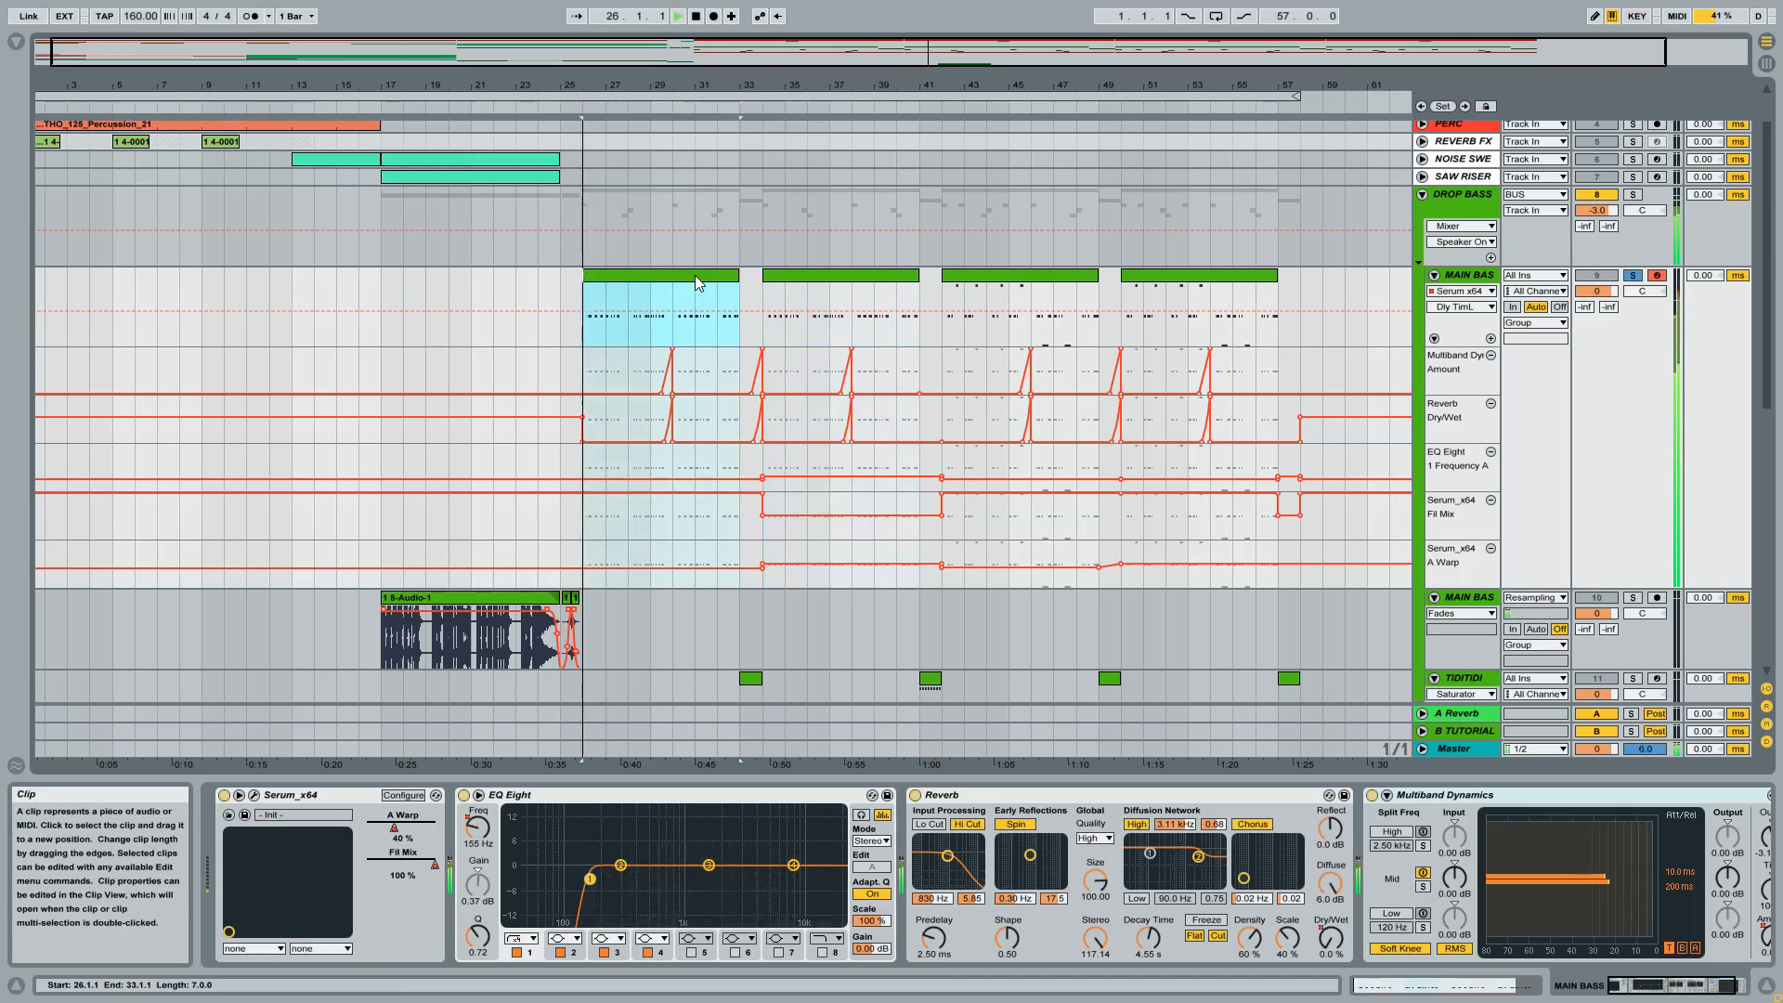
{"action": "left_click", "coordinate": [810, 276]}
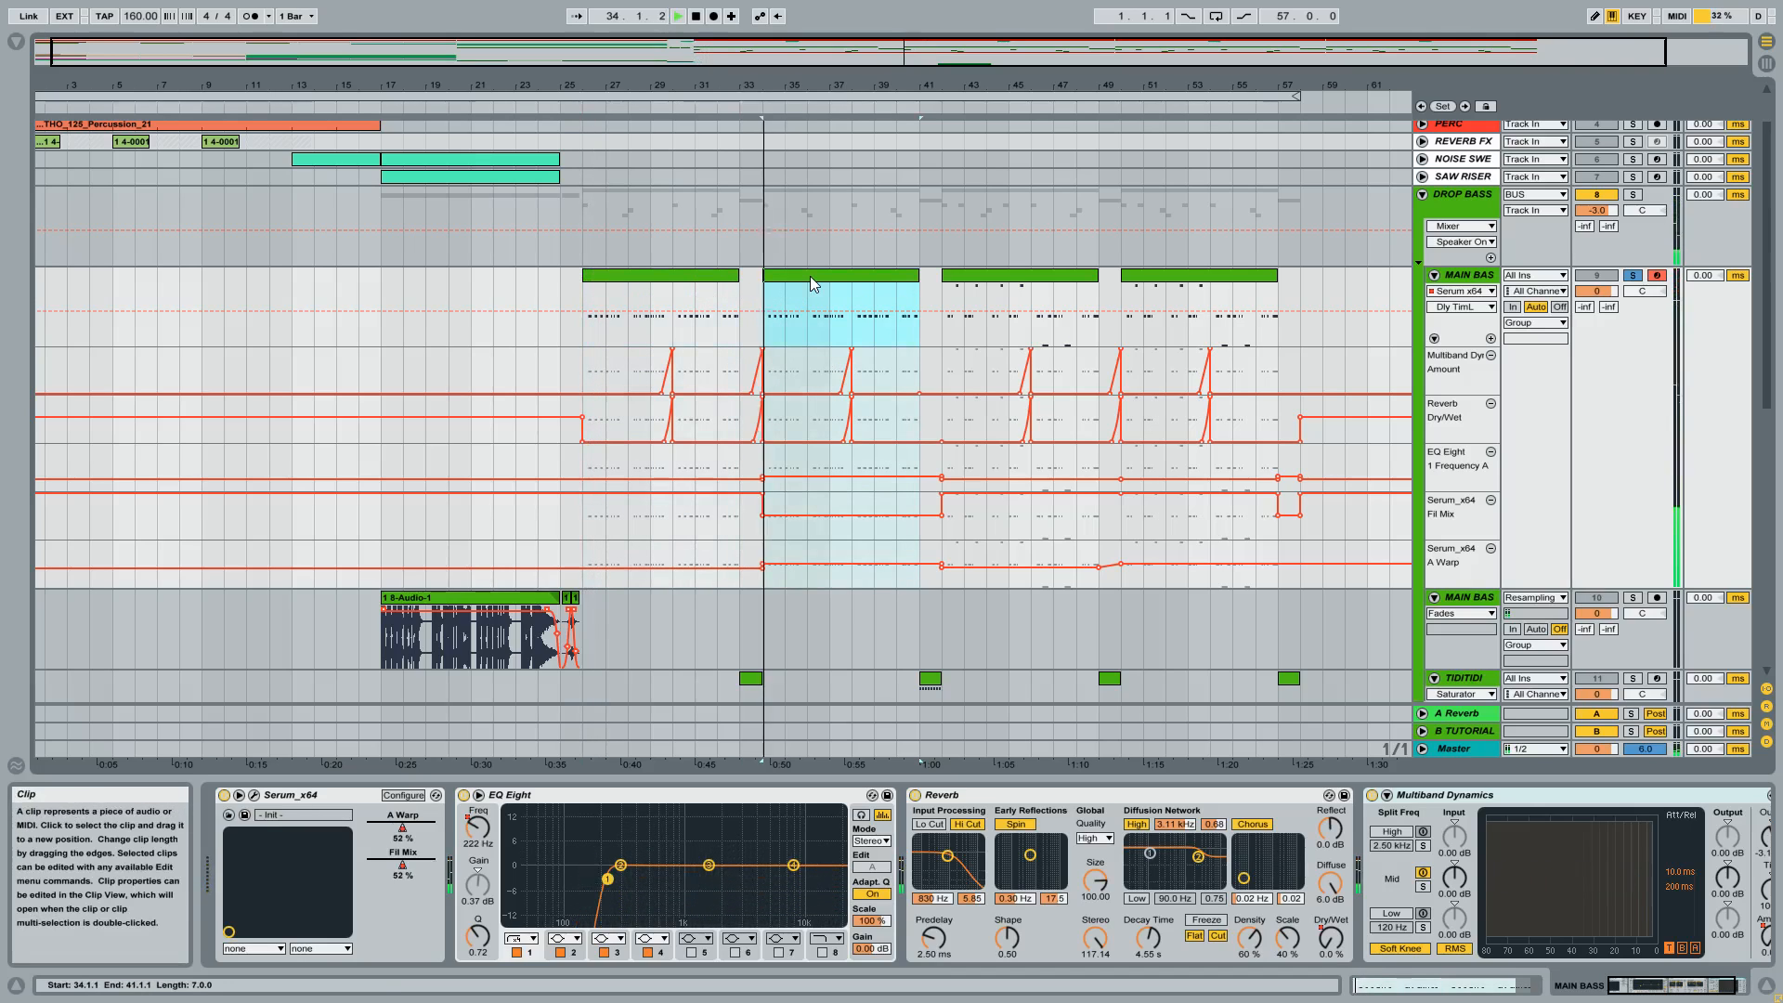
{"action": "left_click", "coordinate": [1003, 273]}
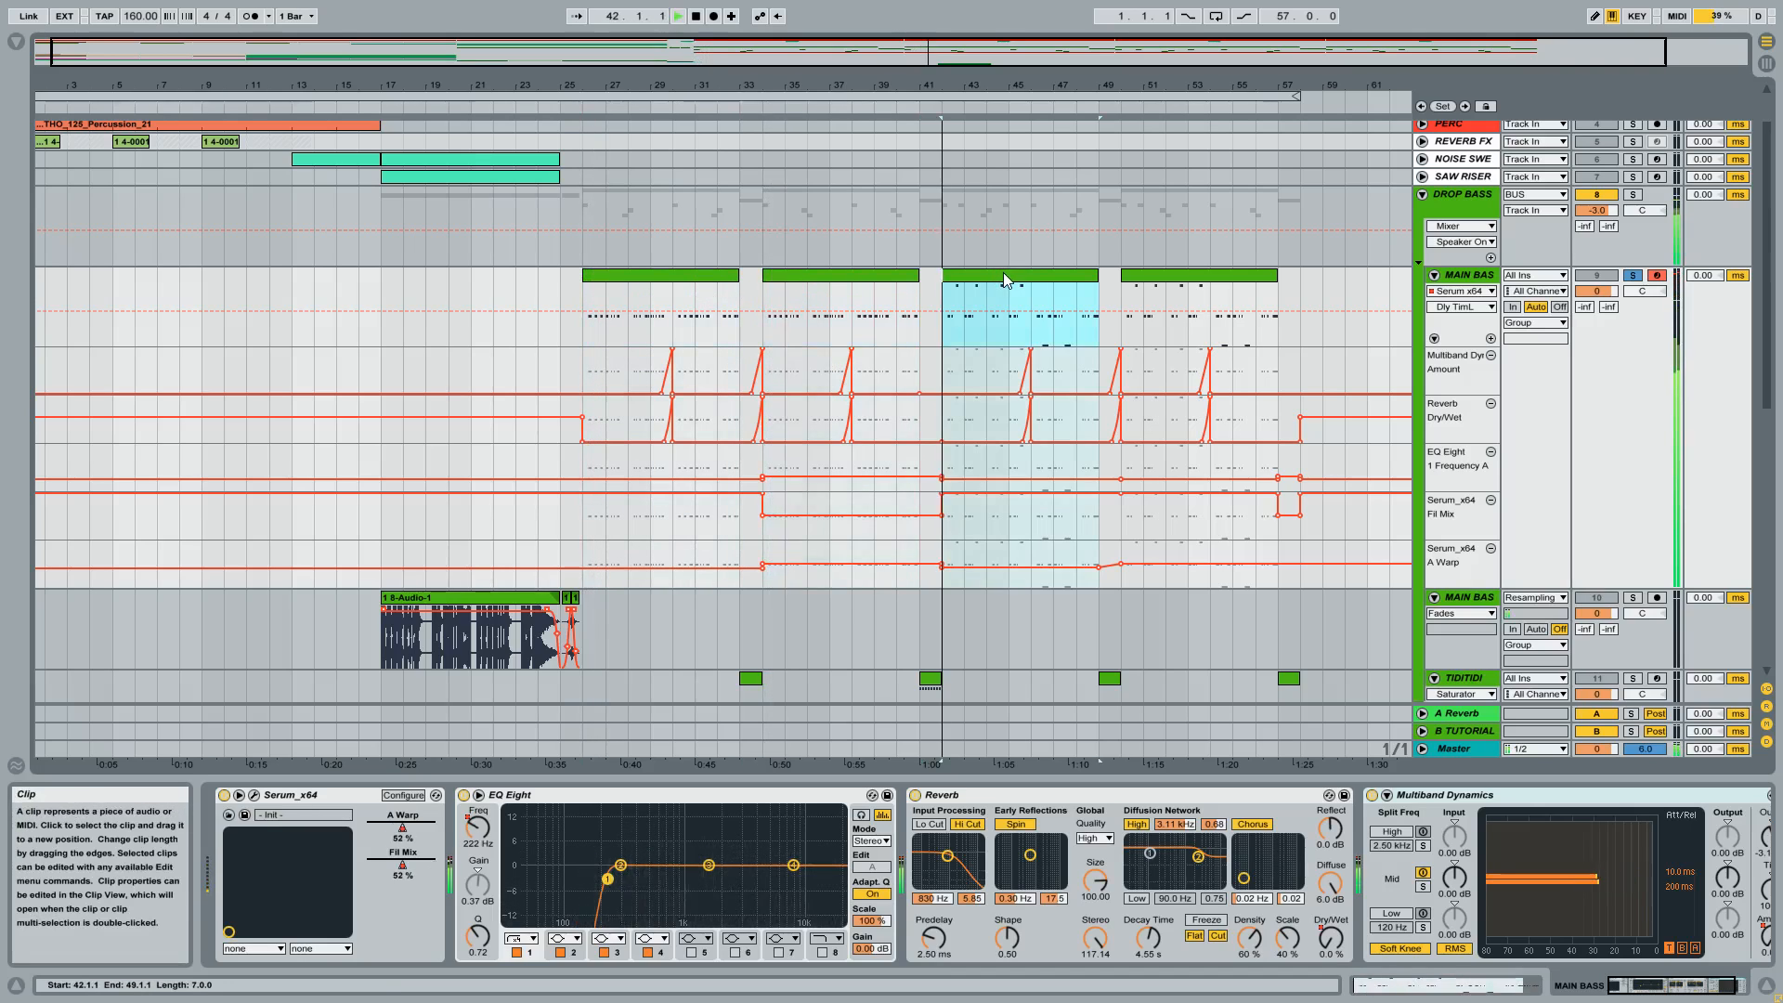
{"action": "left_click", "coordinate": [1166, 278]}
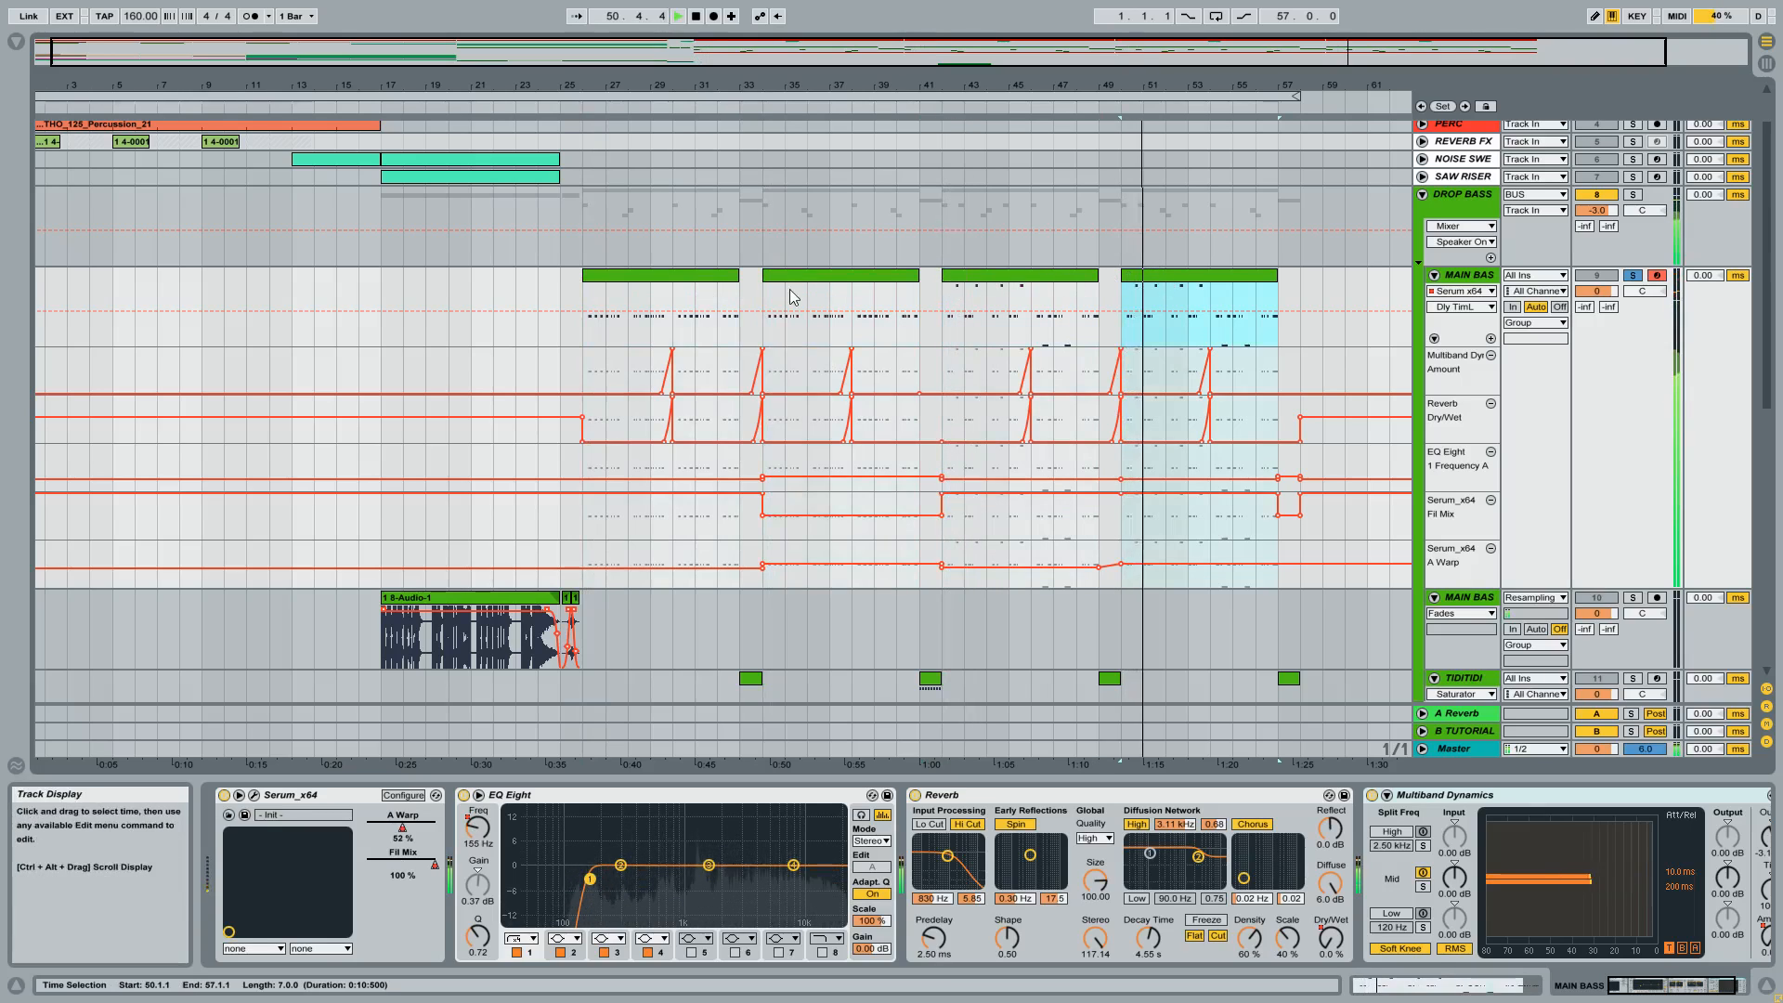
{"action": "left_click", "coordinate": [661, 275]}
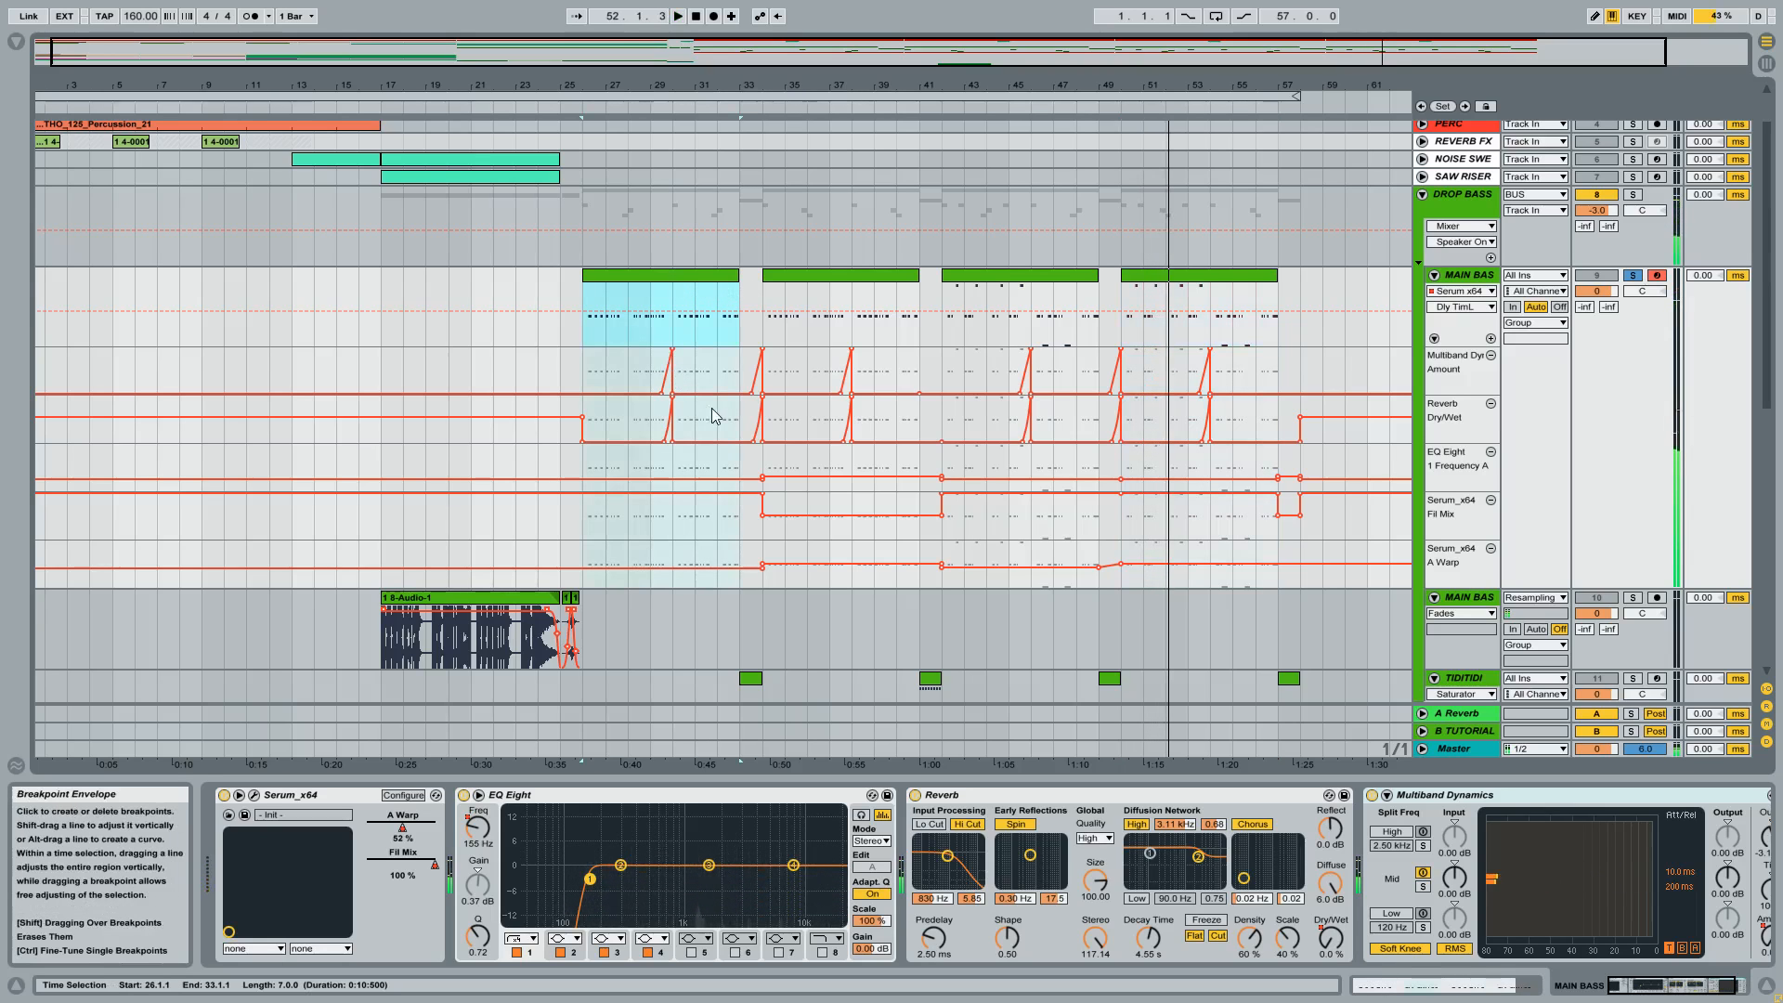
Show the Reverb's Dry/Wet automation in the MAIN BASS track's main lane around the first clip.
{"action": "left_click_drag", "start_coordinate": [672, 86], "coordinate": [672, 186]}
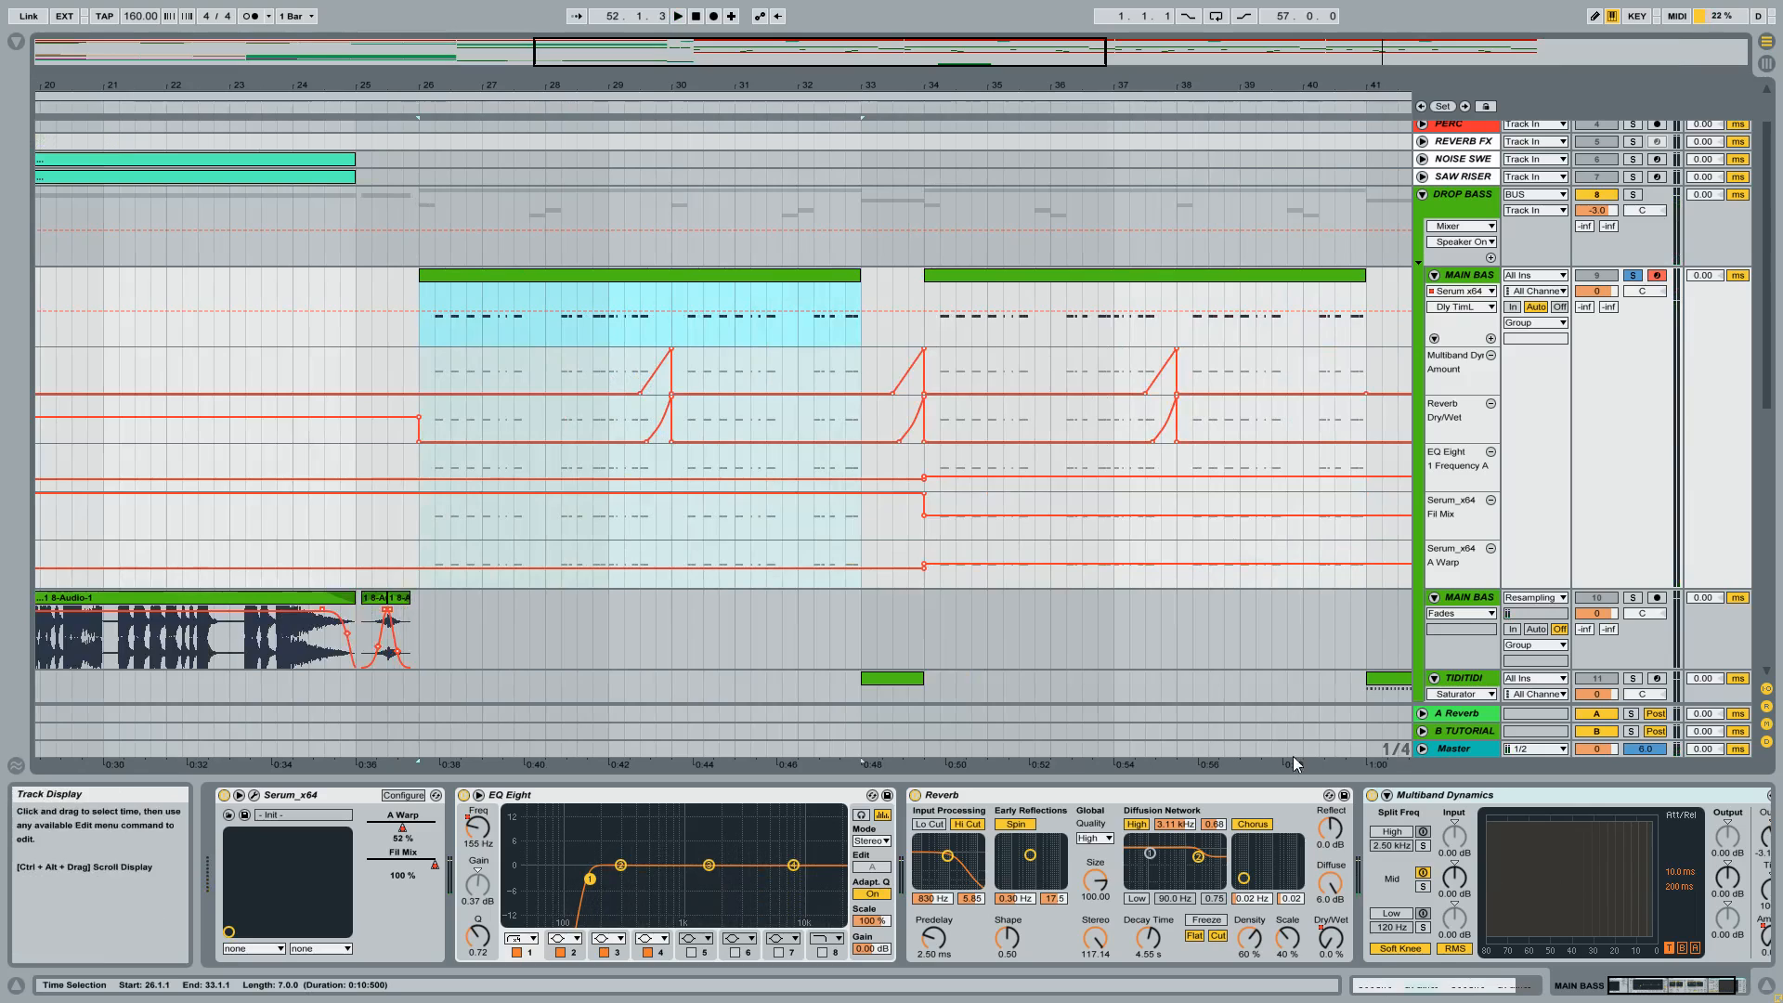
{"action": "left_click", "coordinate": [1306, 817]}
{"action": "left_click", "coordinate": [1331, 938]}
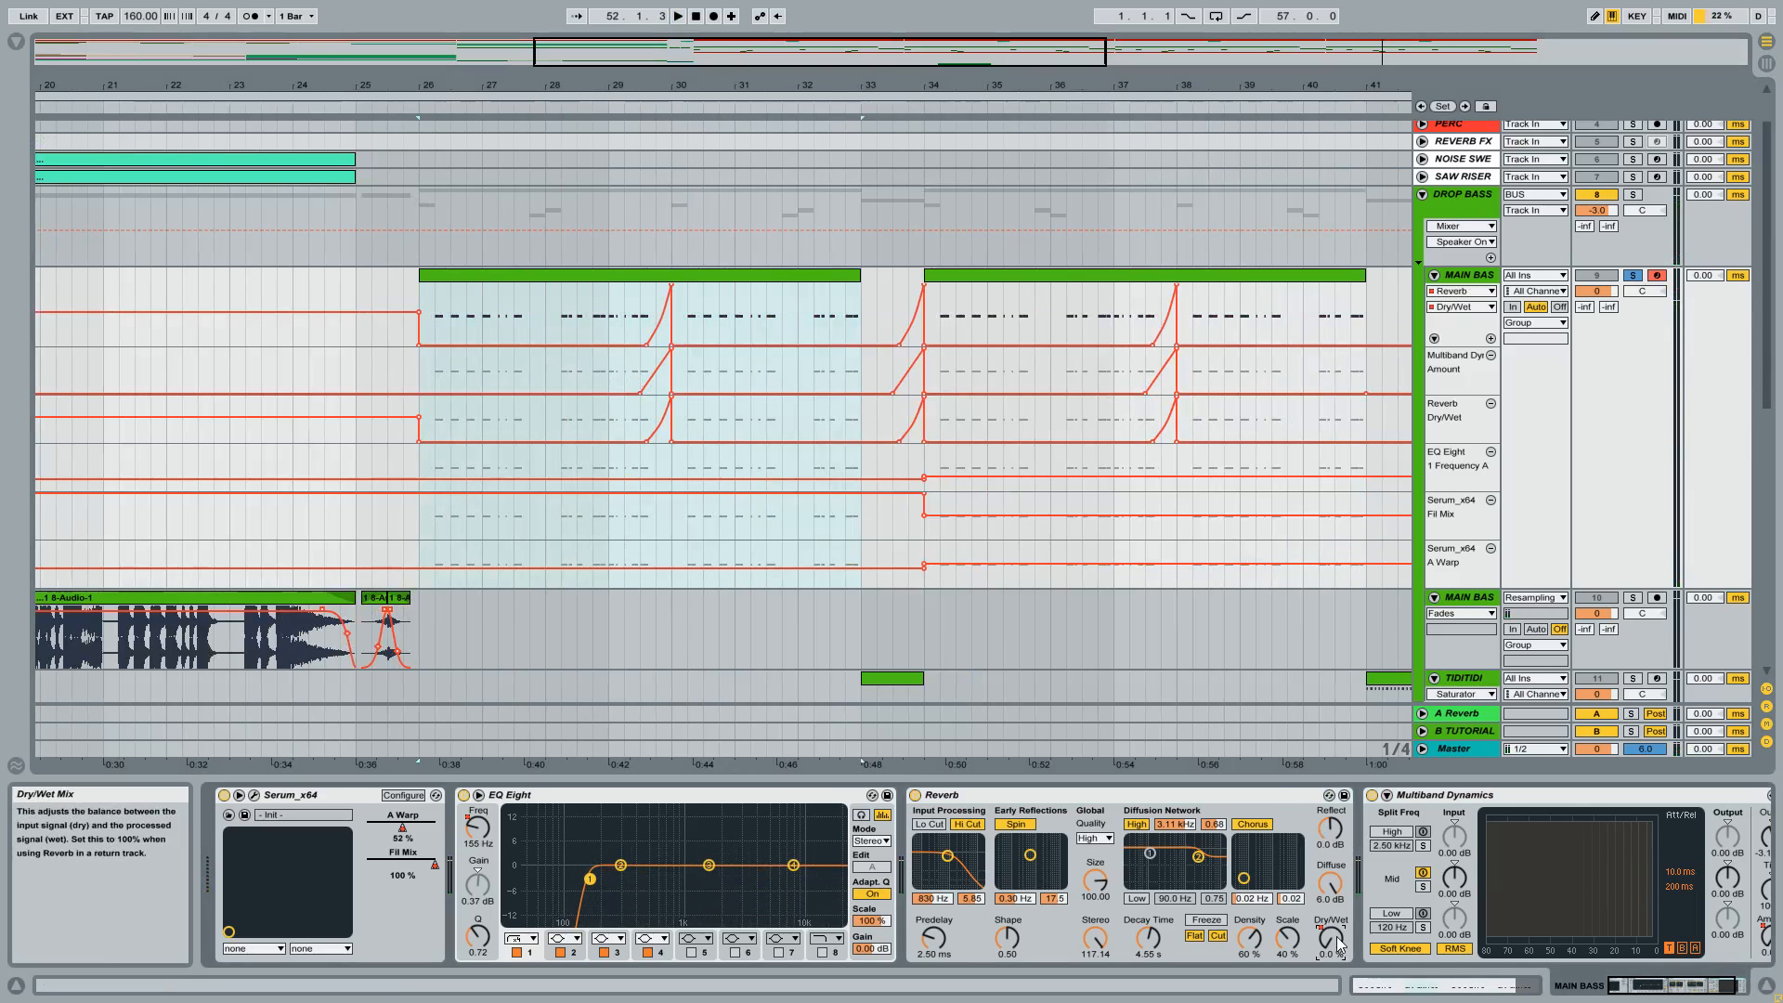
Play the first MAIN BASS clip from bar 26 and repeatedly audition the Reverb Dry/Wet rise from 29.2.1.
{"action": "left_click", "coordinate": [635, 318]}
{"action": "key", "text": "space"}
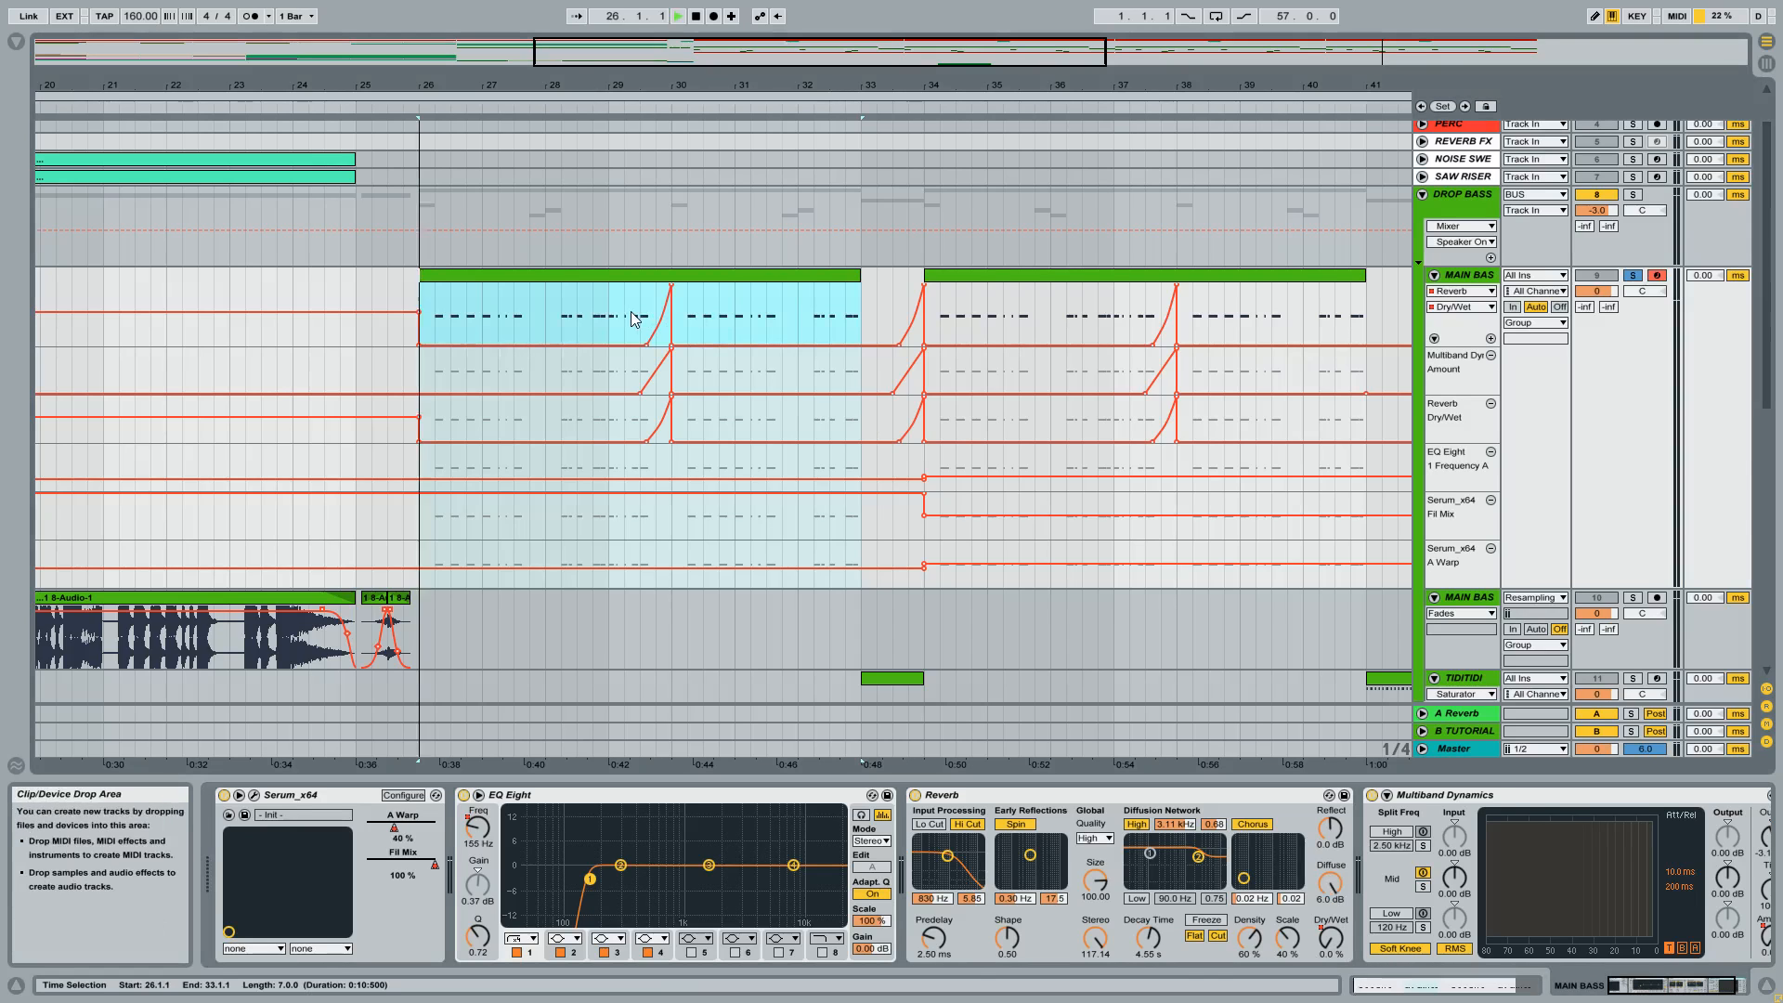
{"action": "left_click", "coordinate": [631, 316]}
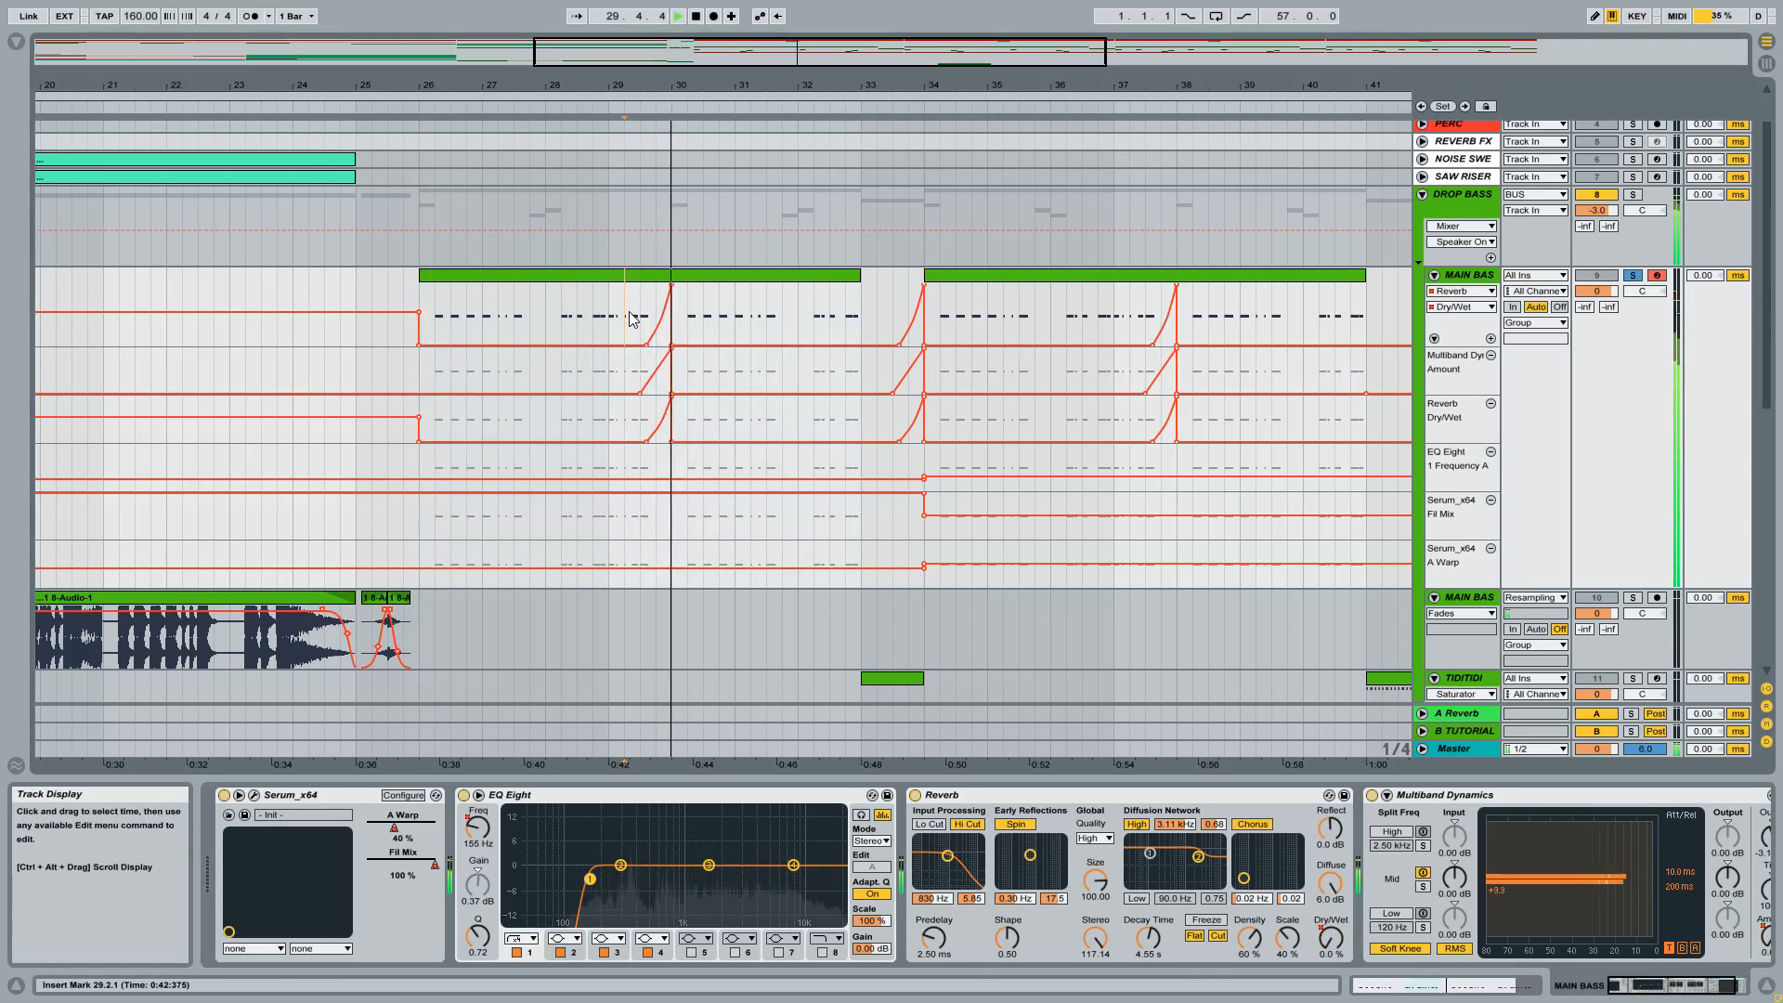
{"action": "key", "text": "space"}
{"action": "key", "text": "space"}
{"action": "key", "text": "space"}
{"action": "key", "text": "space"}
{"action": "key", "text": "space"}
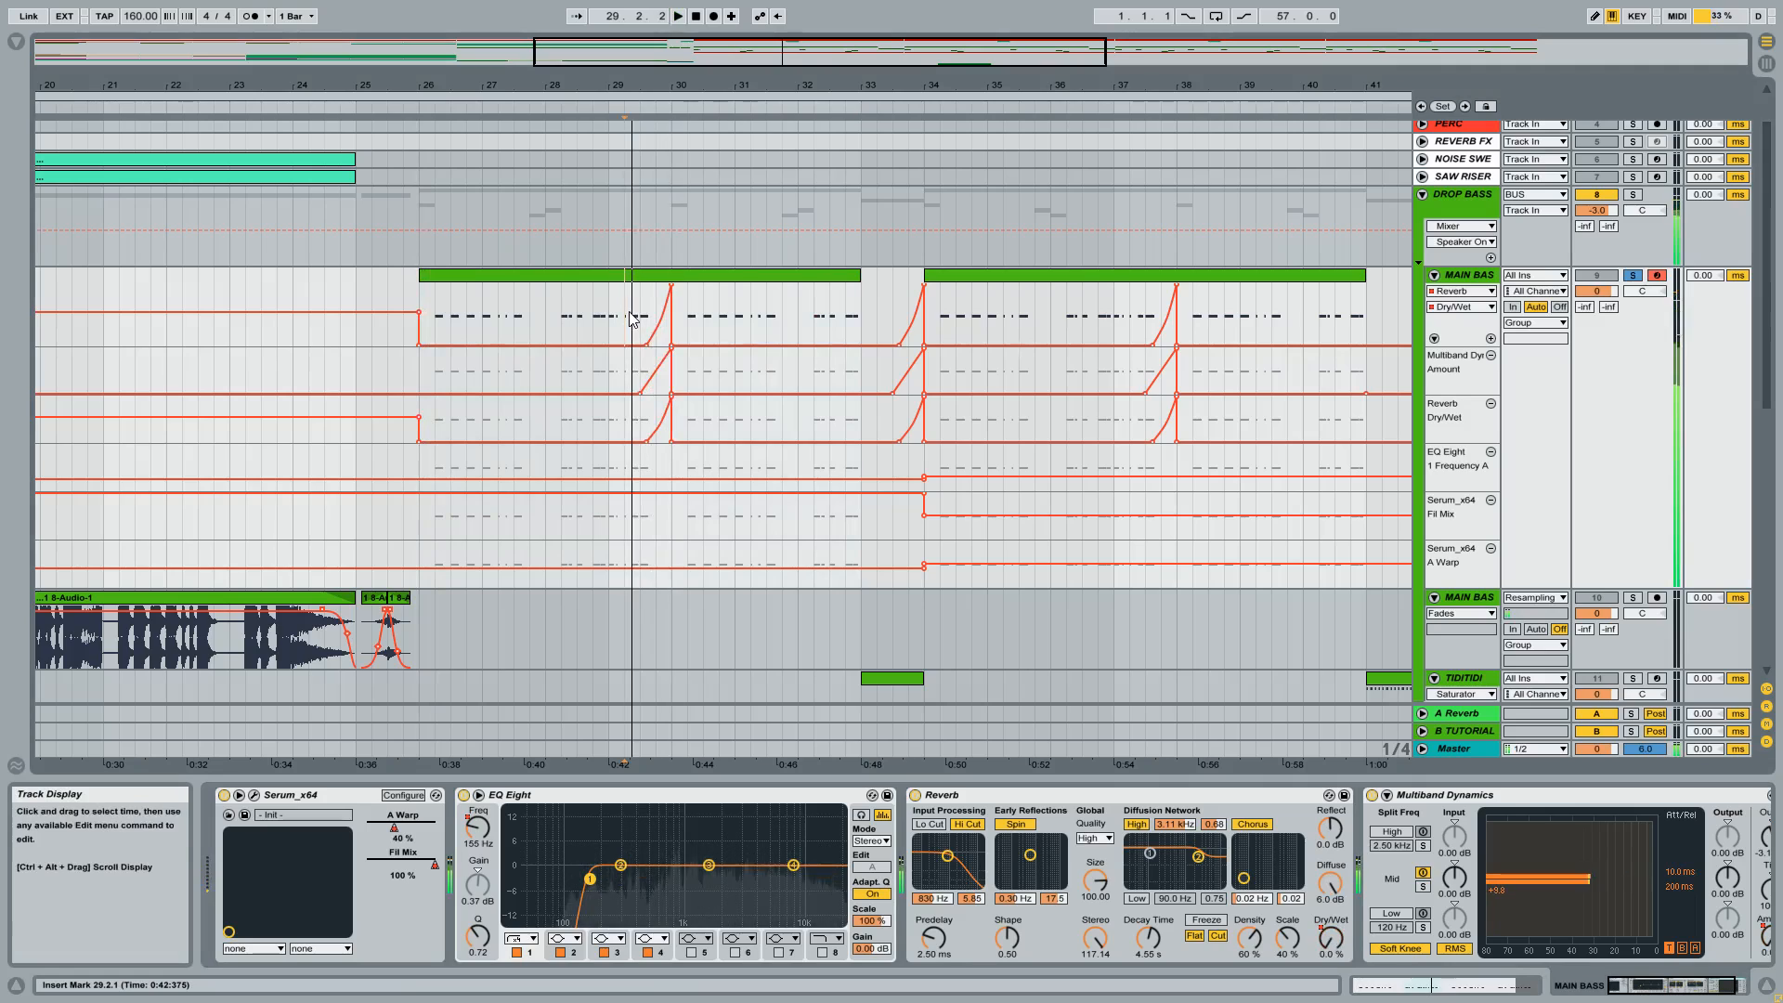
{"action": "key", "text": "space"}
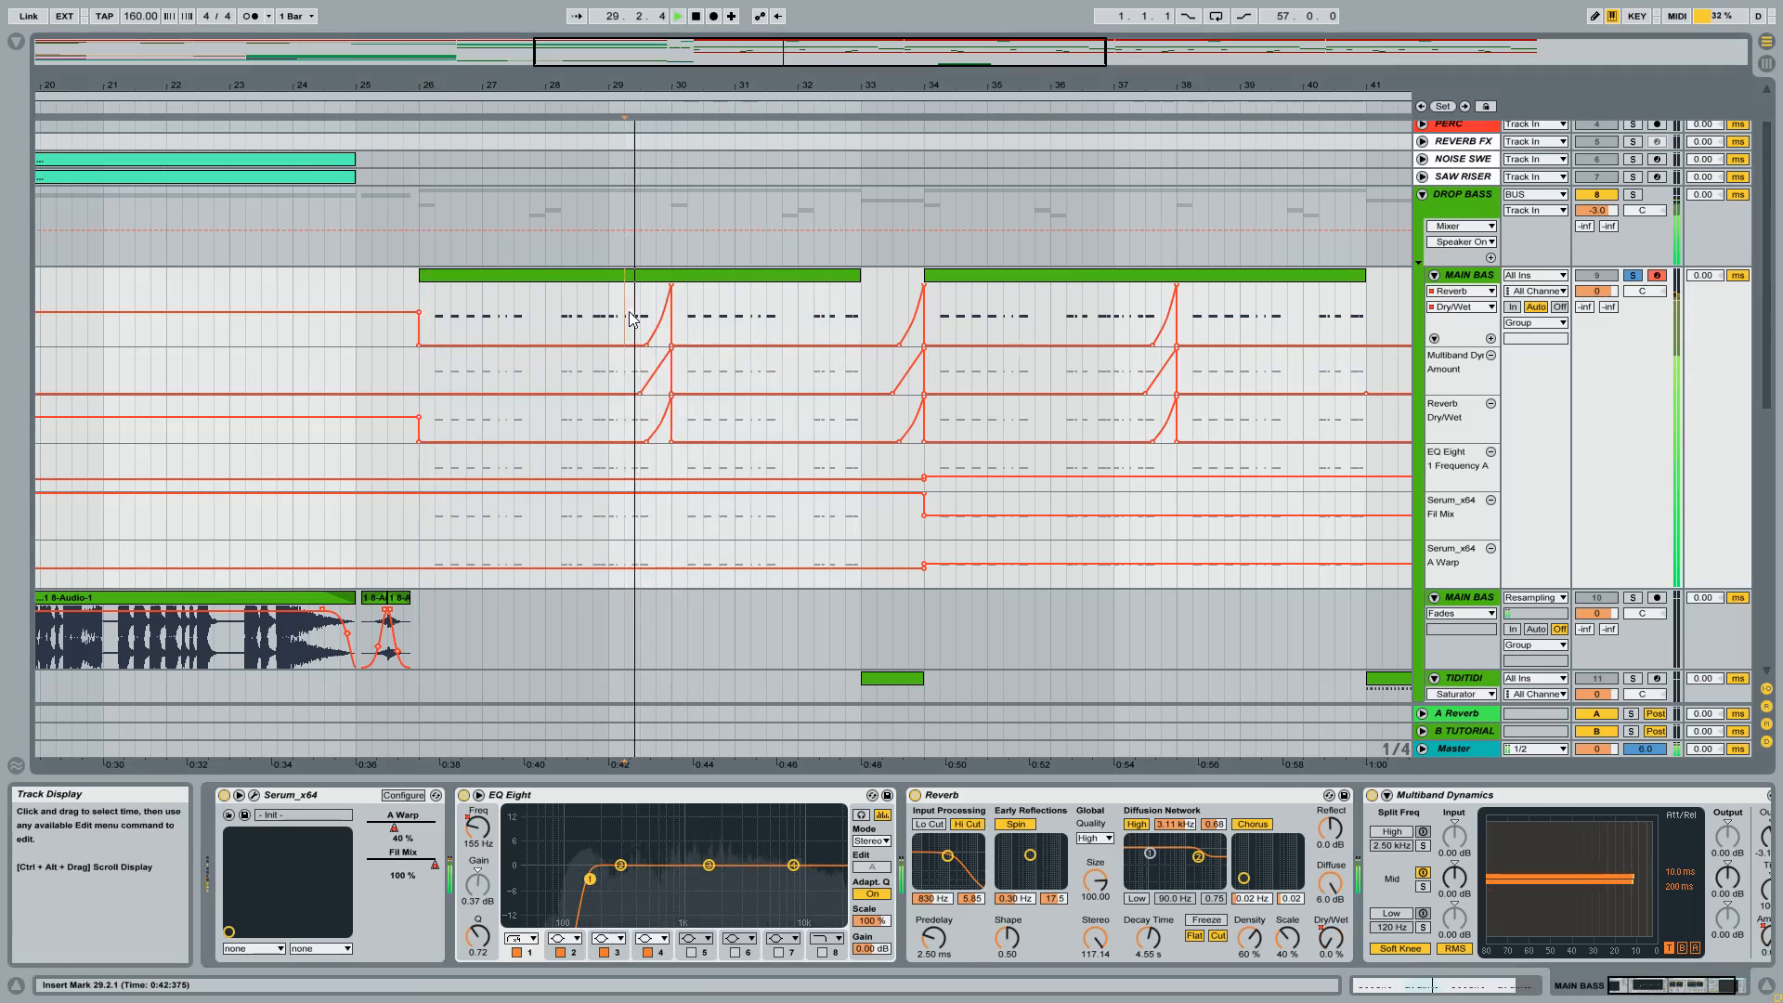
Open MAIN BASS's Serum window and place it beside the drop's automation, with the whole arrangement in view.
{"action": "left_click", "coordinate": [1156, 799]}
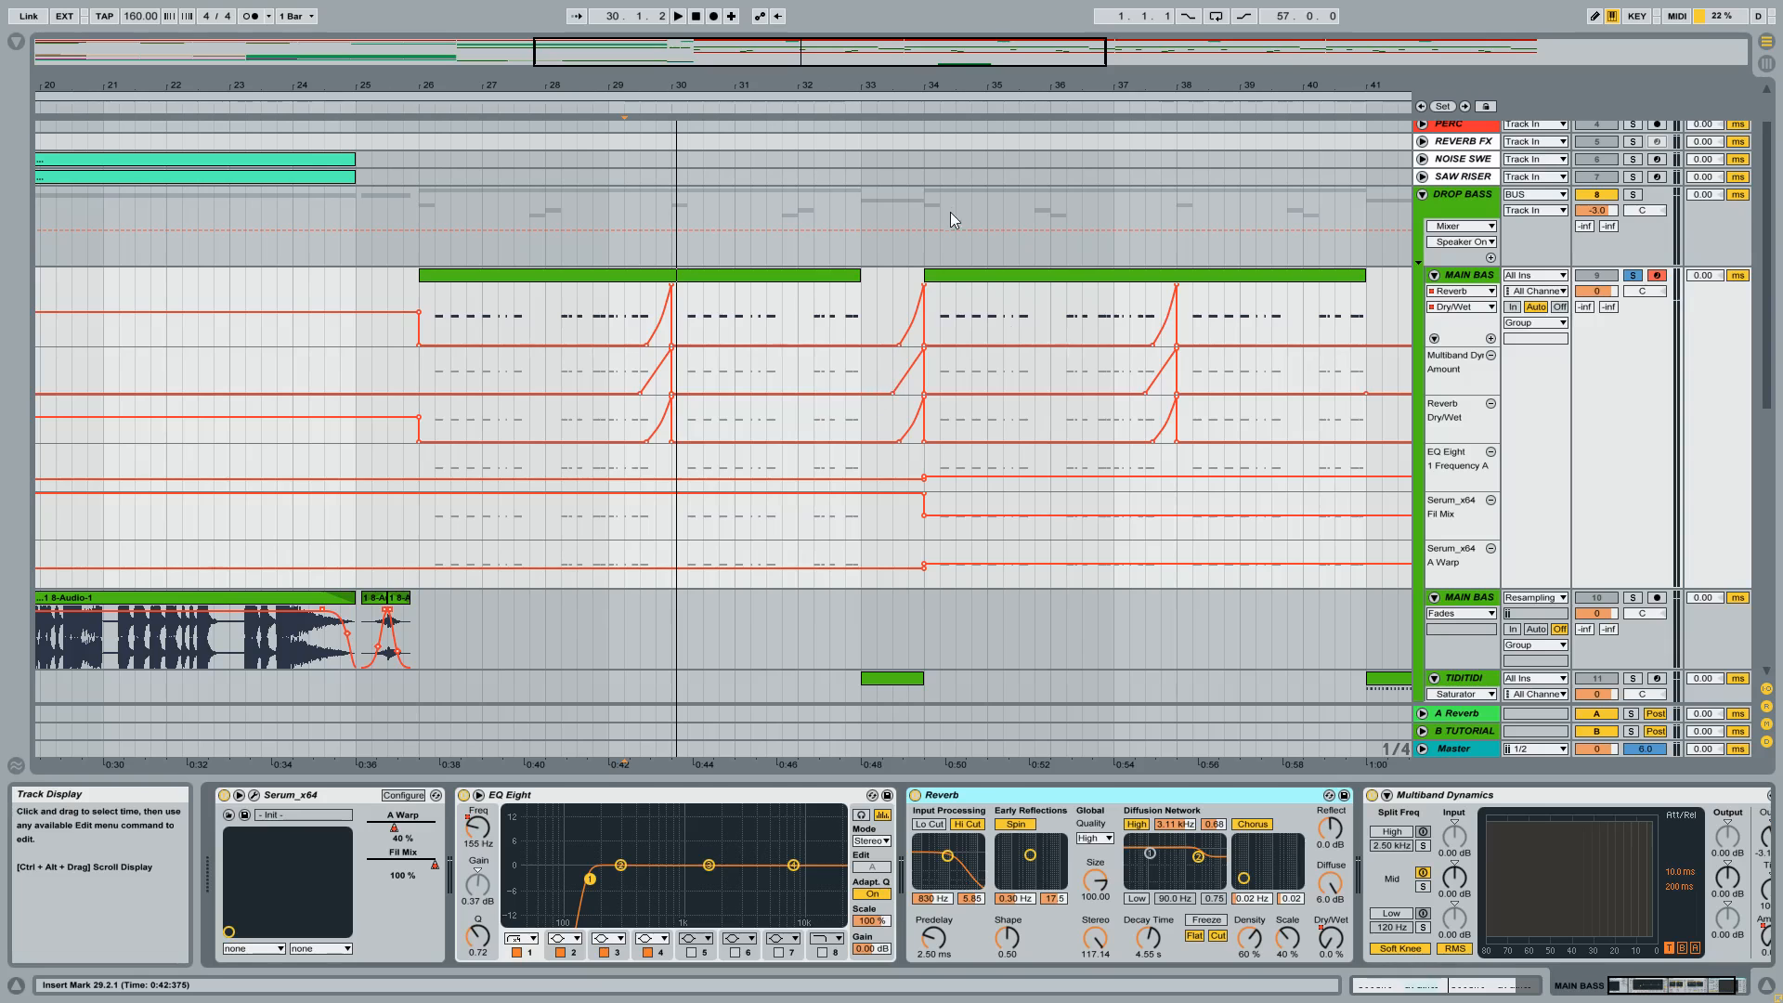
{"action": "left_click_drag", "start_coordinate": [936, 89], "coordinate": [704, 42]}
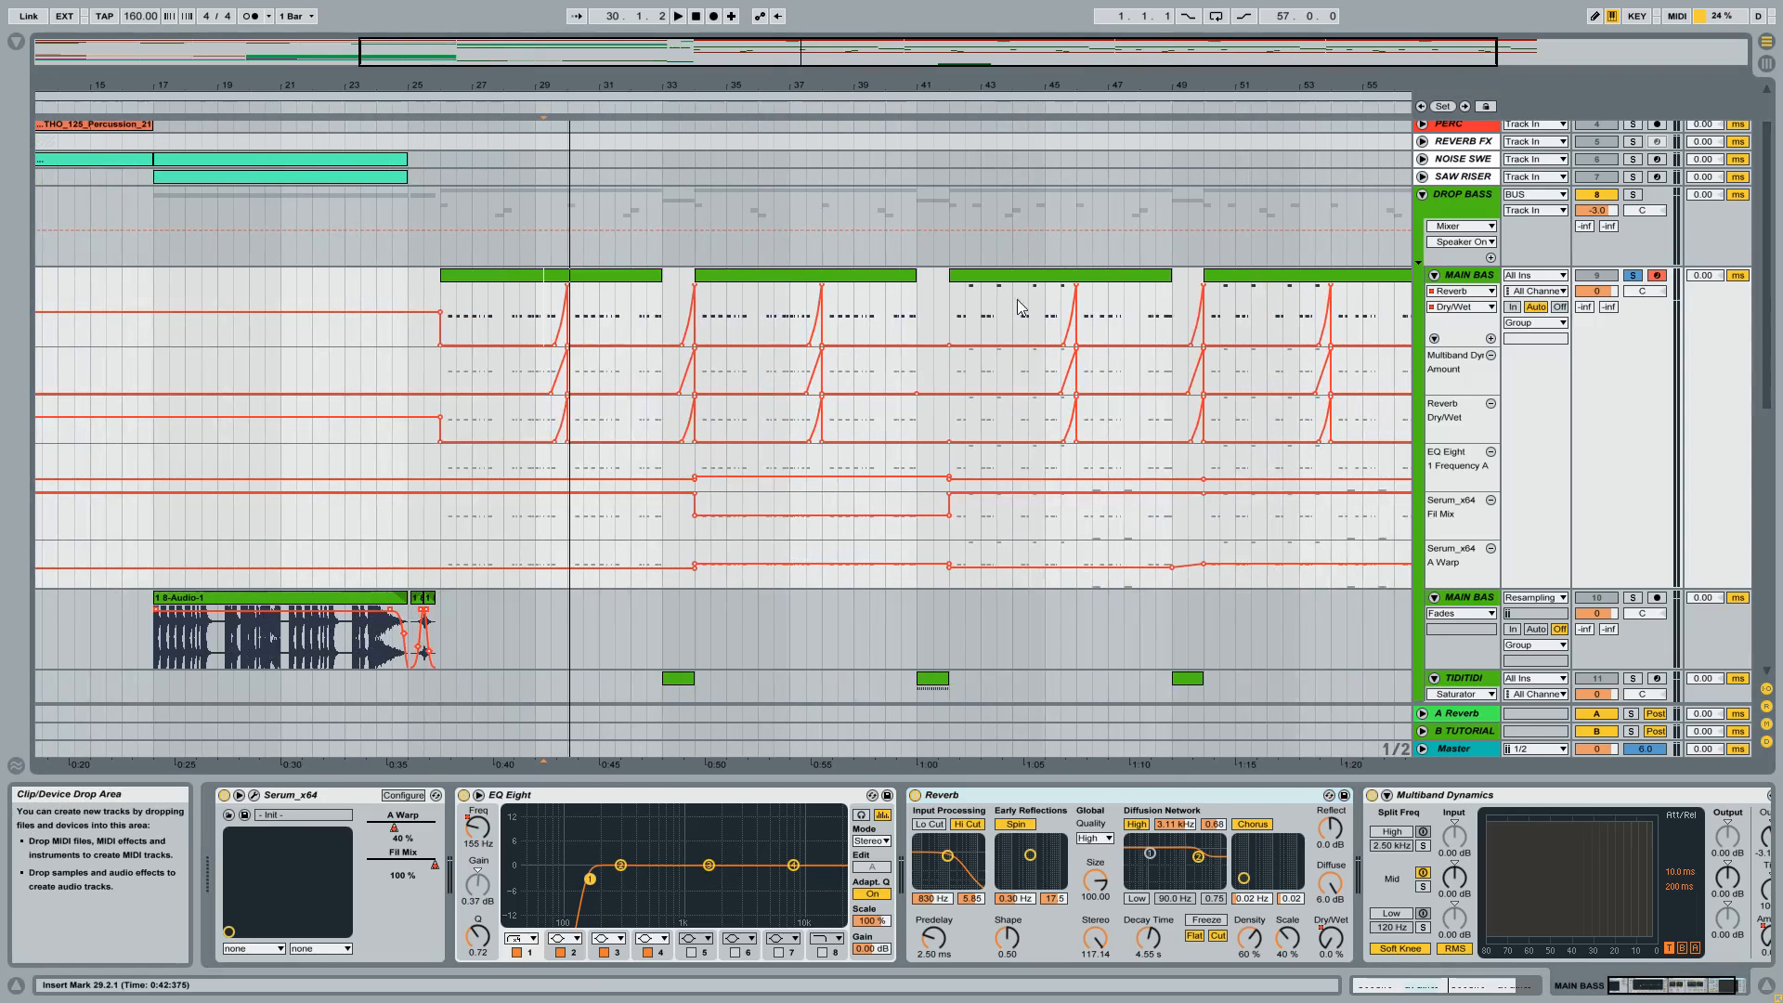
{"action": "left_click", "coordinate": [253, 795]}
{"action": "left_click_drag", "start_coordinate": [804, 175], "coordinate": [1010, 189]}
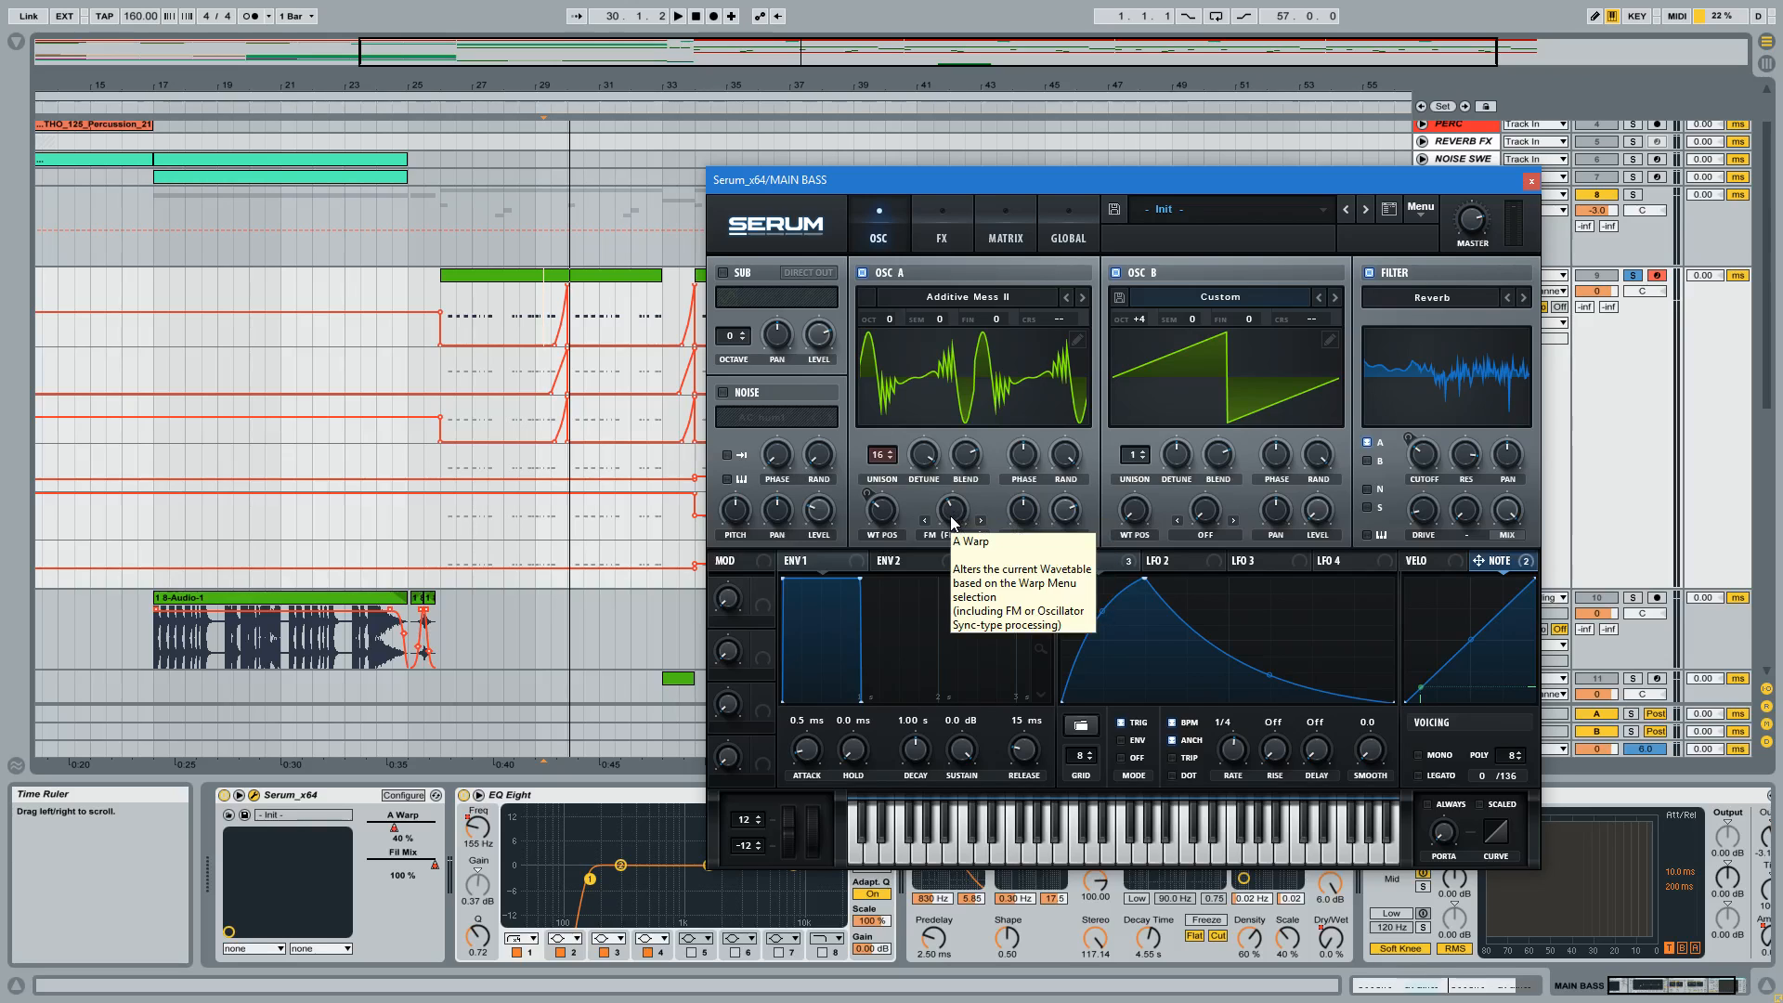
{"action": "mouse_move", "coordinate": [642, 85]}
{"action": "left_mouse_down"}
{"action": "mouse_move", "coordinate": [604, 82]}
{"action": "mouse_move", "coordinate": [650, 37]}
{"action": "left_mouse_up"}
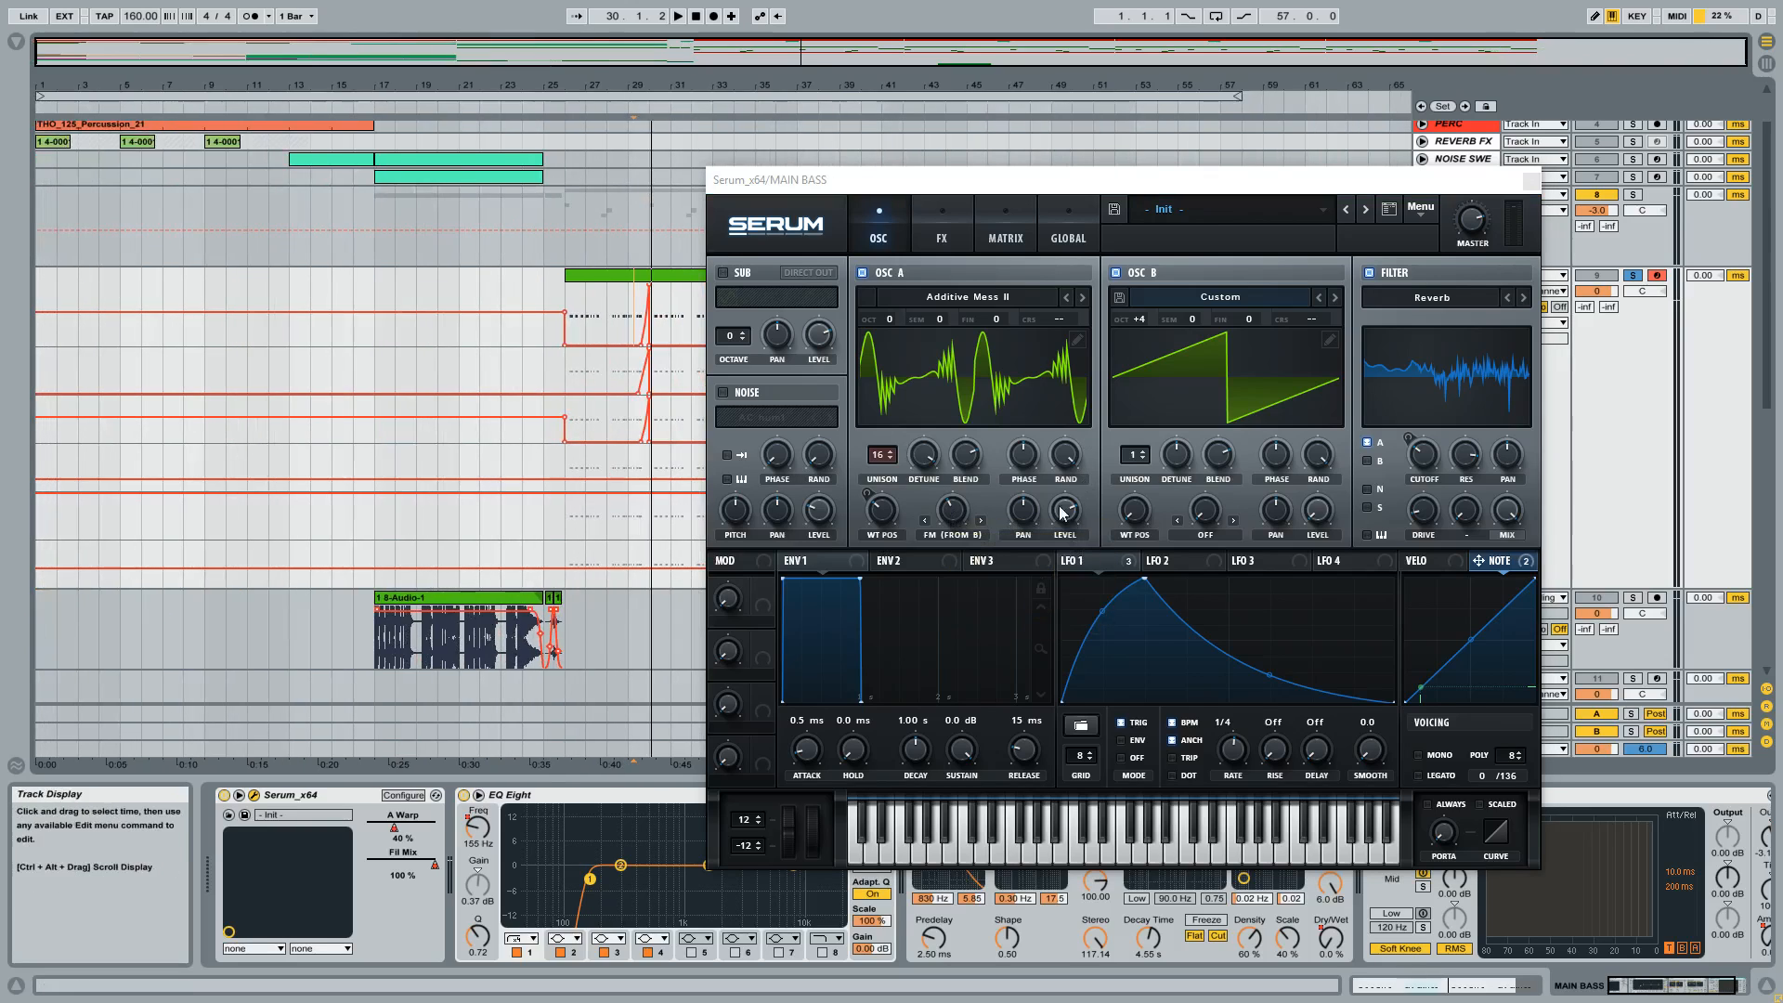
{"action": "left_click_drag", "start_coordinate": [819, 192], "coordinate": [1090, 250]}
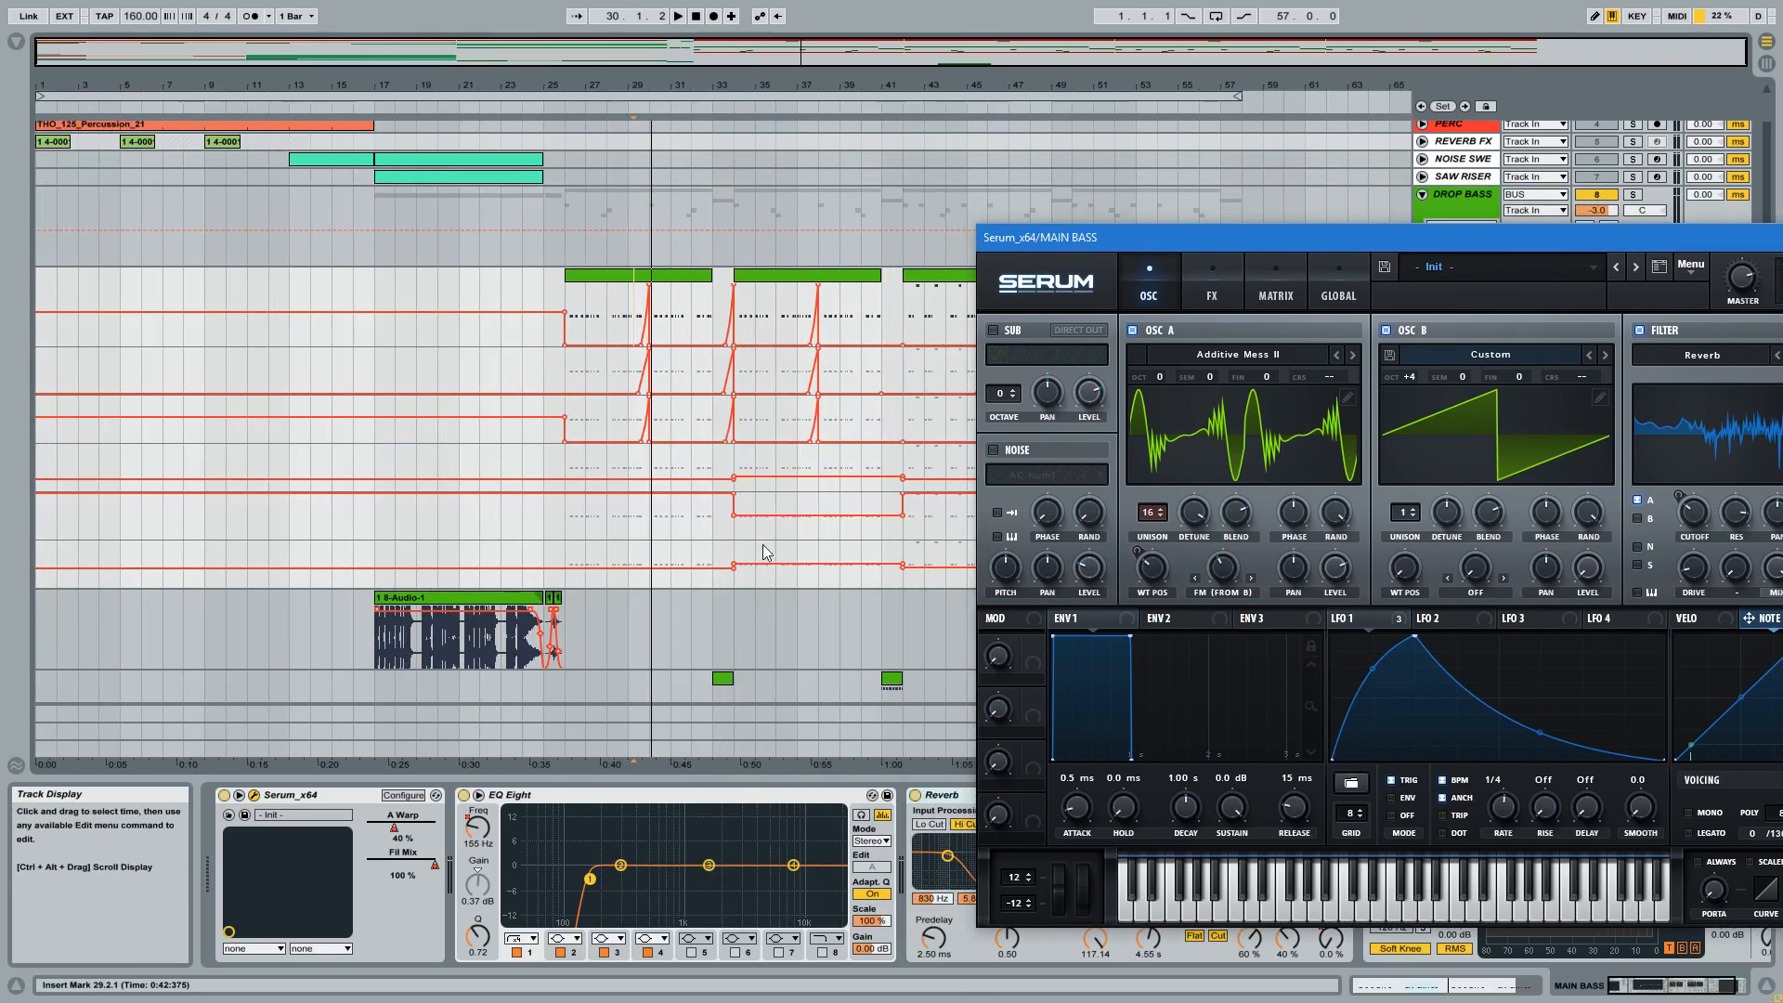
Audition MAIN BASS from 32.1.1 and 34.1.1 to compare Serum's sound before and after the automation change.
{"action": "left_click", "coordinate": [737, 533]}
{"action": "key", "text": "space"}
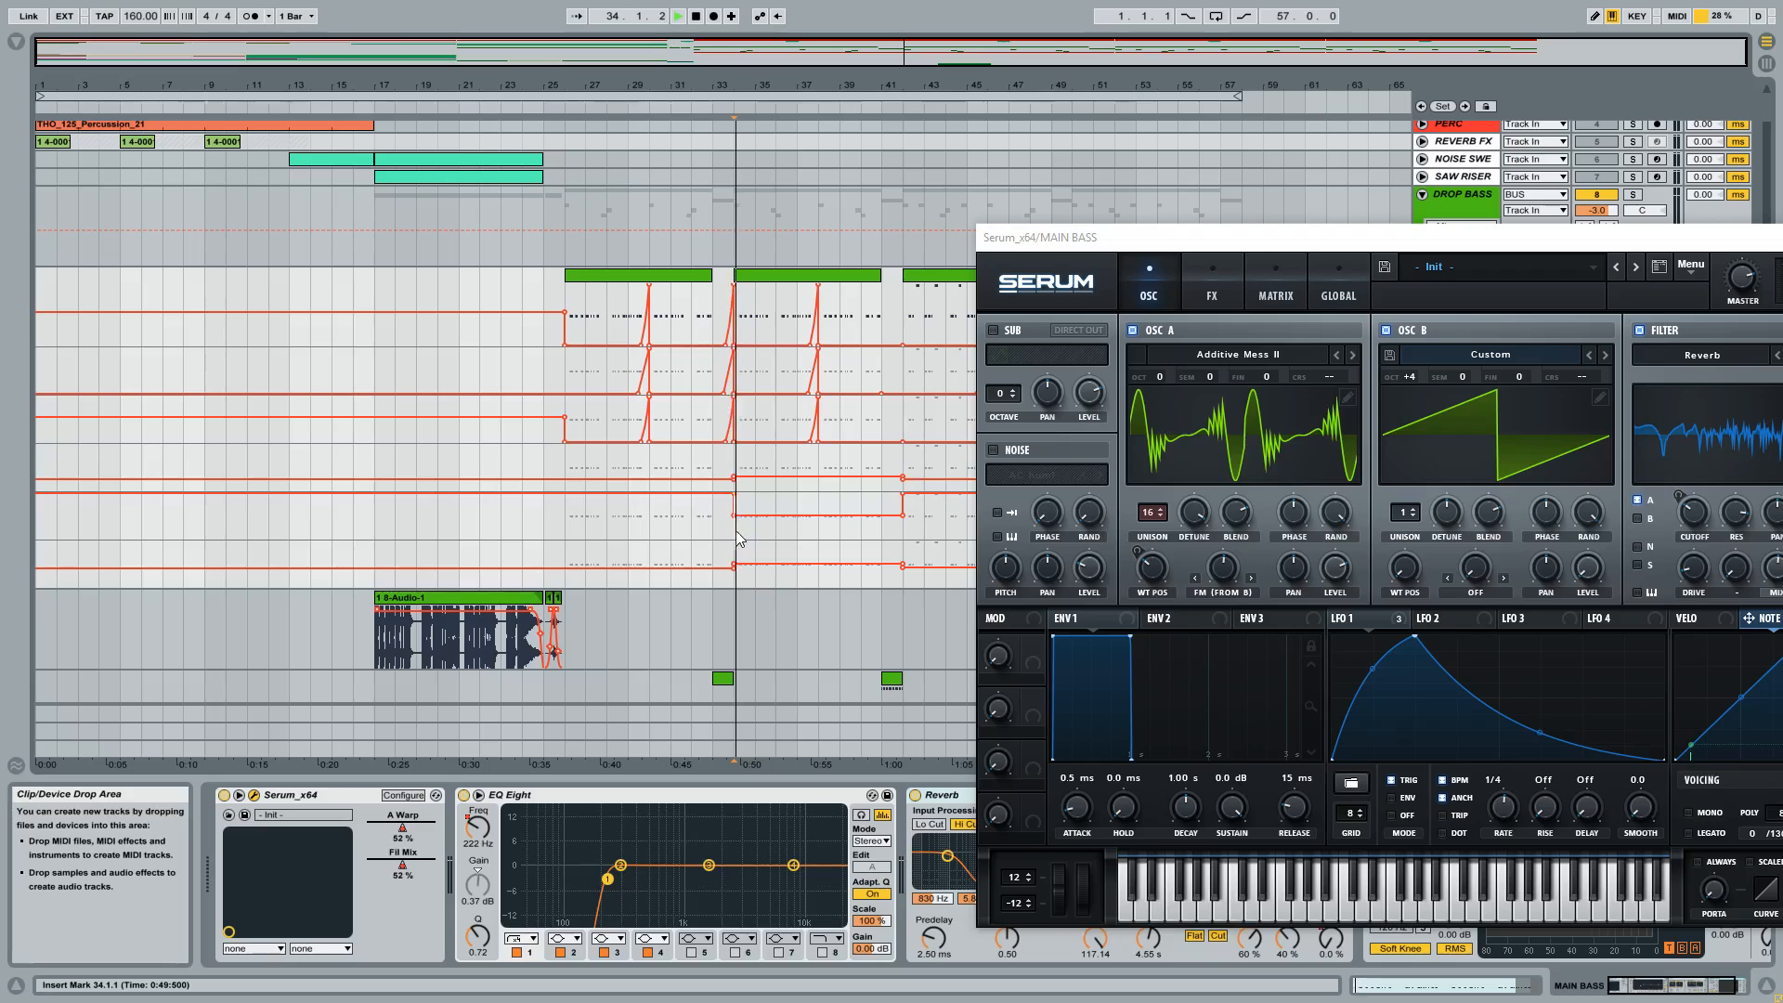
{"action": "left_click", "coordinate": [689, 520]}
{"action": "key", "text": "space"}
{"action": "key", "text": "space"}
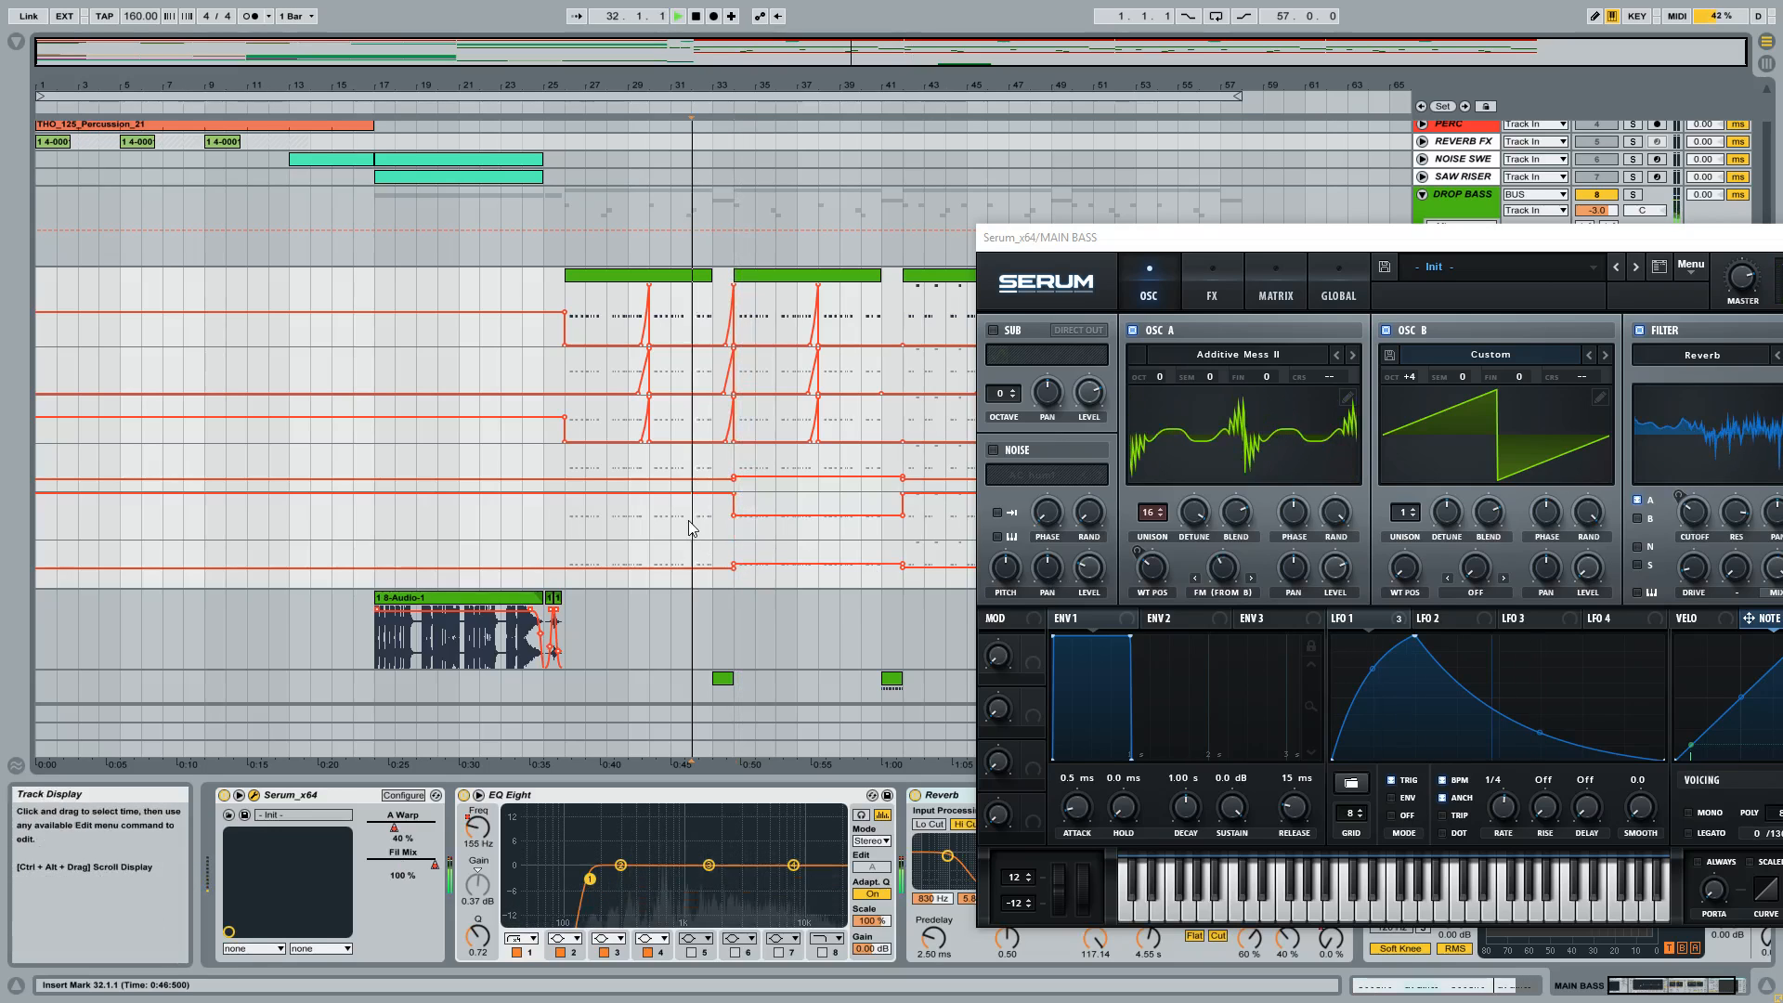
{"action": "left_click", "coordinate": [738, 528]}
{"action": "key", "text": "space"}
{"action": "key", "text": "space"}
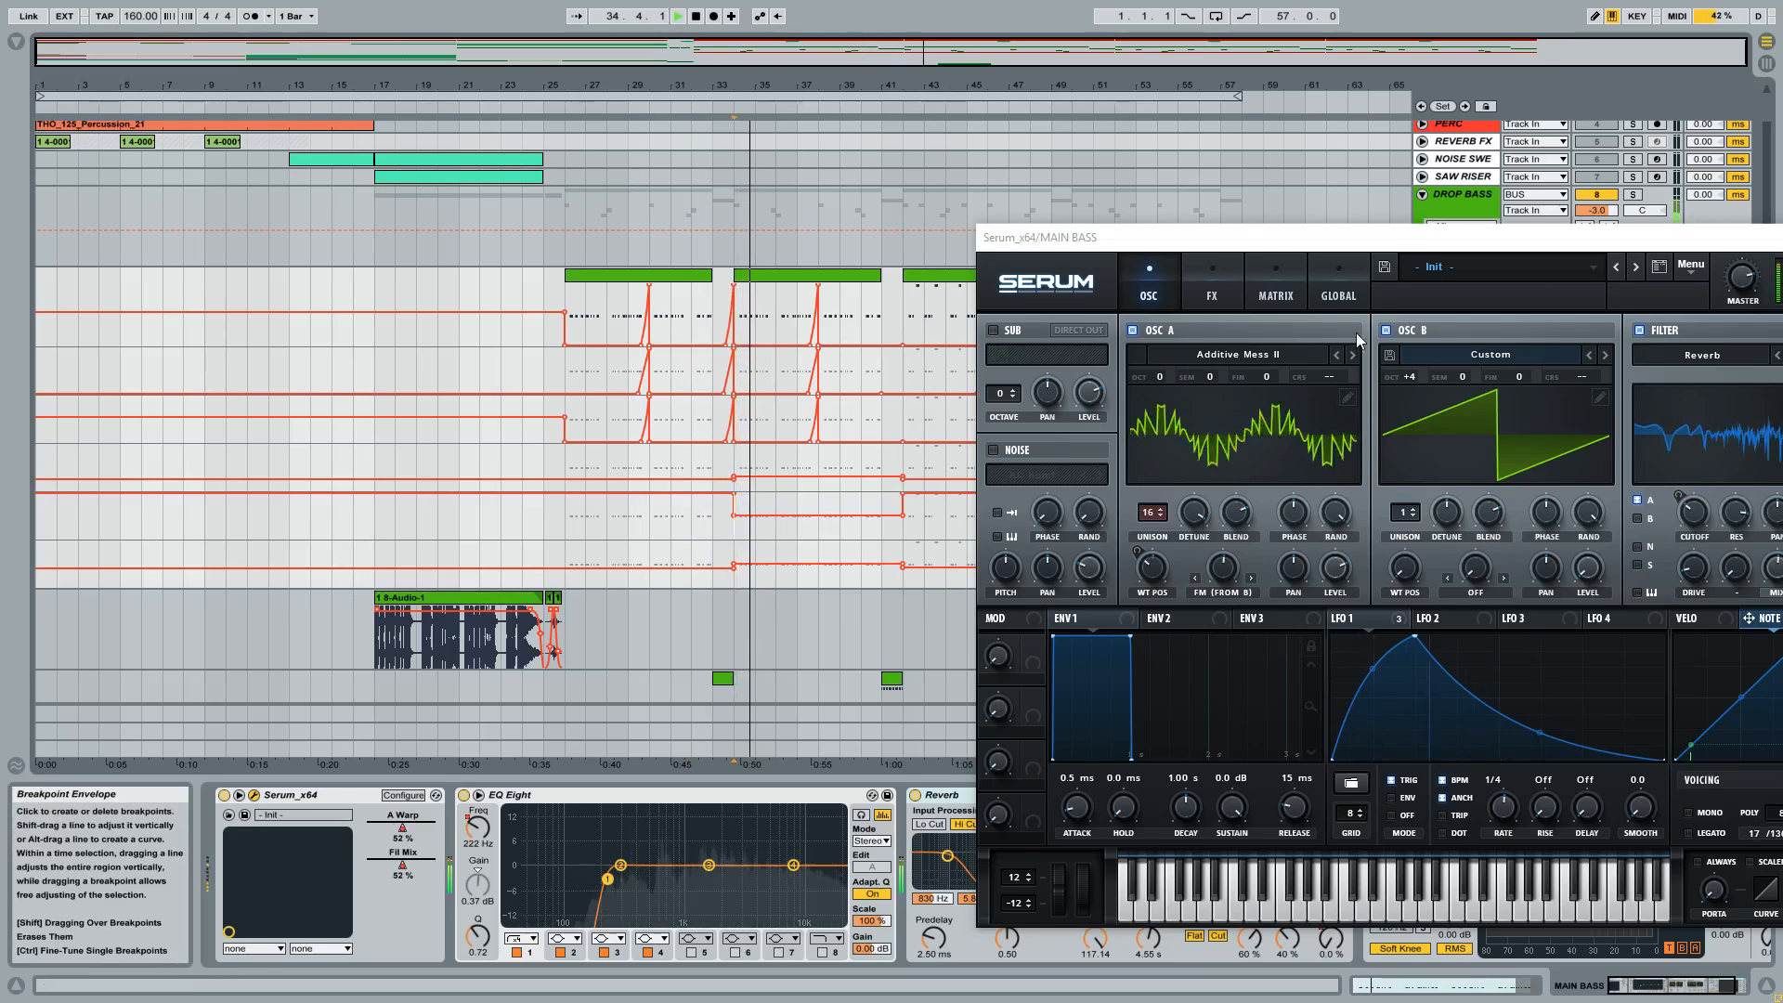
{"action": "key", "text": "space"}
Try OSC A's FM (From B) warp at 45%, close Serum and re-enable the overridden automation.
{"action": "left_click_drag", "start_coordinate": [1390, 242], "coordinate": [742, 218]}
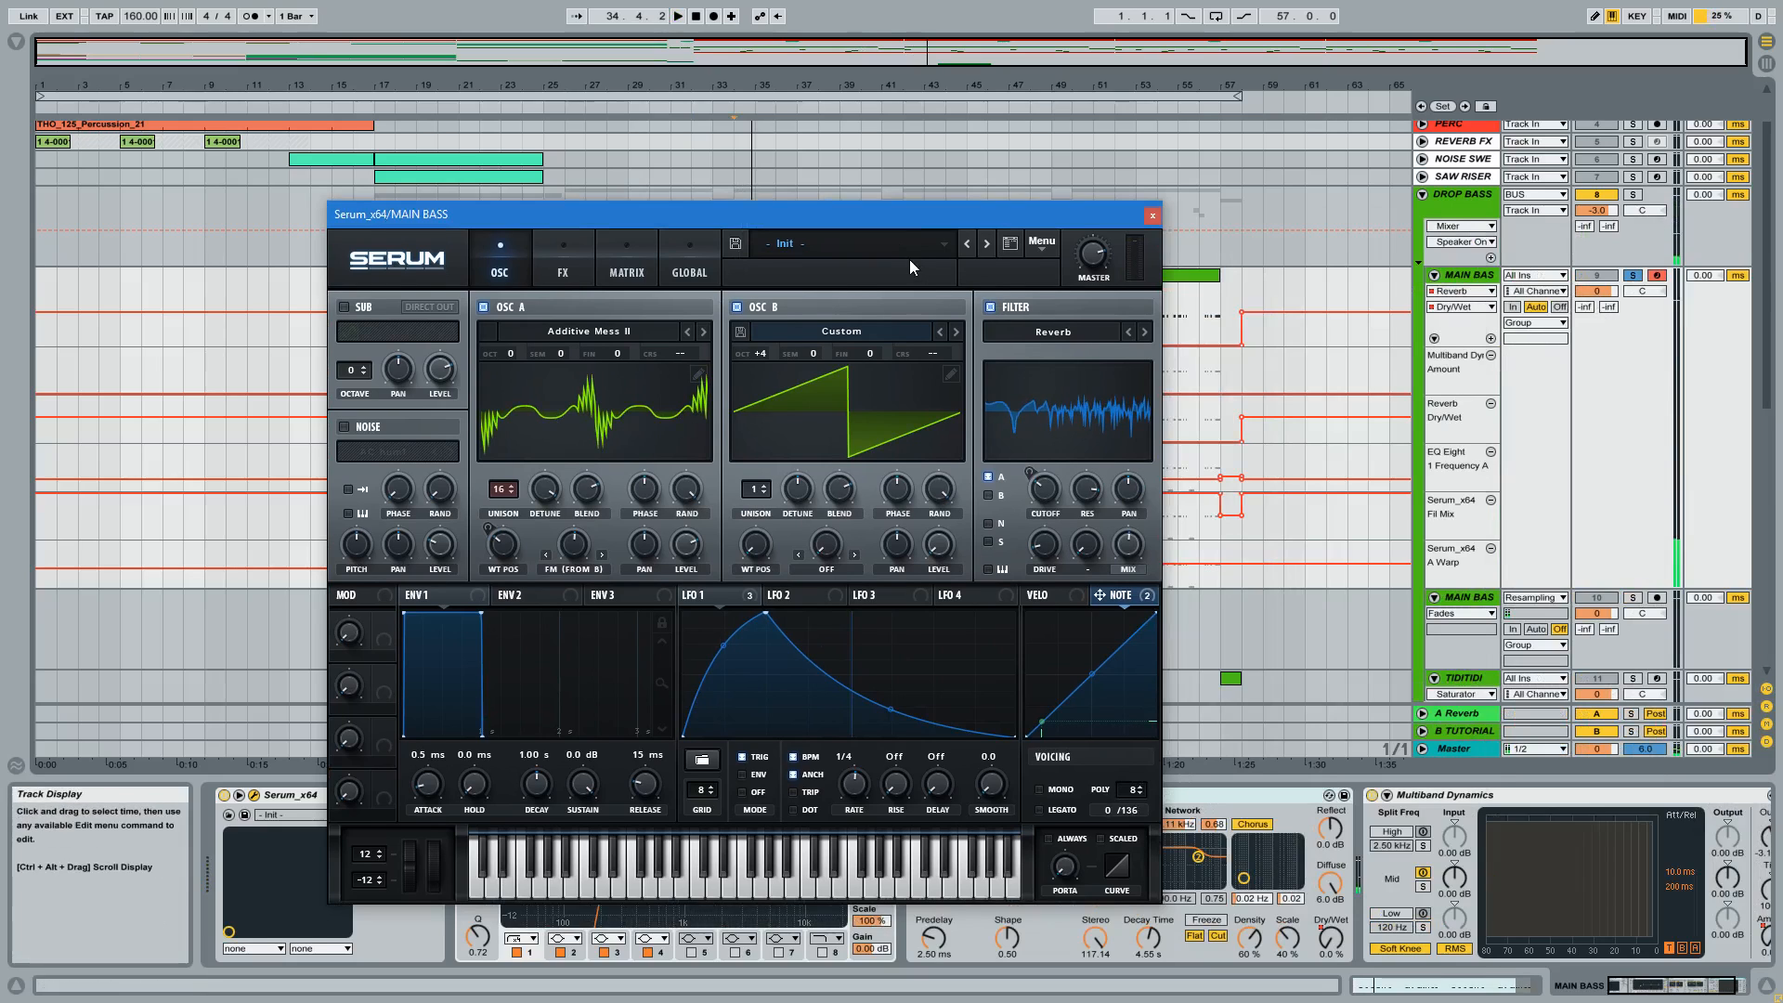
{"action": "left_click_drag", "start_coordinate": [577, 550], "coordinate": [596, 587]}
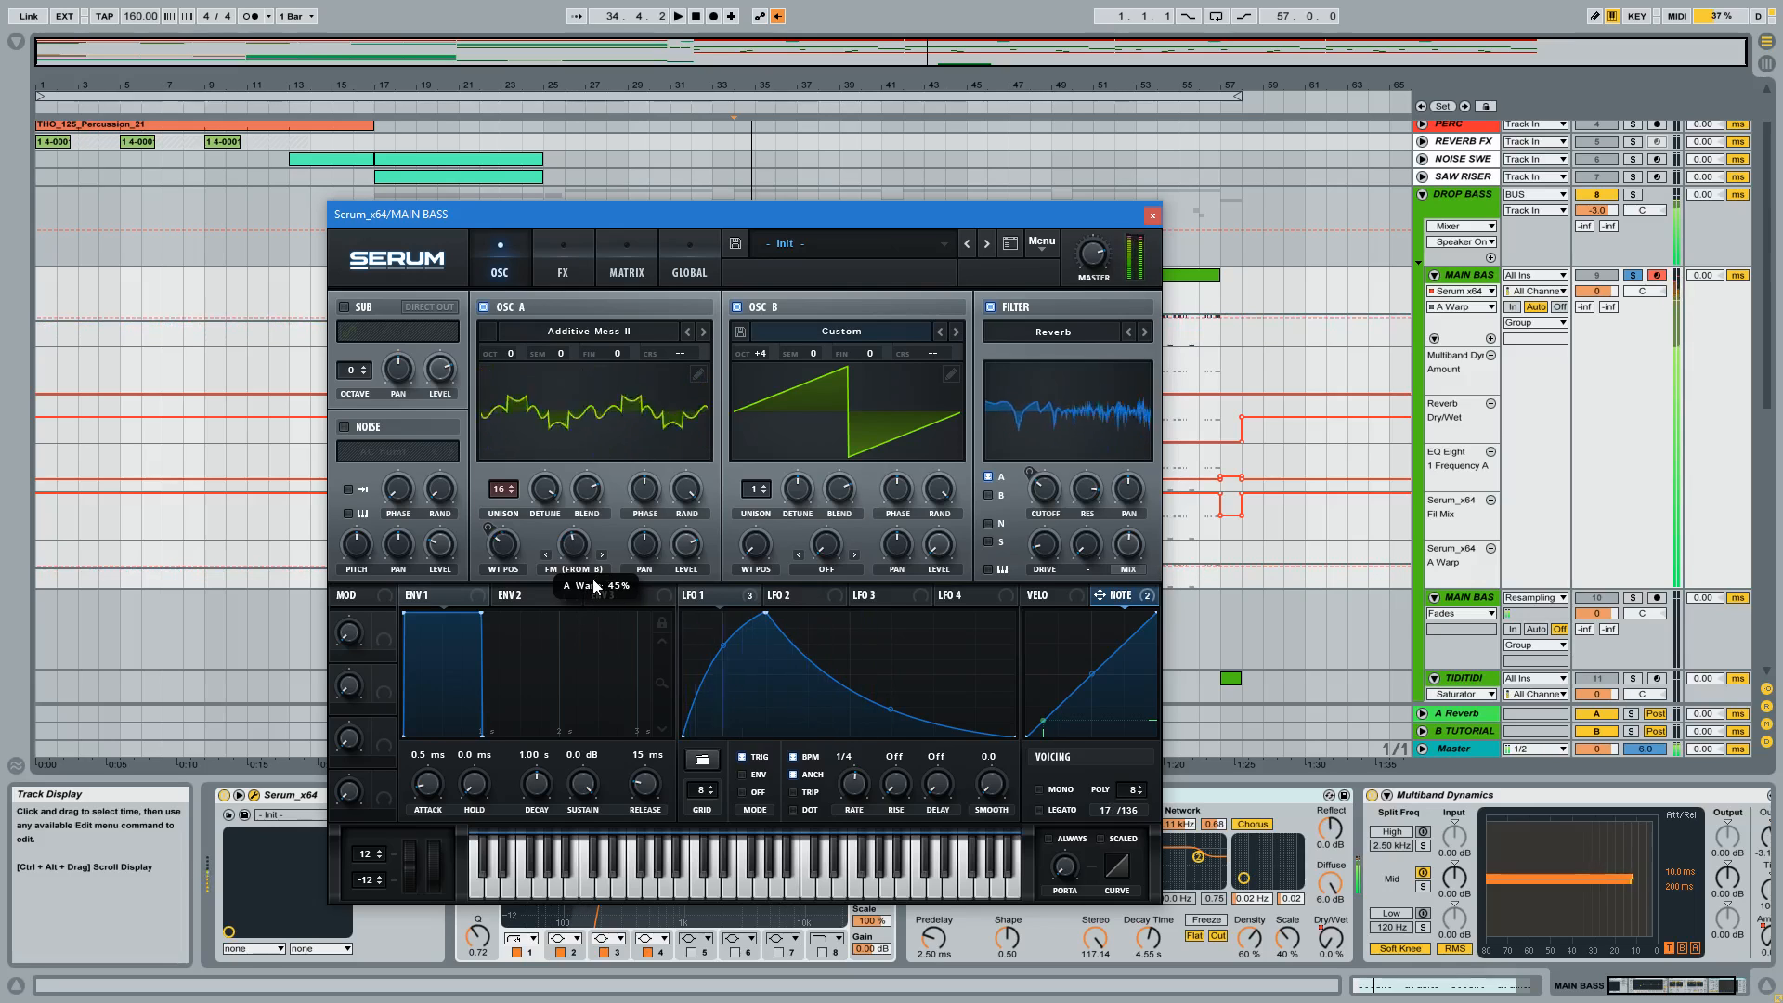
{"action": "left_click", "coordinate": [1153, 216]}
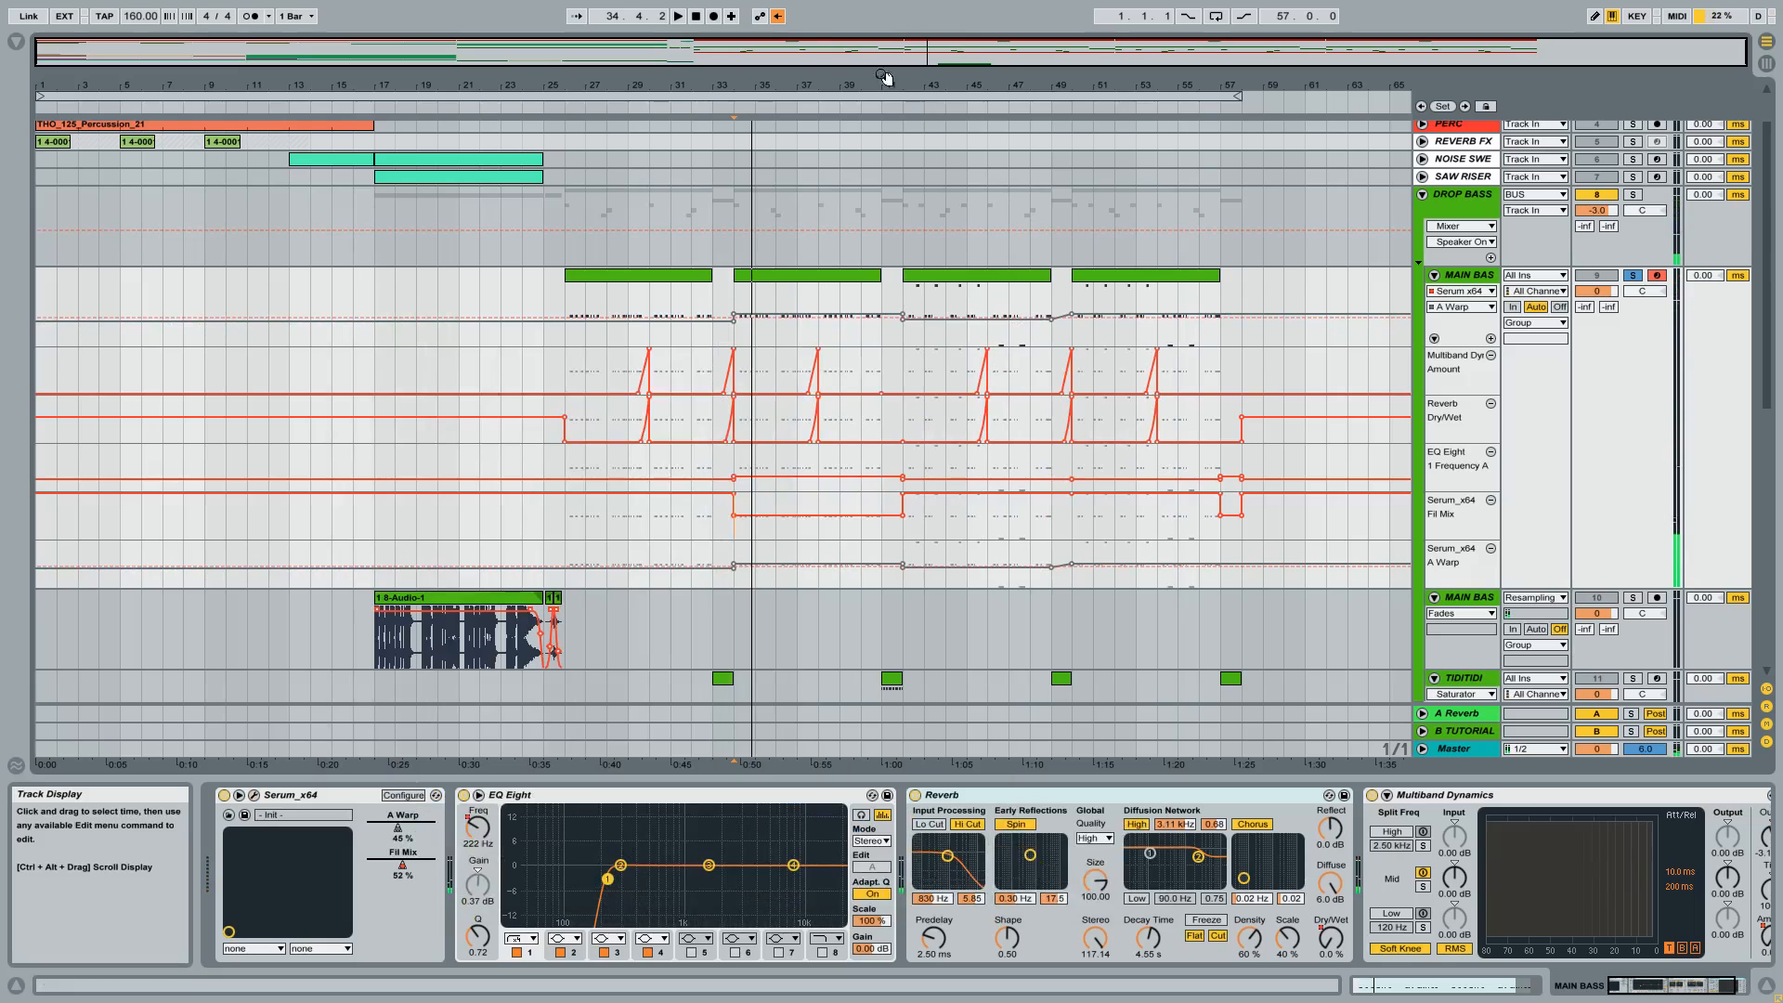
{"action": "left_click", "coordinate": [779, 16]}
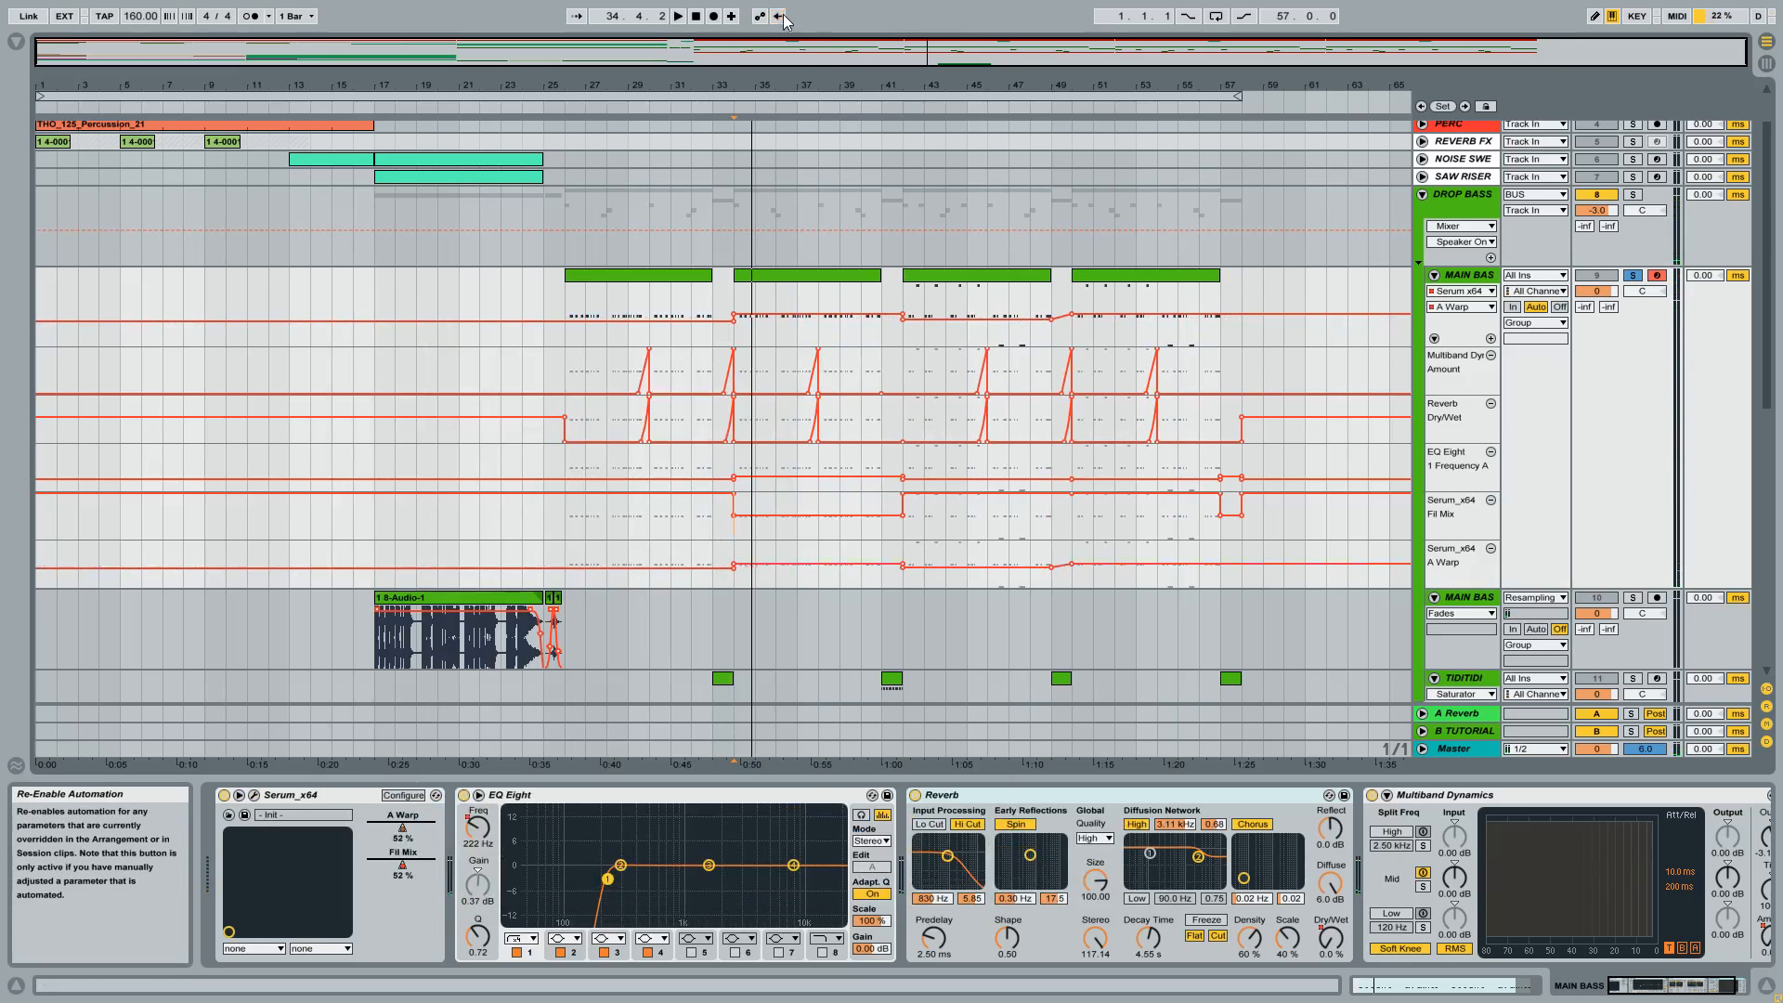
Place the insert marker at 30.1.1 and reopen Serum to compare its controls with the Fil Mix and A Warp lanes.
{"action": "left_click", "coordinate": [656, 525]}
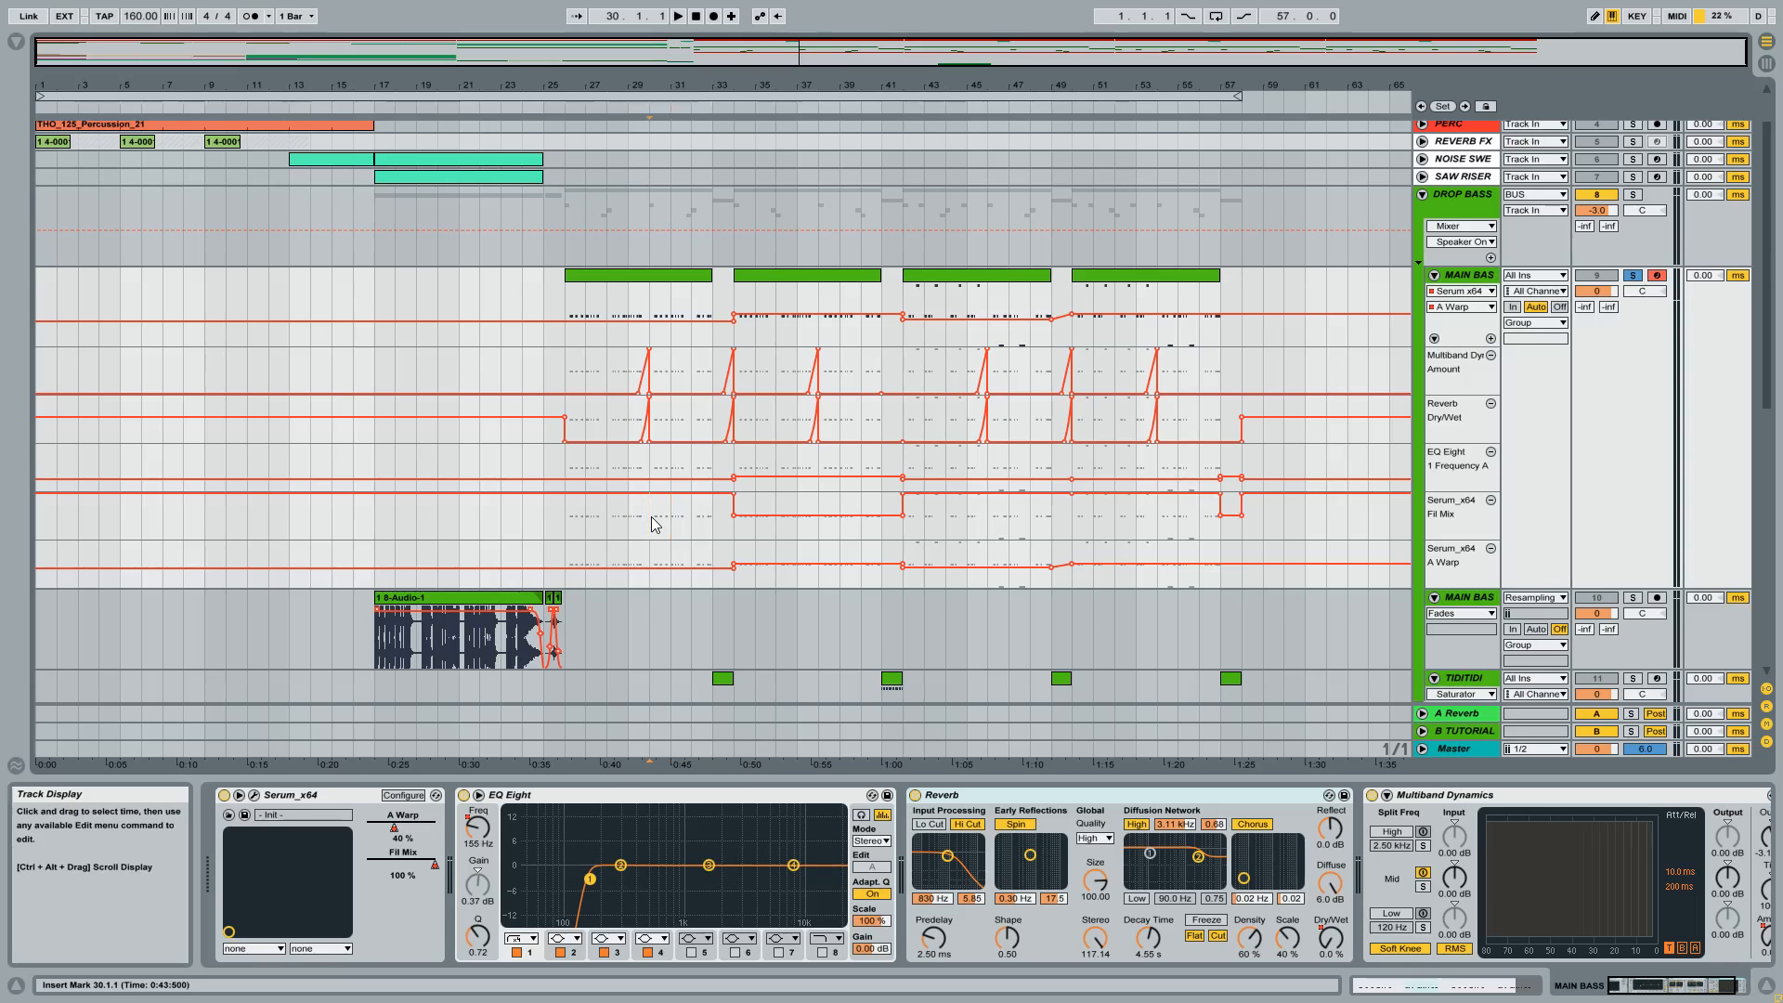
{"action": "scroll", "coordinate": [655, 524], "scroll_direction": "down", "scroll_amount": 3}
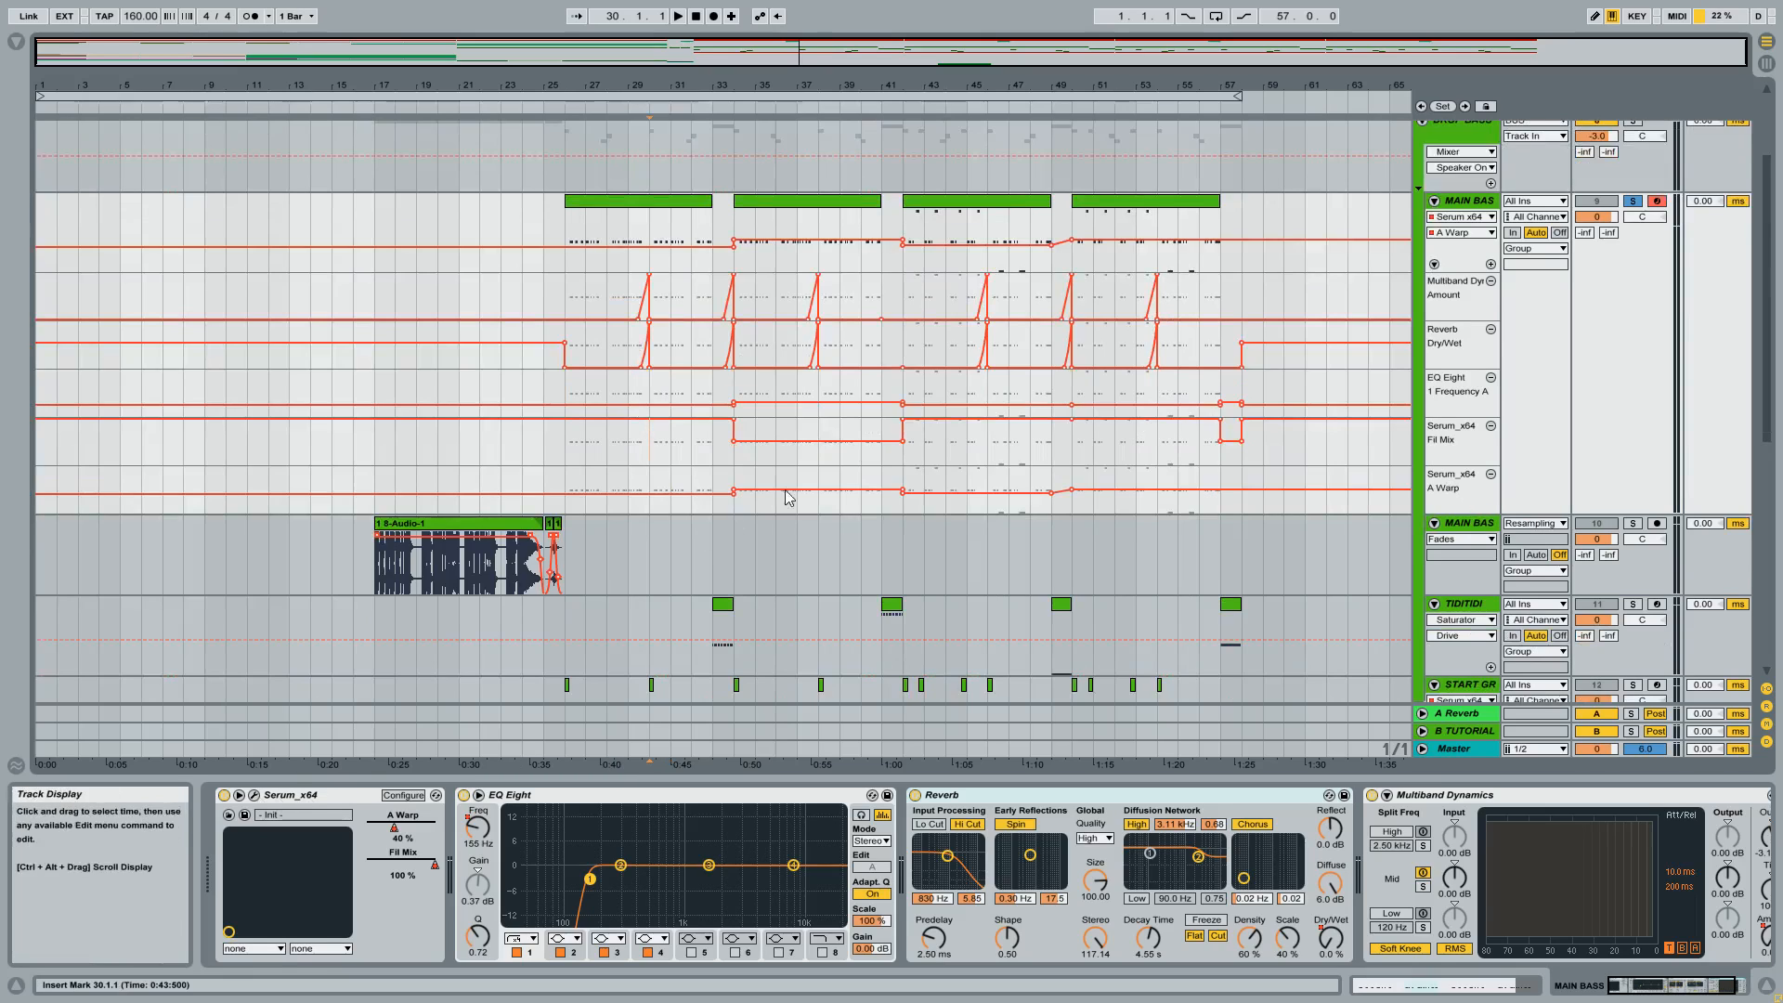
{"action": "left_click", "coordinate": [254, 797]}
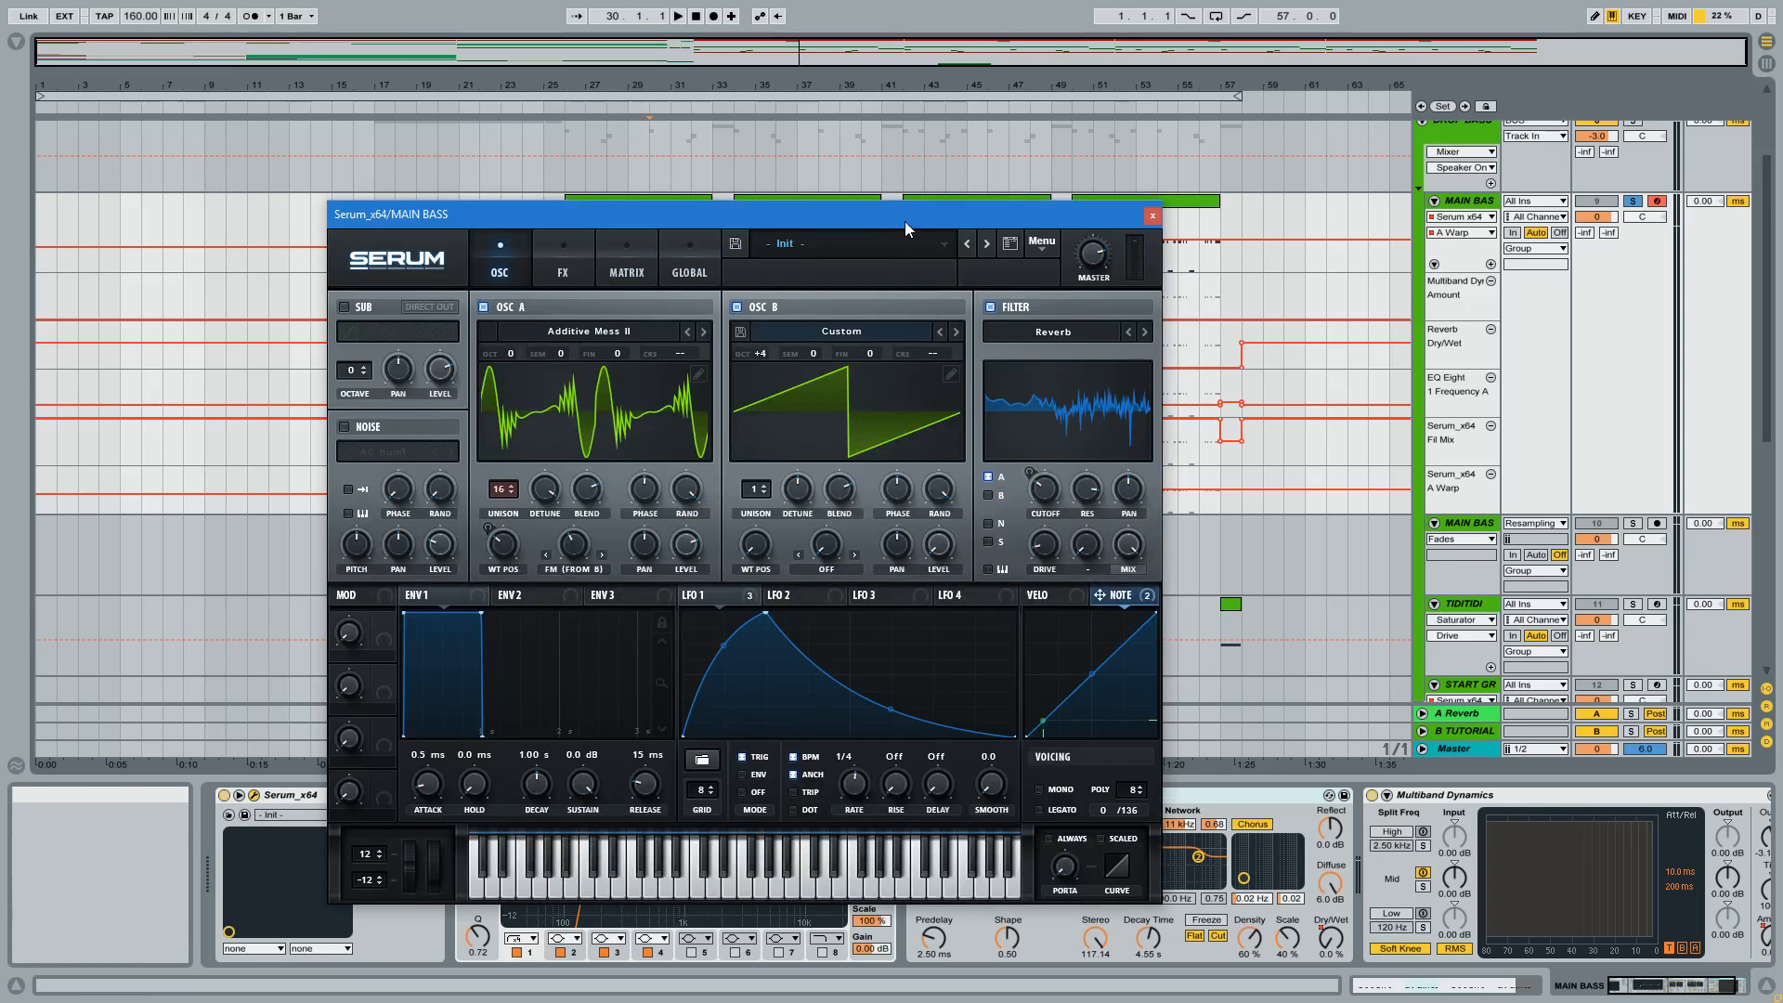
{"action": "left_click_drag", "start_coordinate": [905, 223], "coordinate": [779, 190]}
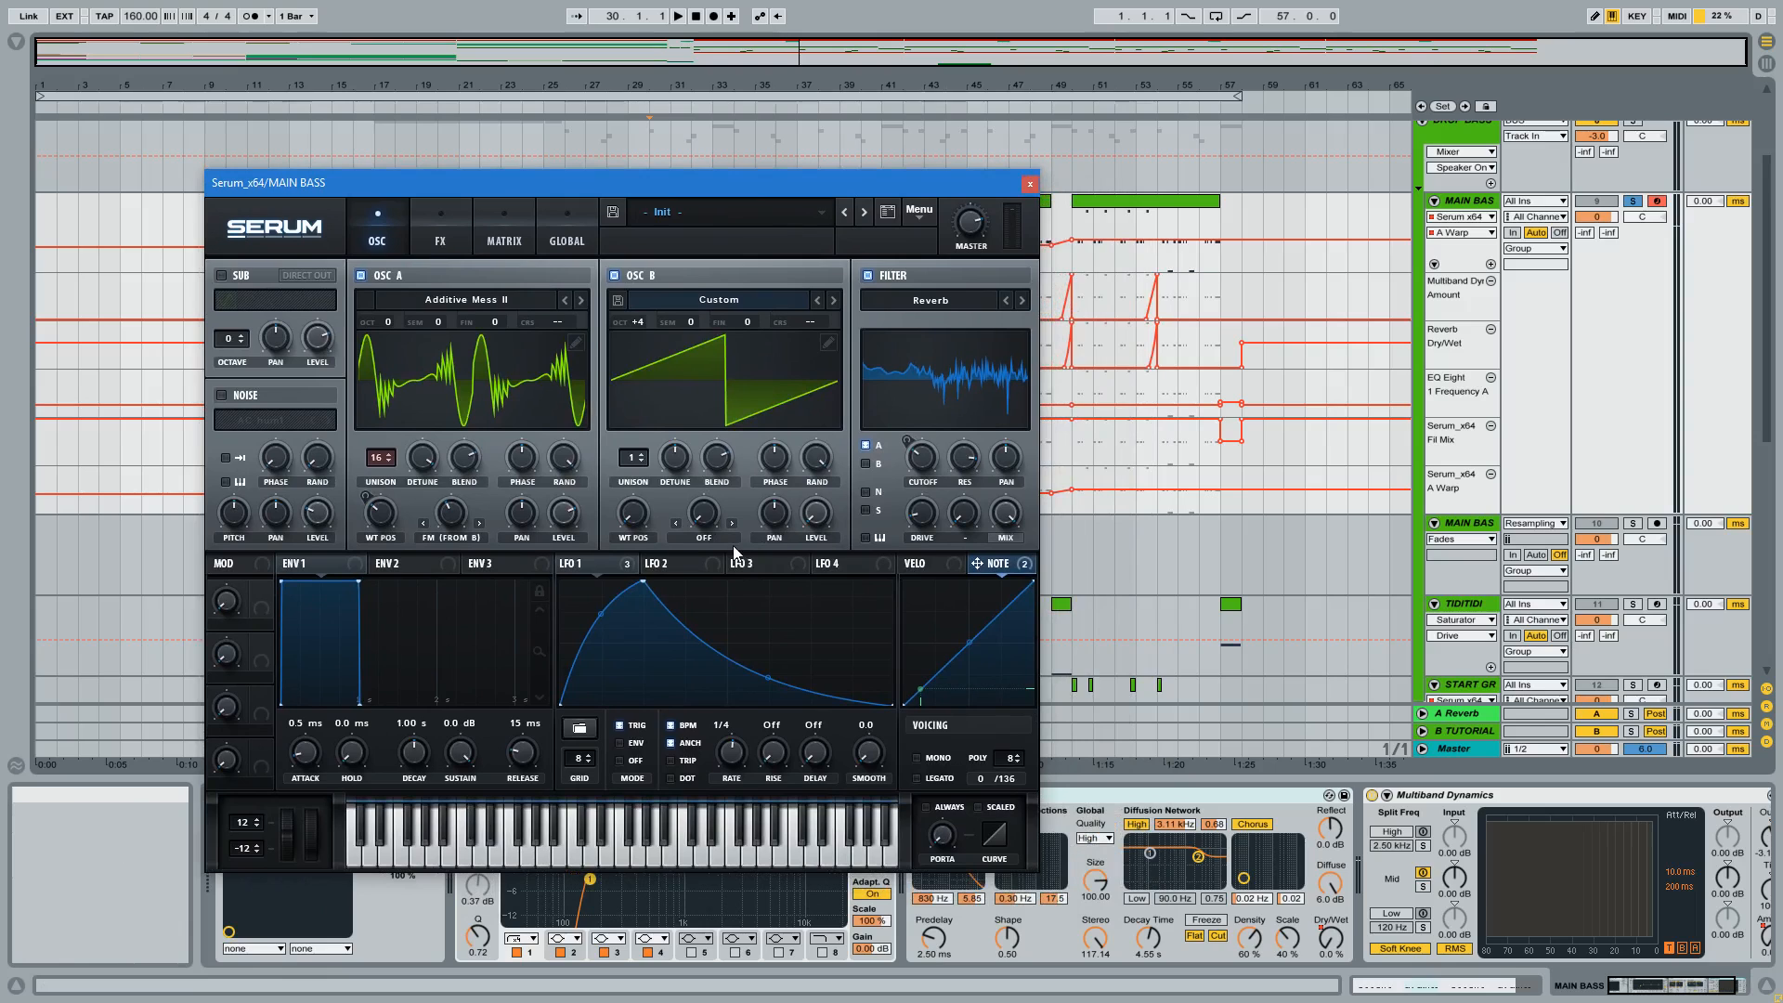
{"action": "left_click_drag", "start_coordinate": [836, 195], "coordinate": [586, 211]}
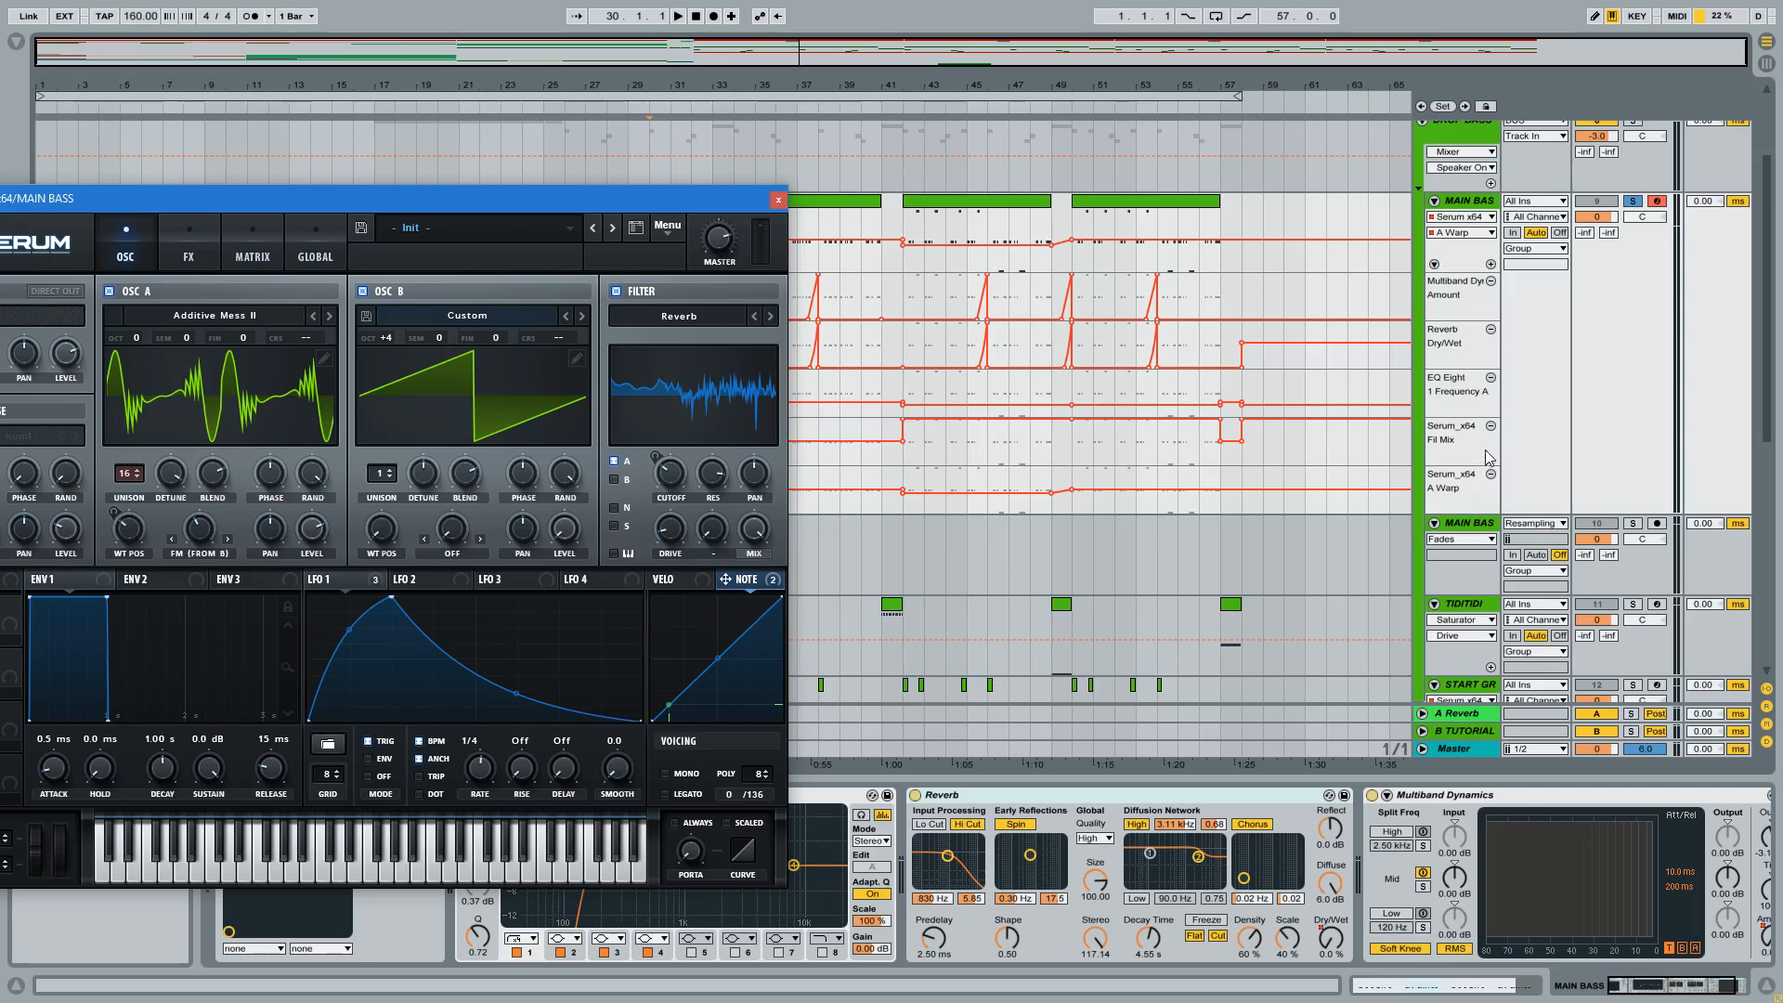
{"action": "left_click_drag", "start_coordinate": [507, 204], "coordinate": [683, 200]}
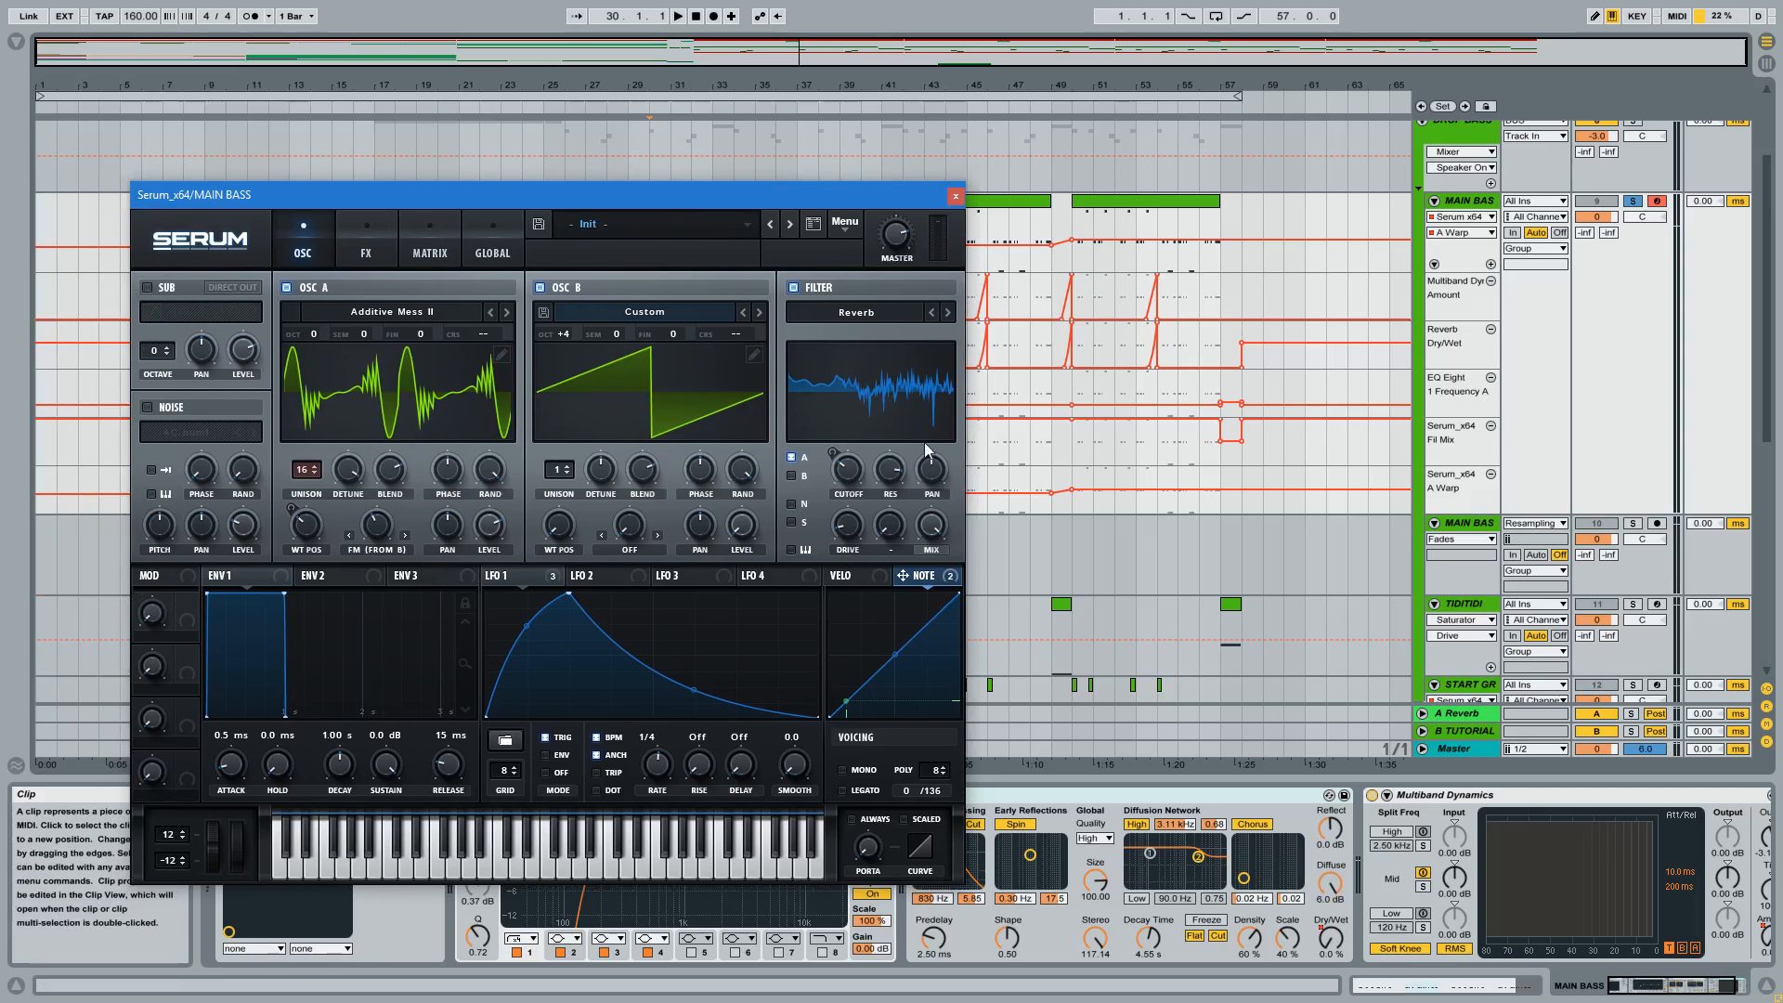
{"action": "left_click_drag", "start_coordinate": [821, 194], "coordinate": [1718, 183]}
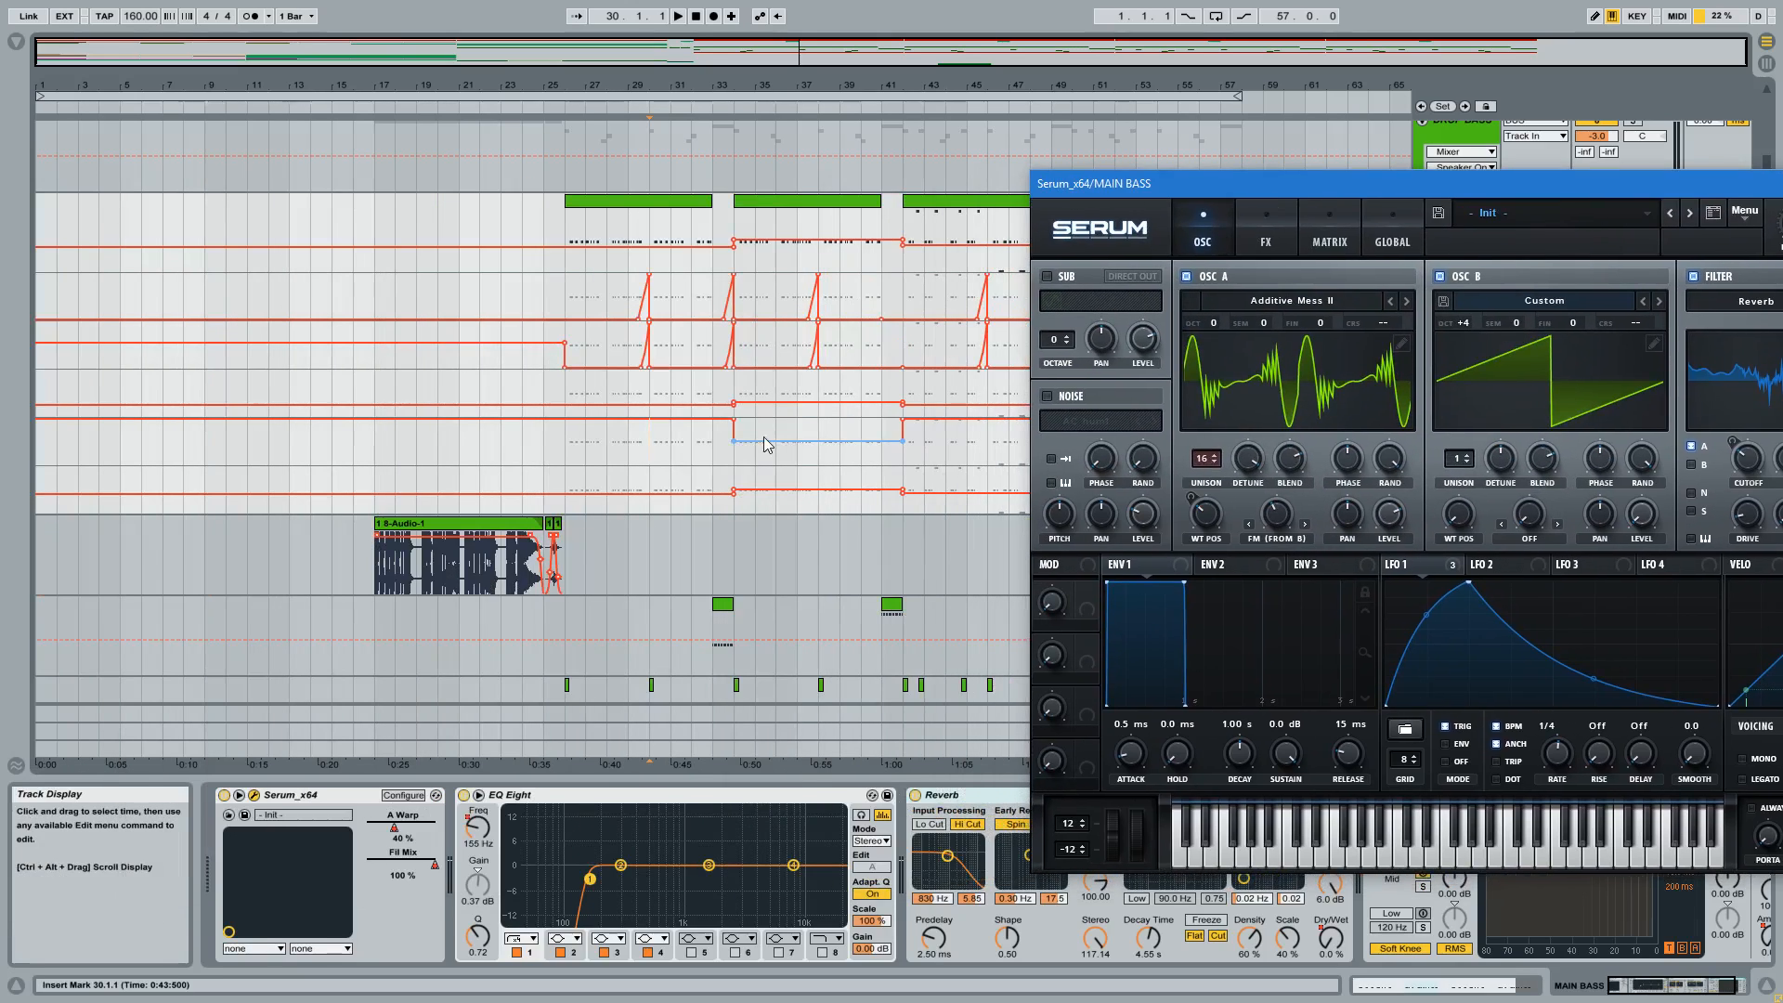
Highlight MAIN BASS's A Warp automation from 25.1.1 to 42.1.1, clear Serum from the lanes and place the insert marker at 48.1.1.
{"action": "left_click_drag", "start_coordinate": [557, 489], "coordinate": [890, 488]}
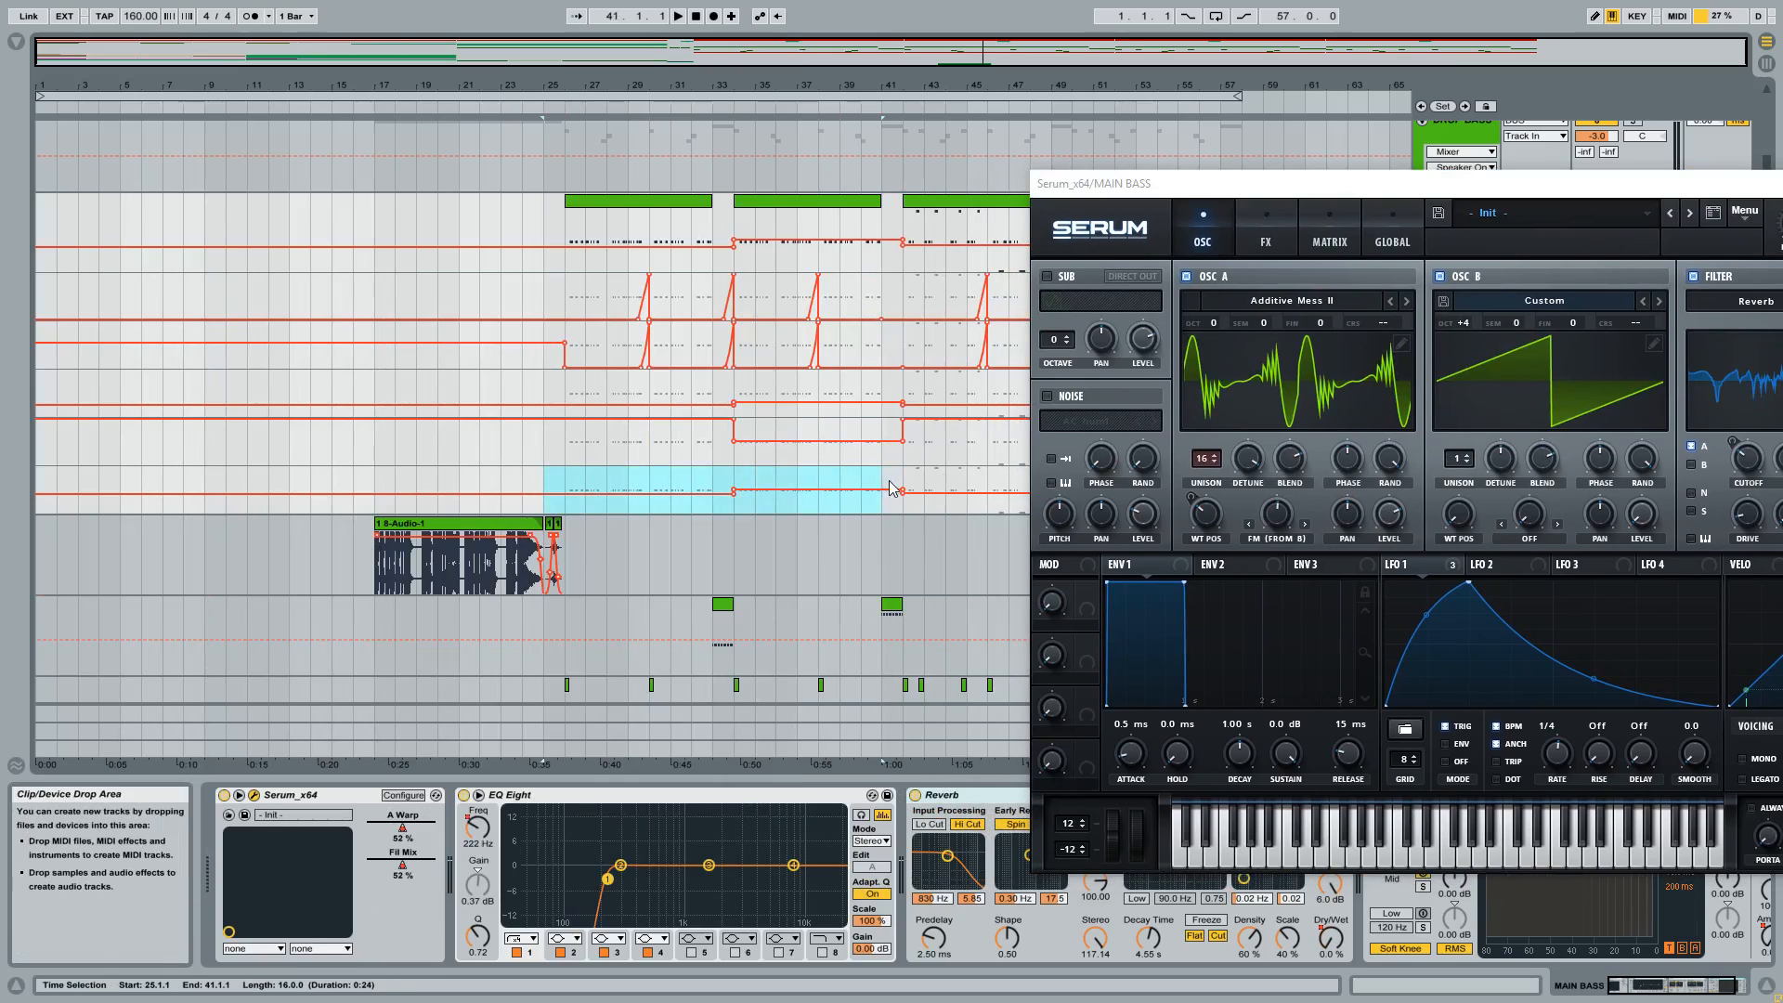
{"action": "left_click_drag", "start_coordinate": [1208, 183], "coordinate": [1134, 523]}
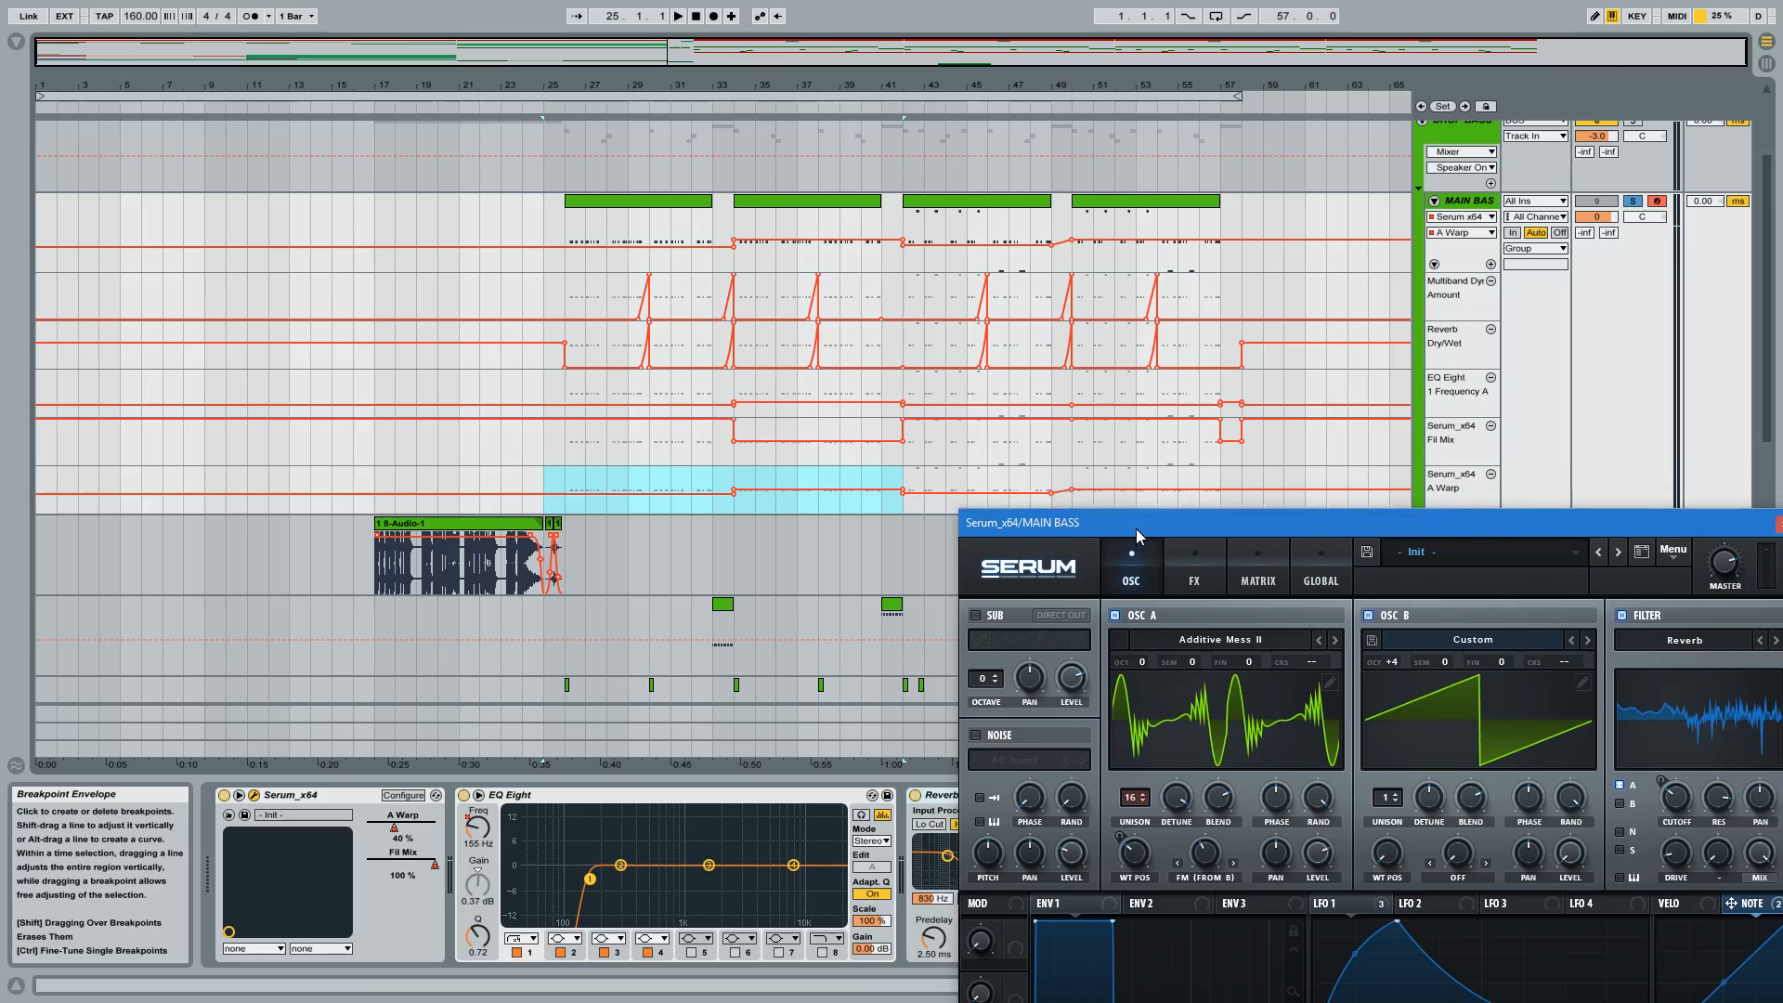
{"action": "left_click", "coordinate": [1043, 461]}
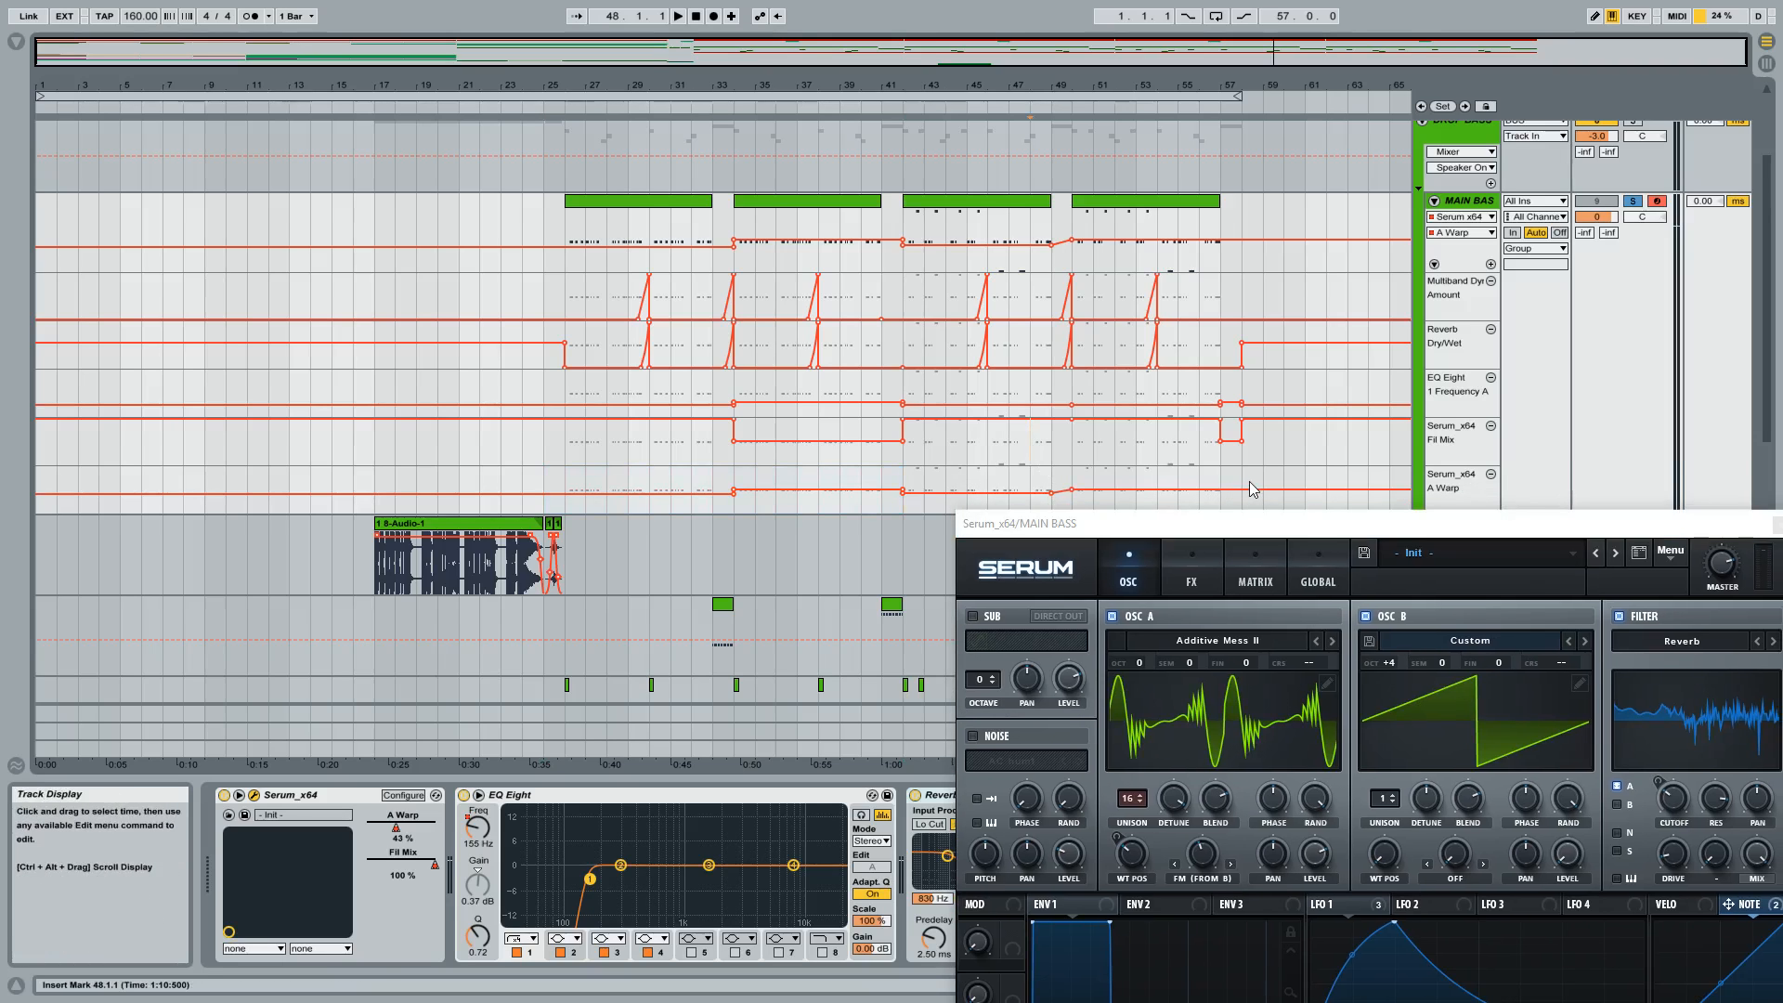
Keep Serum's Filter section visible beside the Fil Mix lane and play MAIN BASS from 32.1.1.
{"action": "left_click_drag", "start_coordinate": [1324, 536], "coordinate": [381, 224]}
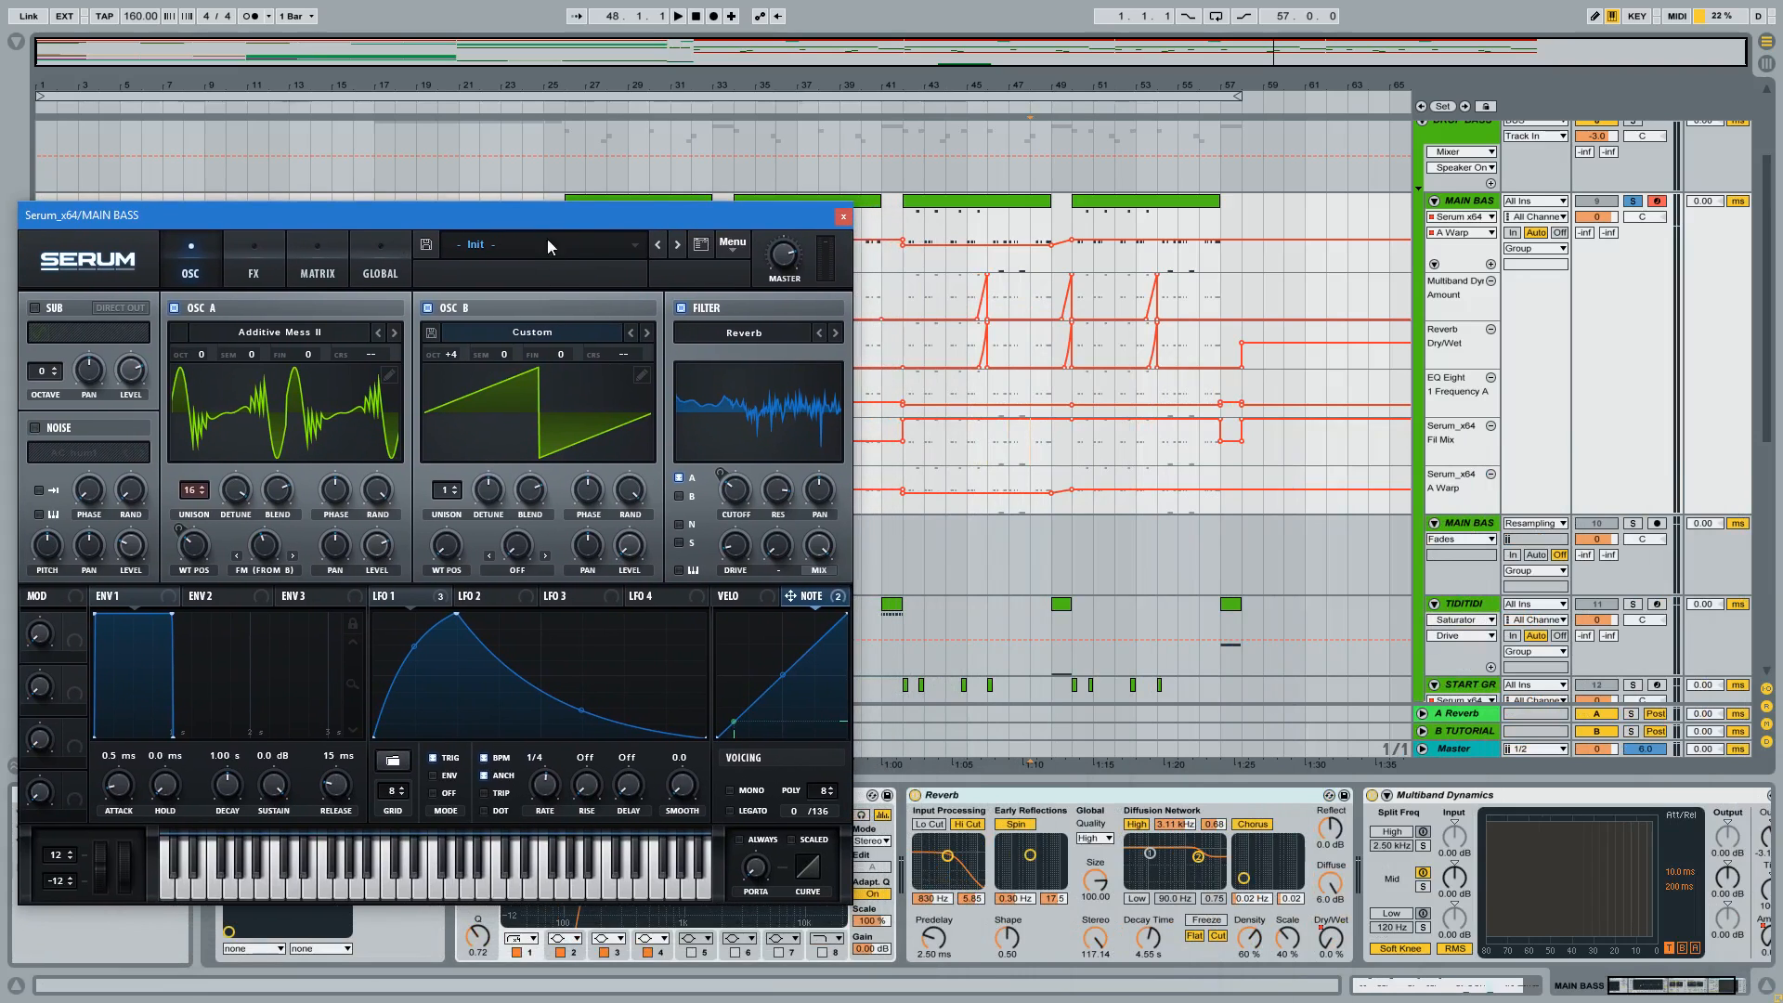
{"action": "left_click_drag", "start_coordinate": [561, 212], "coordinate": [377, 210]}
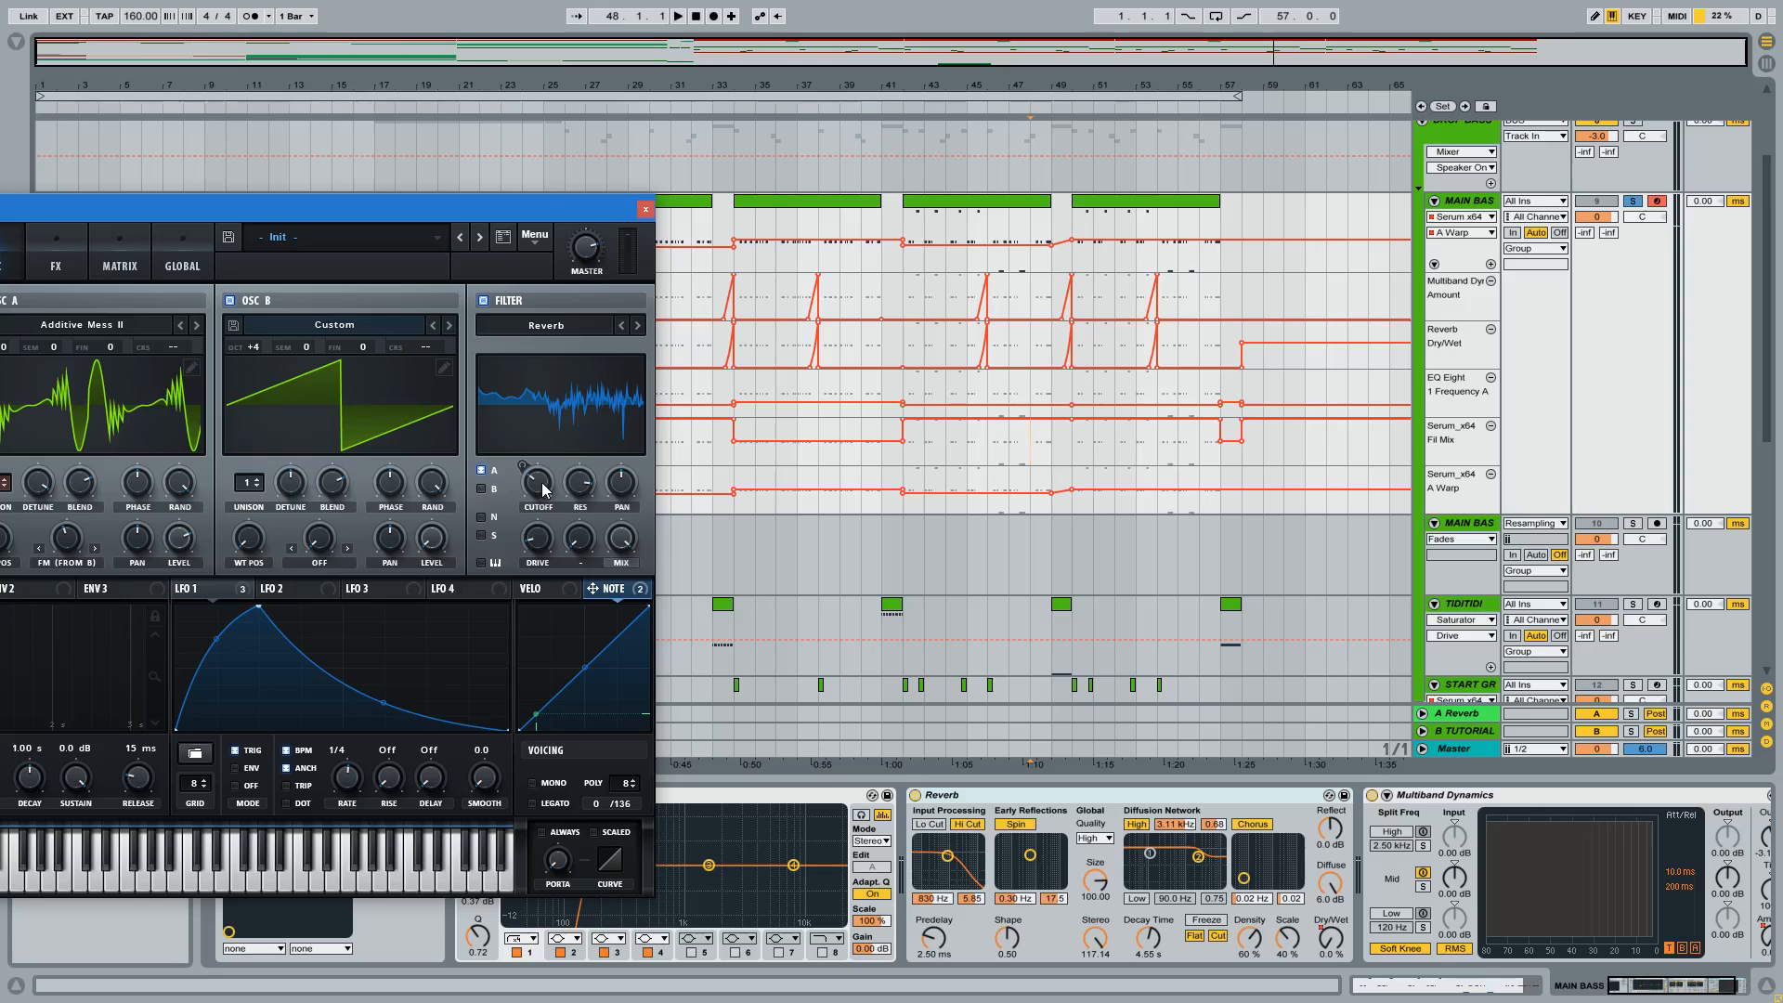
{"action": "left_click_drag", "start_coordinate": [538, 199], "coordinate": [407, 203]}
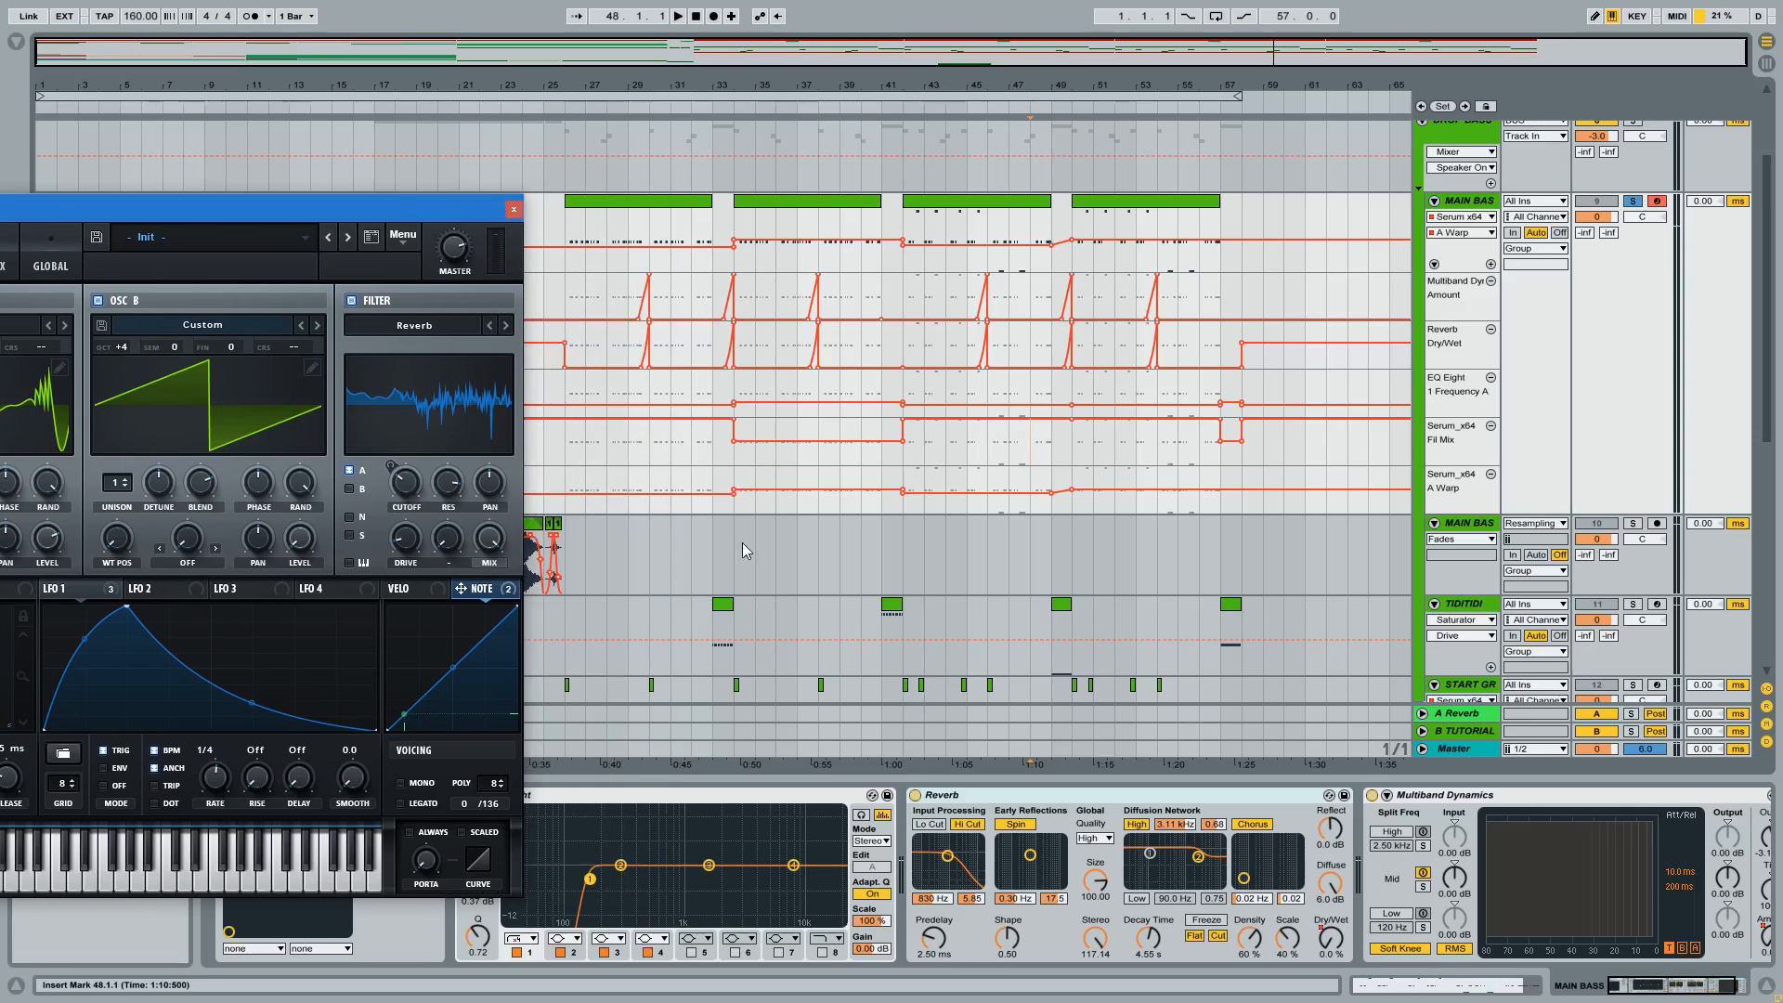
{"action": "left_click", "coordinate": [722, 459]}
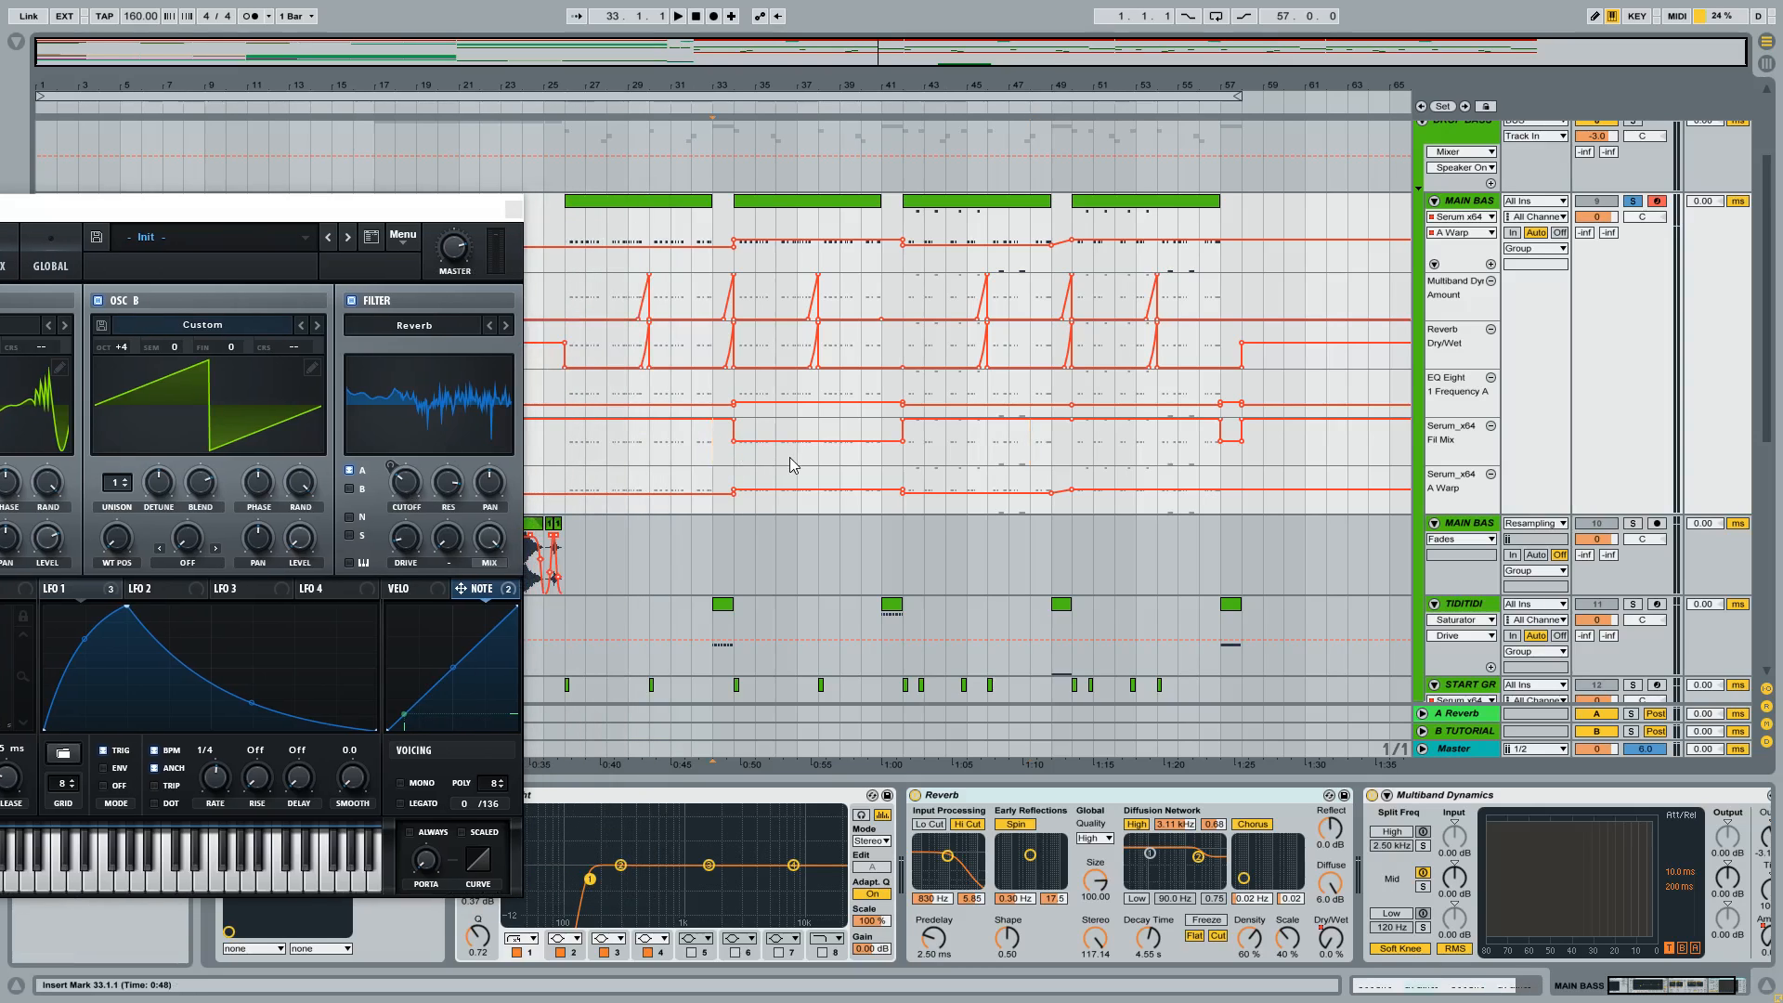
{"action": "left_click", "coordinate": [681, 455]}
{"action": "left_click", "coordinate": [701, 444]}
{"action": "key", "text": "space"}
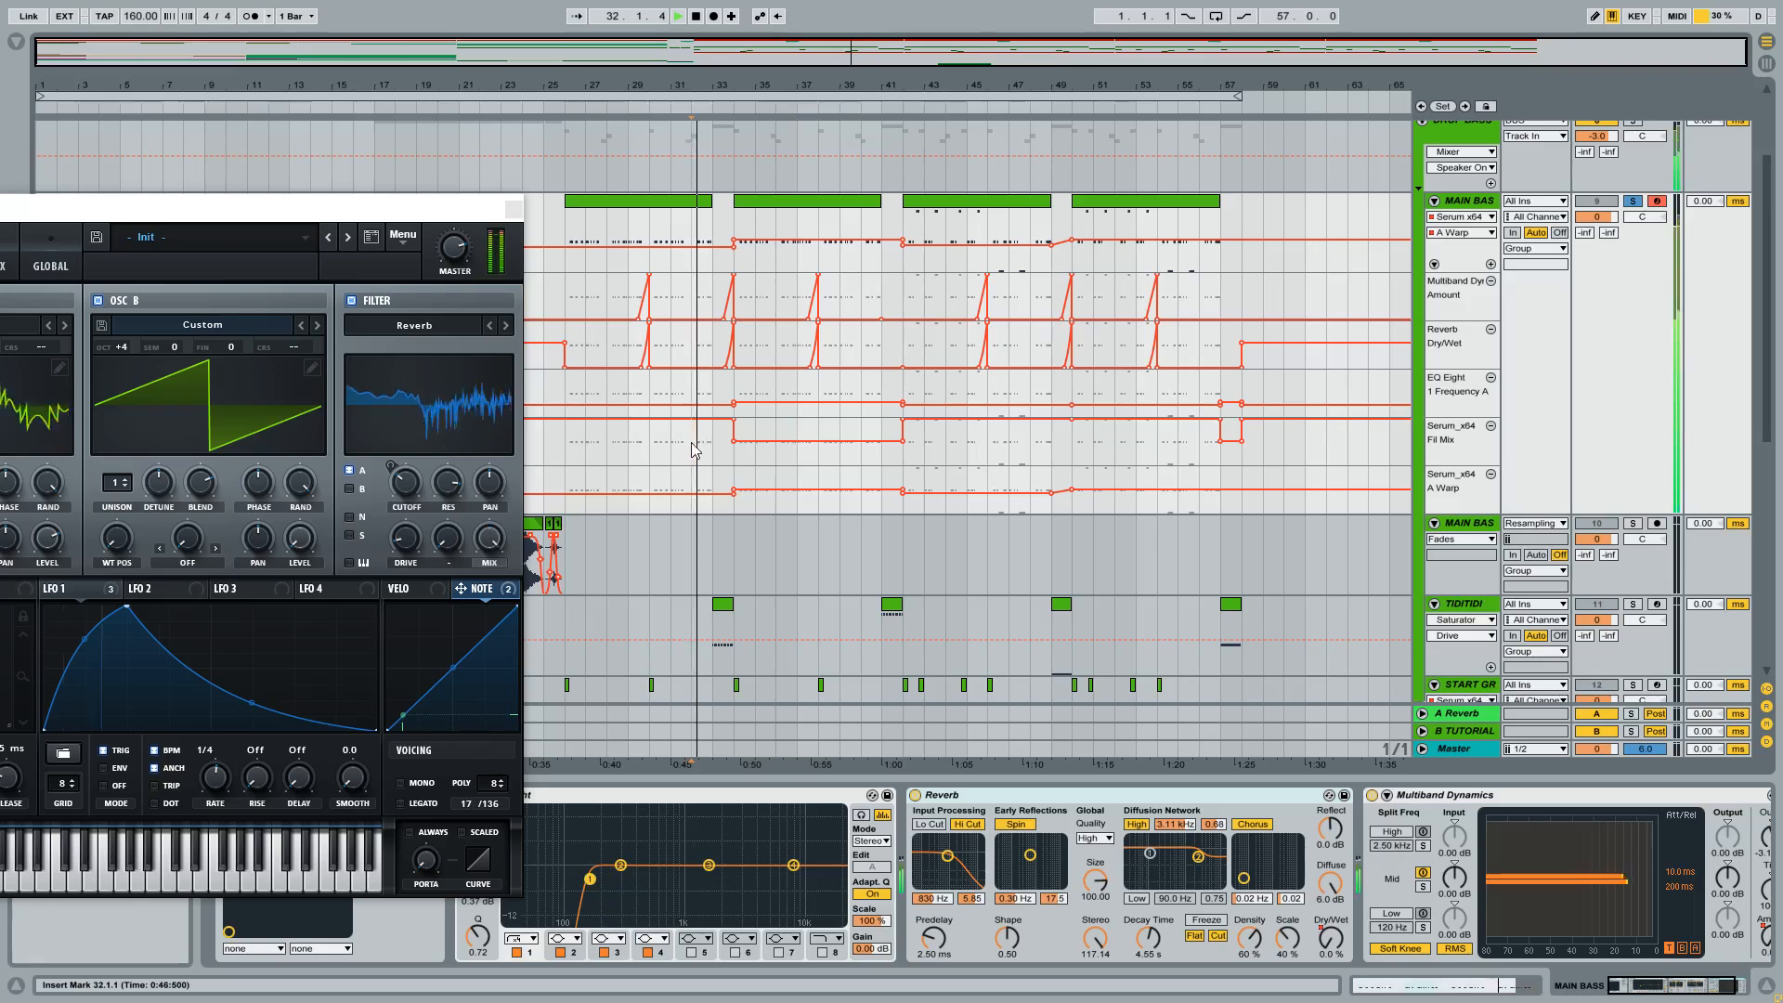
Override Serum's filter Mix control during playback, stop the song and re-enable the Fil Mix automation.
{"action": "left_click", "coordinate": [499, 548]}
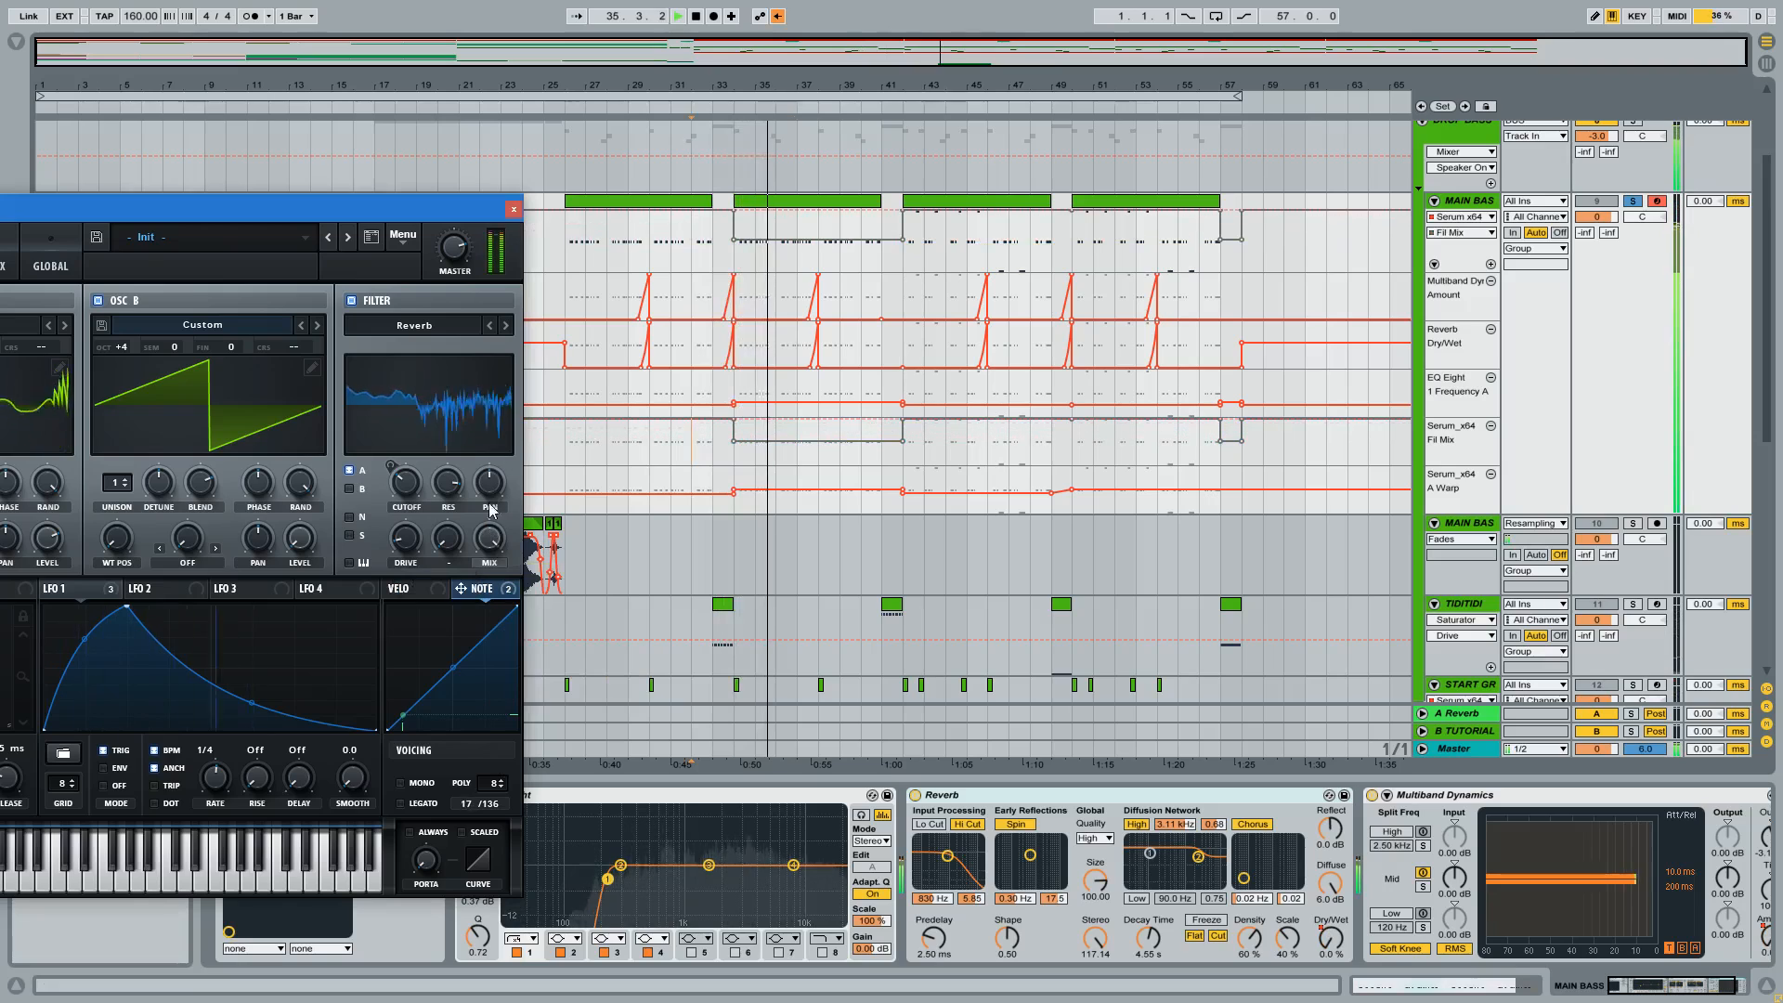
{"action": "key", "text": "space"}
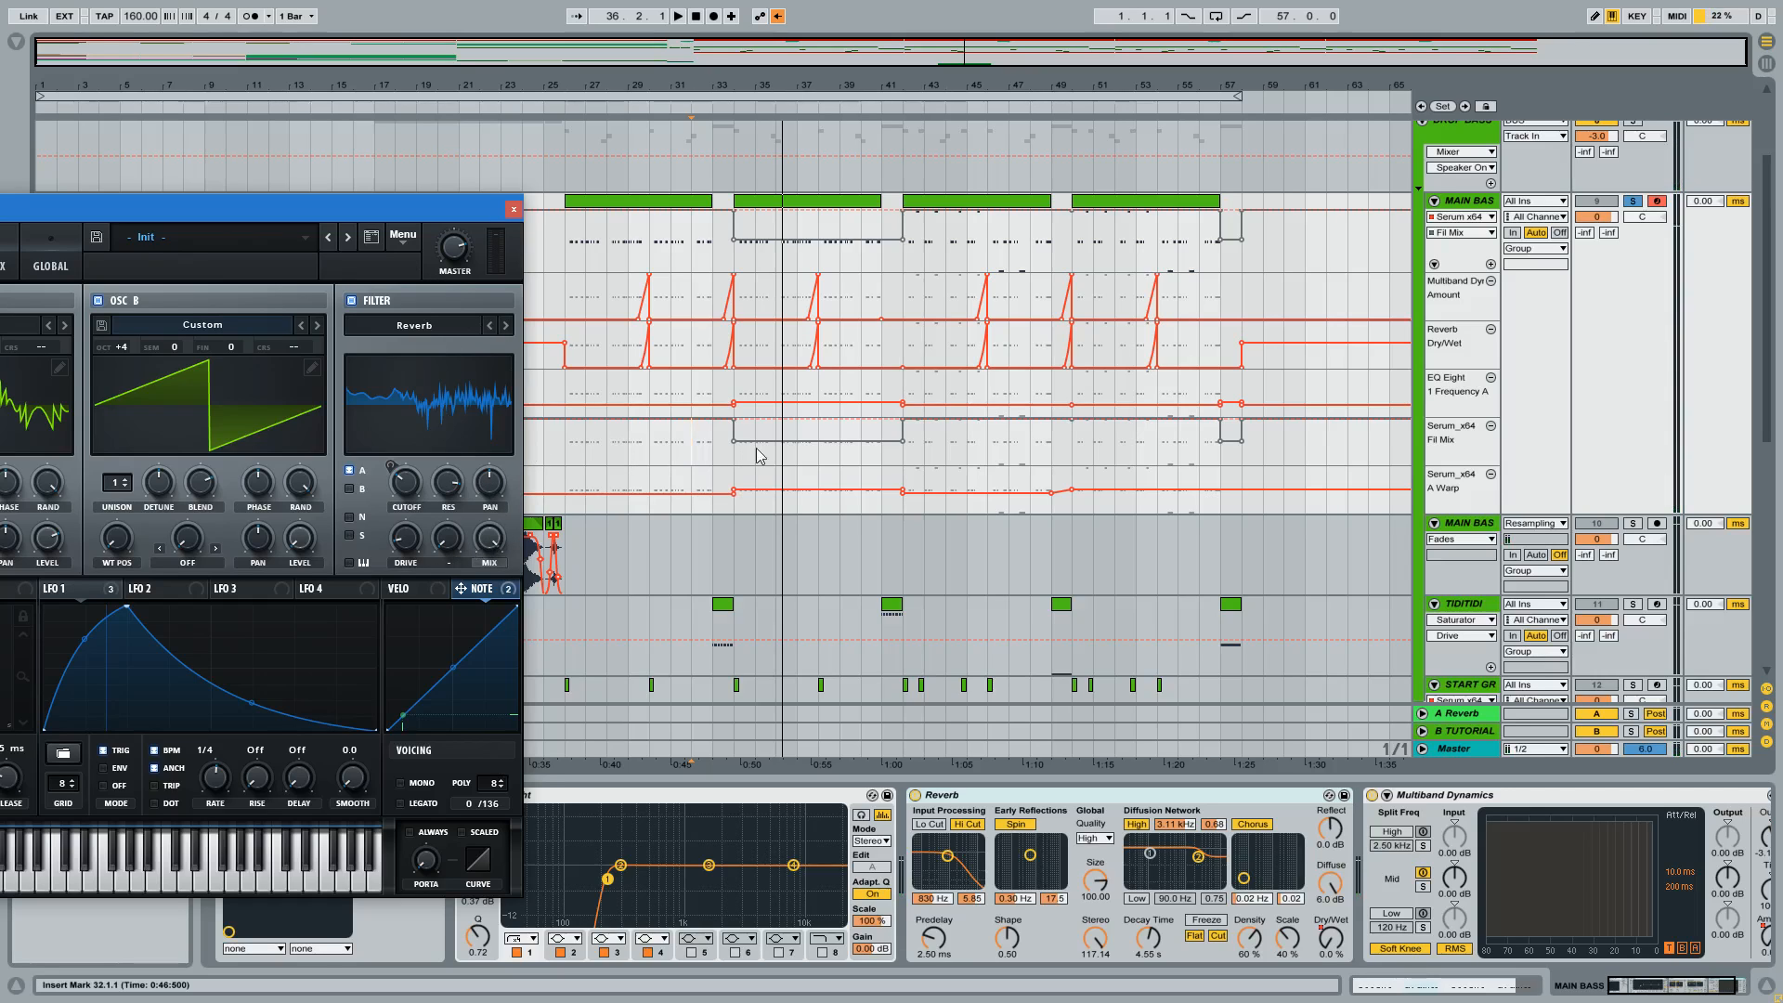
{"action": "left_click", "coordinate": [777, 16]}
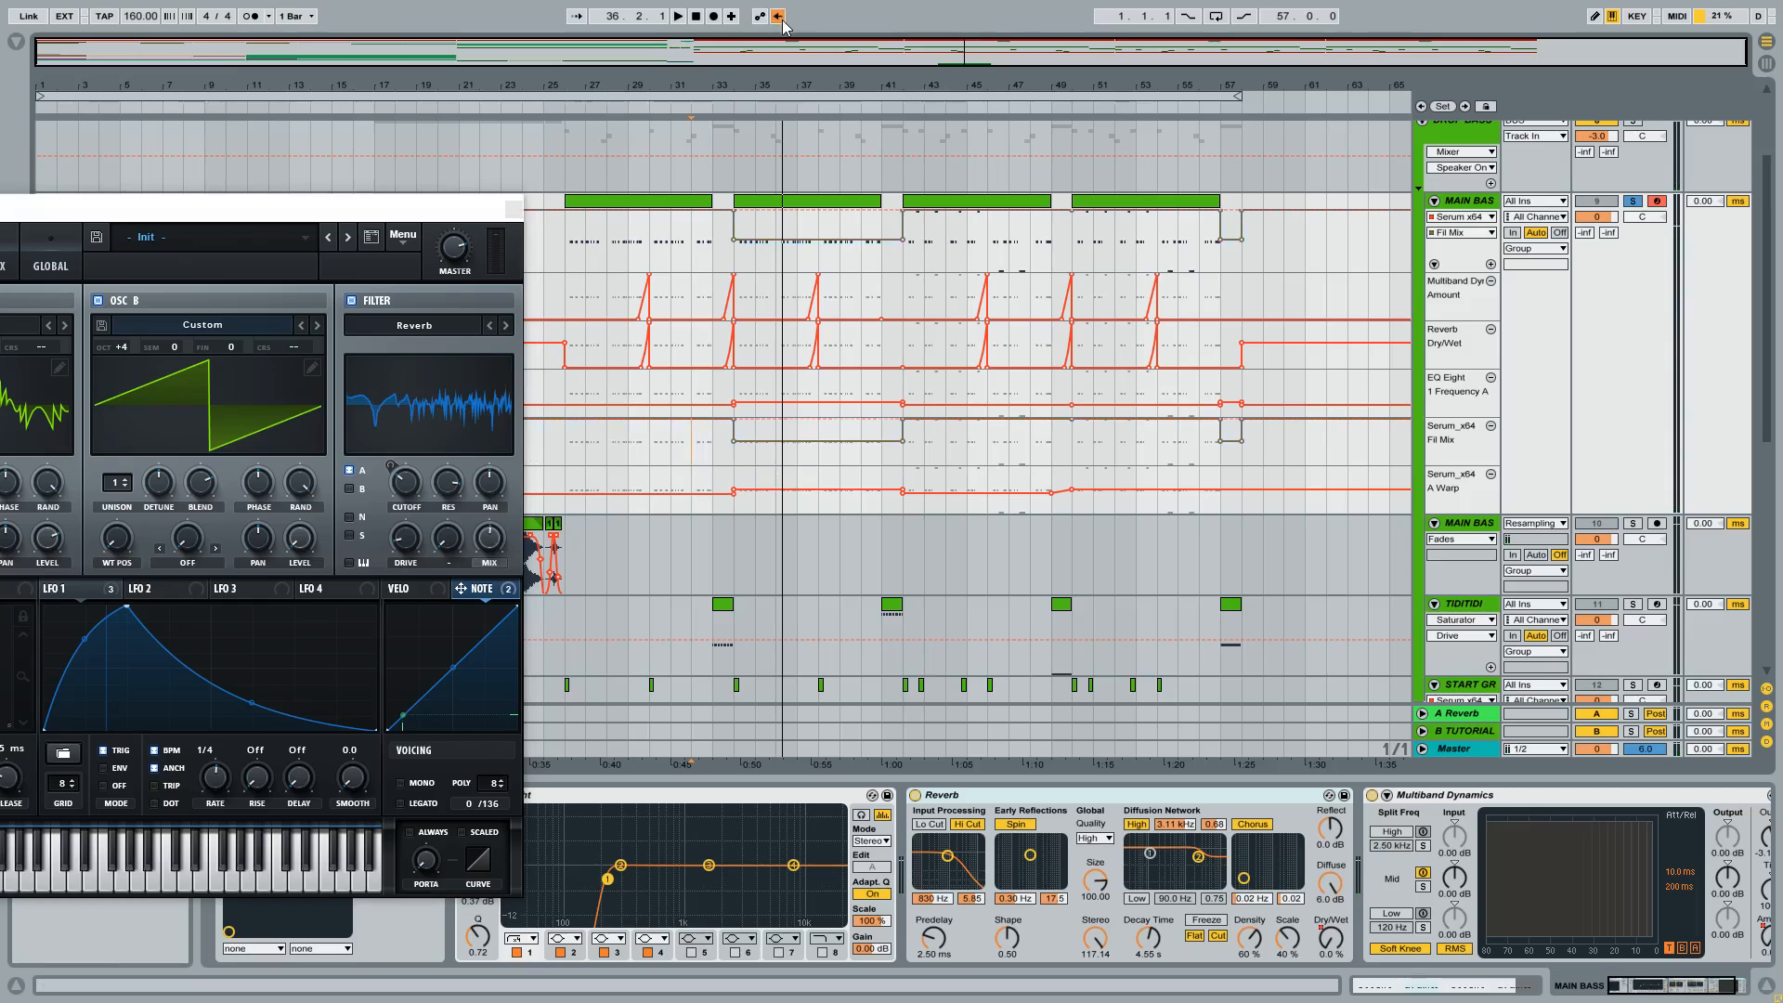
Audition MAIN BASS from bar 34 with the Fil Mix automation active, and close the Serum window.
{"action": "left_click", "coordinate": [734, 469]}
{"action": "key", "text": "space"}
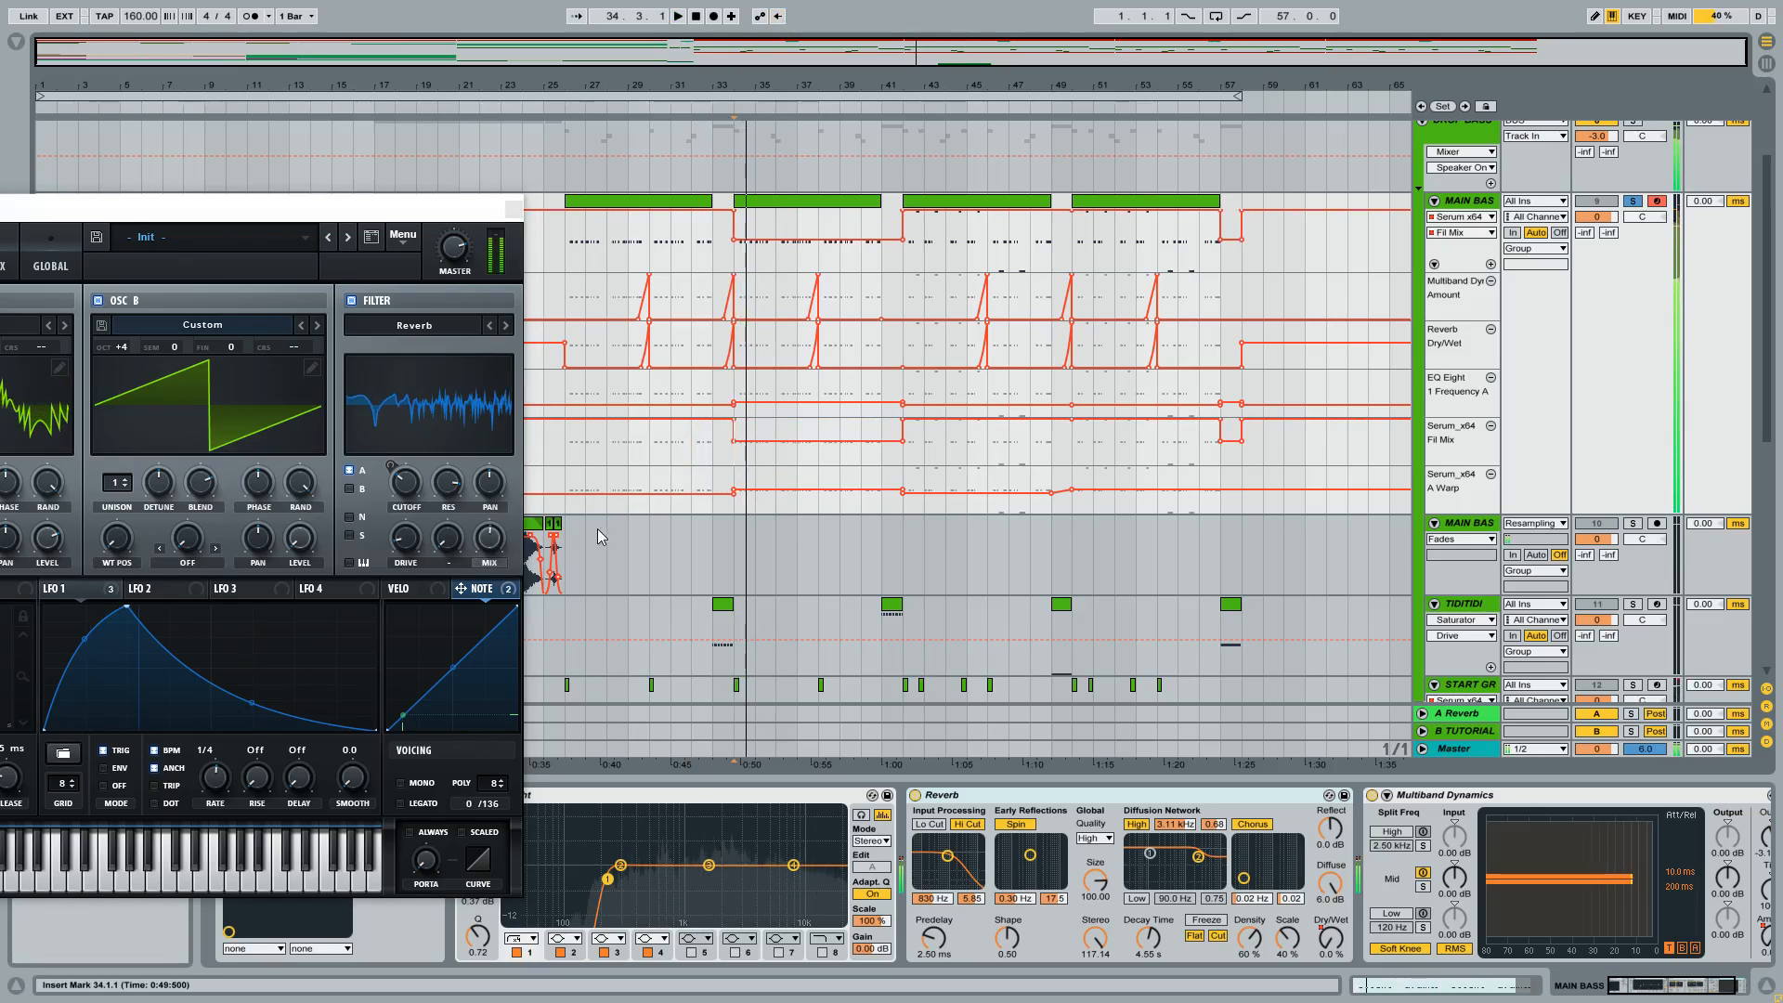
{"action": "left_click", "coordinate": [513, 210]}
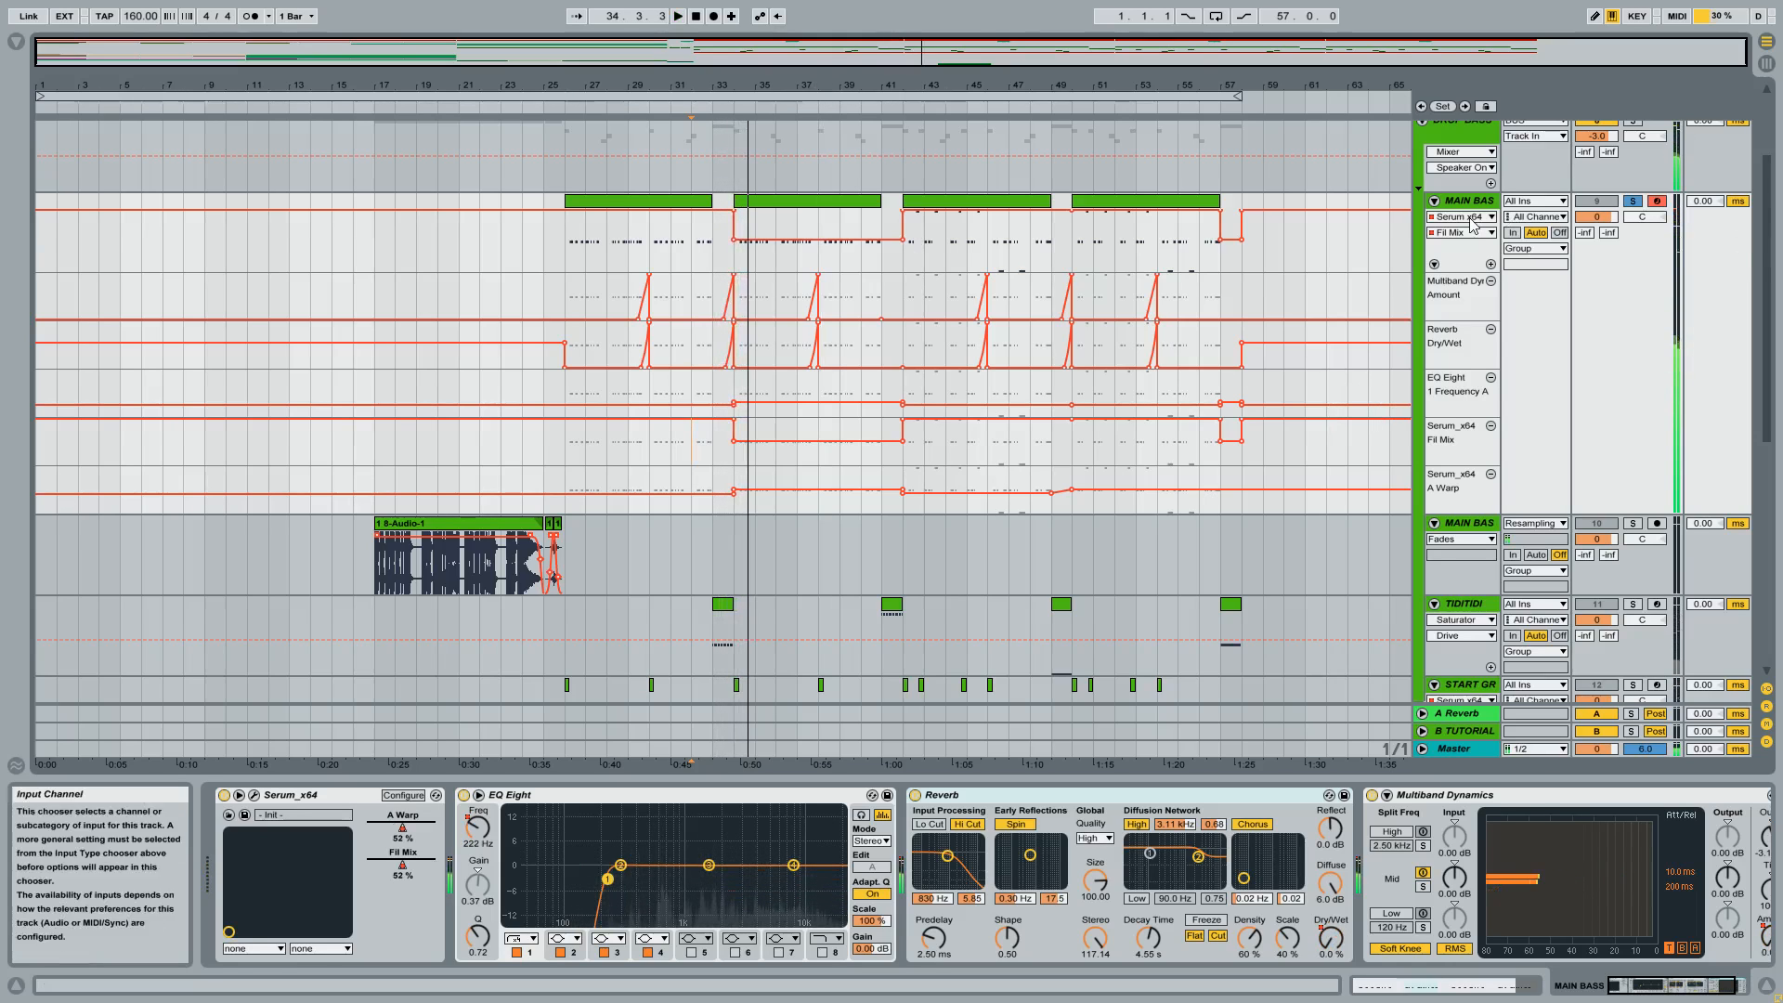
Remove the extra automation lanes under MAIN BASS and collapse the DROP BASS group.
{"action": "left_click", "coordinate": [1490, 281]}
{"action": "left_click", "coordinate": [1490, 280]}
{"action": "left_click", "coordinate": [1490, 280]}
{"action": "left_click", "coordinate": [1490, 281]}
{"action": "left_click", "coordinate": [1491, 280]}
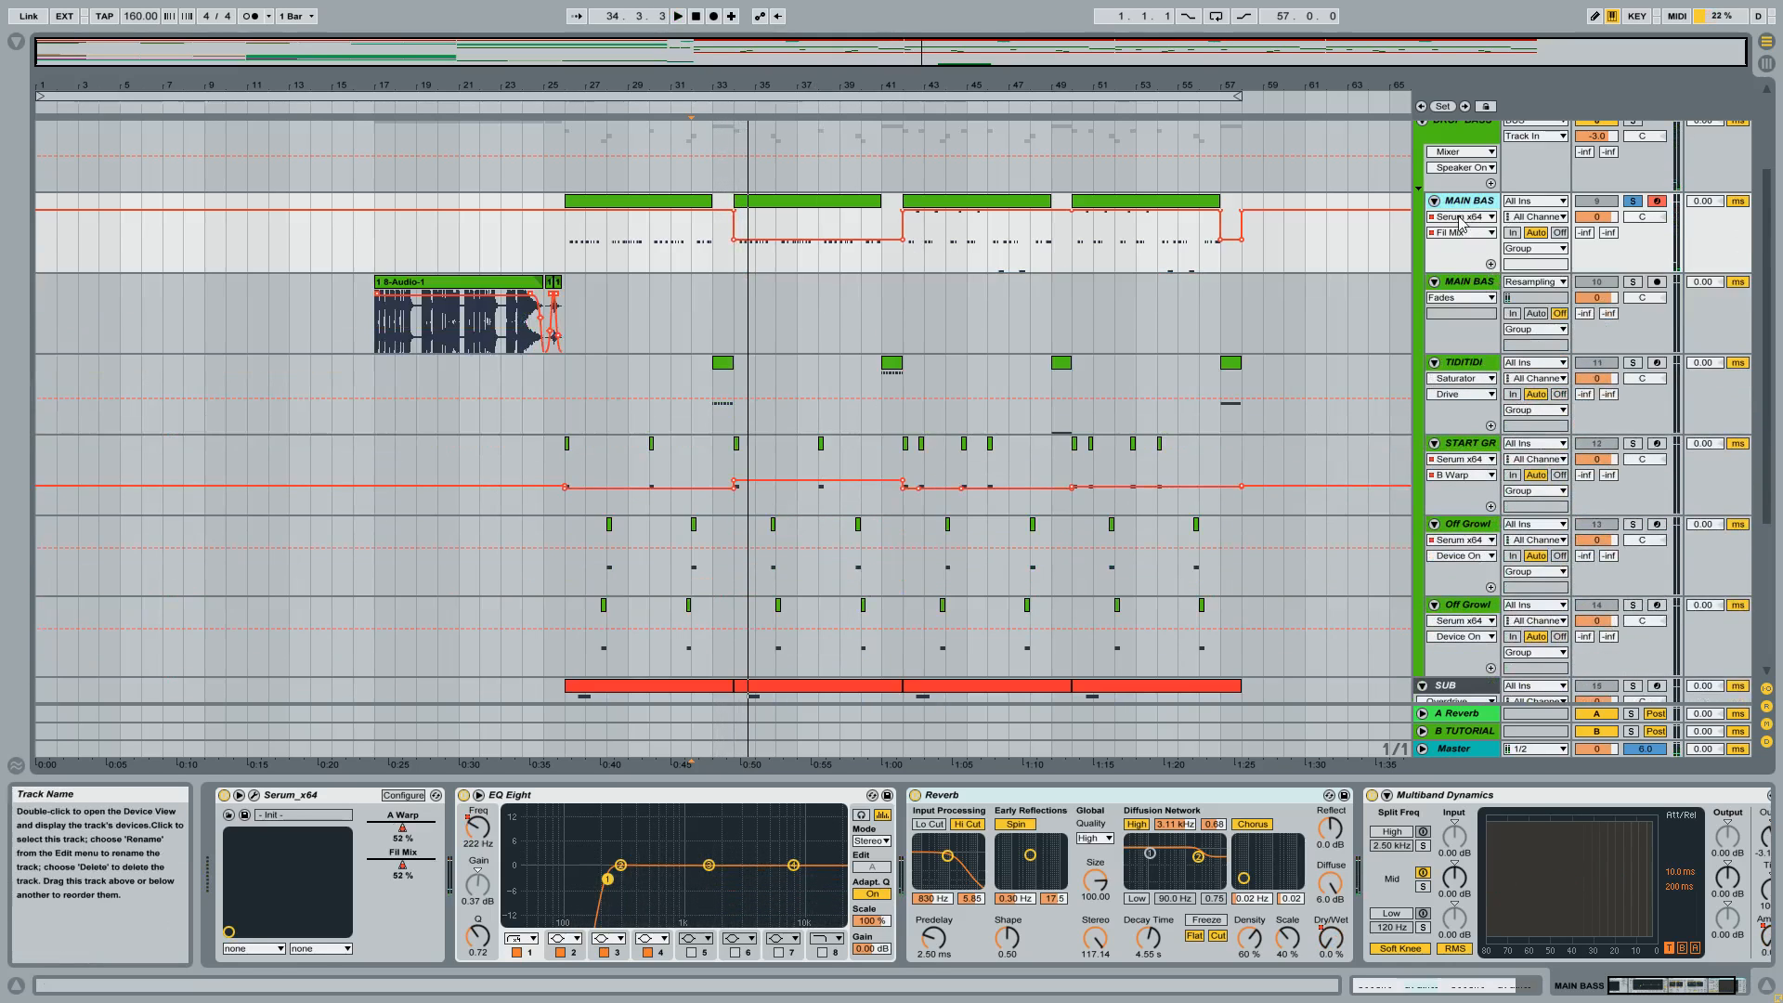
{"action": "scroll", "coordinate": [1483, 269], "scroll_direction": "up", "scroll_amount": 3}
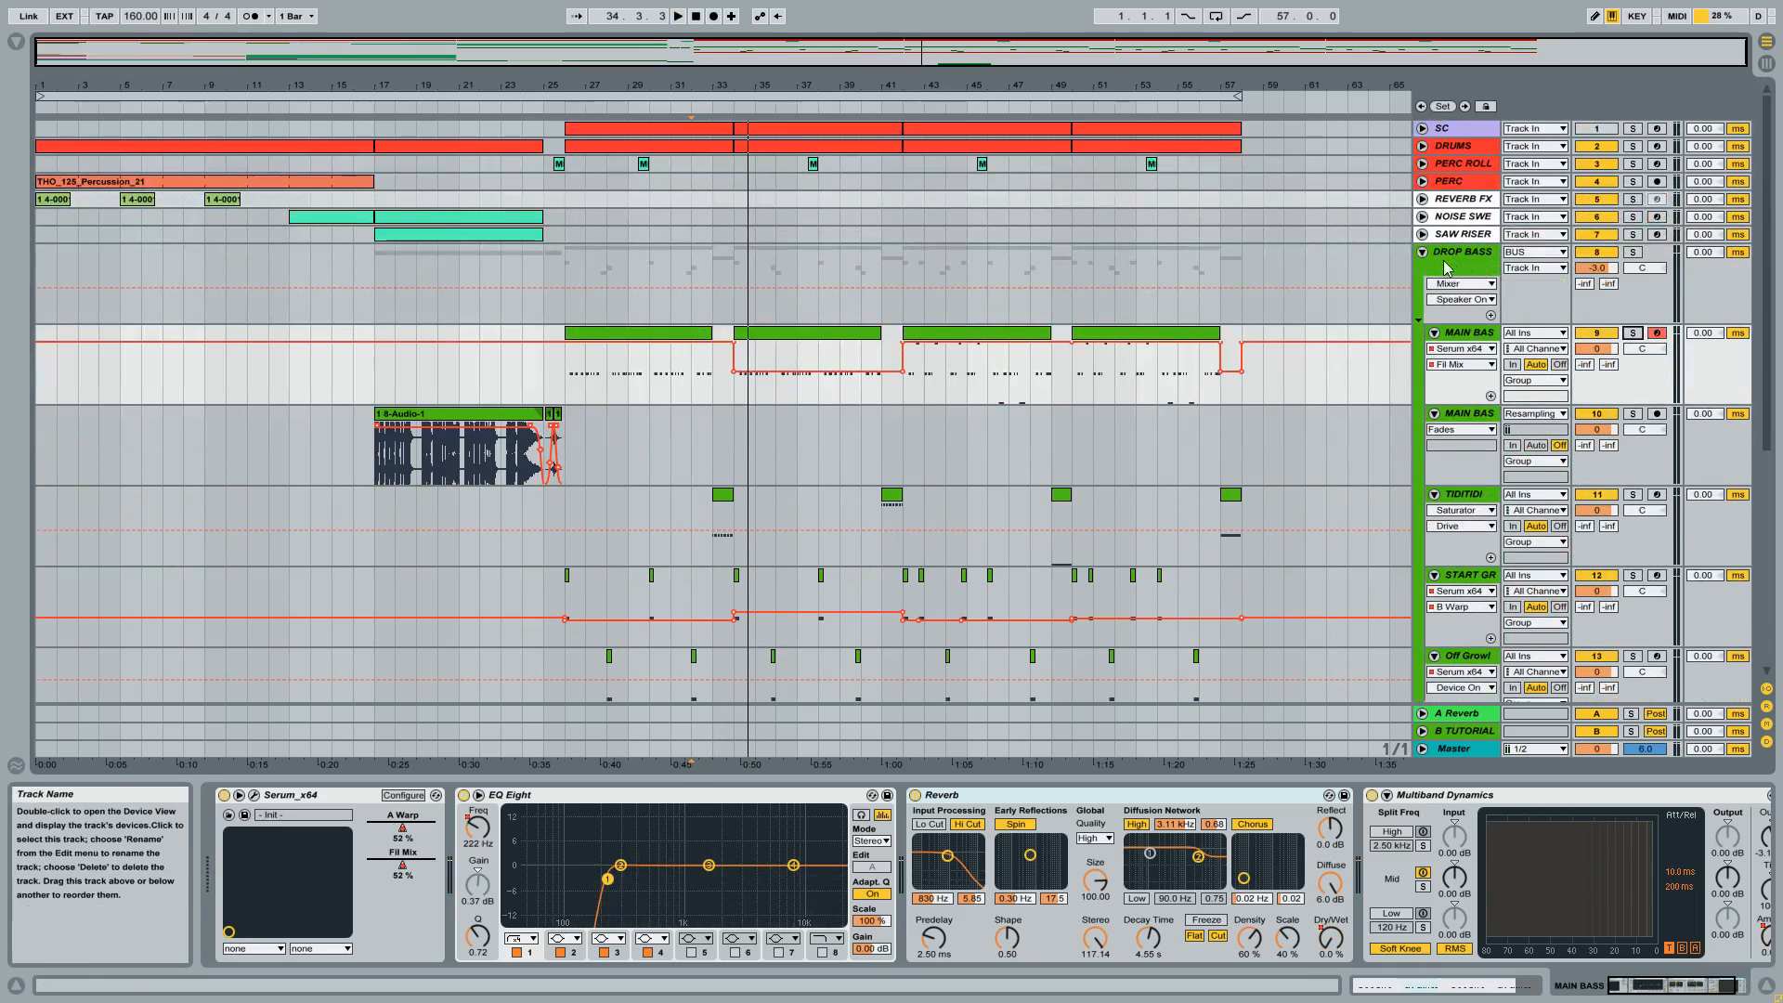
{"action": "left_click", "coordinate": [1422, 250]}
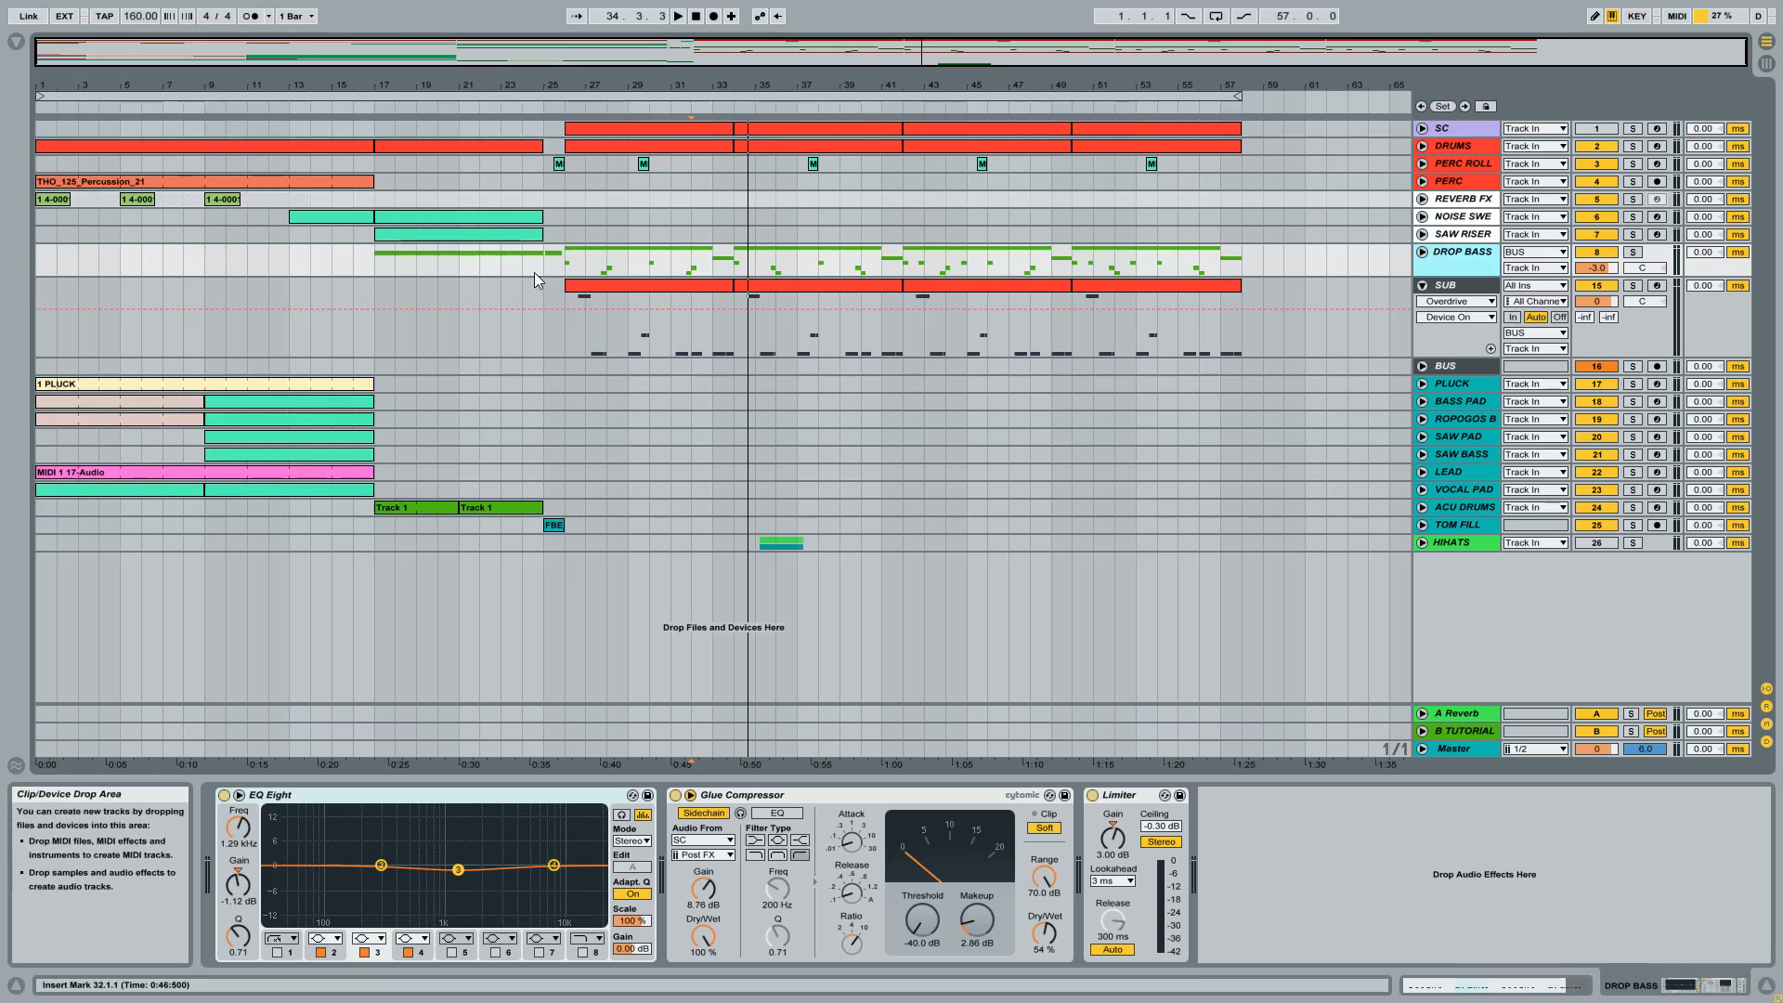
Play the arrangement from 24.1.1 into the drop, folding the SUB track during playback, and stop around bar 41.
{"action": "left_click", "coordinate": [515, 327]}
{"action": "key", "text": "space"}
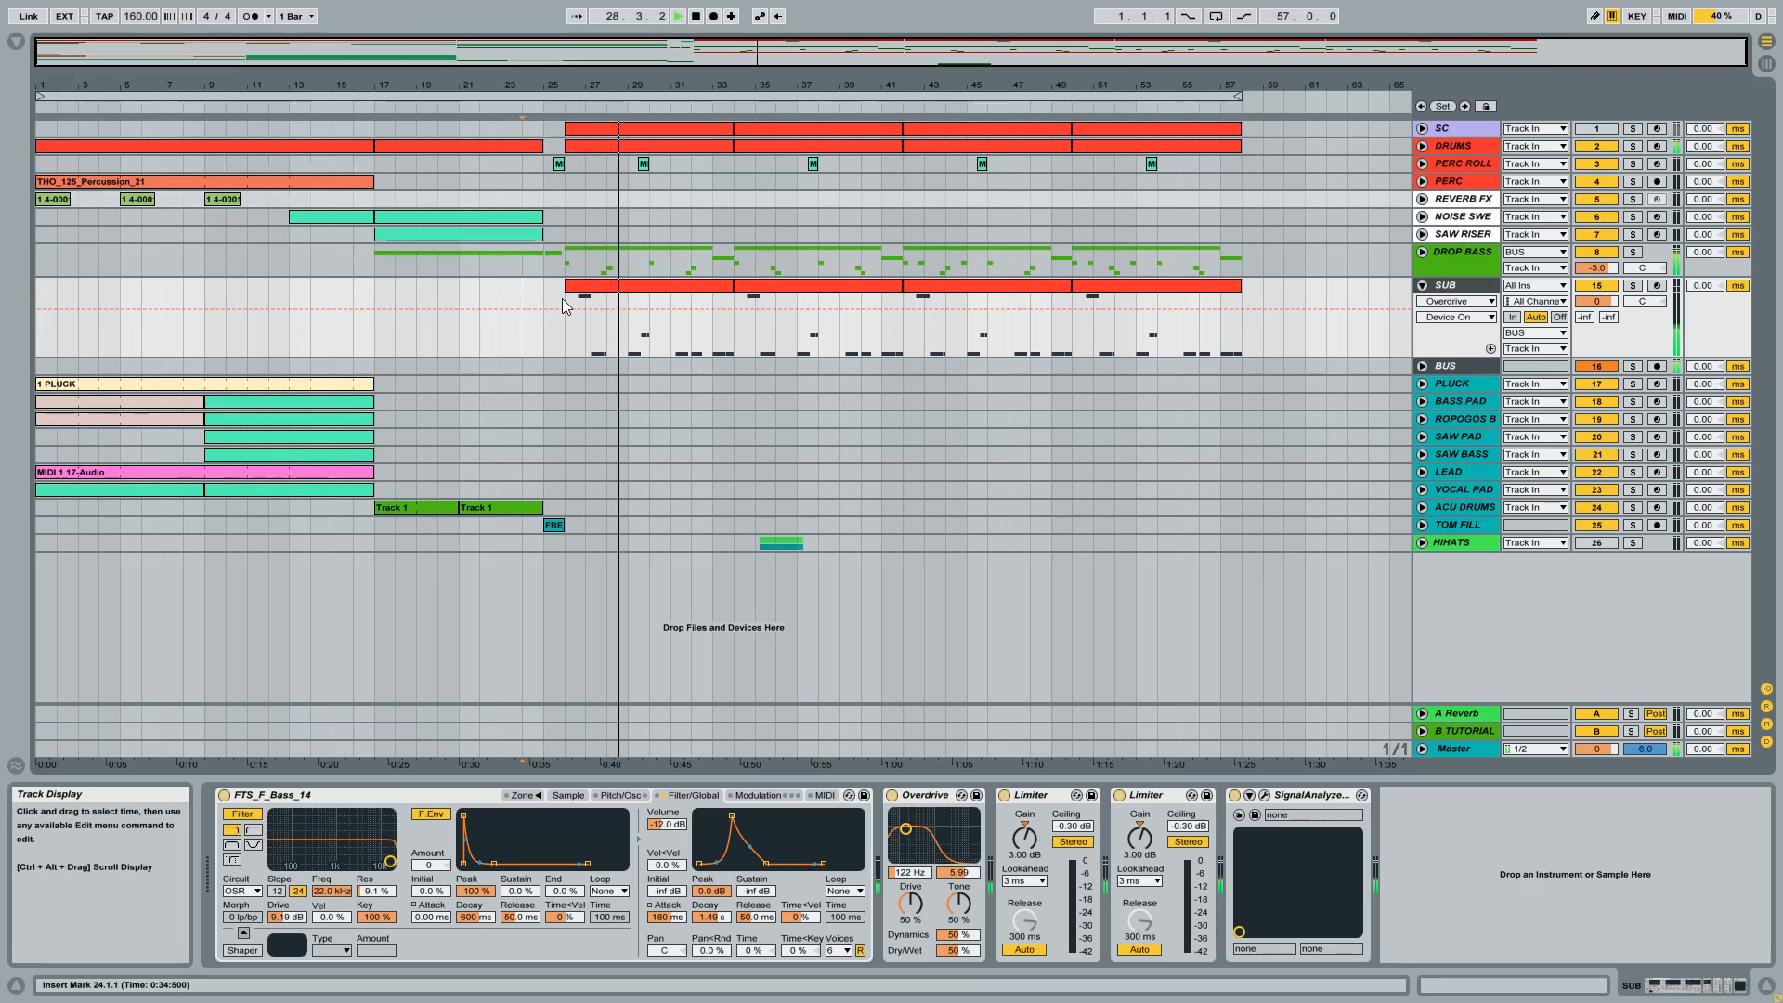
{"action": "left_click", "coordinate": [1421, 285]}
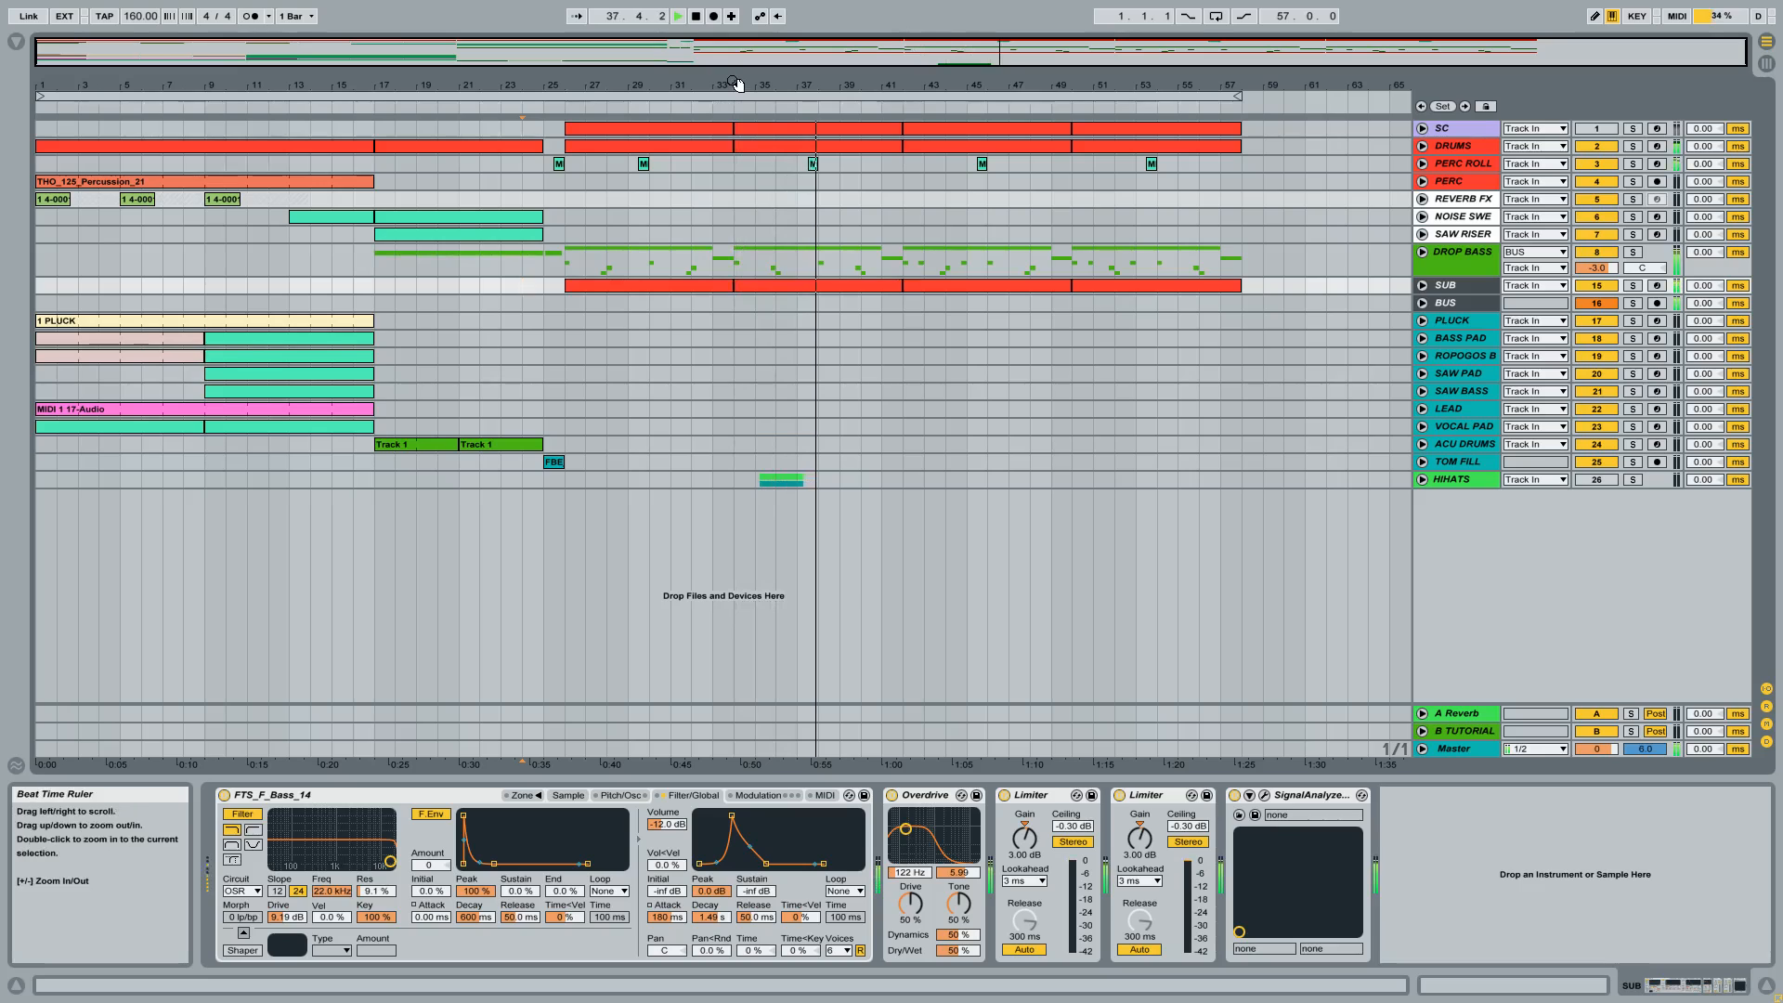
{"action": "left_click", "coordinate": [697, 17]}
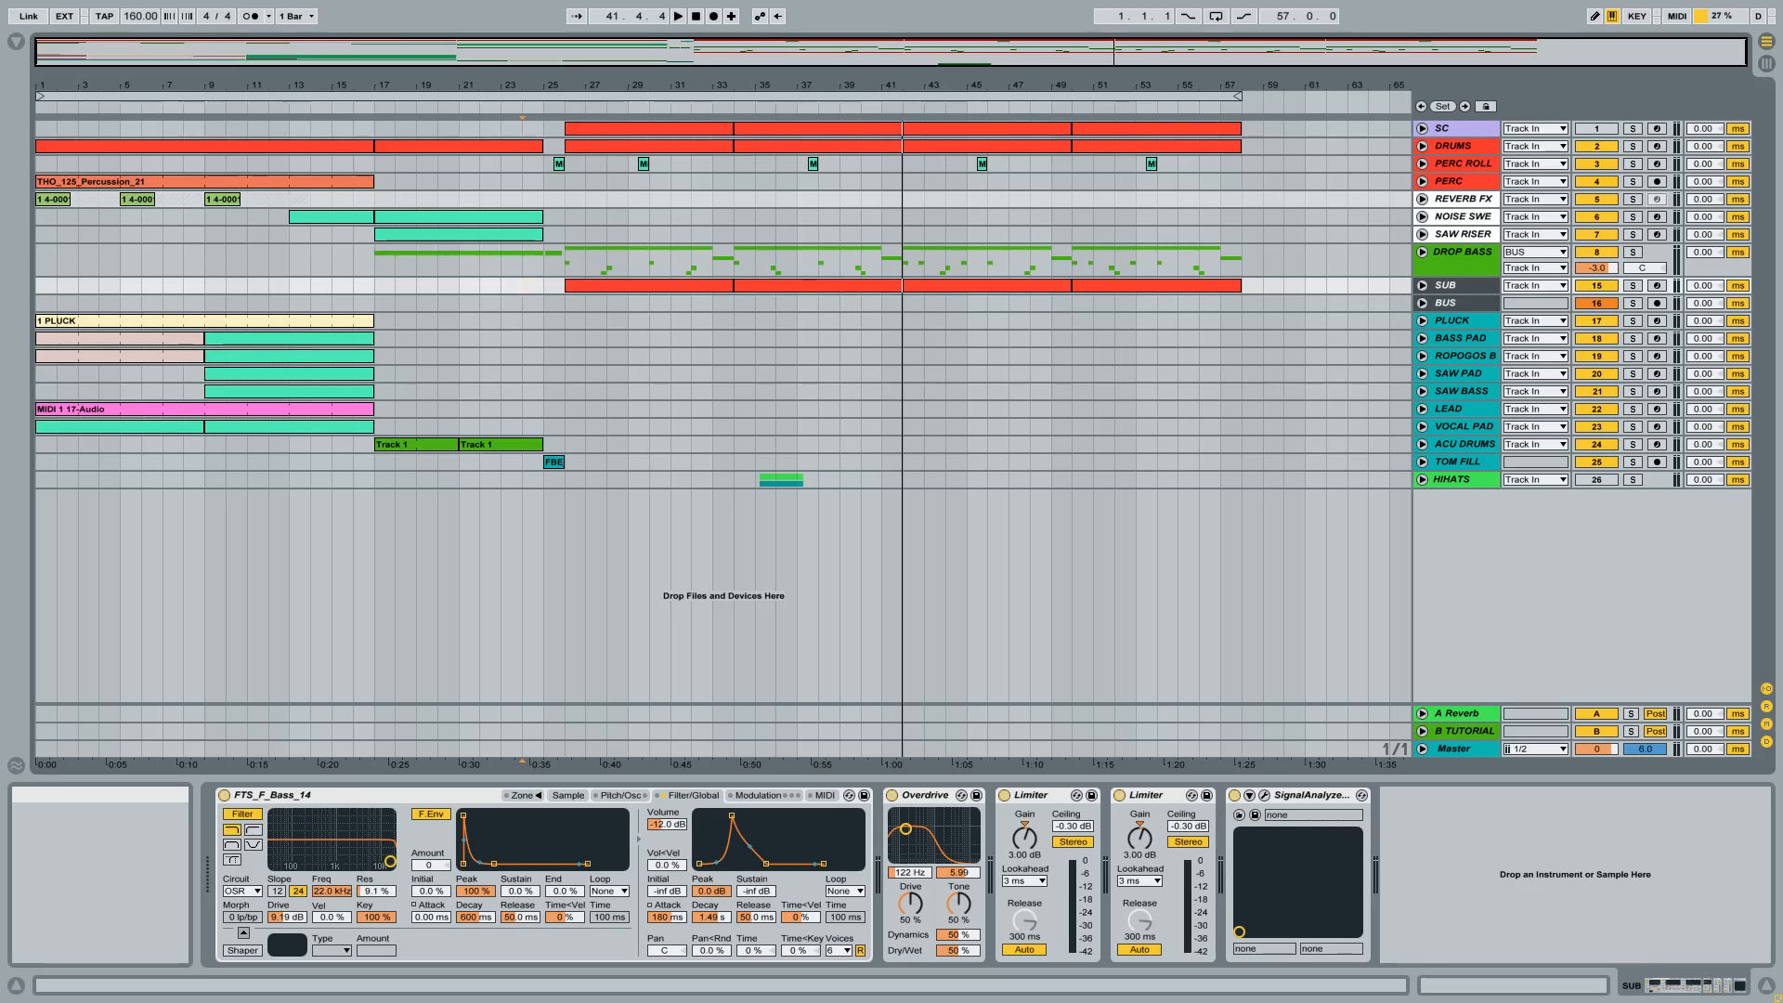
Unfold the DROP BASS group and select the first MAIN BASS clip of the drop to show its device chain.
{"action": "left_click", "coordinate": [1469, 259]}
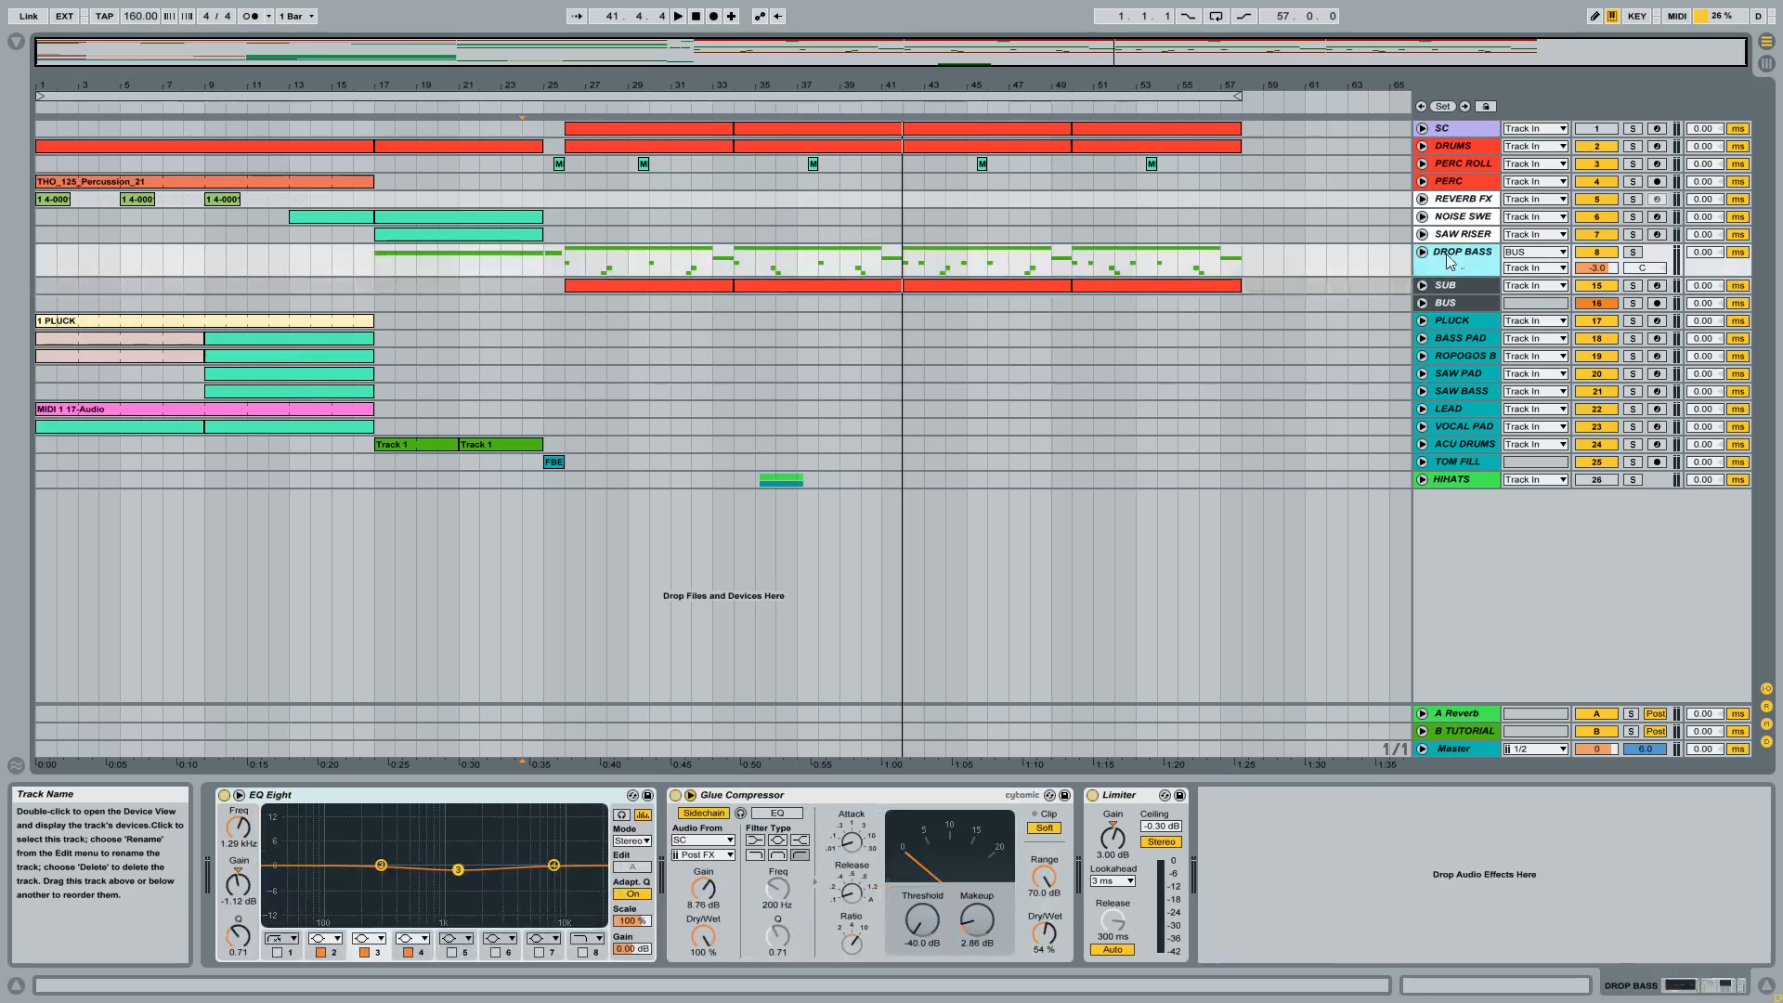
{"action": "left_click", "coordinate": [1423, 252]}
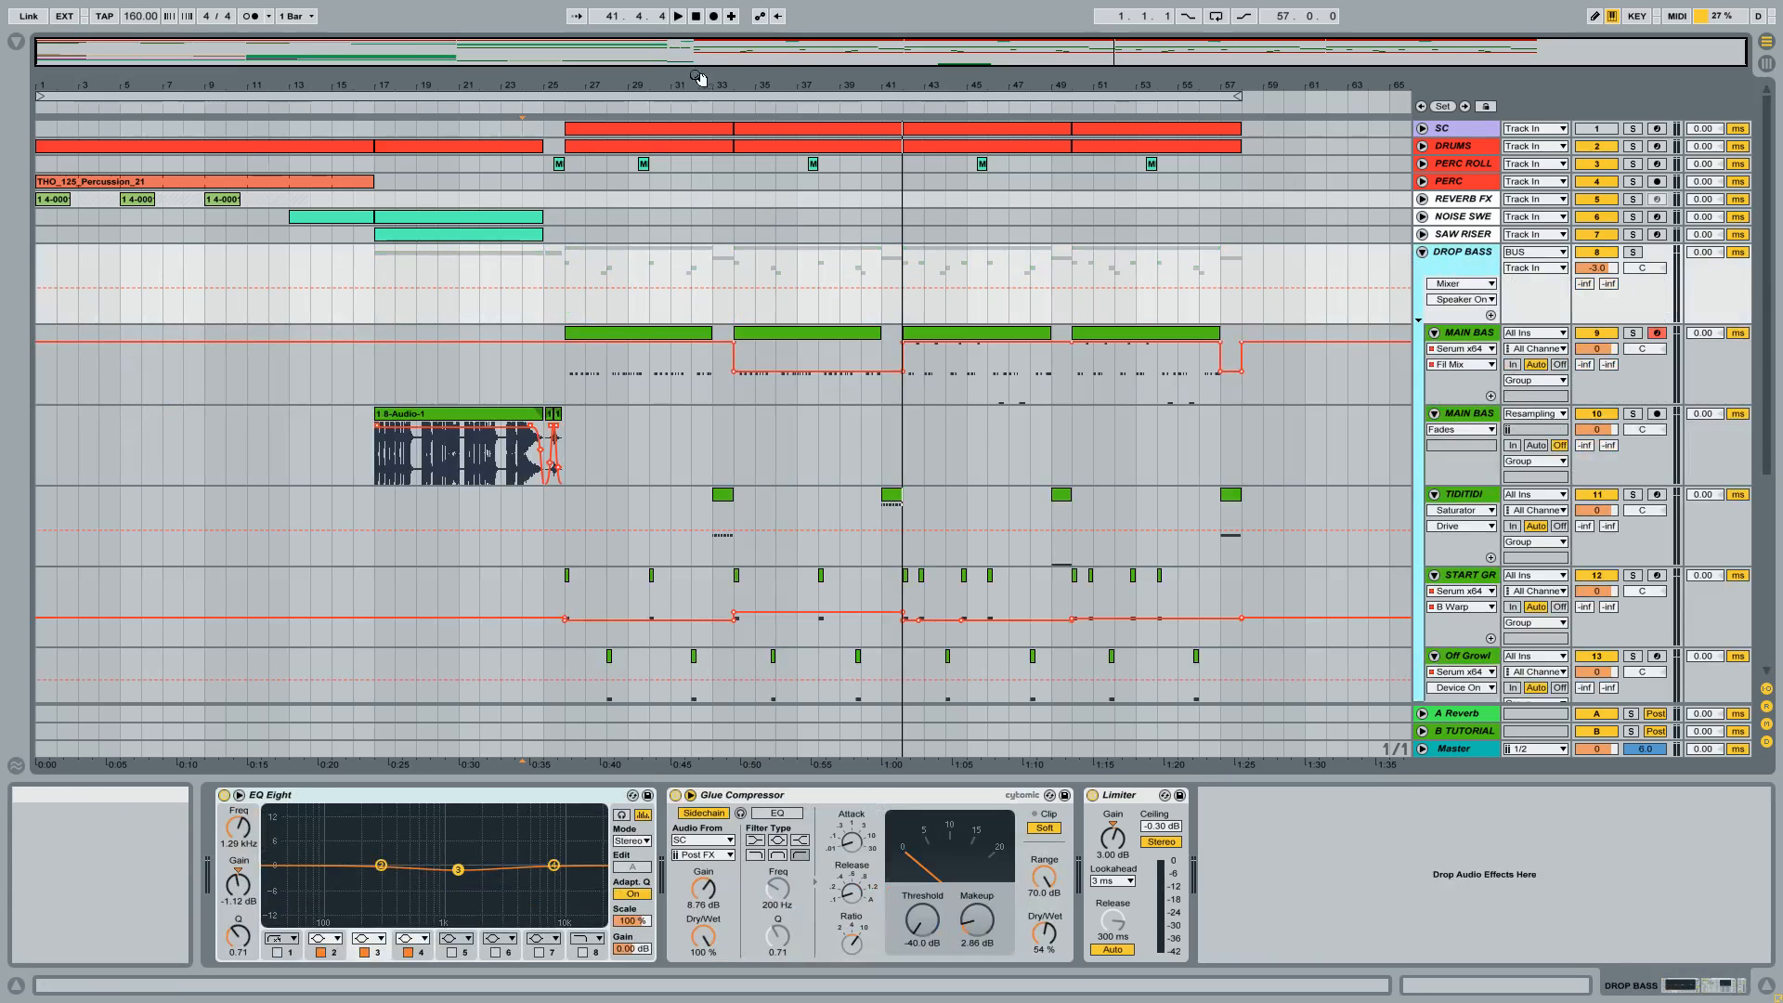
{"action": "left_click_drag", "start_coordinate": [566, 93], "coordinate": [606, 84]}
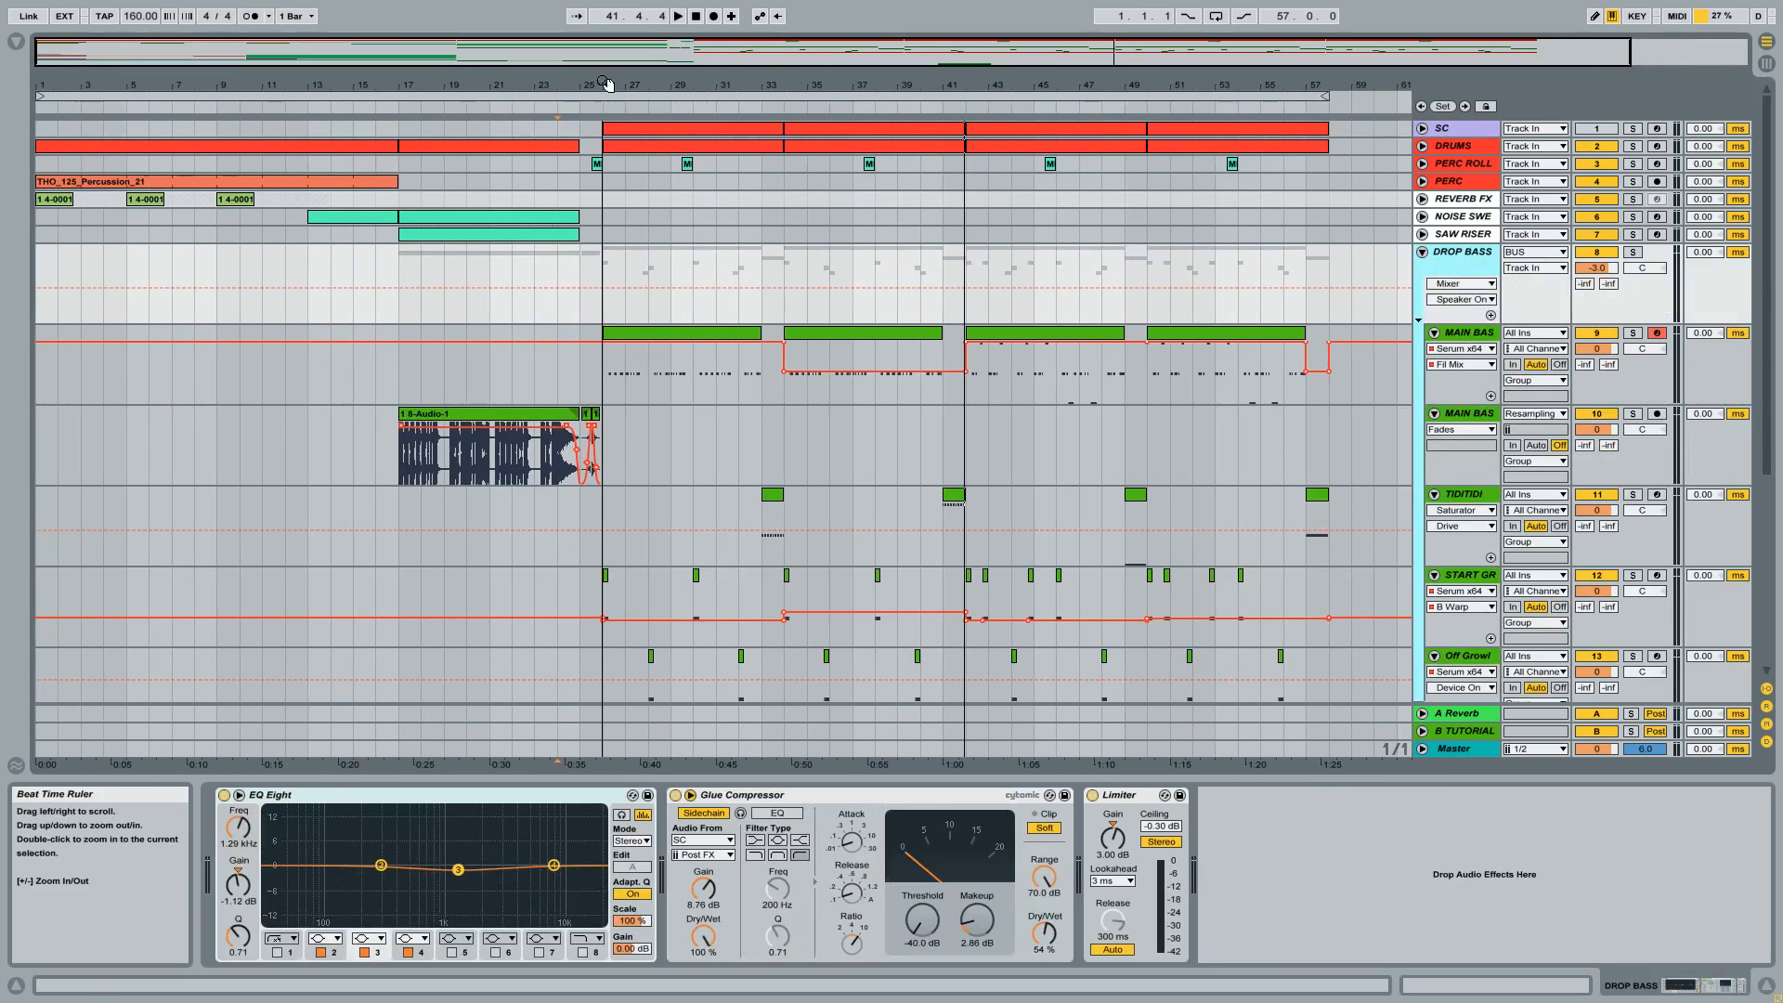
{"action": "left_click", "coordinate": [648, 334]}
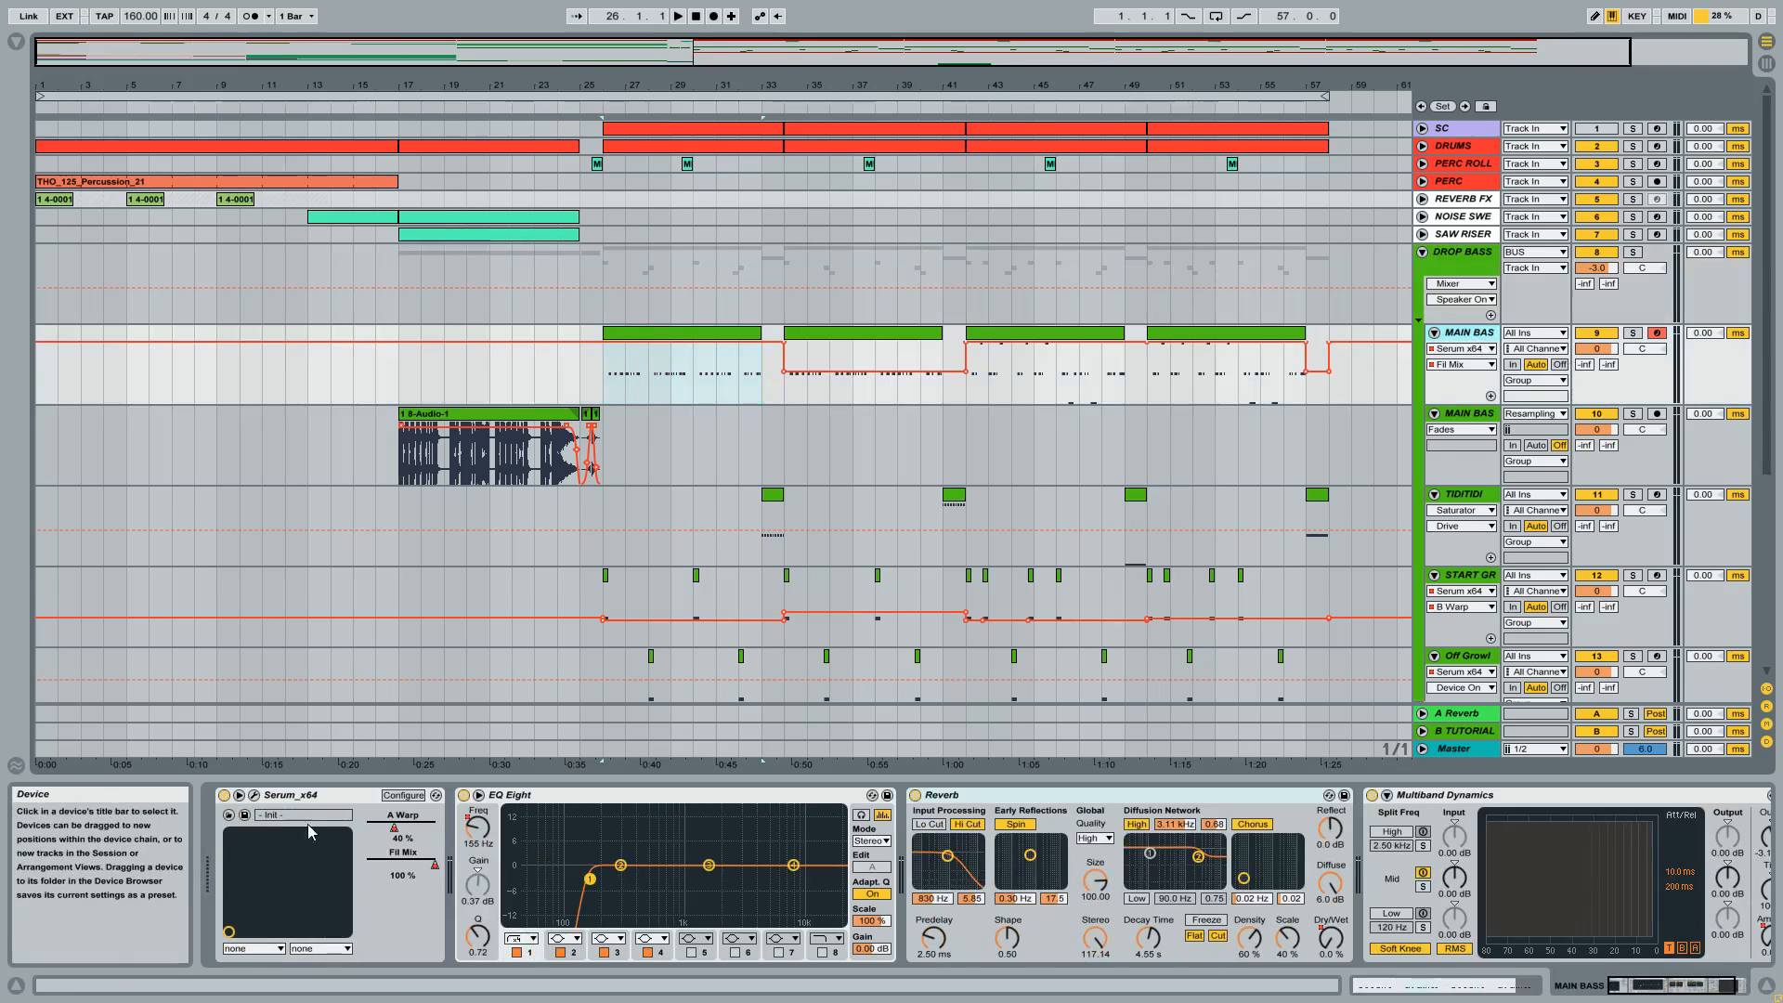
Review the oscillator and effects pages of MAIN BASS's Serum in its plug-in window, and close the window.
{"action": "left_click", "coordinate": [253, 794]}
{"action": "left_click_drag", "start_coordinate": [356, 208], "coordinate": [661, 228]}
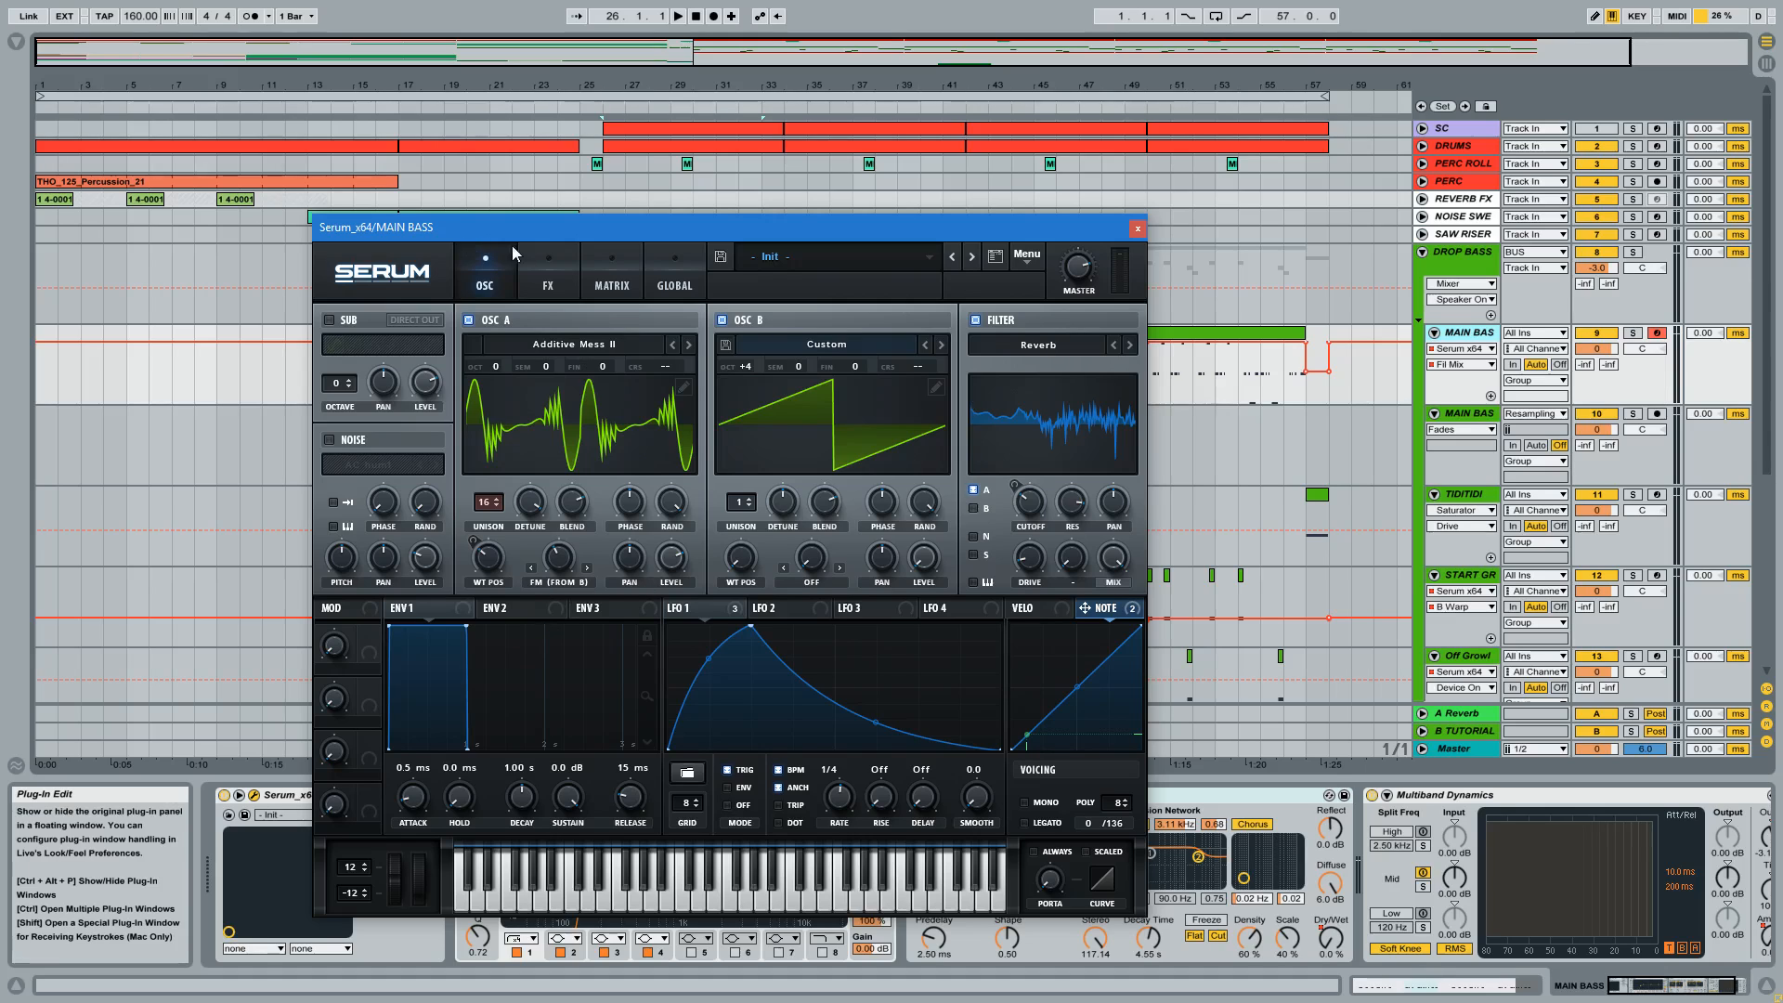
{"action": "left_click", "coordinate": [548, 258]}
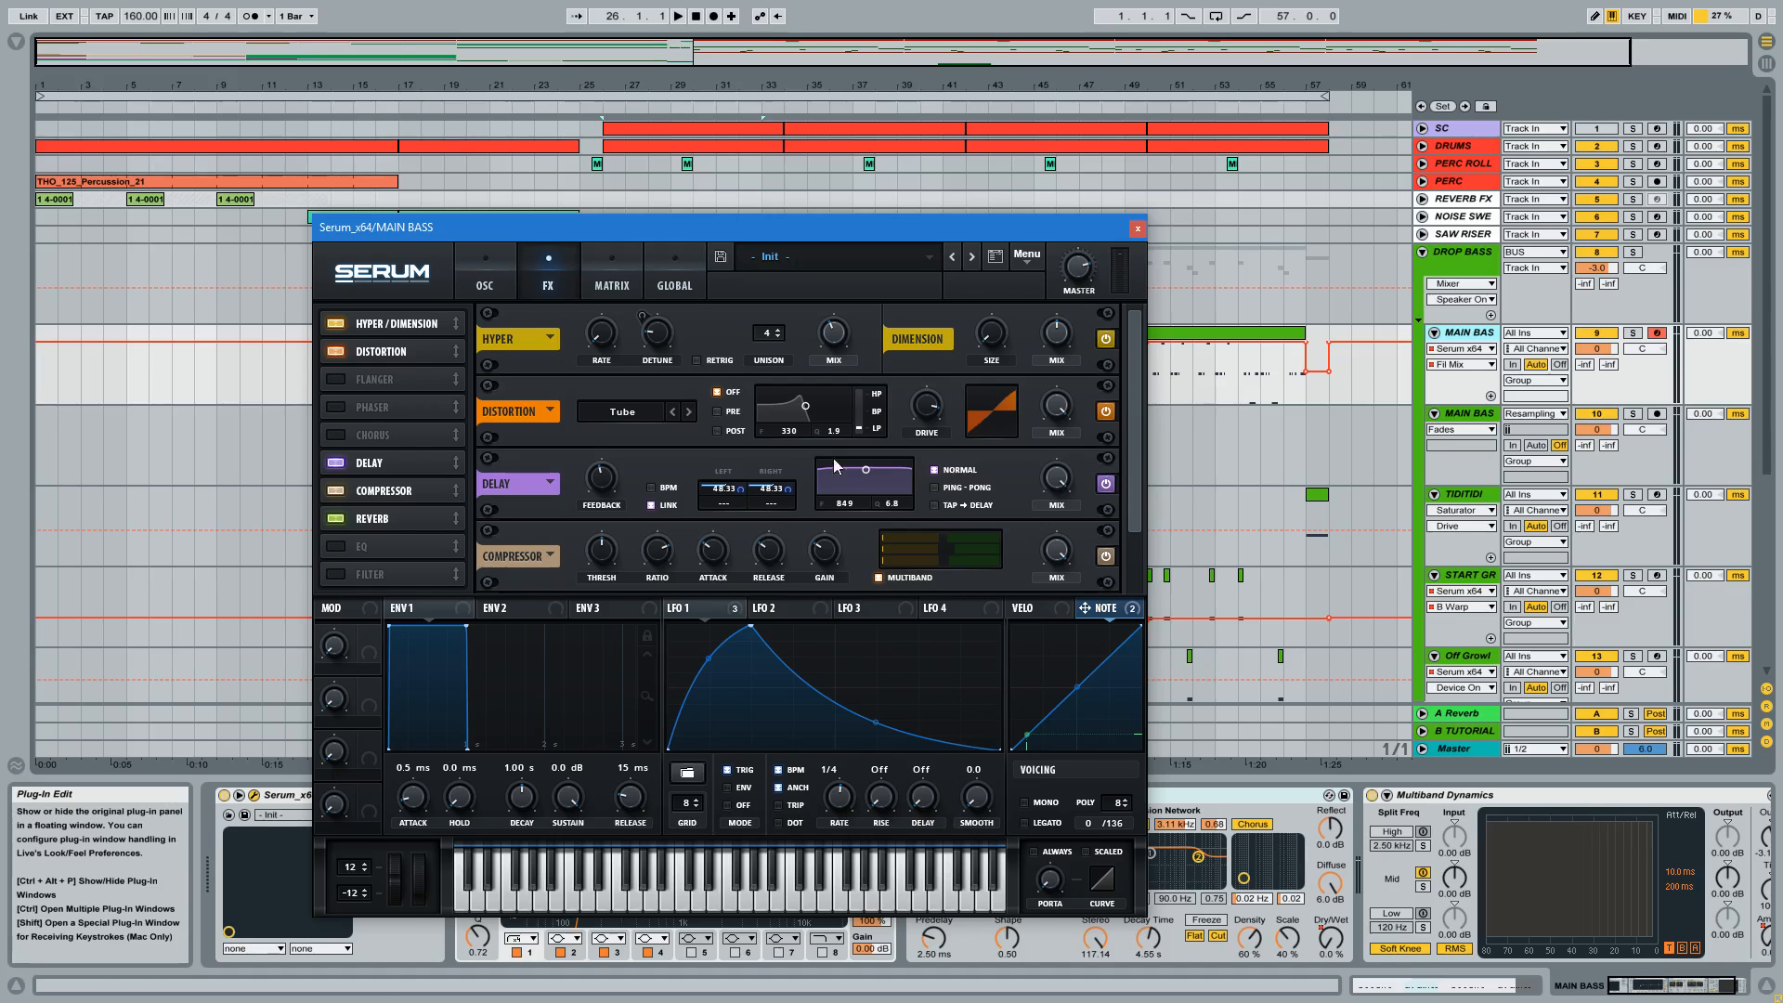
{"action": "left_click", "coordinate": [1138, 229]}
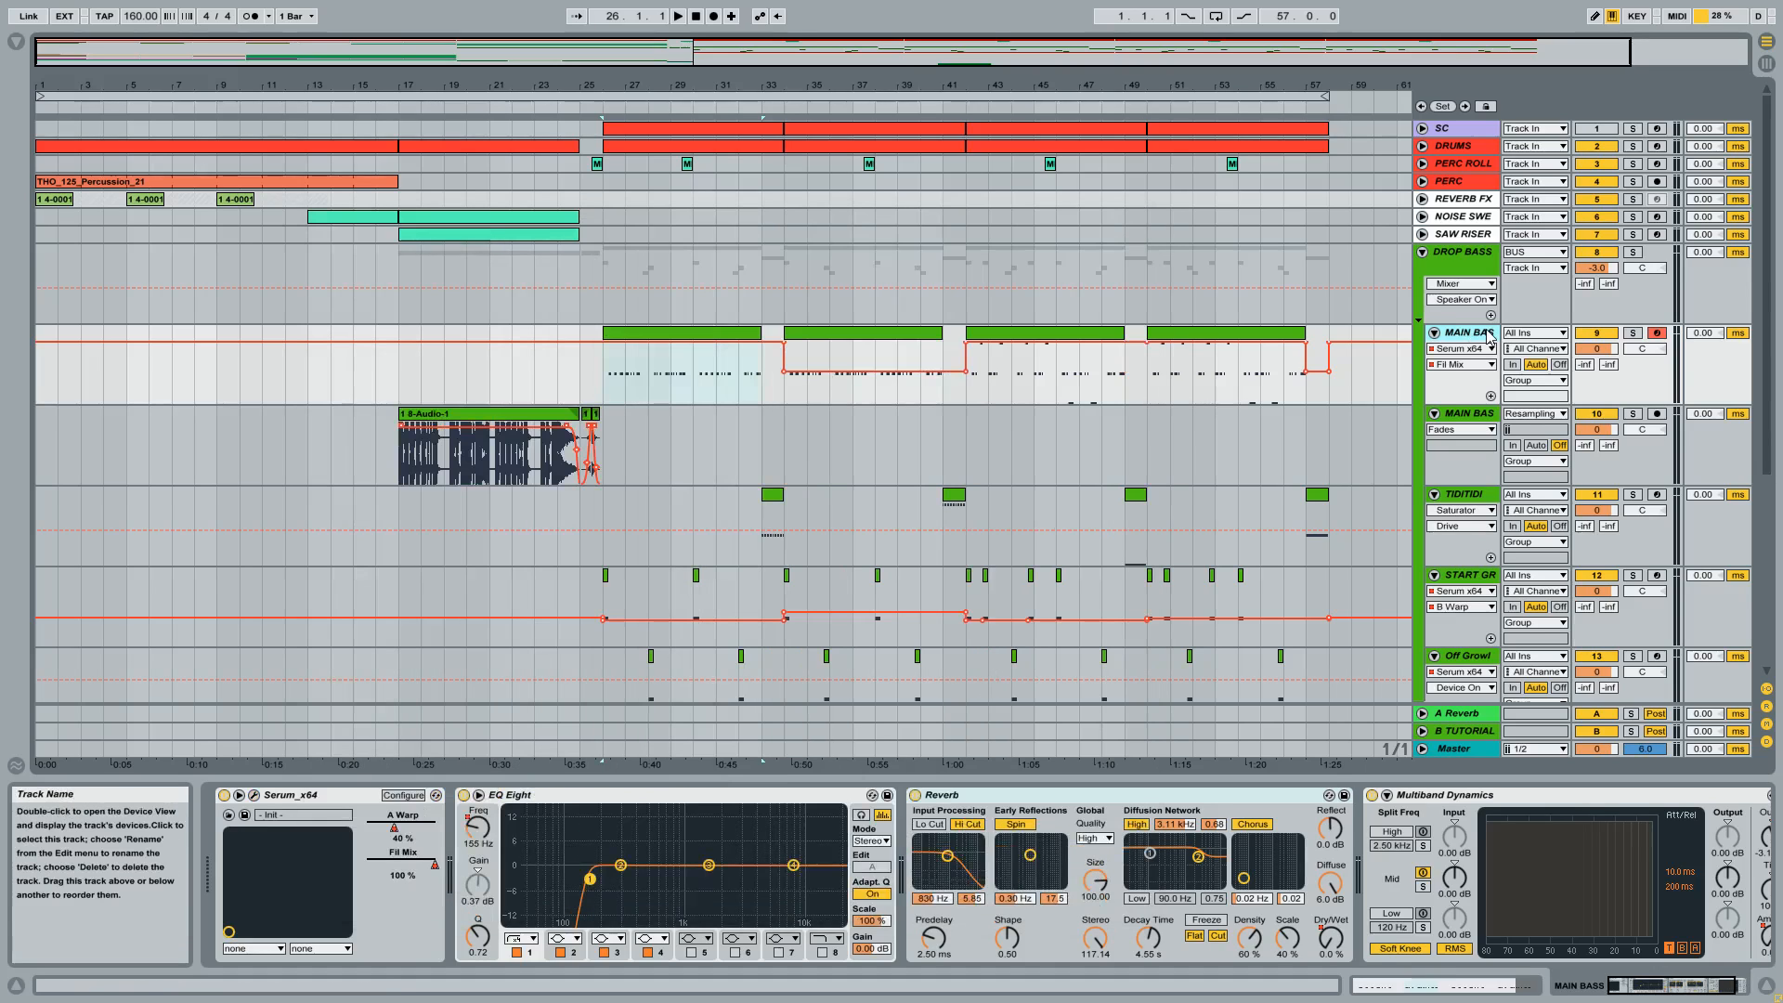